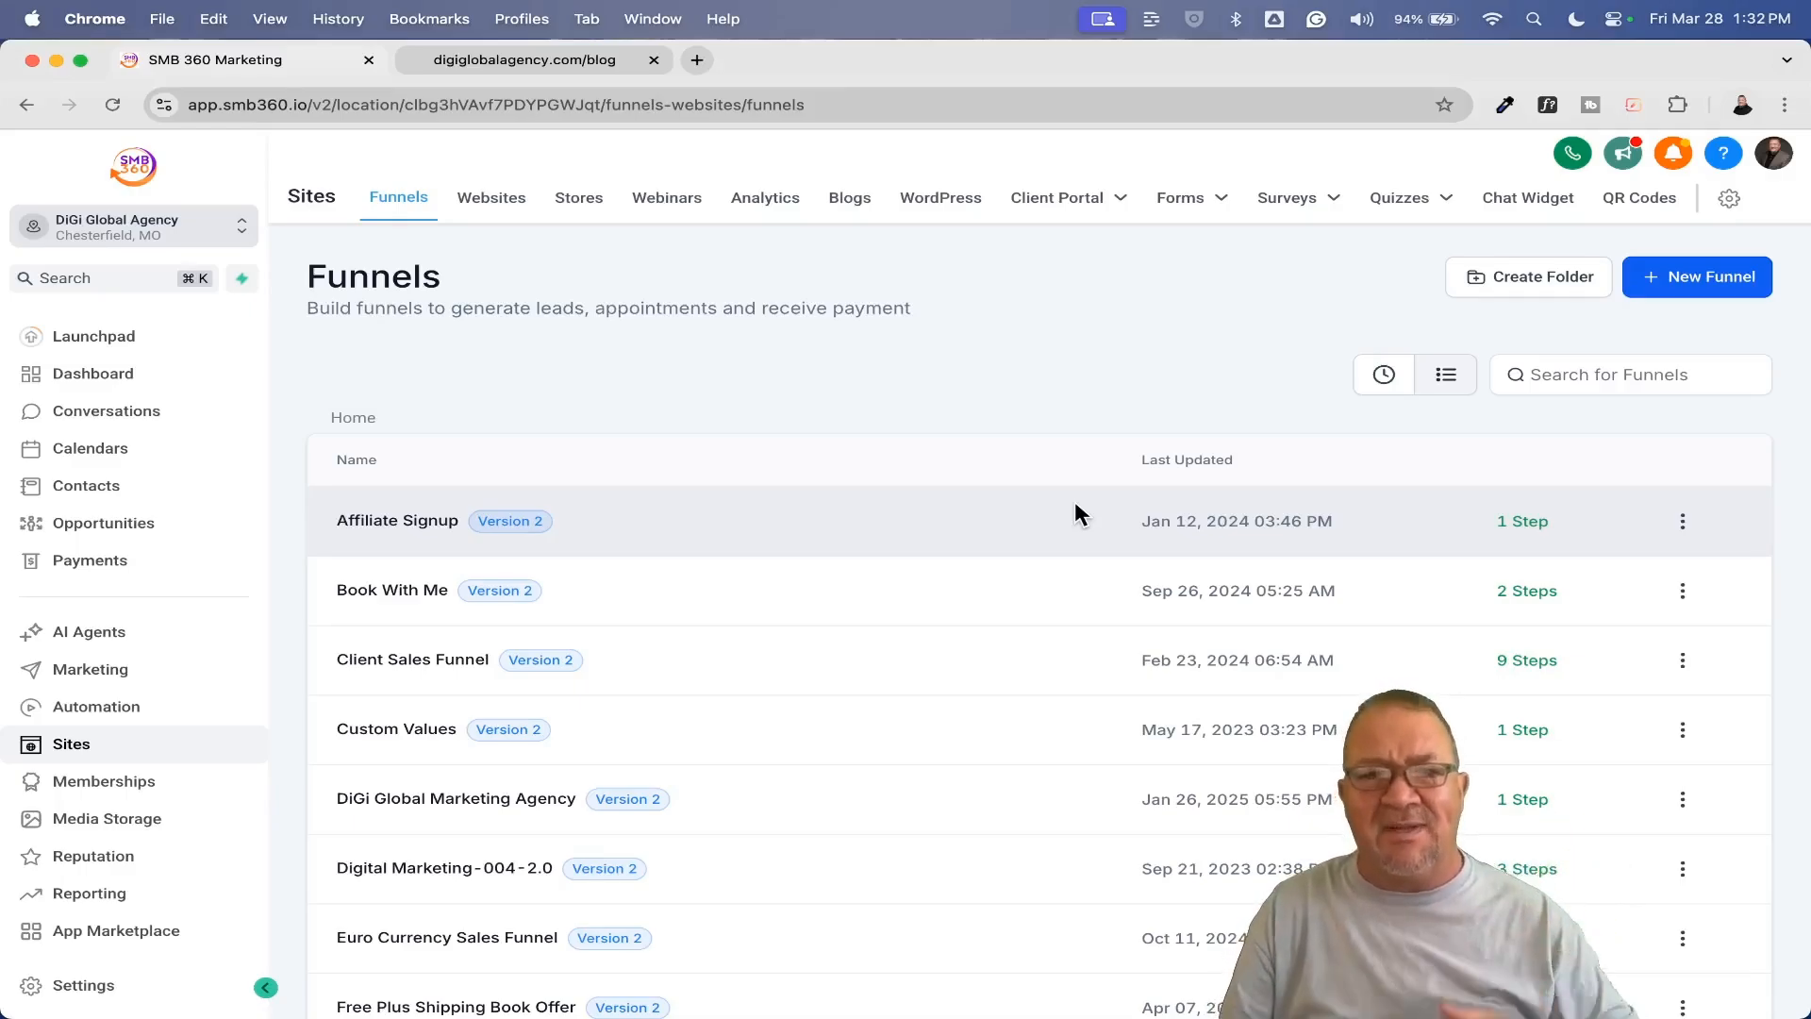
Step: Review the author, category and RSS feed settings for the blogs, and return to the blog overview
{"action": "left_click", "coordinate": [849, 195]}
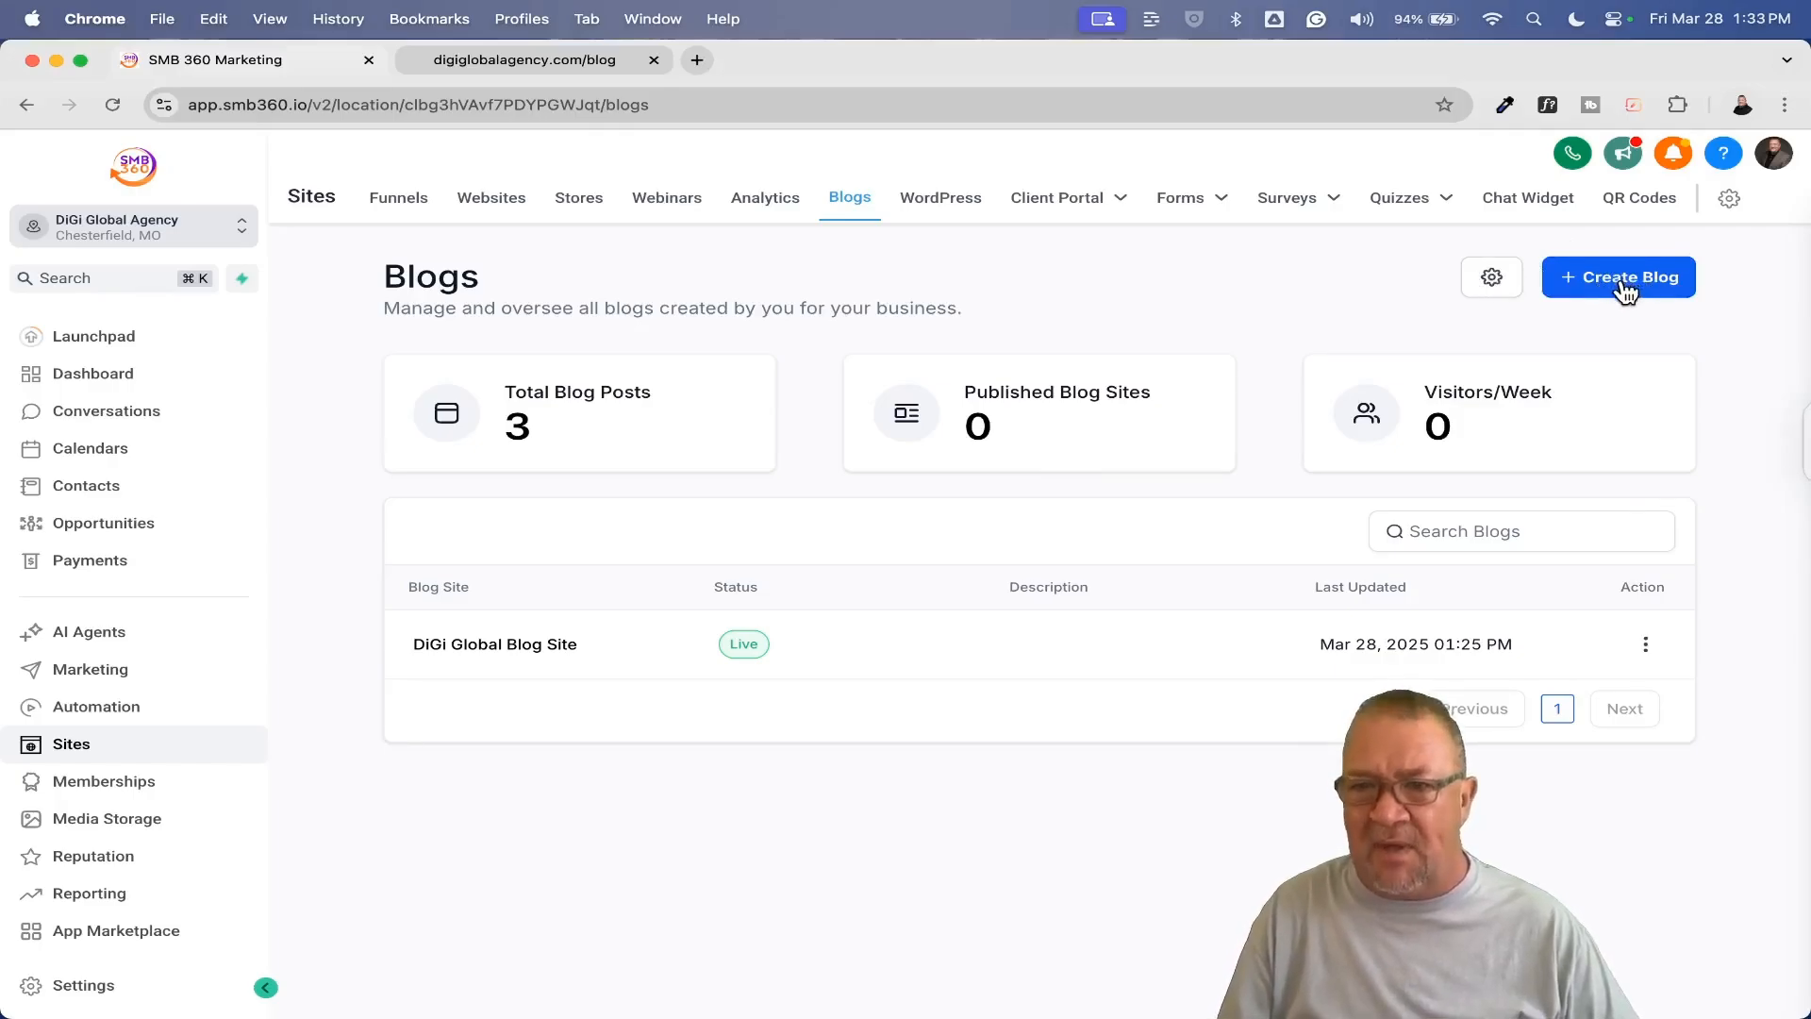
{"action": "left_click", "coordinate": [1491, 281]}
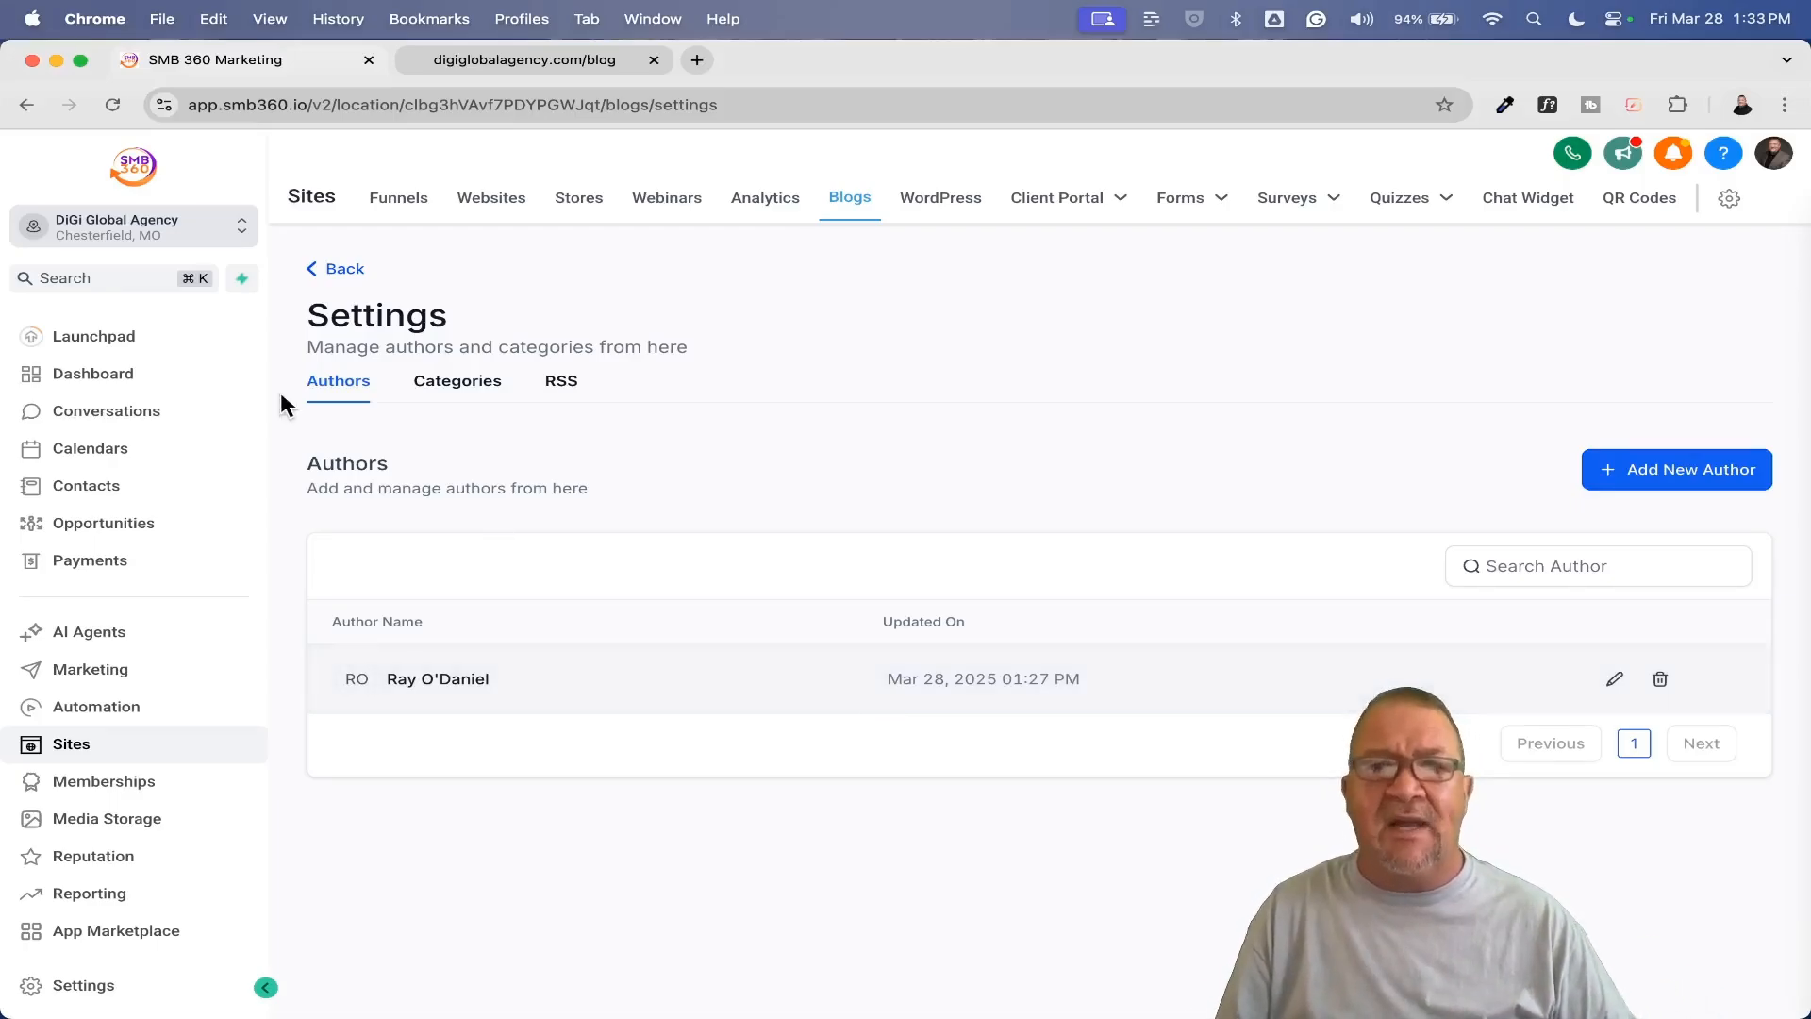
{"action": "left_click", "coordinate": [464, 381]}
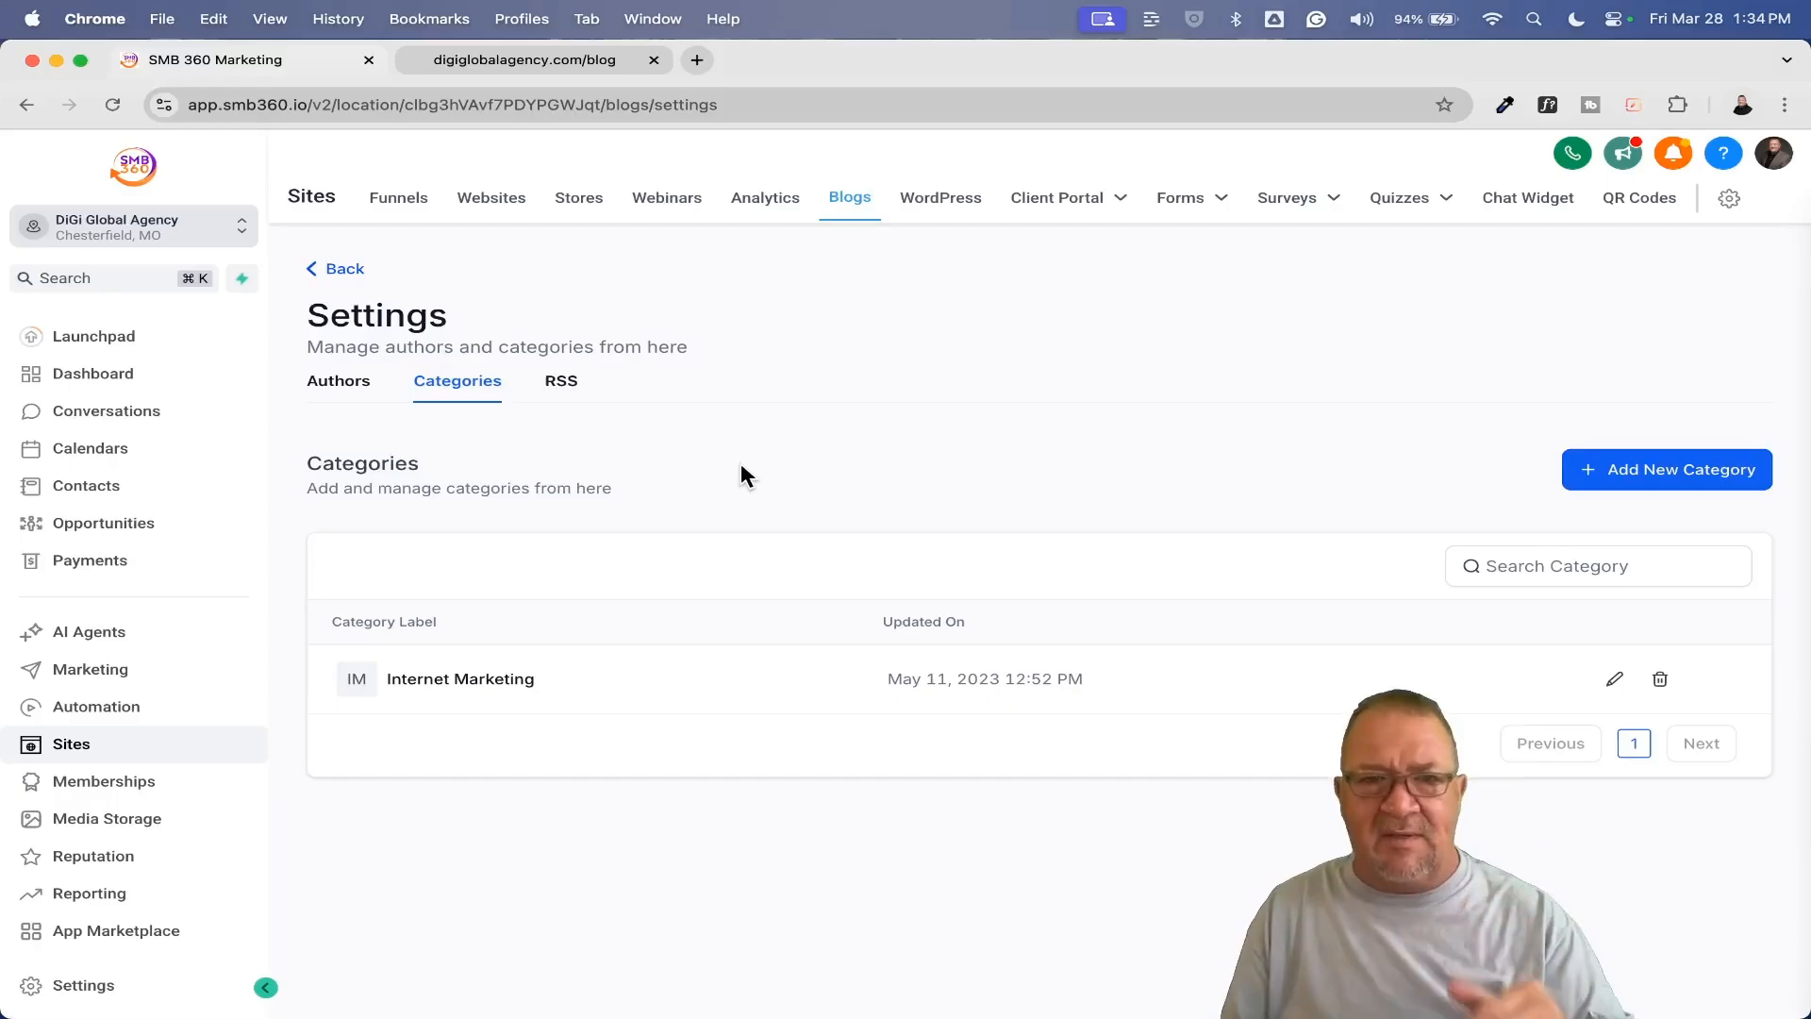
{"action": "left_click", "coordinate": [561, 381]}
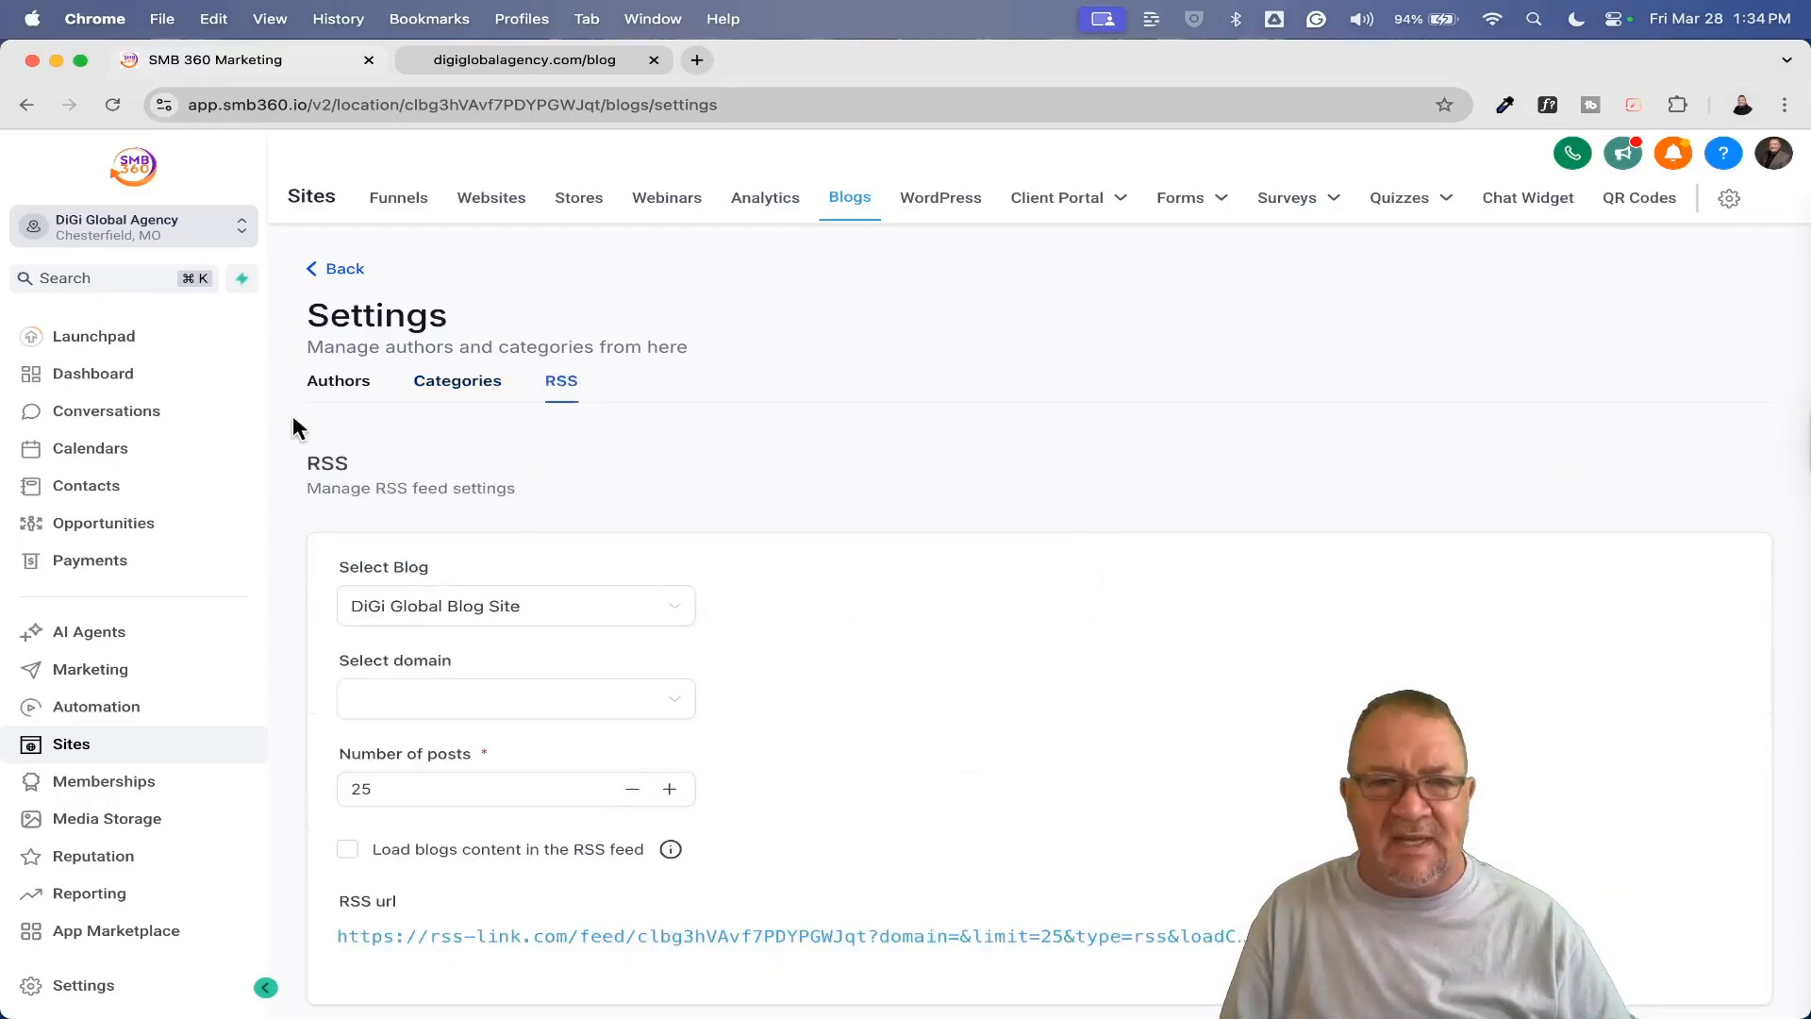
{"action": "left_click", "coordinate": [325, 272]}
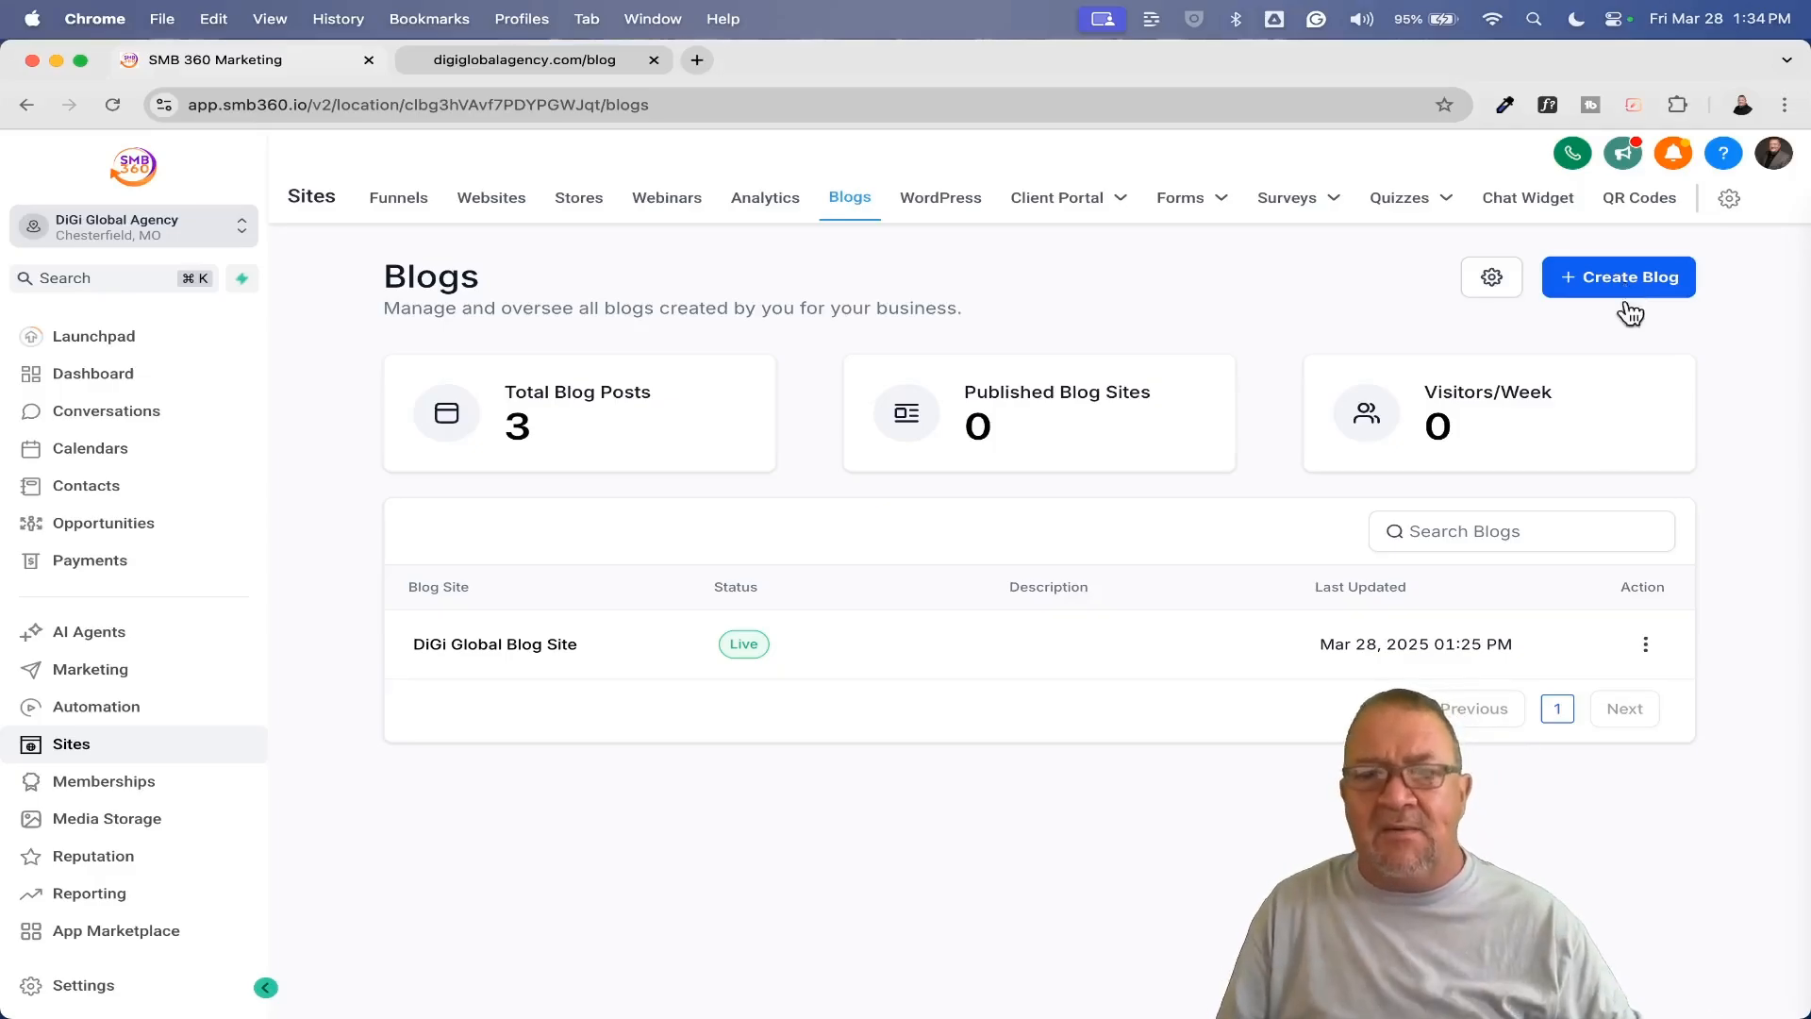
Step: Start setting up a new blog site on the digiglobalagency.com domain with the slug blog
{"action": "left_click", "coordinate": [1591, 283]}
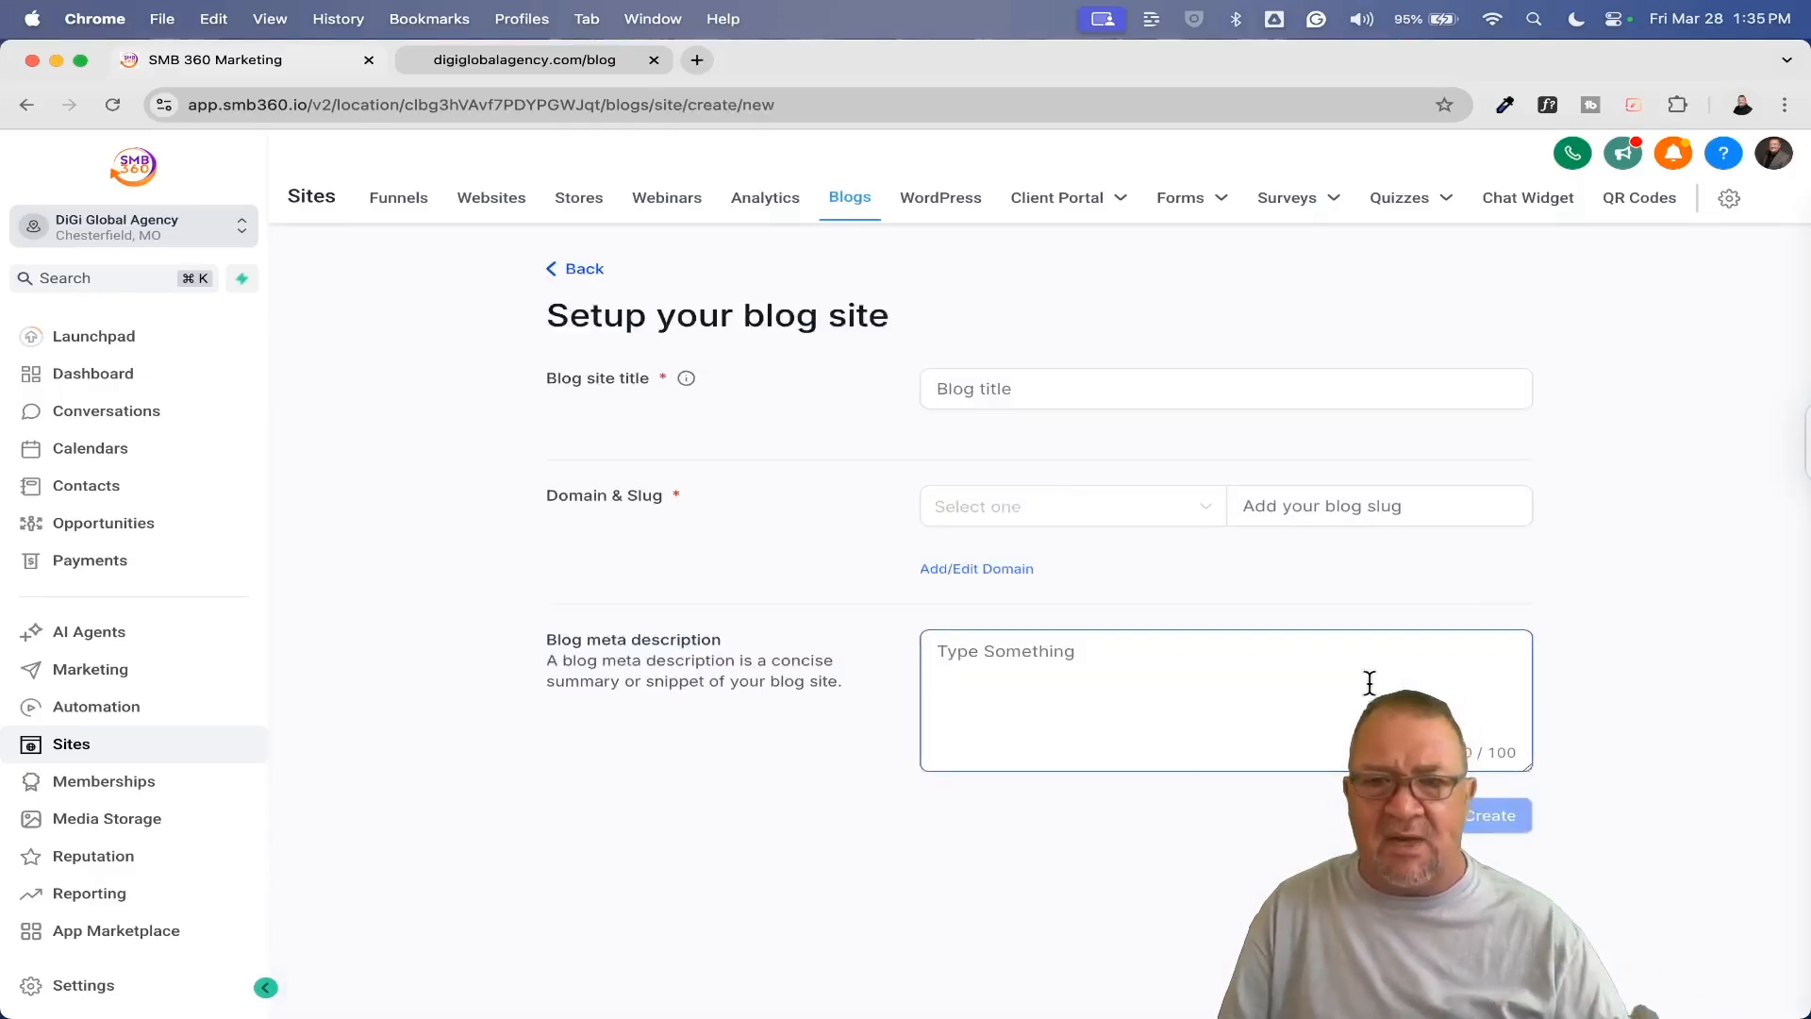
{"action": "left_click", "coordinate": [1023, 388]}
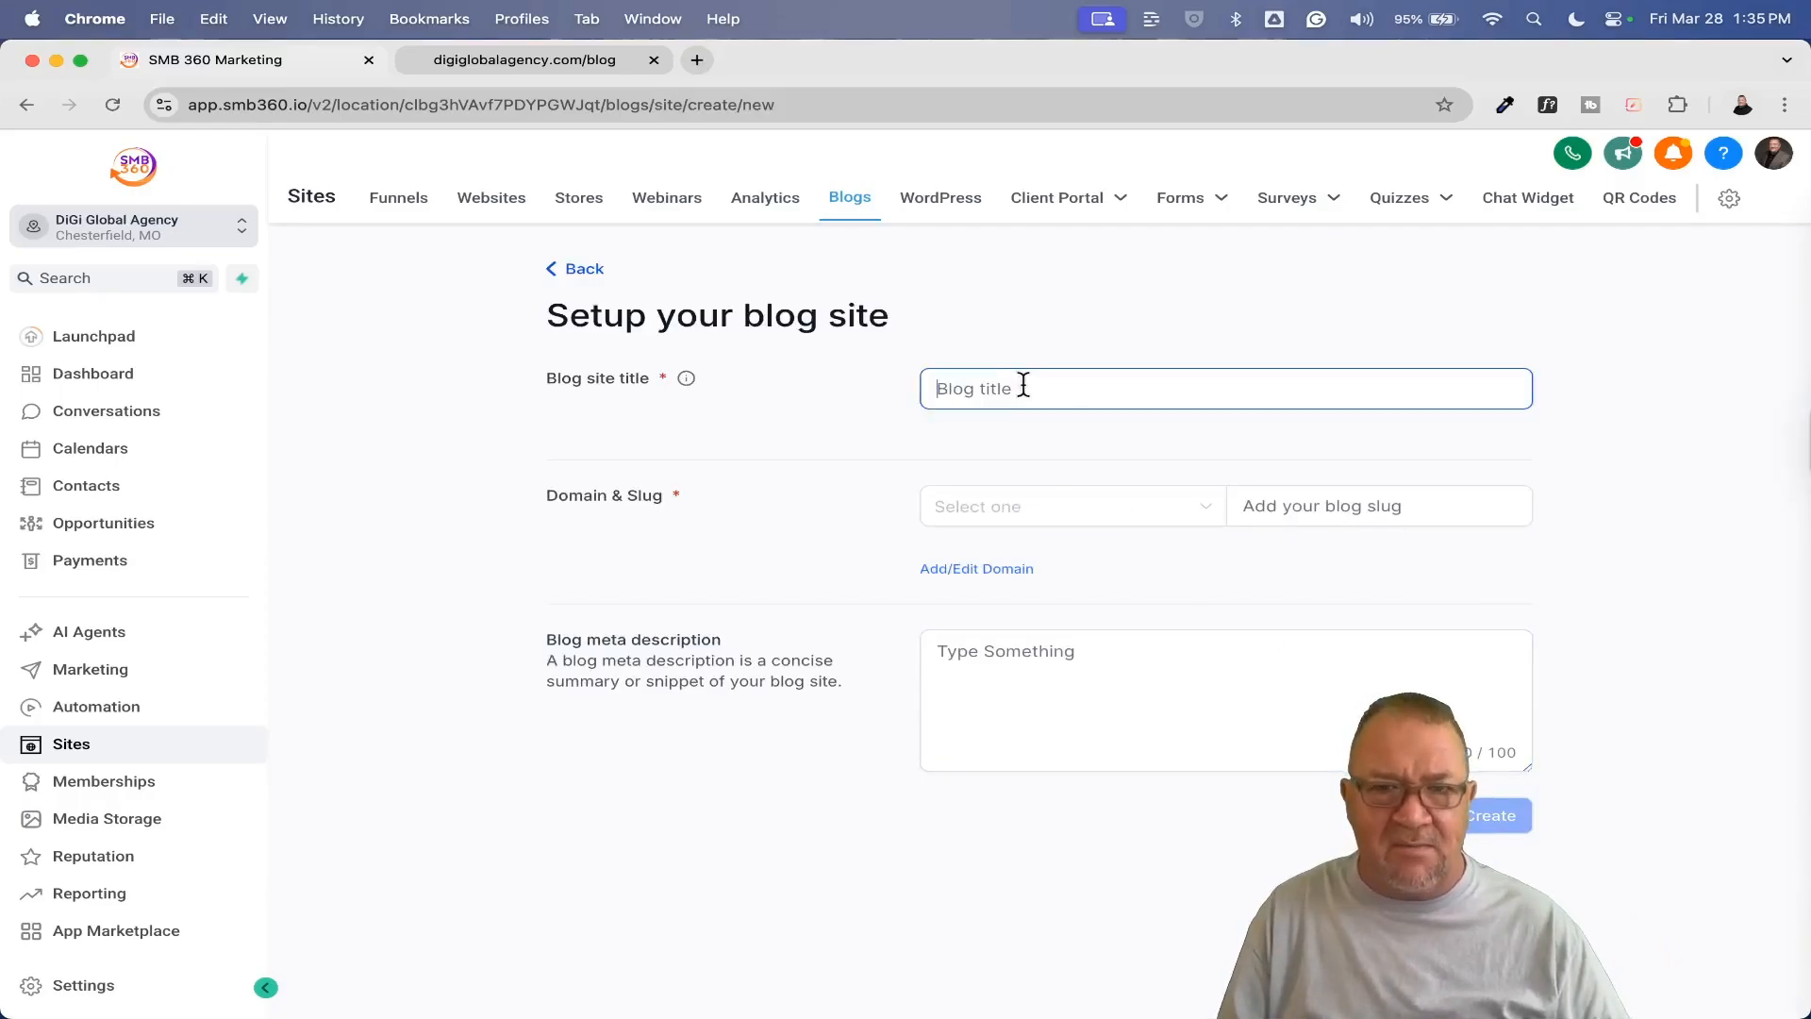
{"action": "left_click", "coordinate": [1115, 517]}
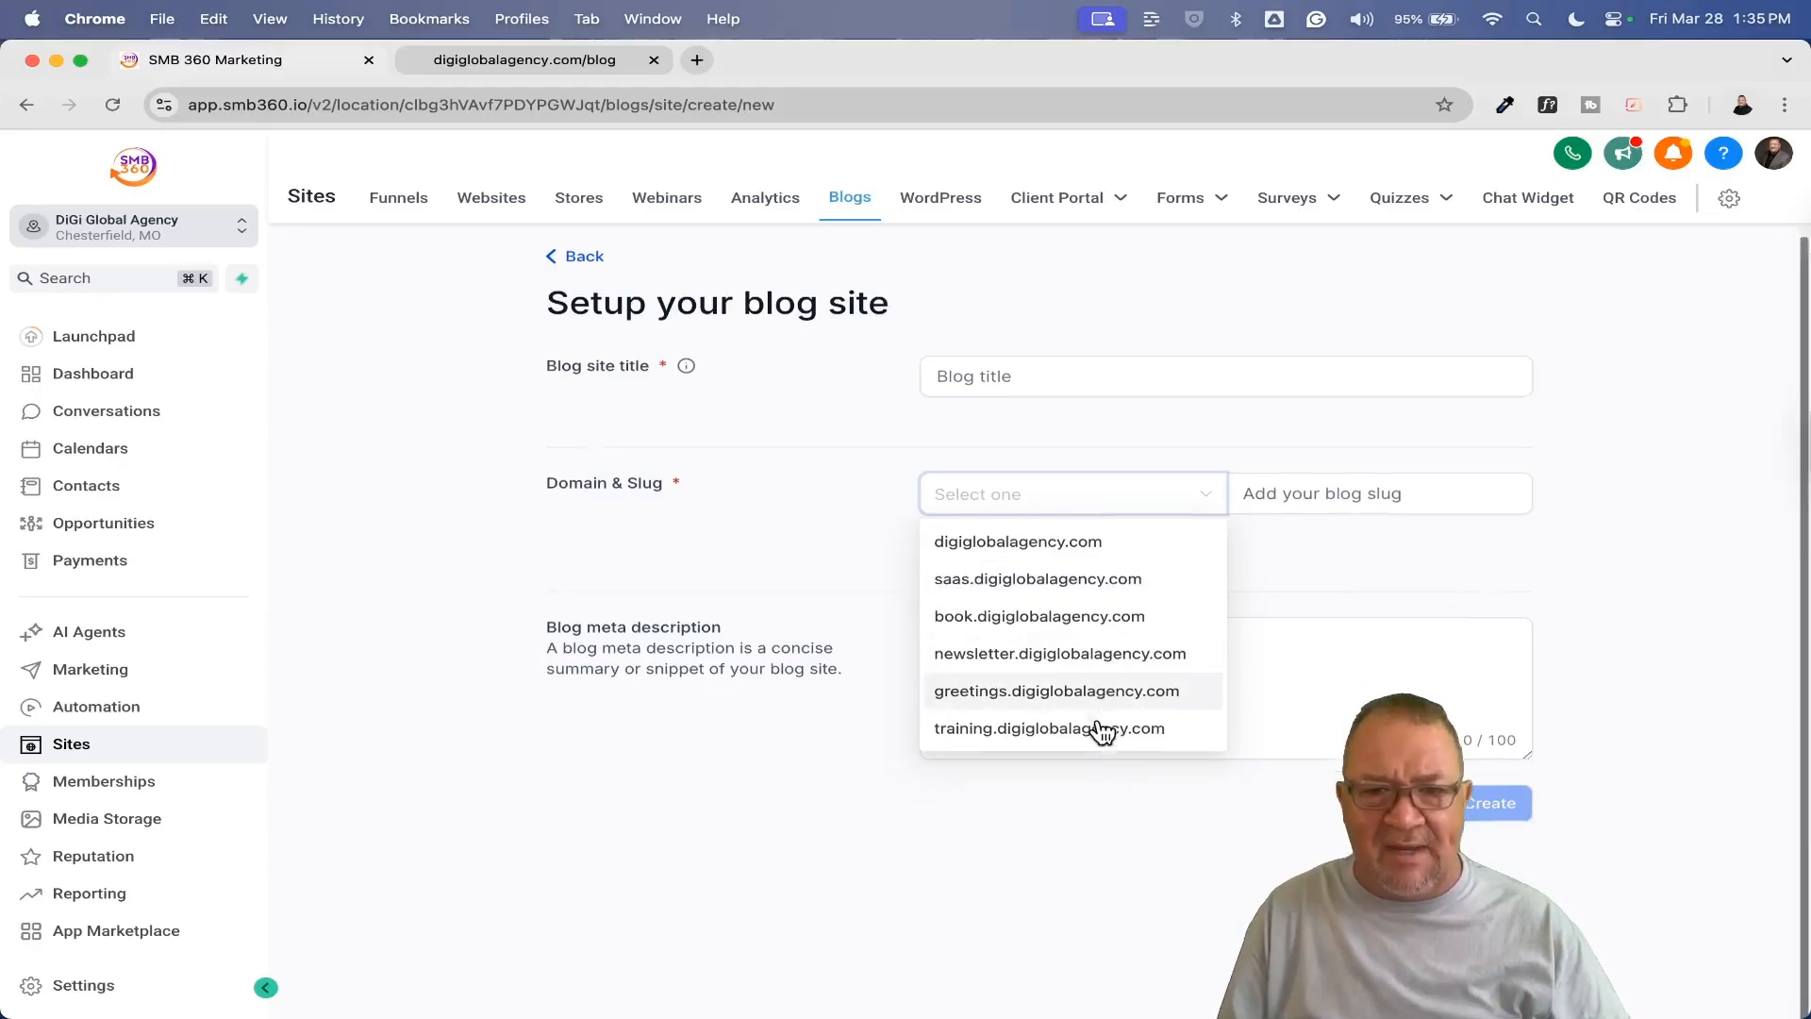
{"action": "scroll", "coordinate": [1057, 641], "scroll_direction": "down", "scroll_amount": 1}
{"action": "left_click", "coordinate": [990, 501]}
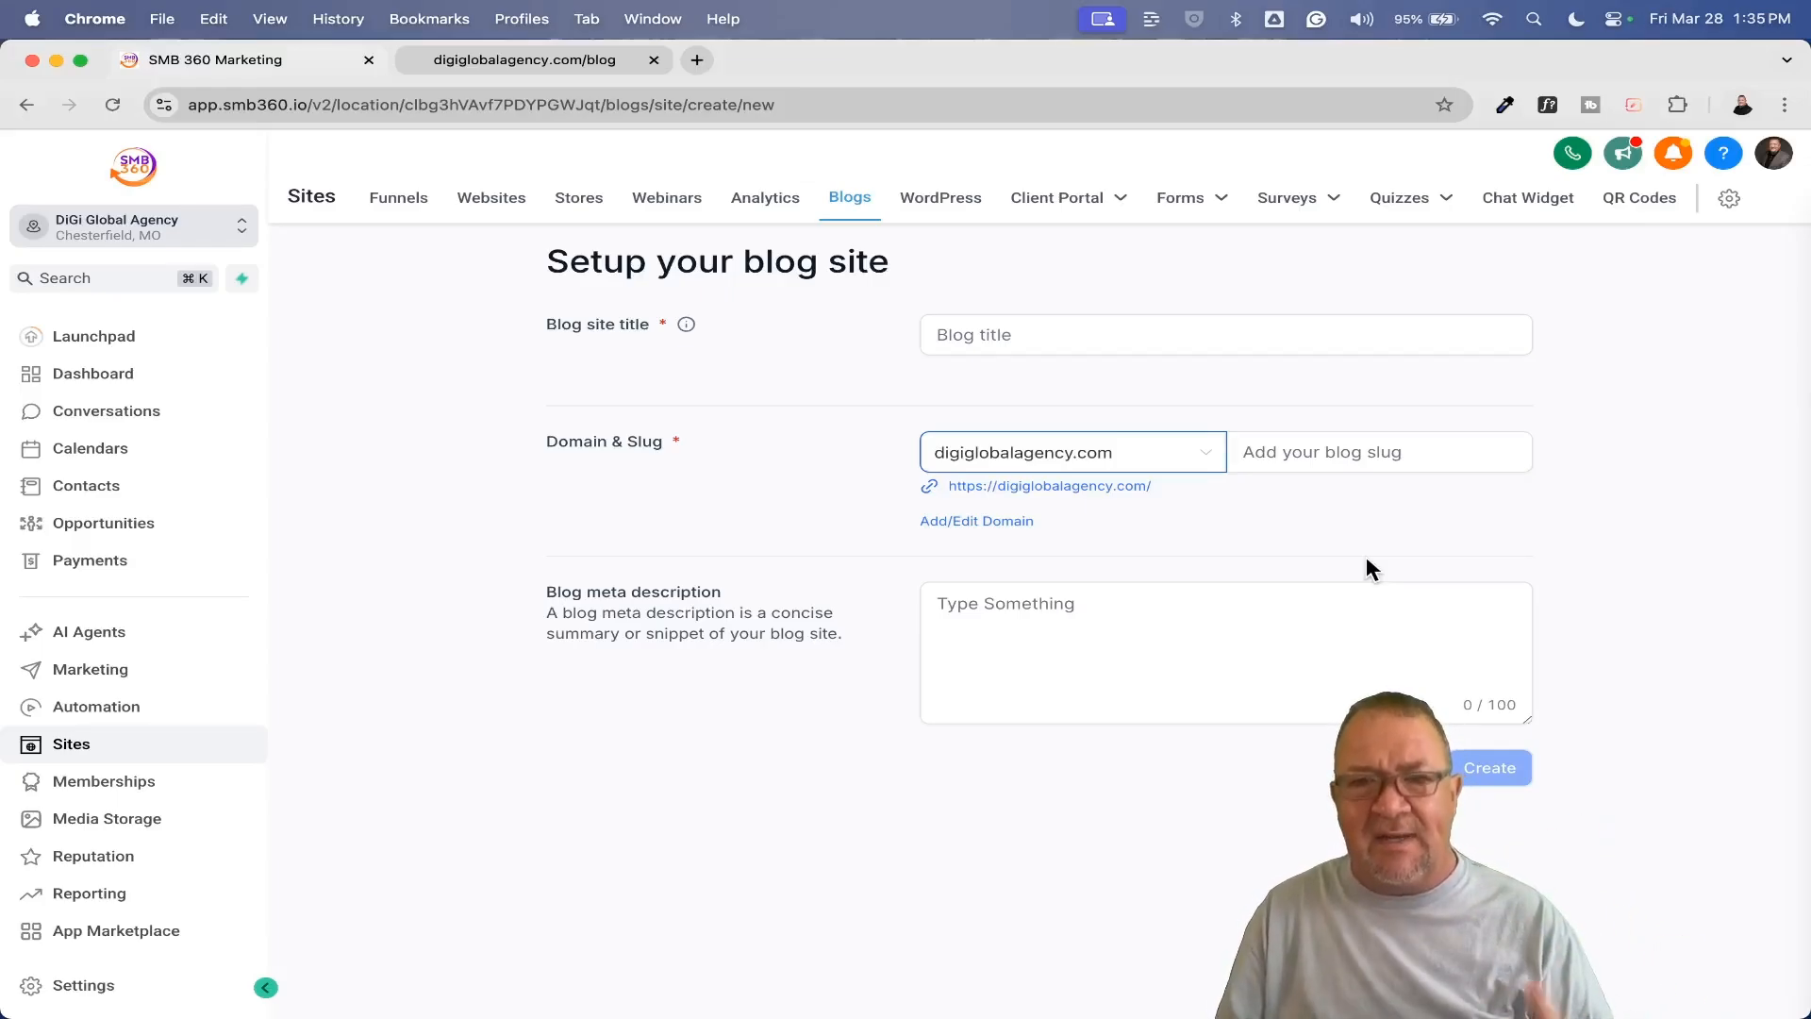
{"action": "left_click", "coordinate": [1310, 458]}
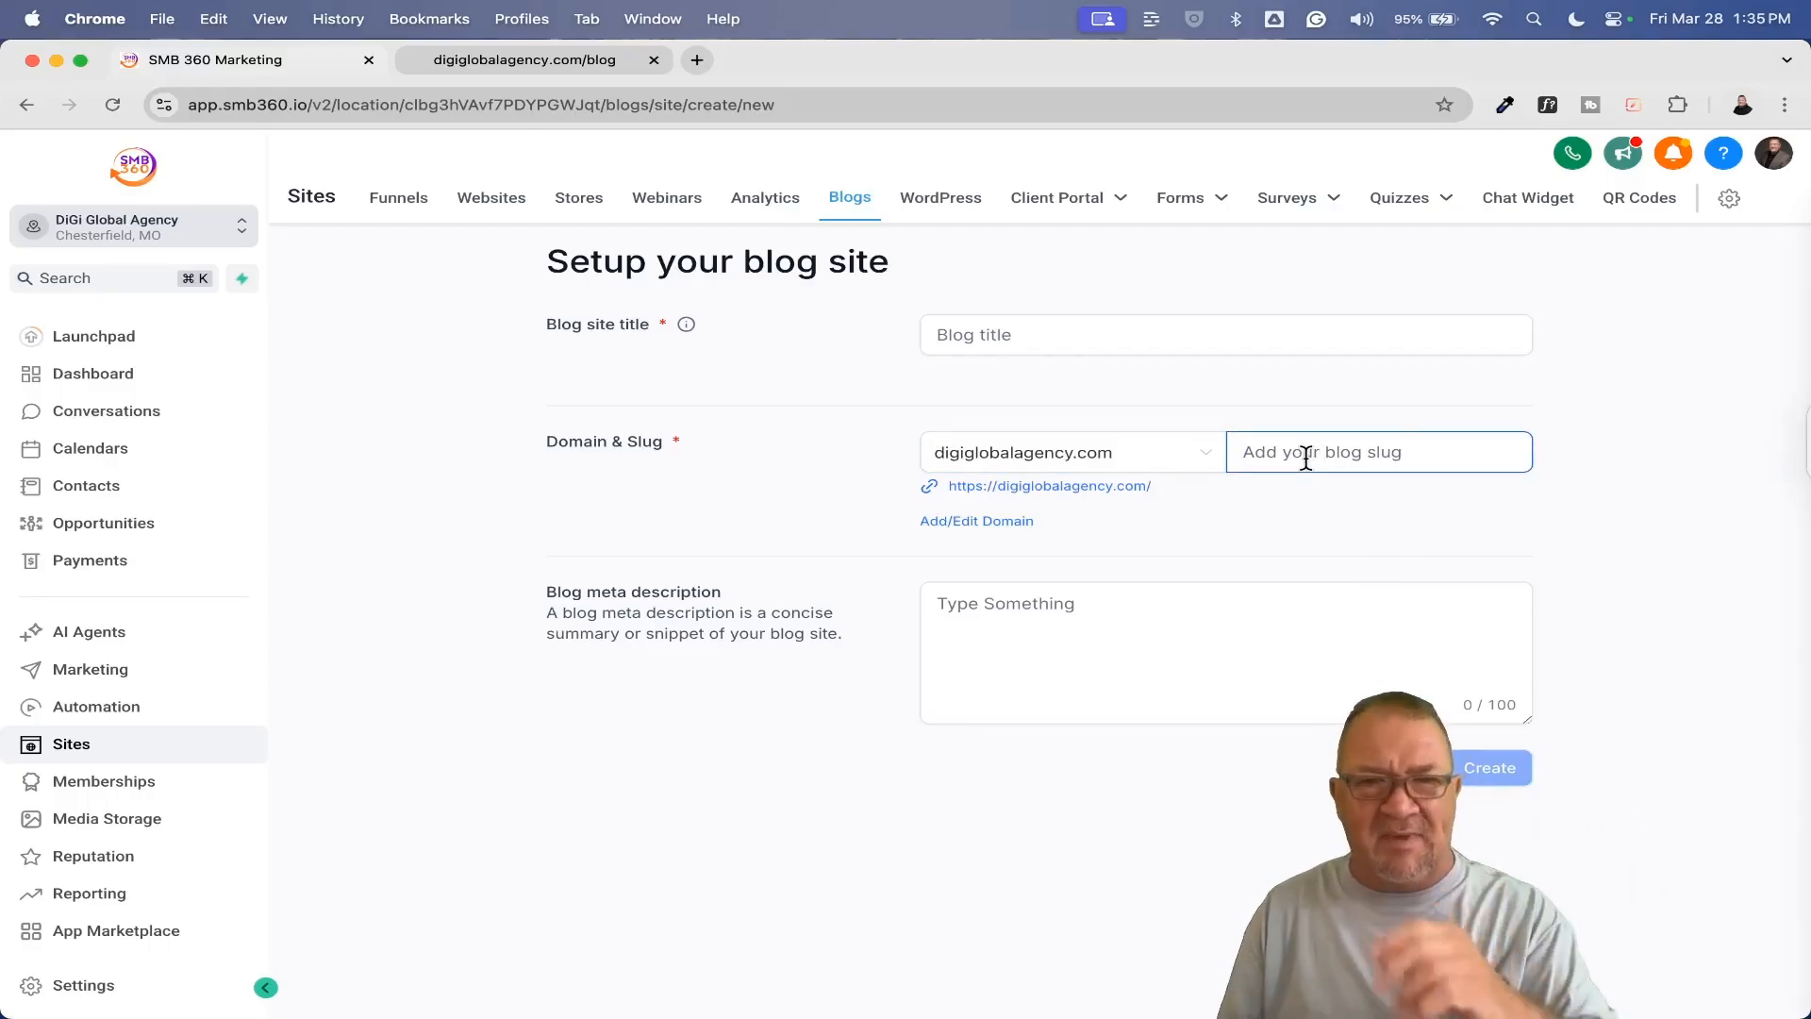
{"action": "type", "text": "blog"}
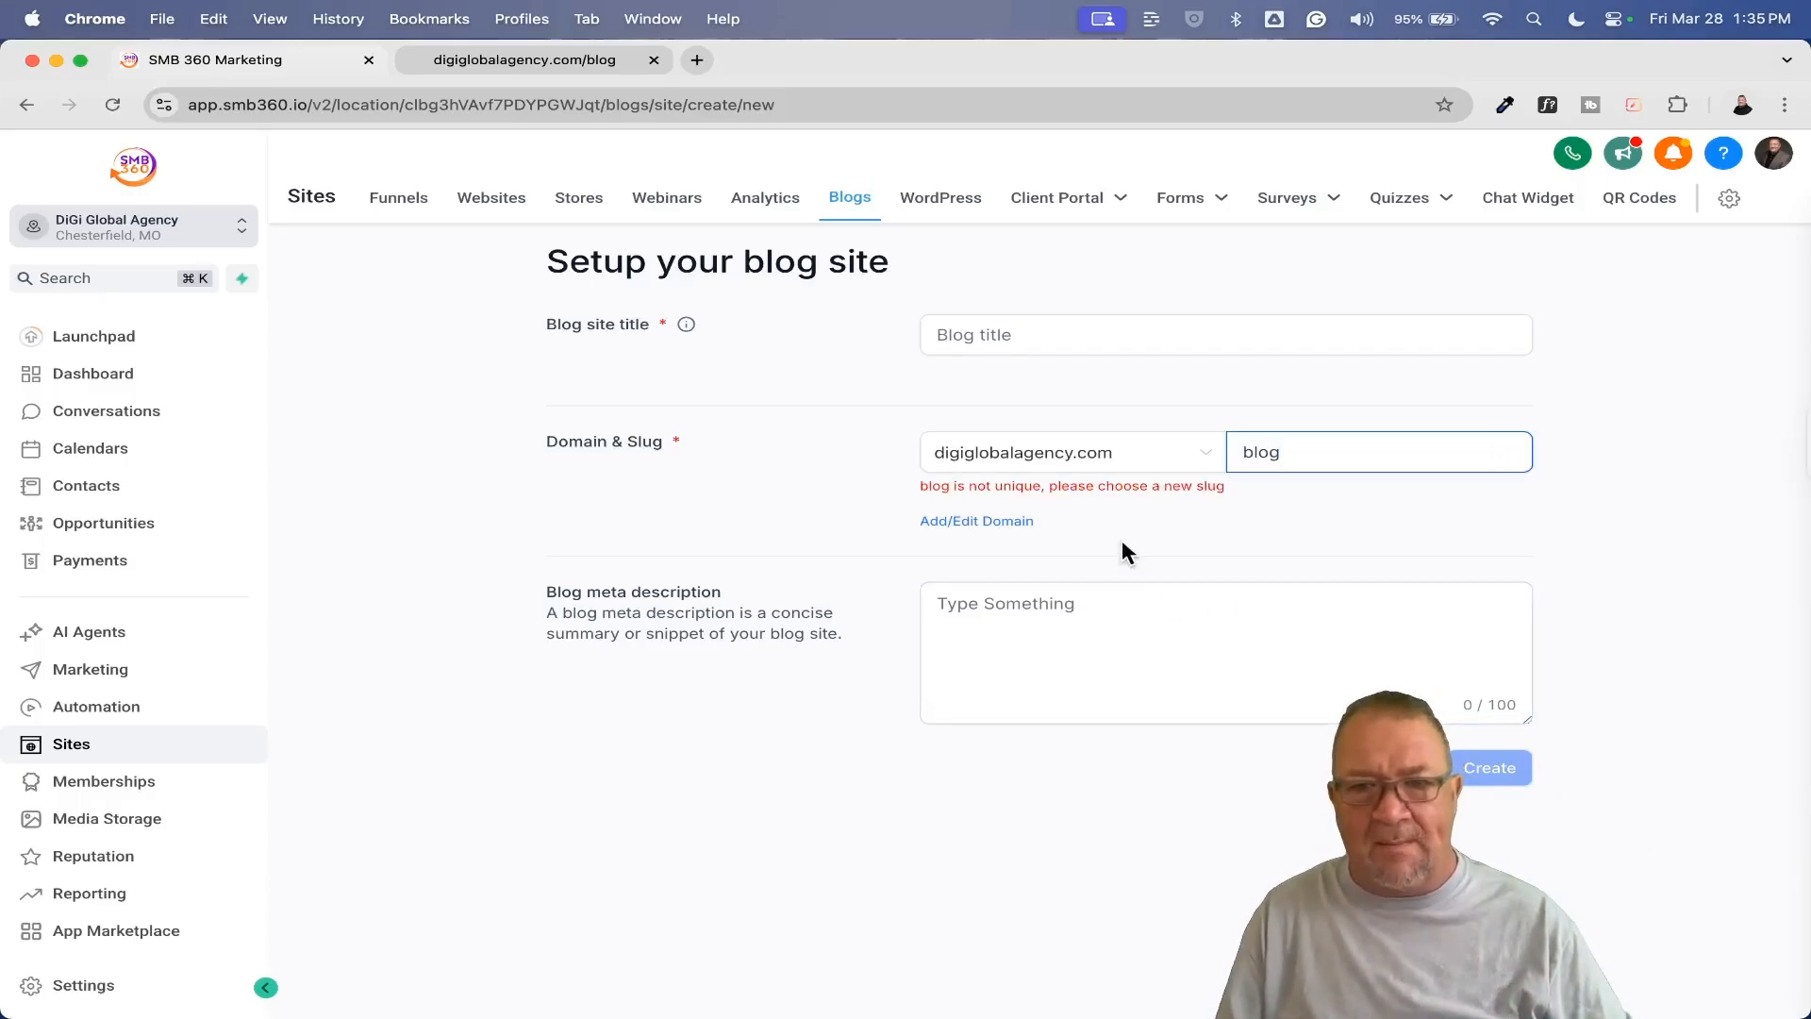
Step: Change the new blog site's slug to blog1 and leave the setup without creating the site
{"action": "scroll", "coordinate": [1121, 536], "scroll_direction": "up", "scroll_amount": 5}
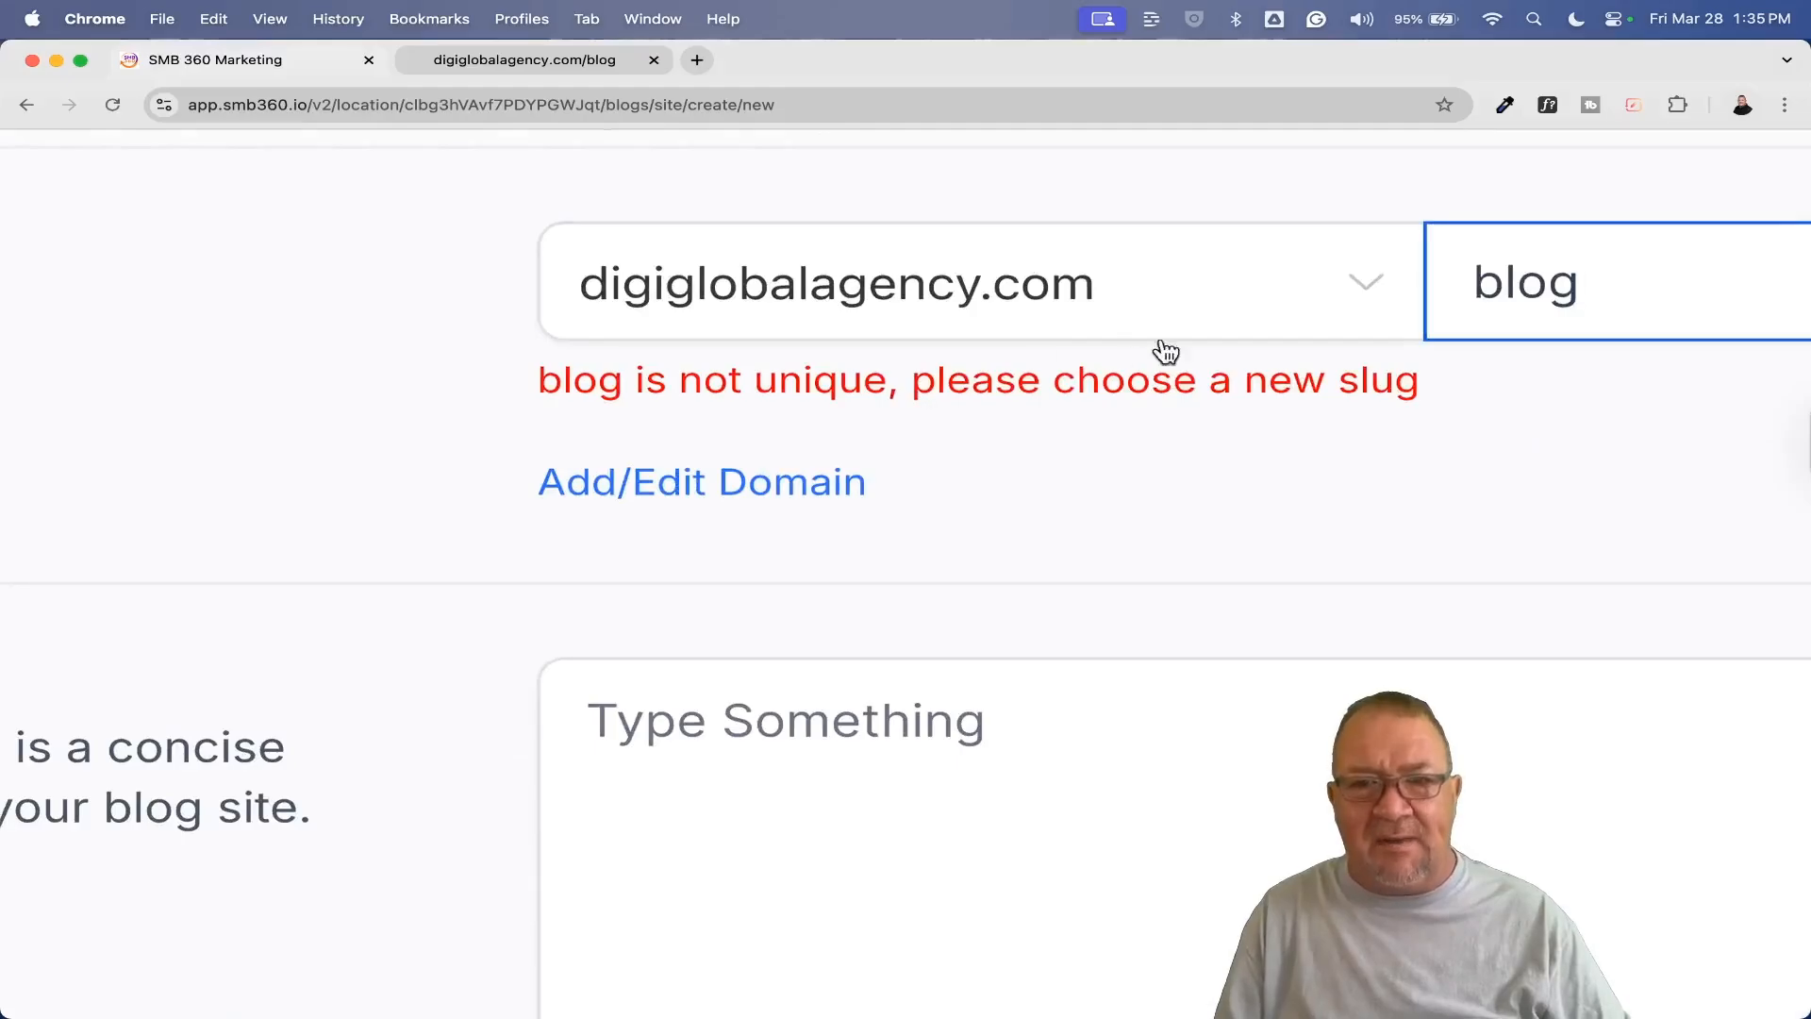
{"action": "scroll", "coordinate": [1358, 406], "scroll_direction": "down", "scroll_amount": 5}
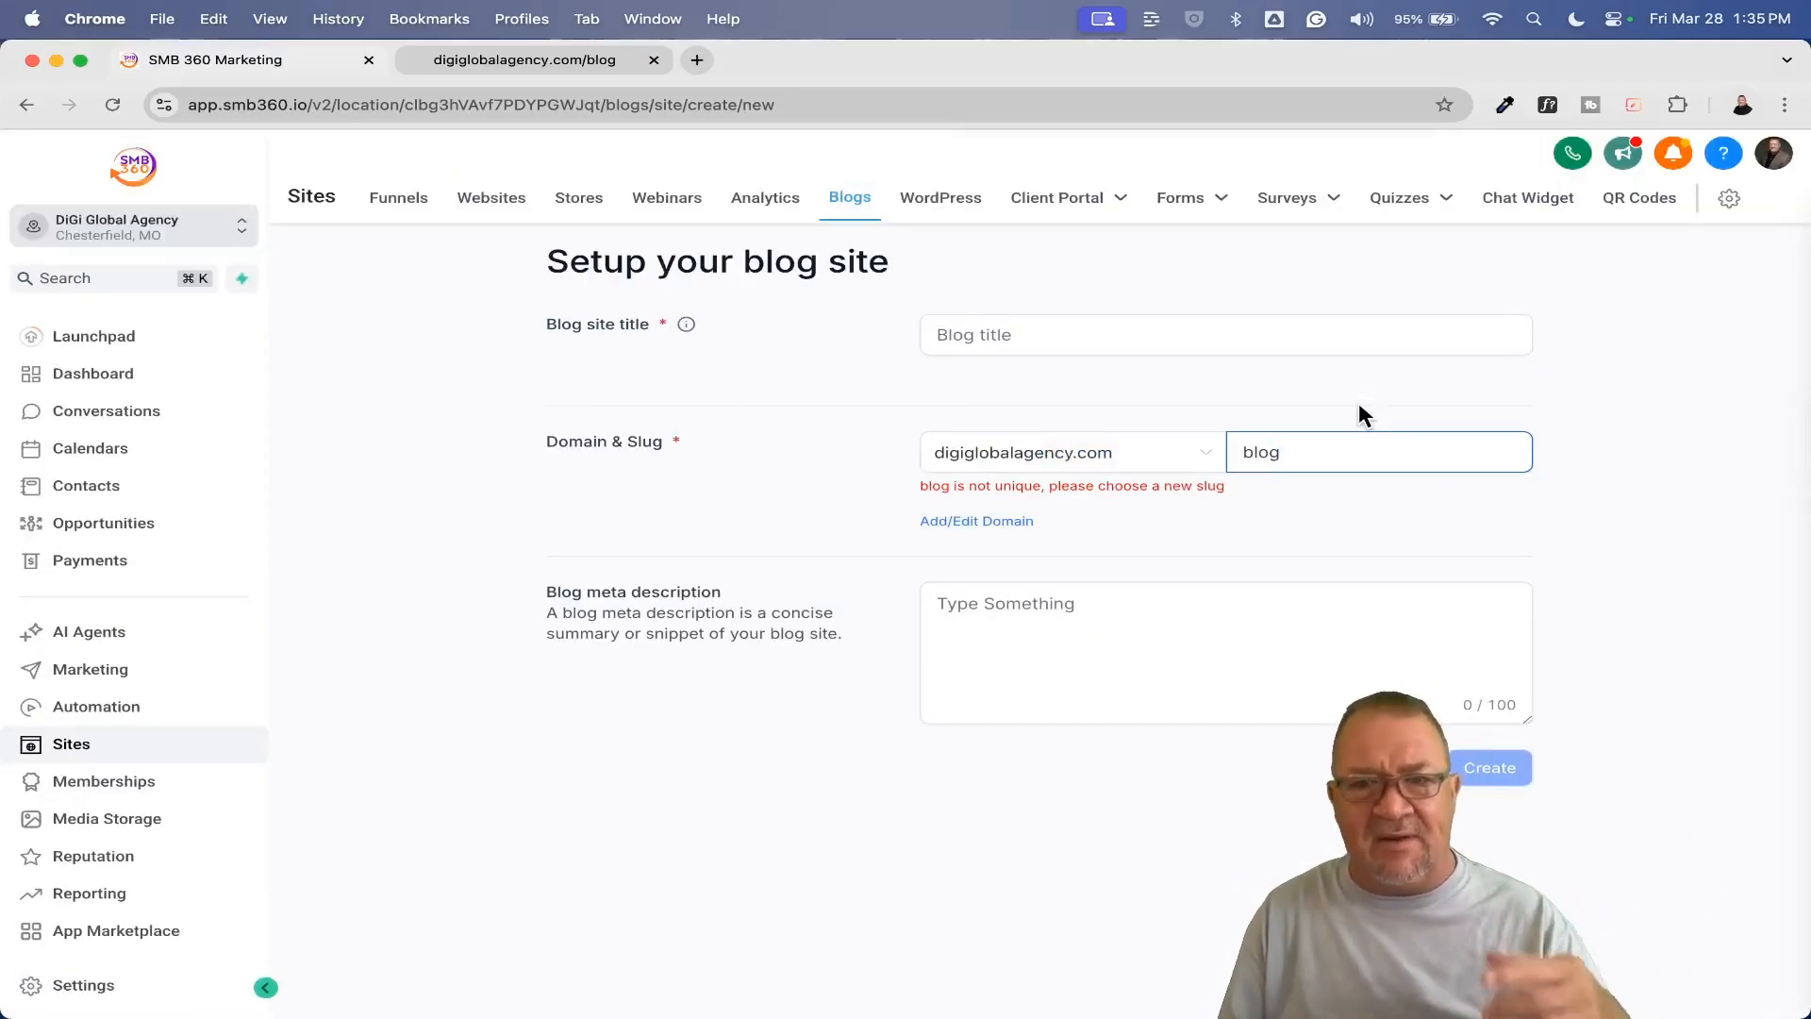
{"action": "type", "text": "1"}
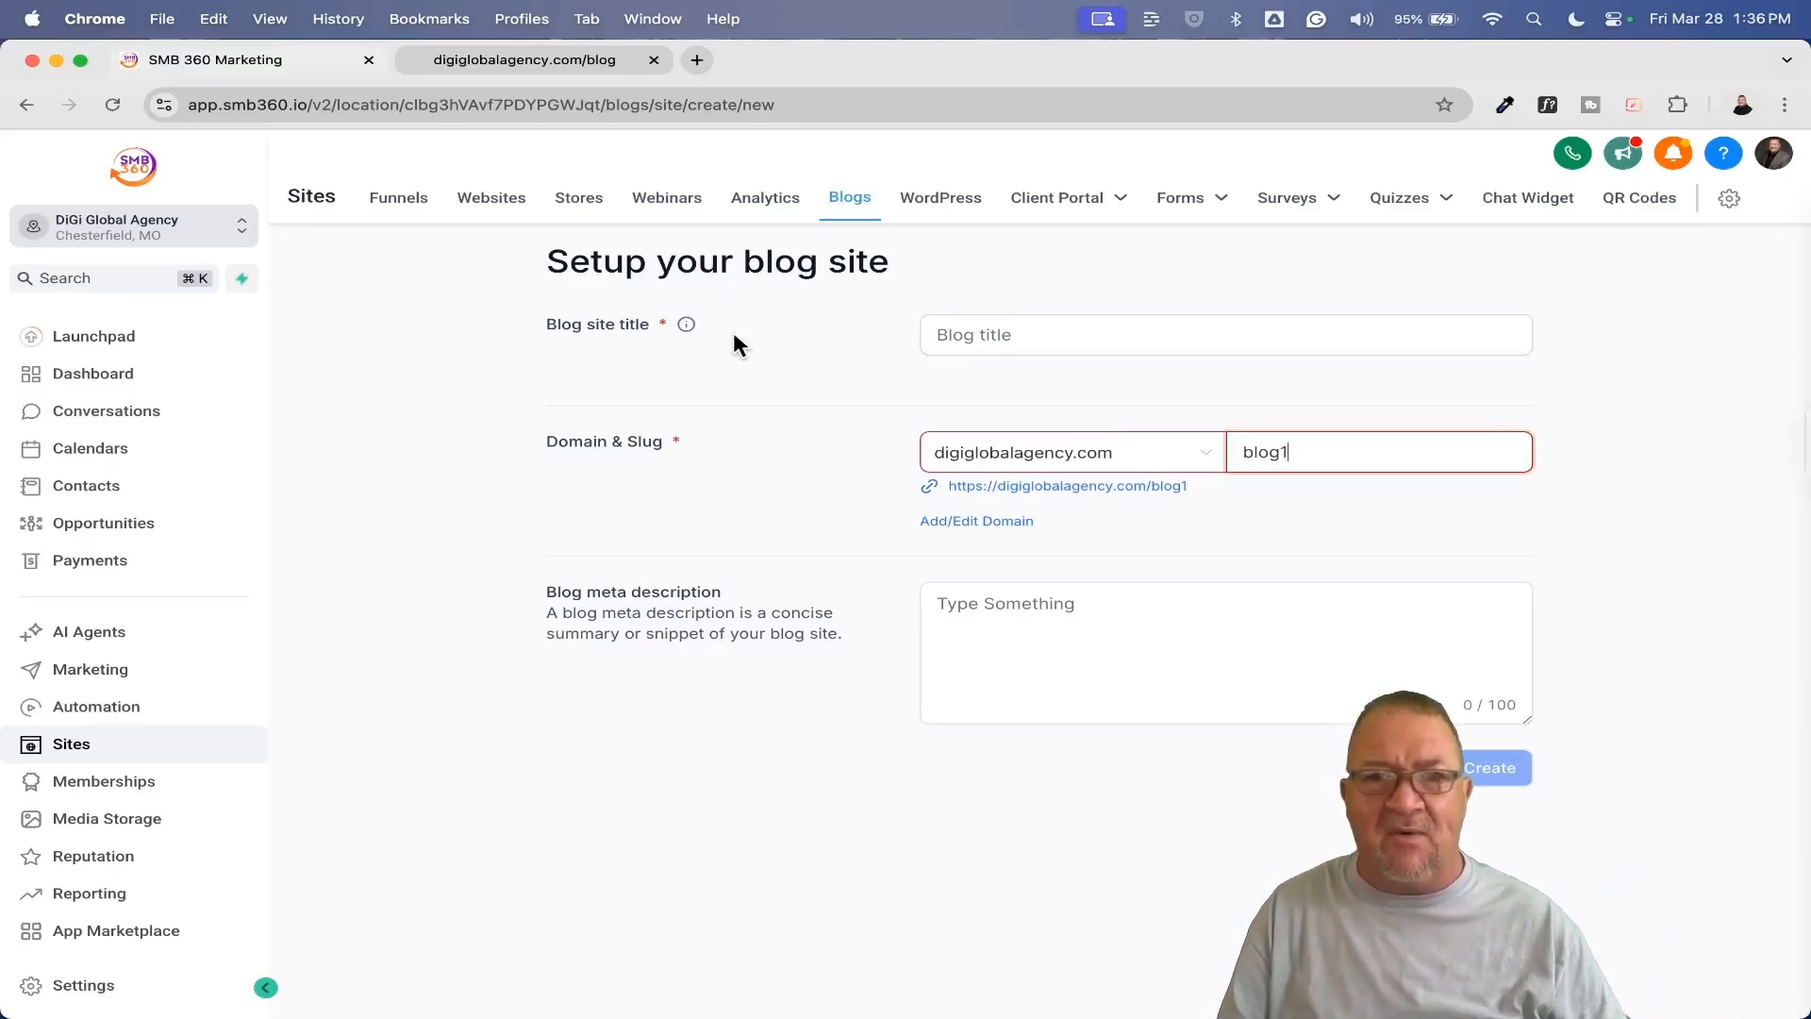
{"action": "scroll", "coordinate": [721, 365], "scroll_direction": "up", "scroll_amount": 1}
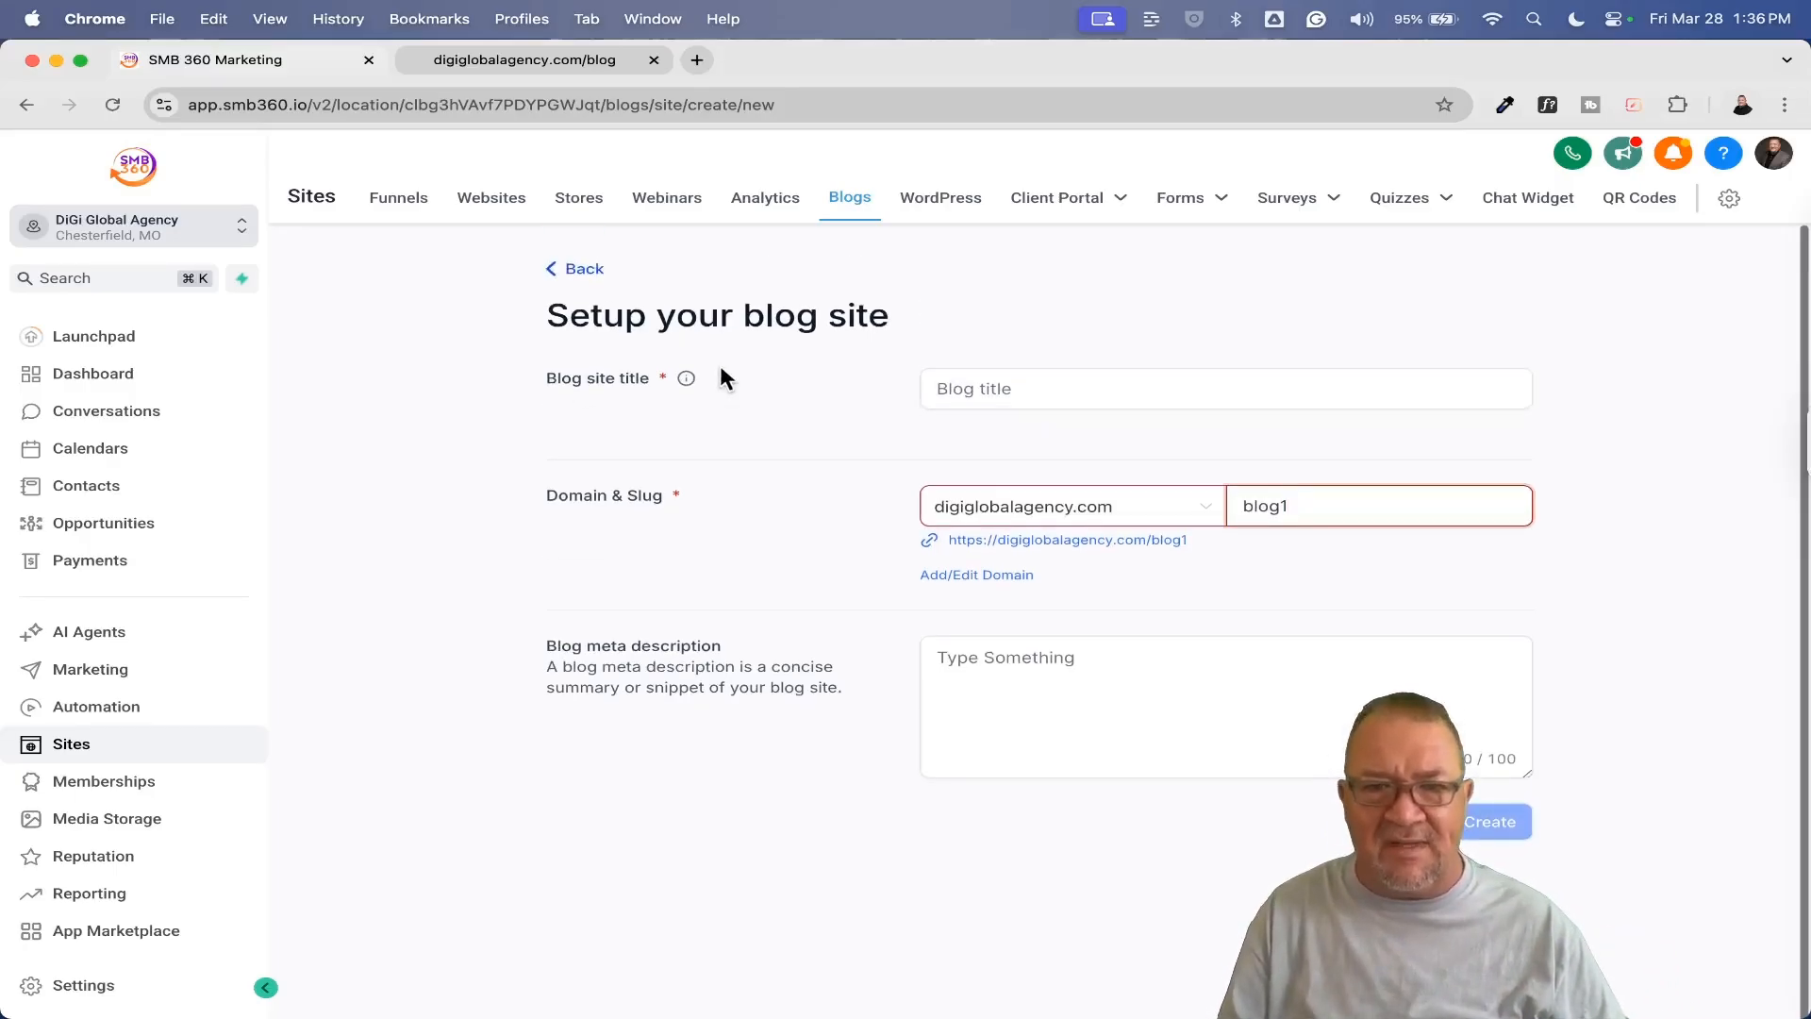
{"action": "left_click", "coordinate": [579, 272]}
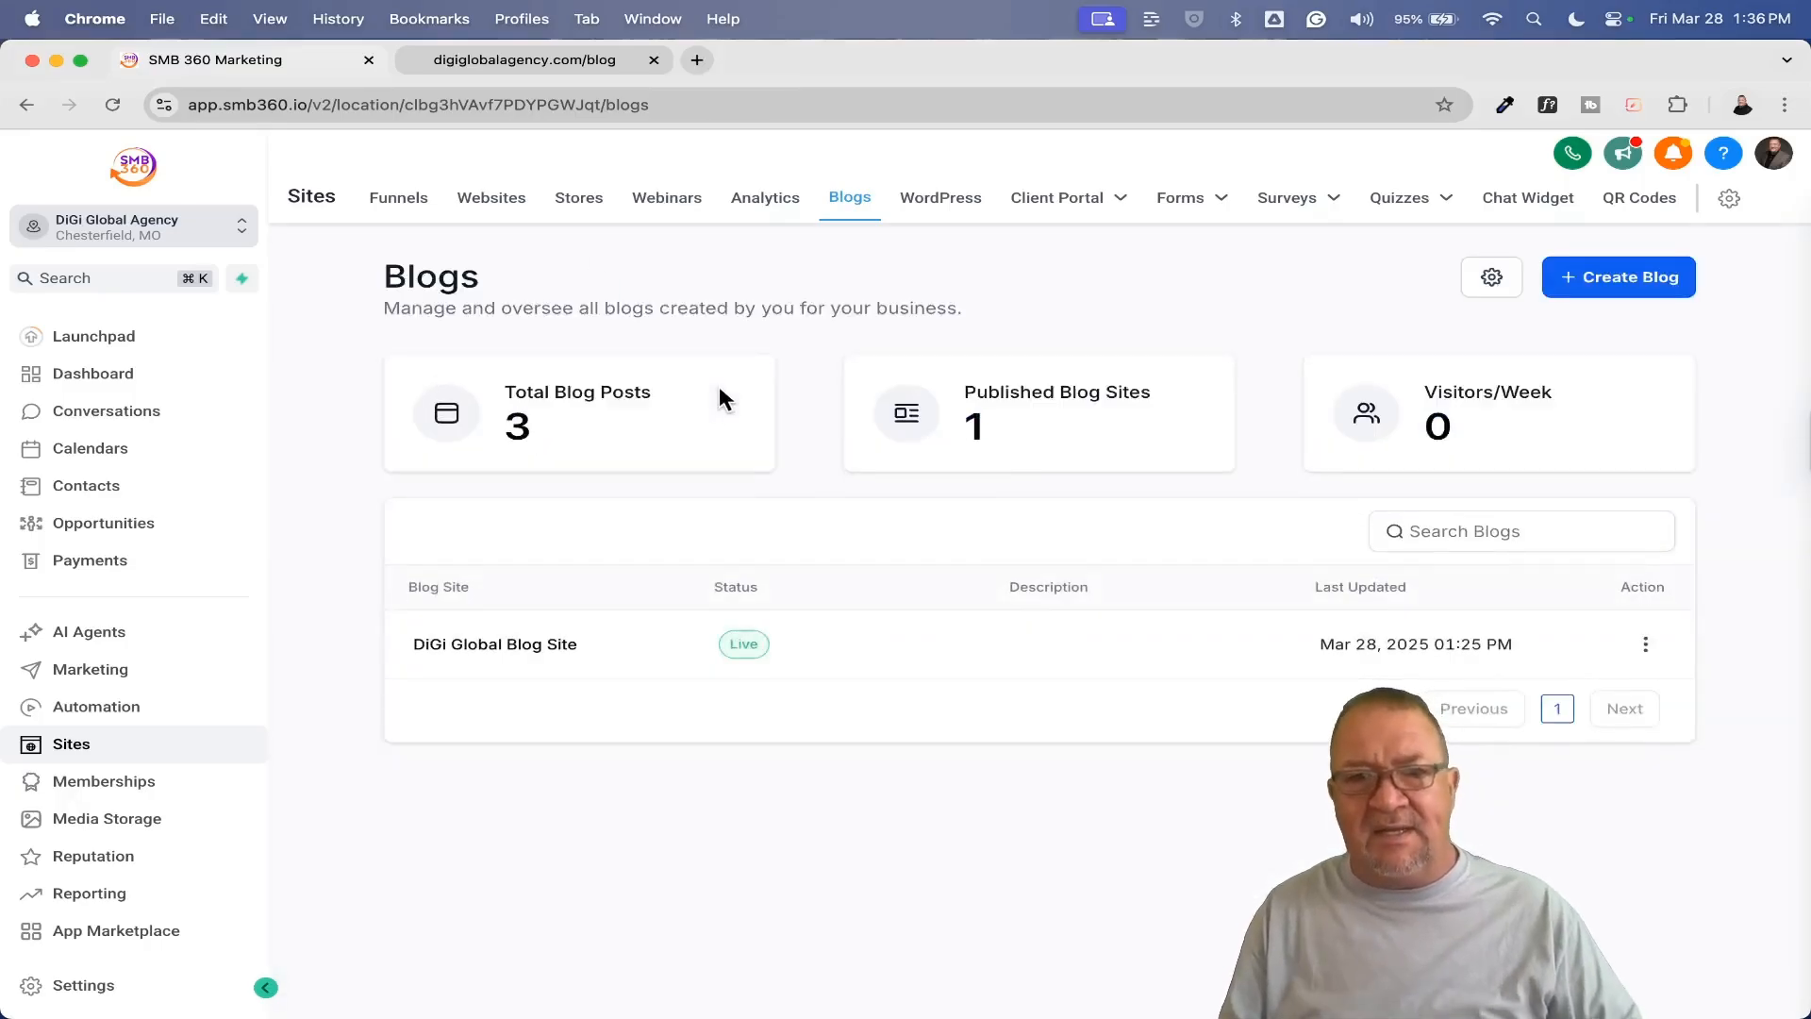
Step: Open the settings of DiGi Global Blog Site and review its title, domain and slug
{"action": "left_click", "coordinate": [485, 649]}
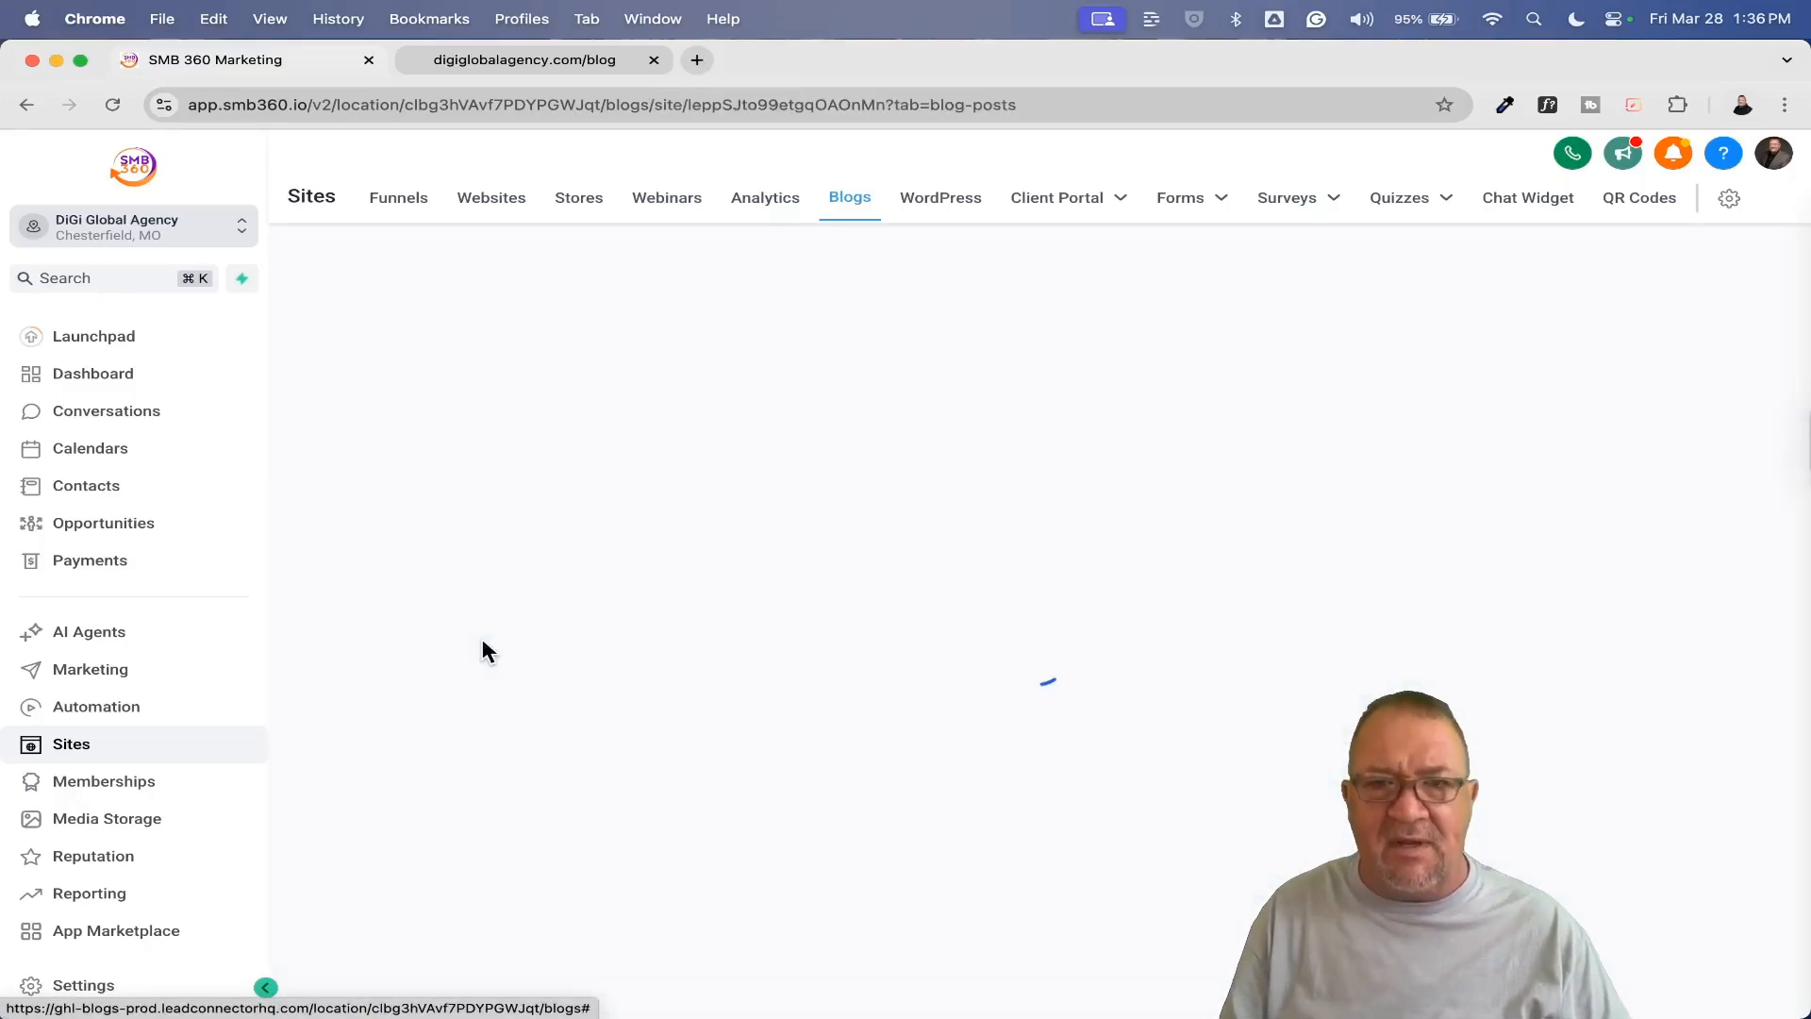
{"action": "left_click", "coordinate": [1694, 324]}
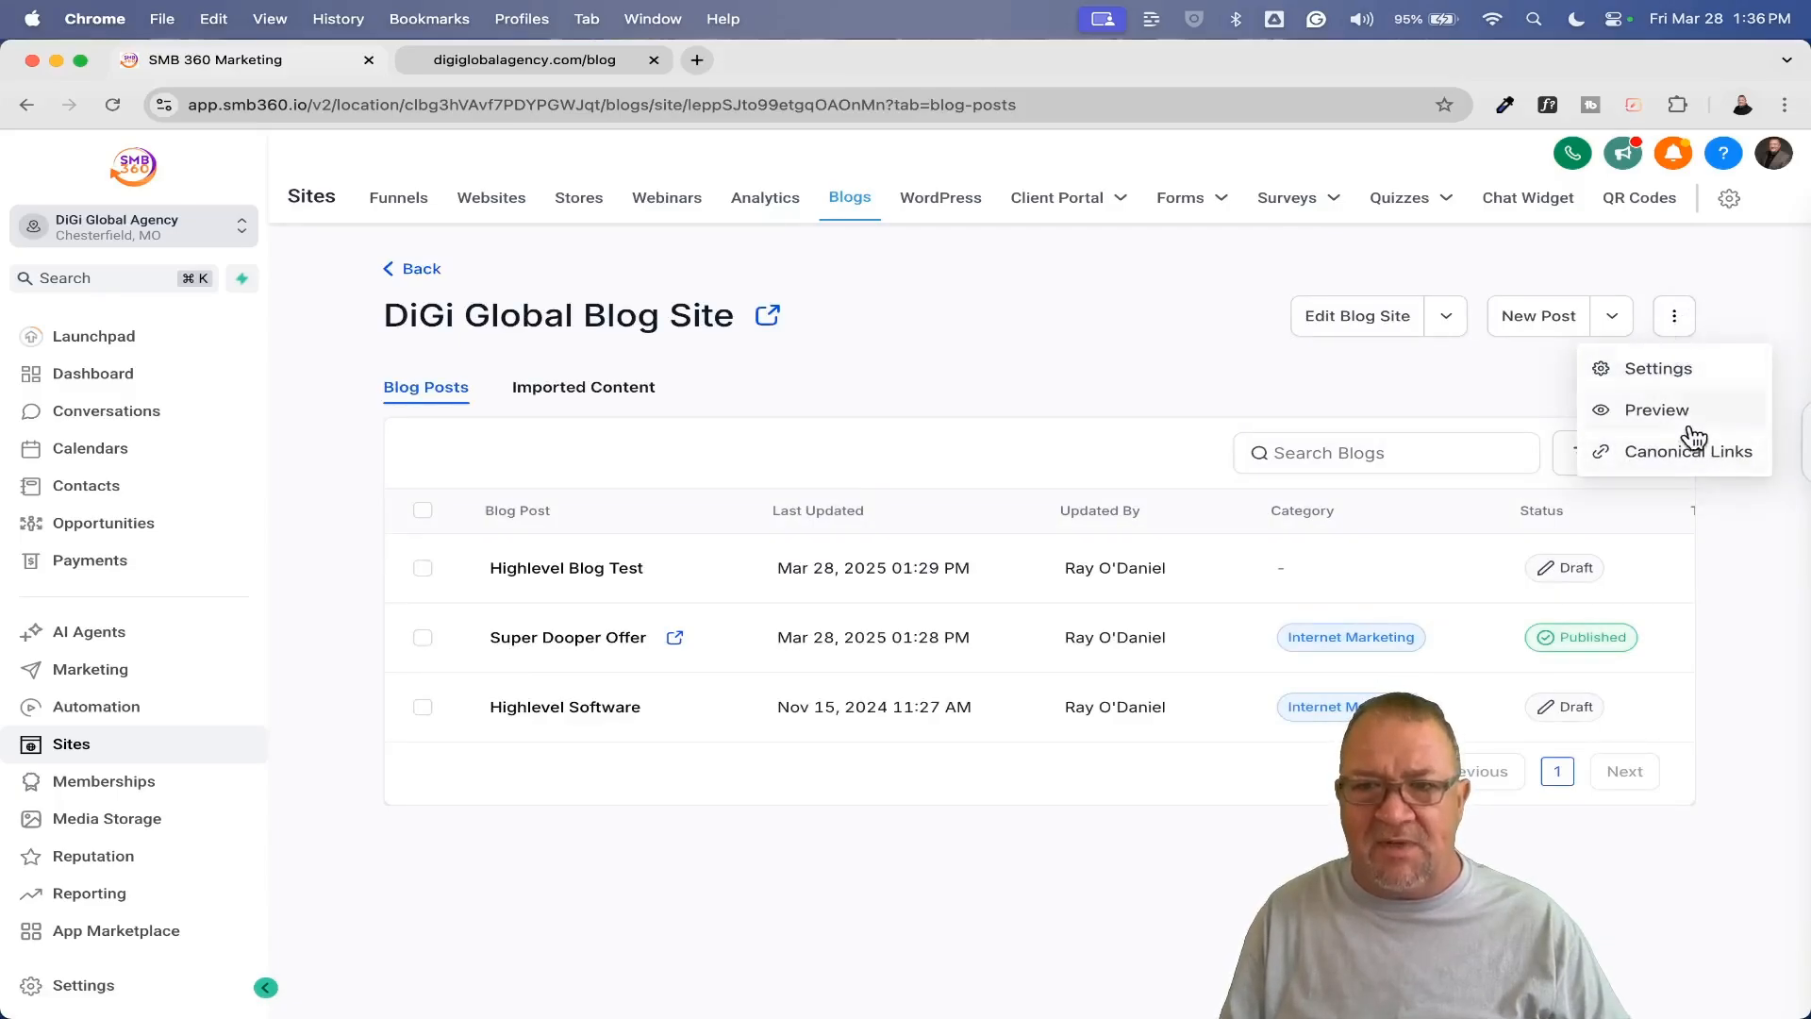
{"action": "left_click", "coordinate": [1641, 366]}
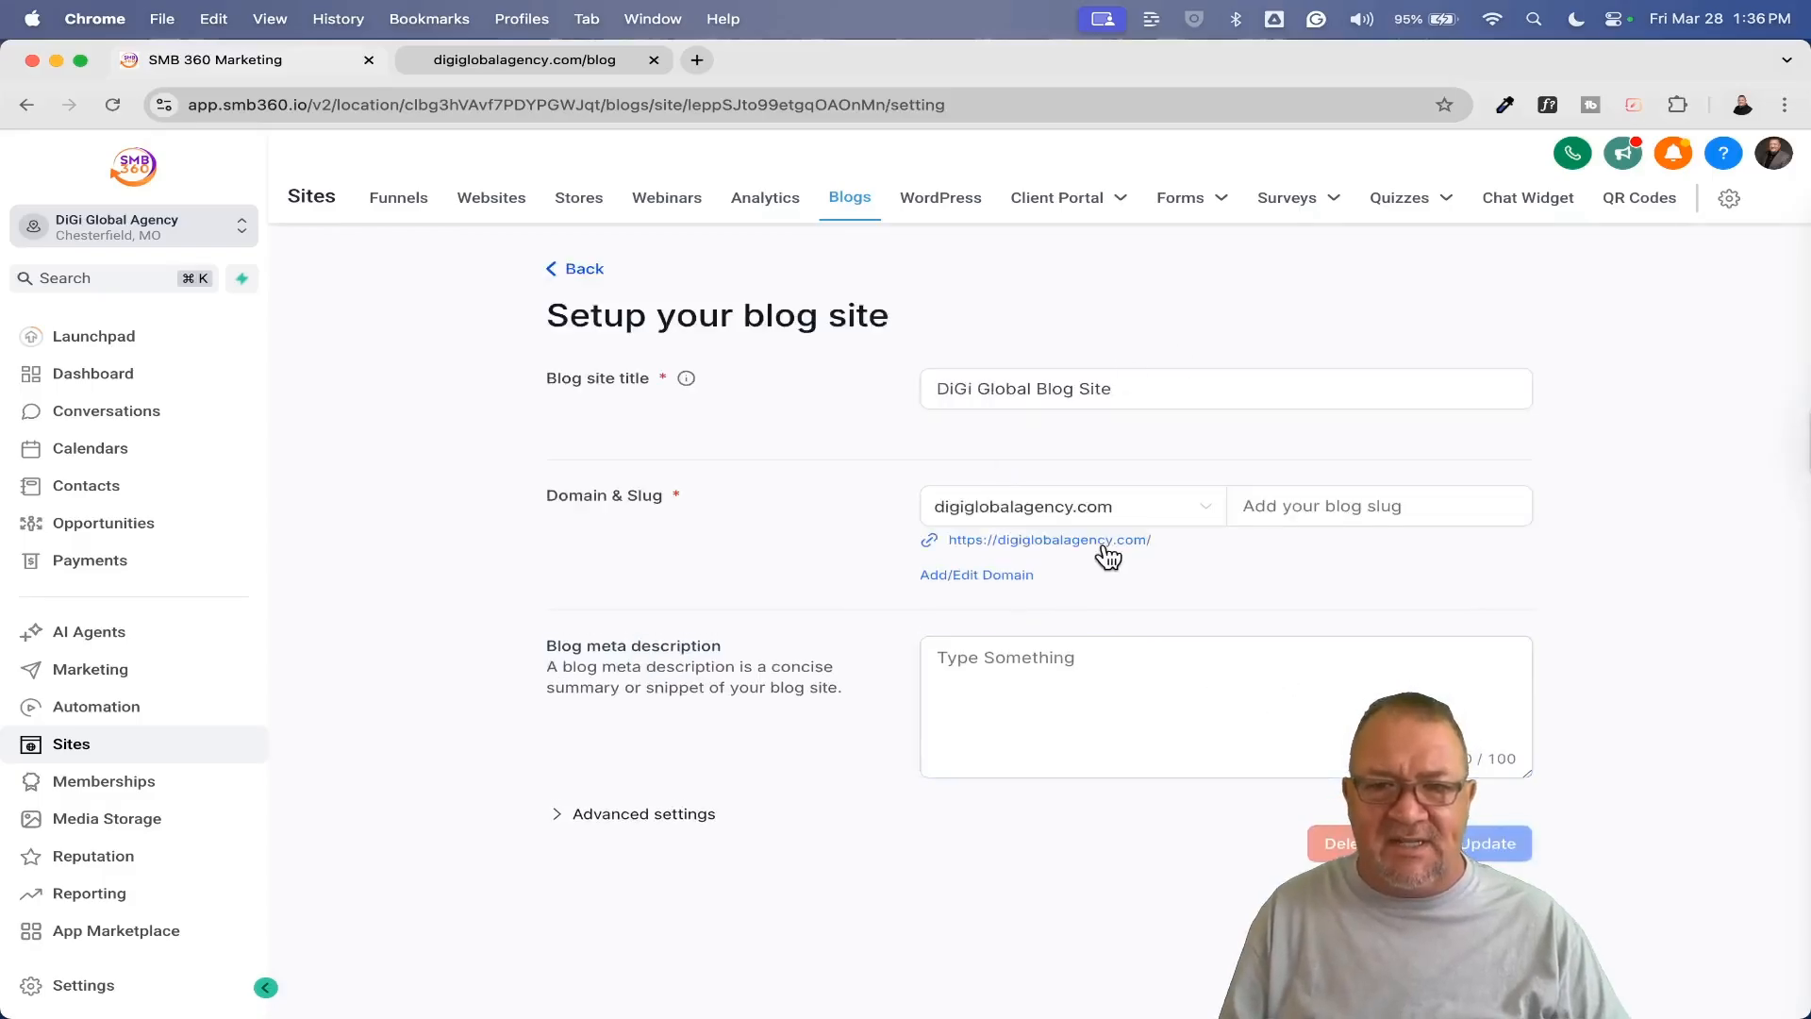
{"action": "left_click", "coordinate": [928, 391]}
{"action": "left_click_drag", "start_coordinate": [1130, 377], "coordinate": [762, 385]}
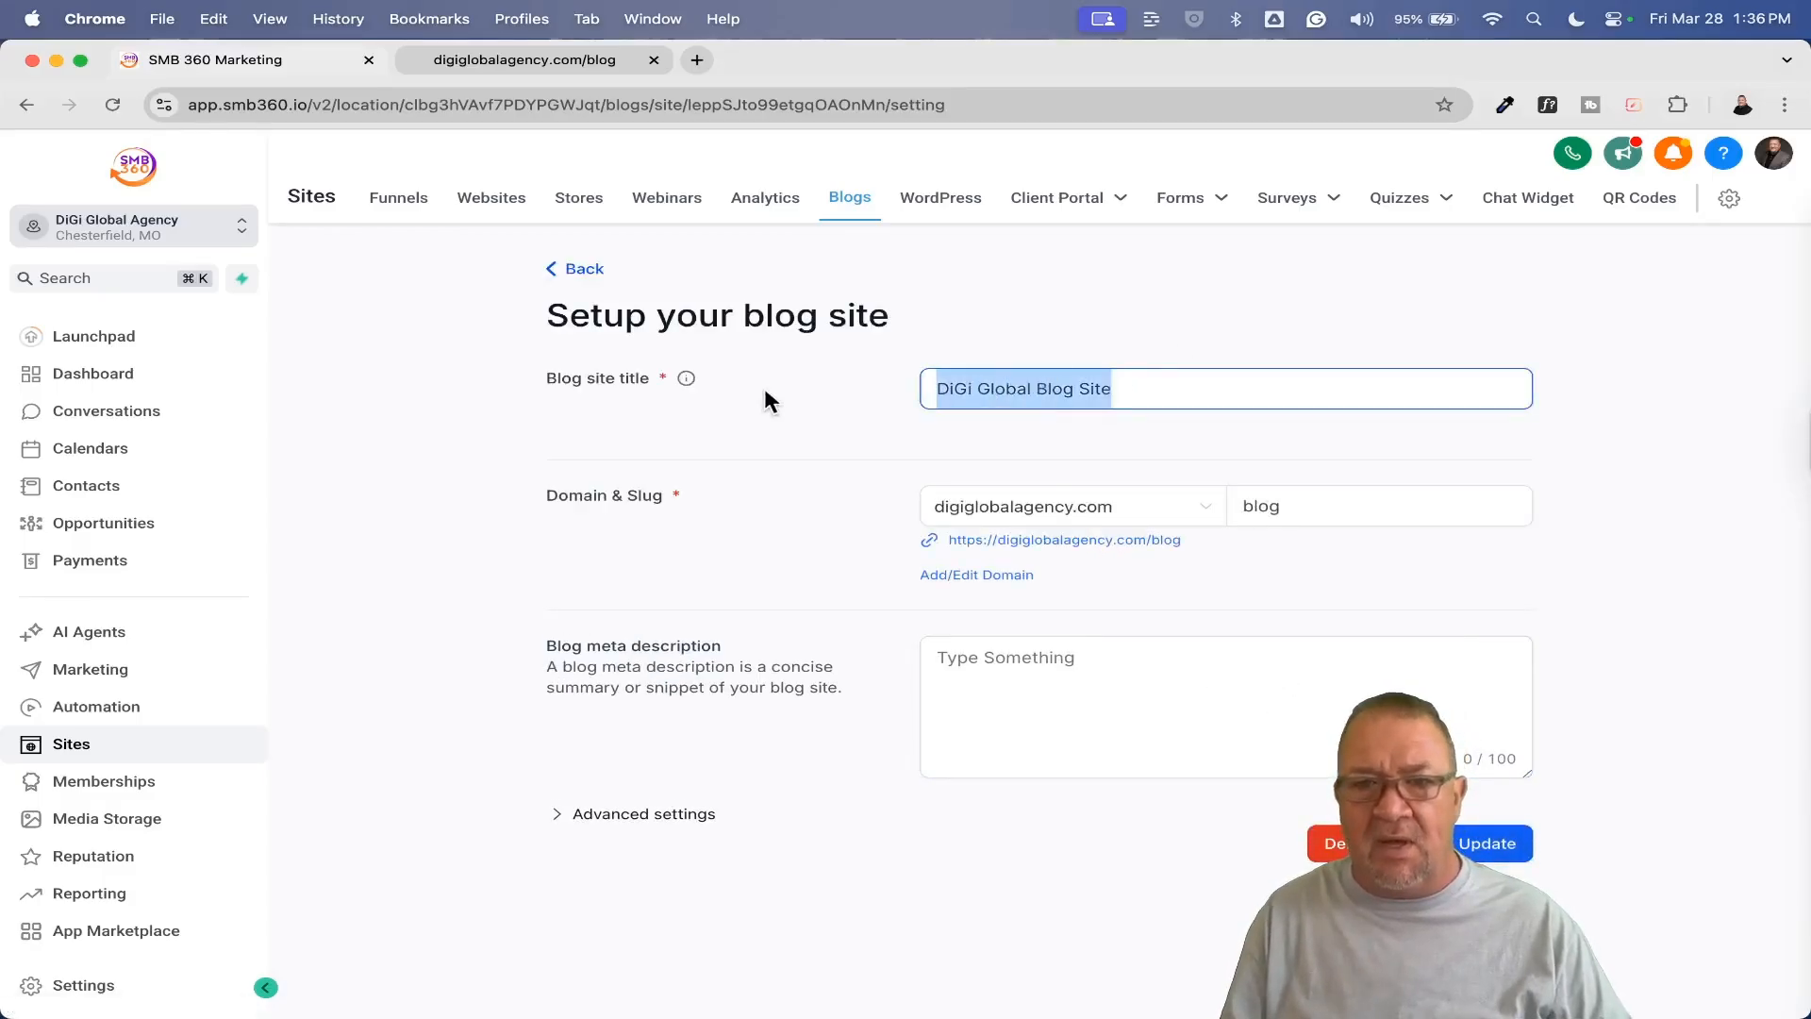
{"action": "left_click", "coordinate": [1277, 506]}
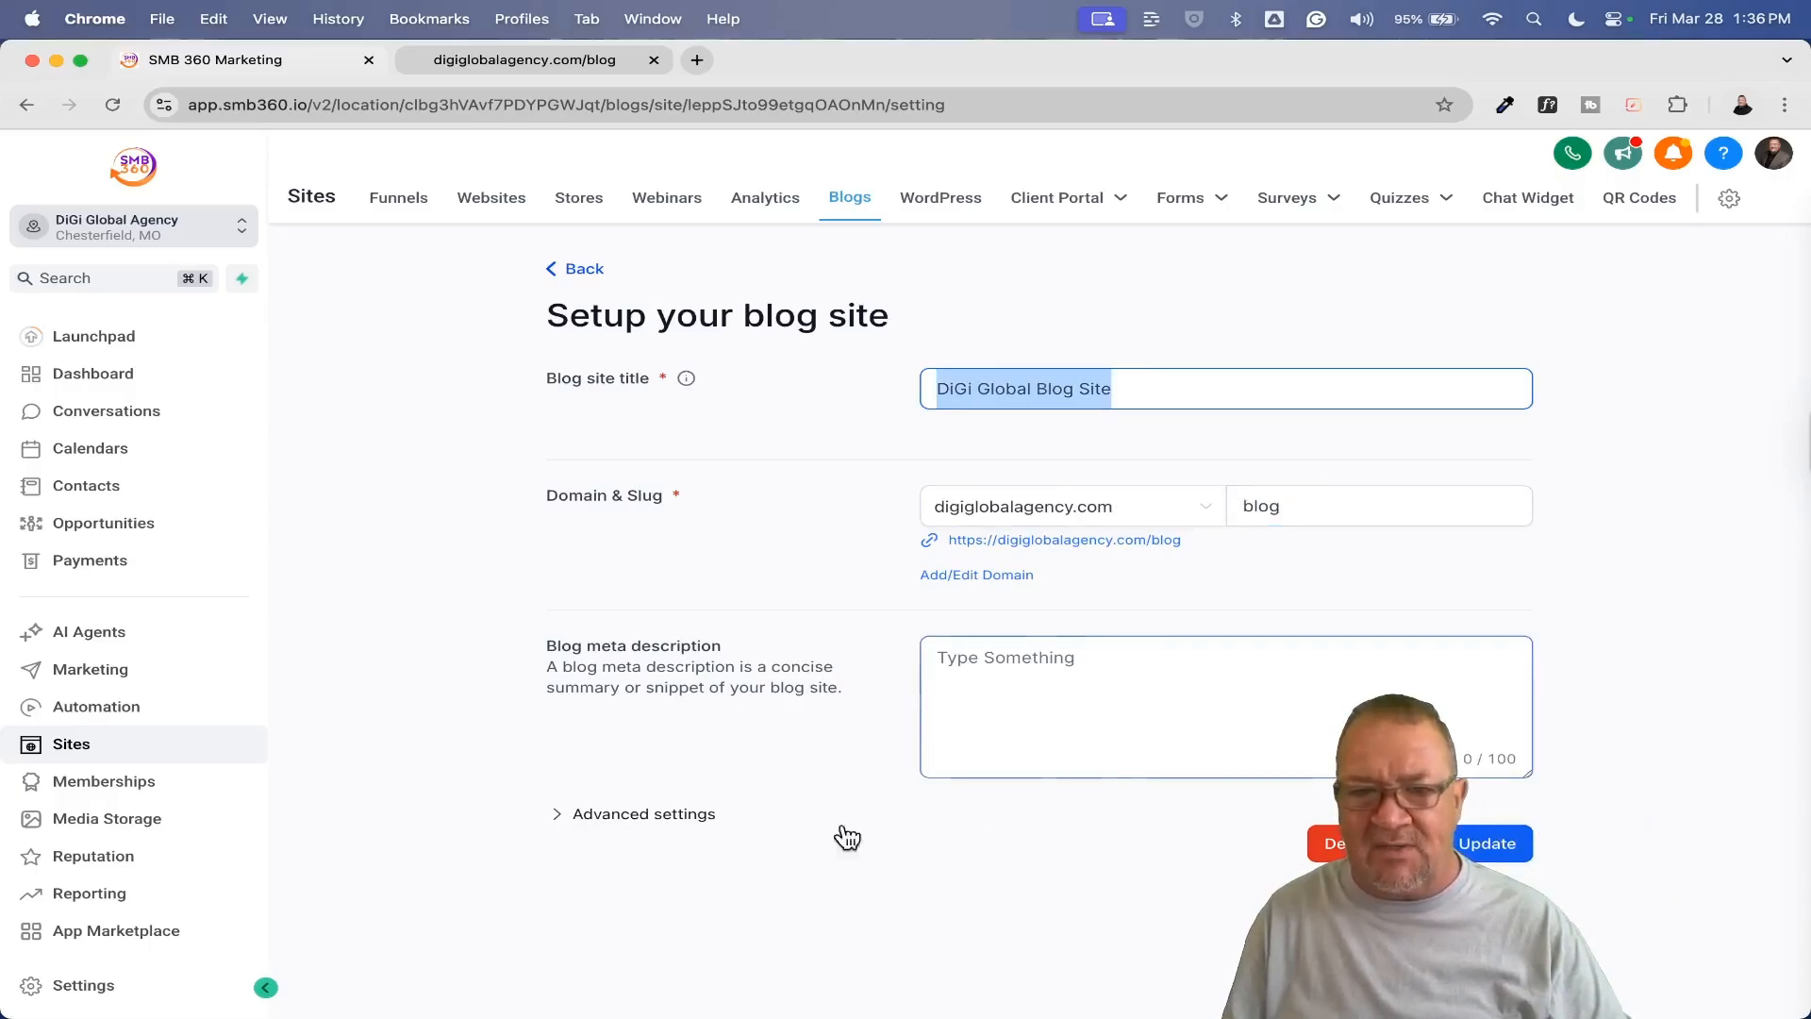
Step: Expand the blog site's advanced settings and review the favicon, tracking code, chat widget and GDPR font options
{"action": "left_click", "coordinate": [650, 813]}
{"action": "scroll", "coordinate": [1019, 800], "scroll_direction": "down", "scroll_amount": 2}
{"action": "scroll", "coordinate": [1019, 799], "scroll_direction": "down", "scroll_amount": 3}
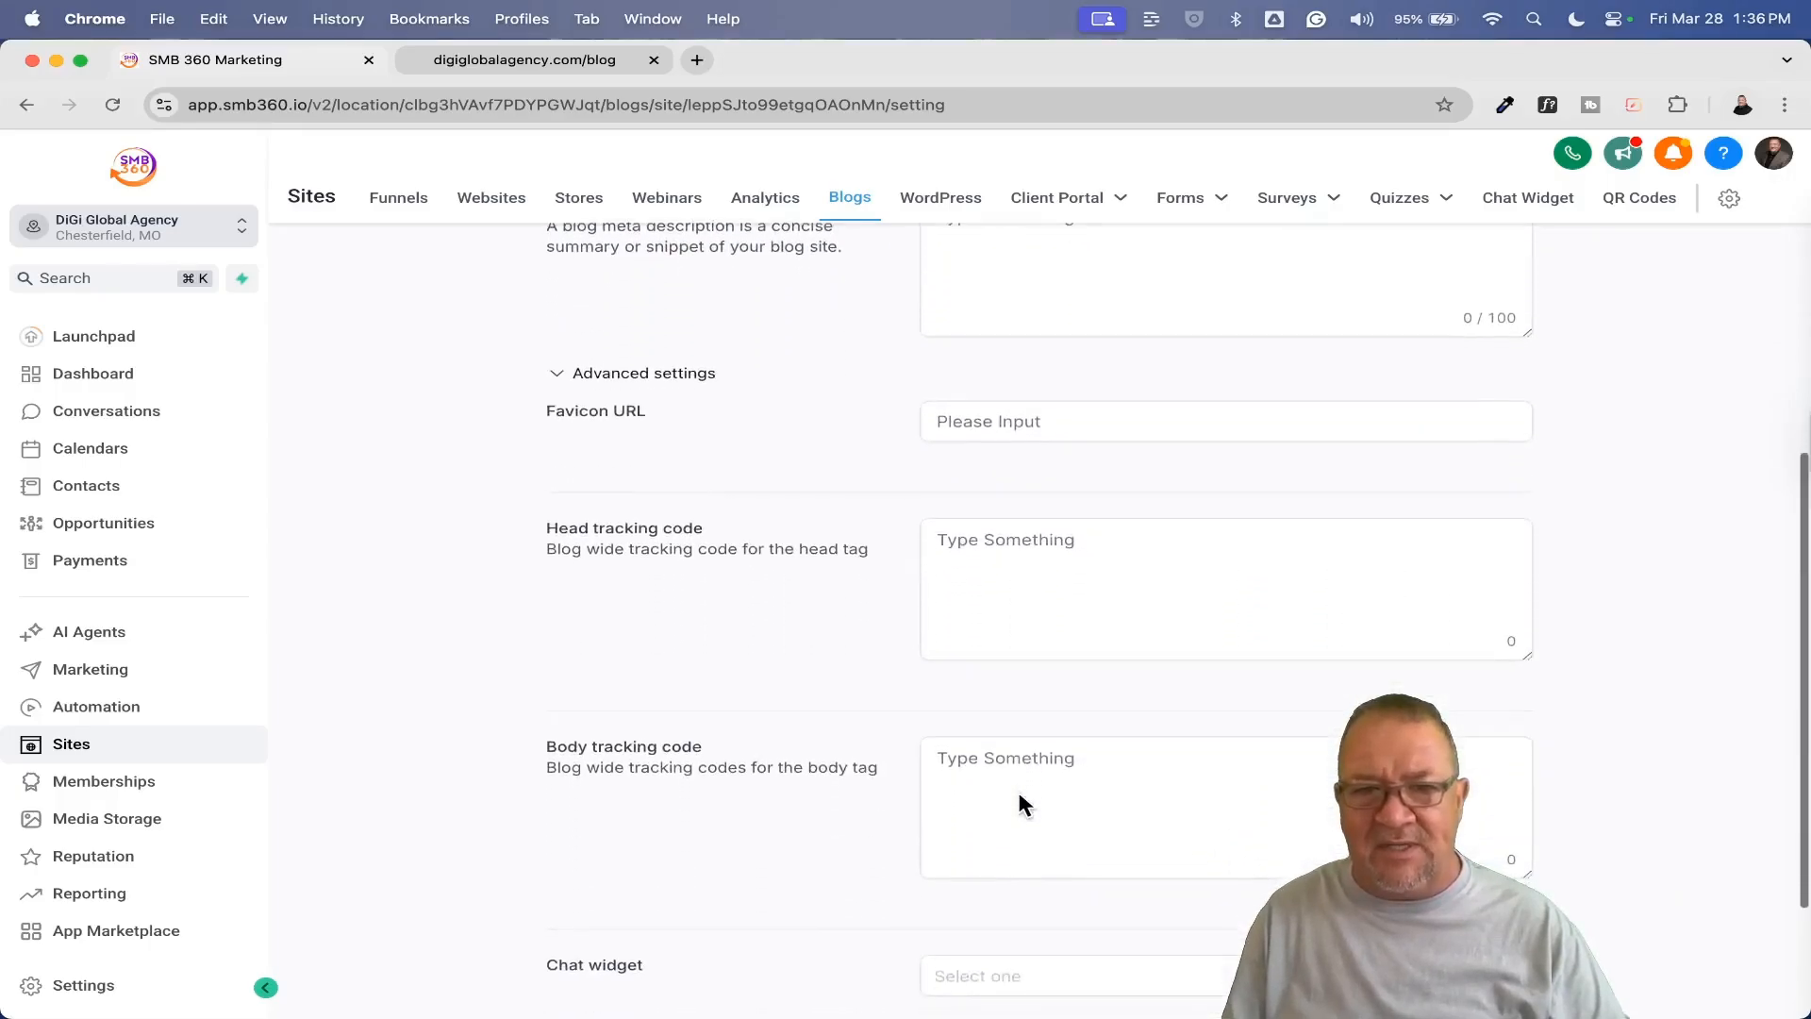
{"action": "left_click", "coordinate": [1047, 421]}
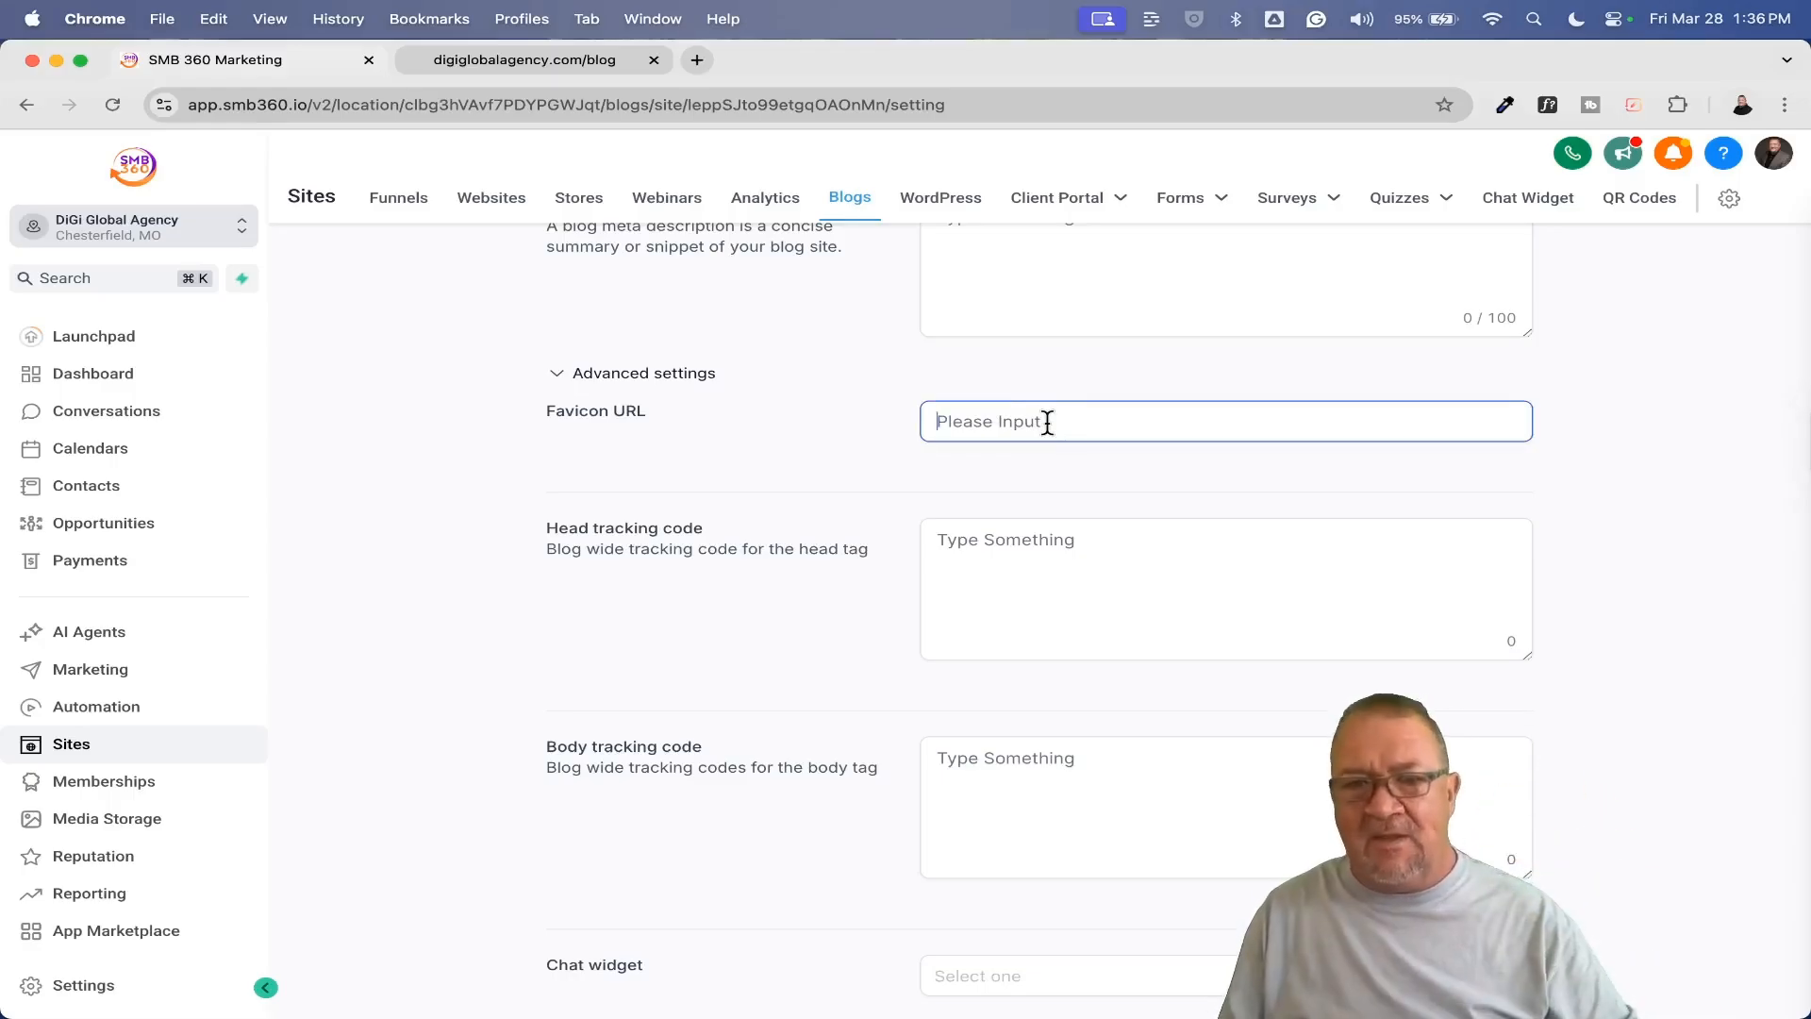
{"action": "left_click", "coordinate": [1135, 614]}
{"action": "scroll", "coordinate": [1136, 614], "scroll_direction": "down", "scroll_amount": 4}
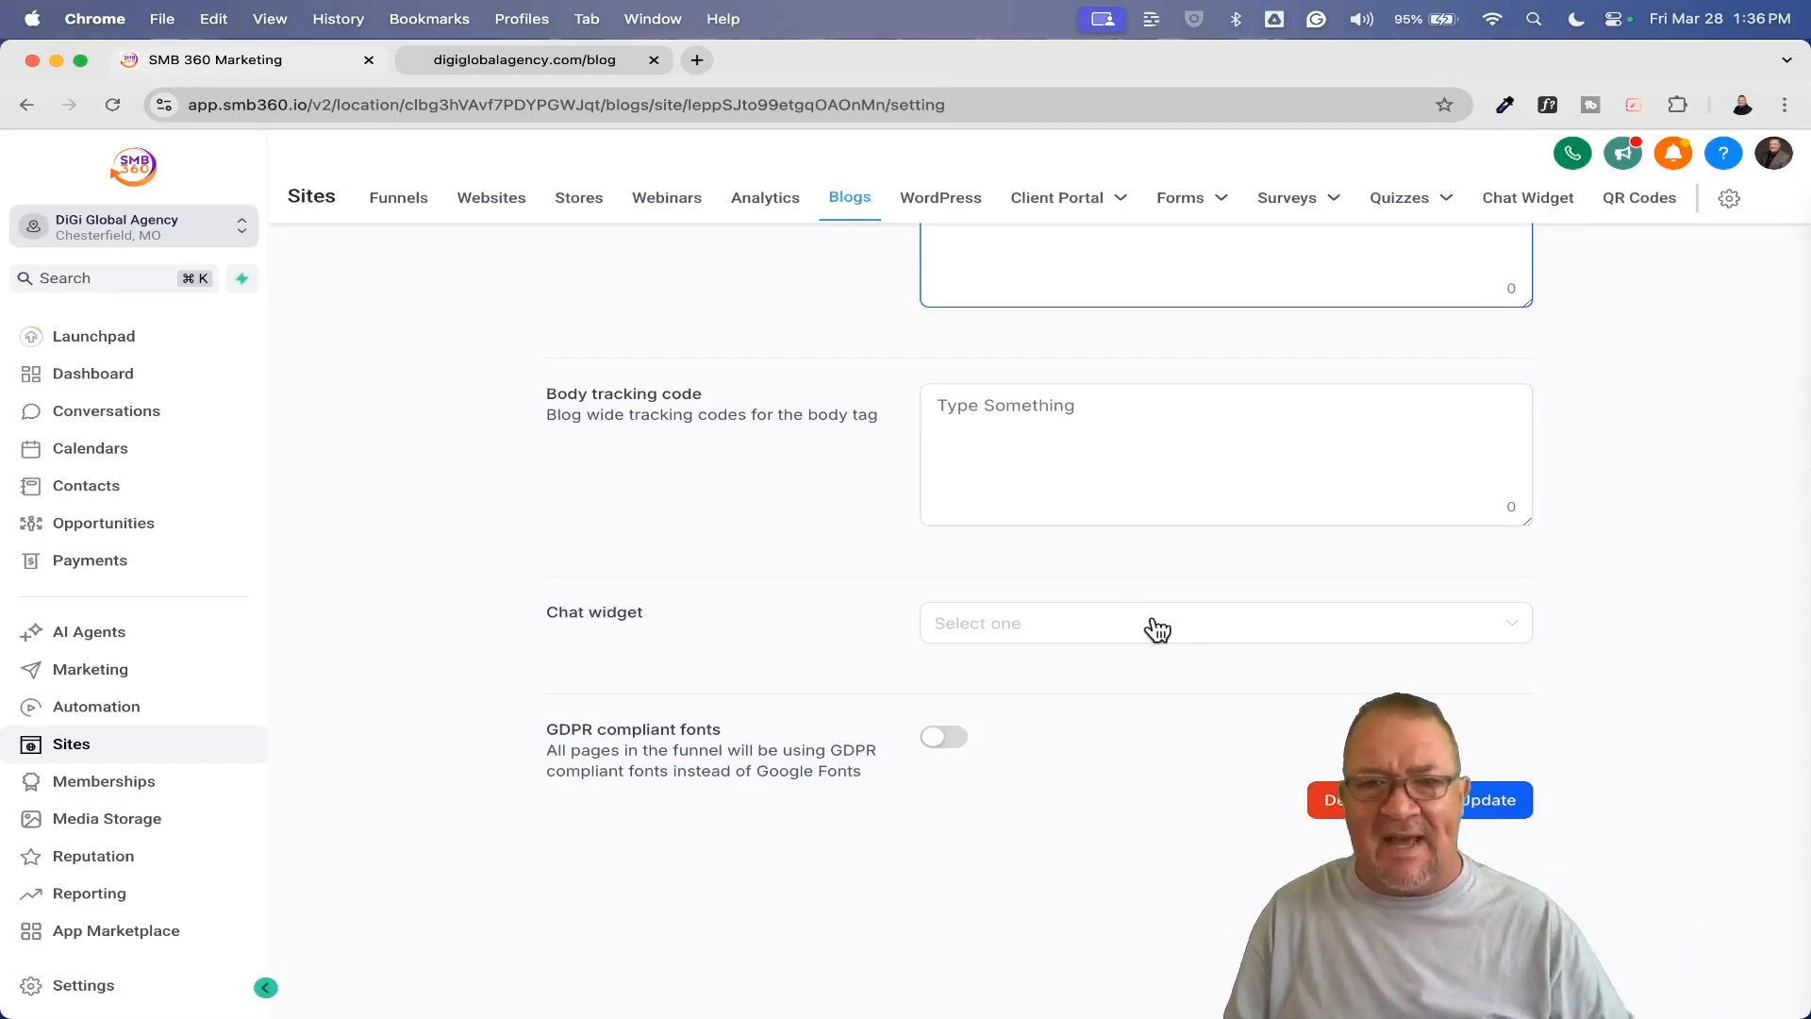
{"action": "left_click", "coordinate": [1157, 626]}
{"action": "left_click", "coordinate": [823, 681]}
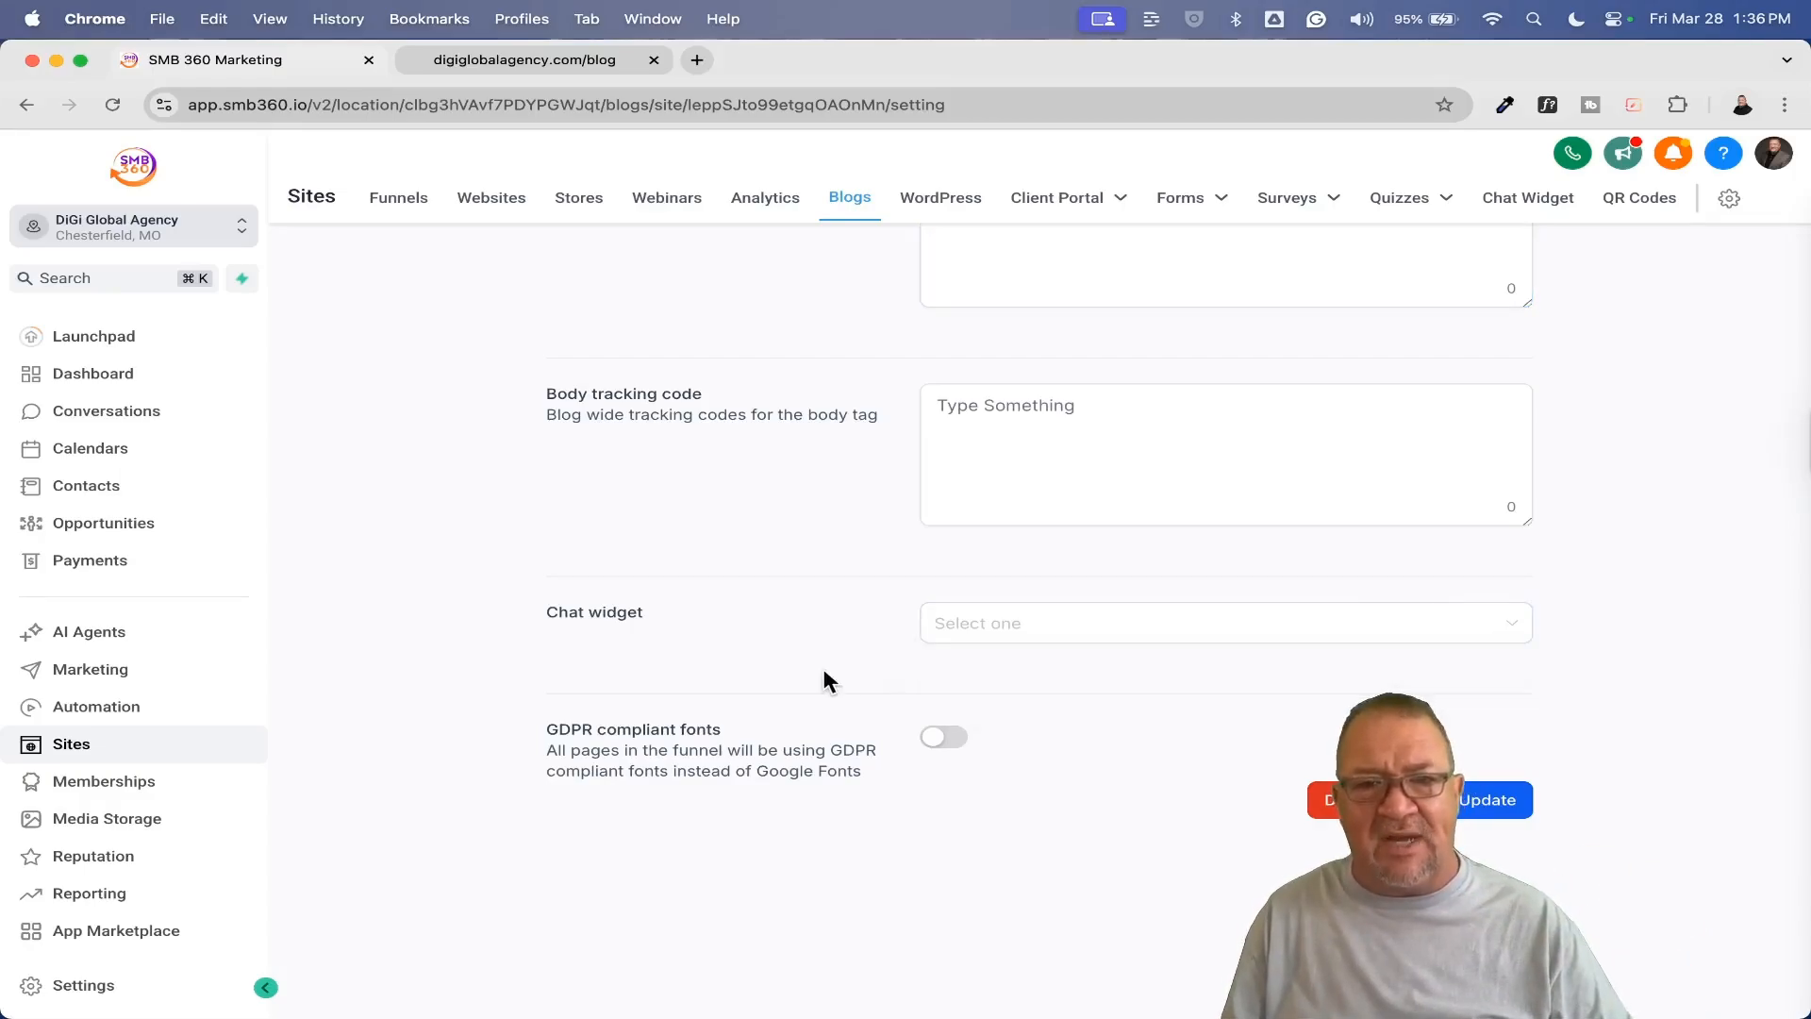
{"action": "scroll", "coordinate": [863, 680], "scroll_direction": "up", "scroll_amount": 10}
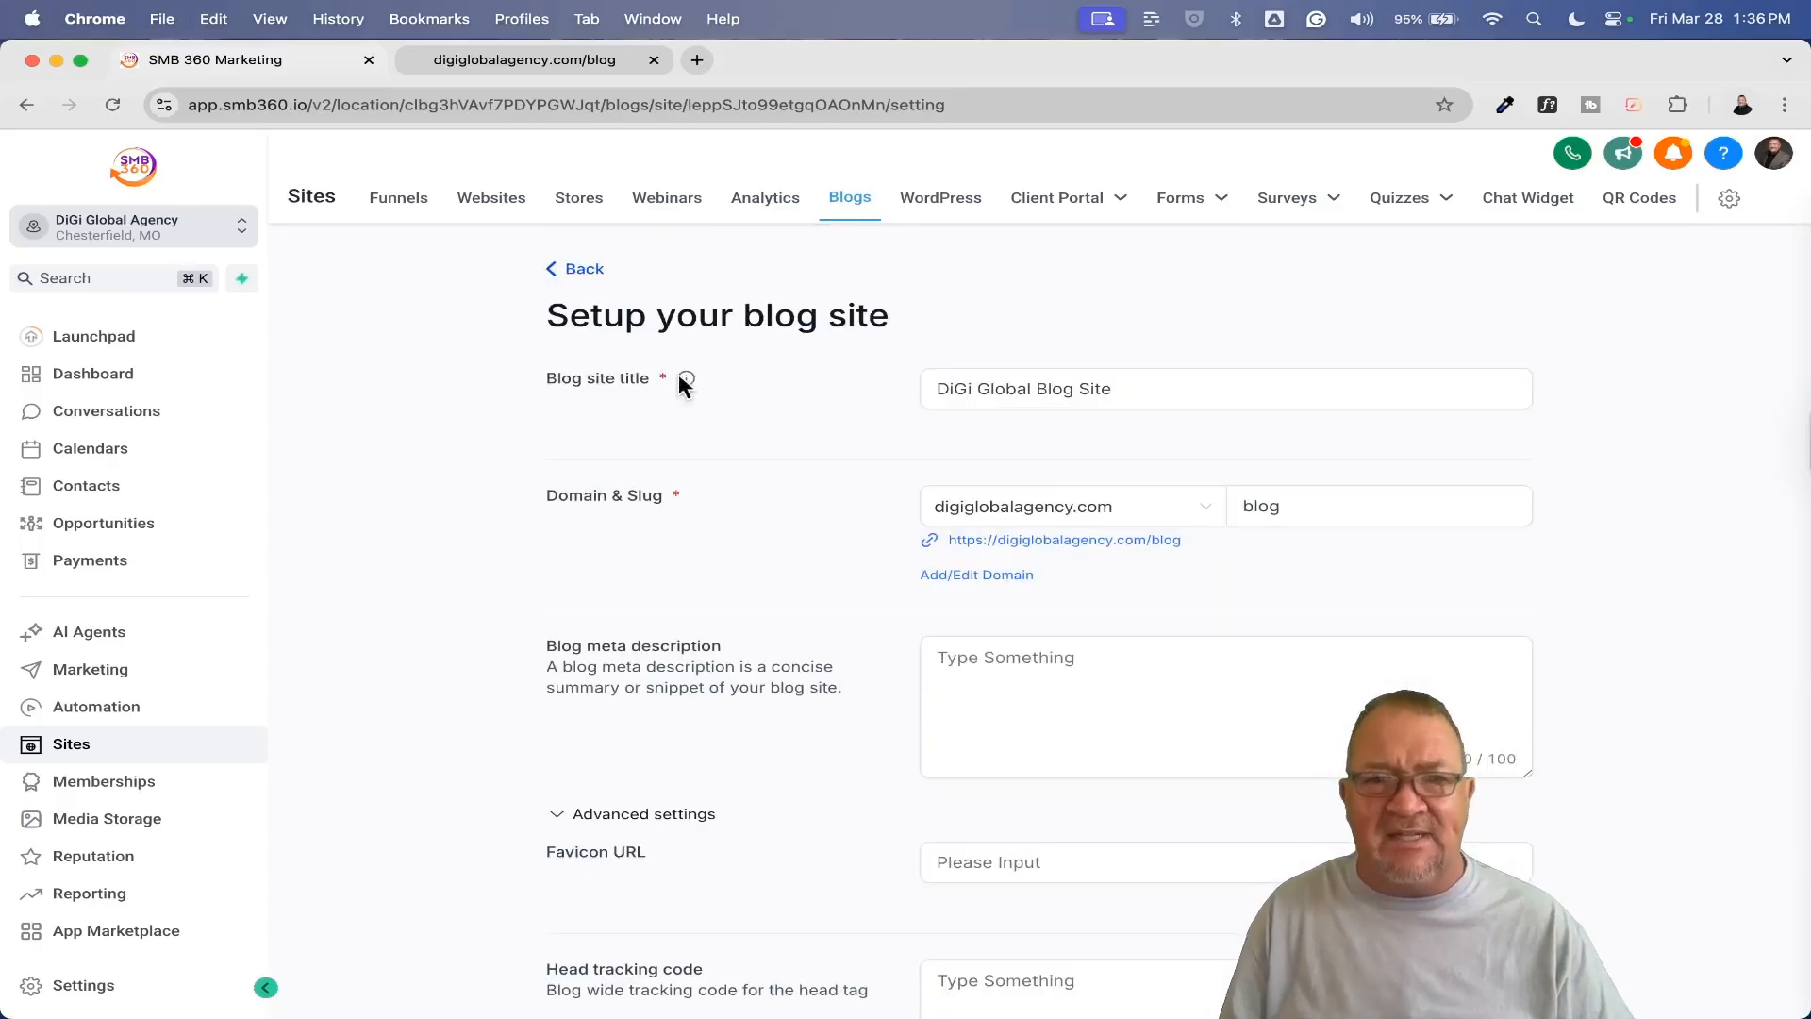
Step: Return to the blog site's post list and examine the categories and statuses of its posts
{"action": "left_click", "coordinate": [572, 272]}
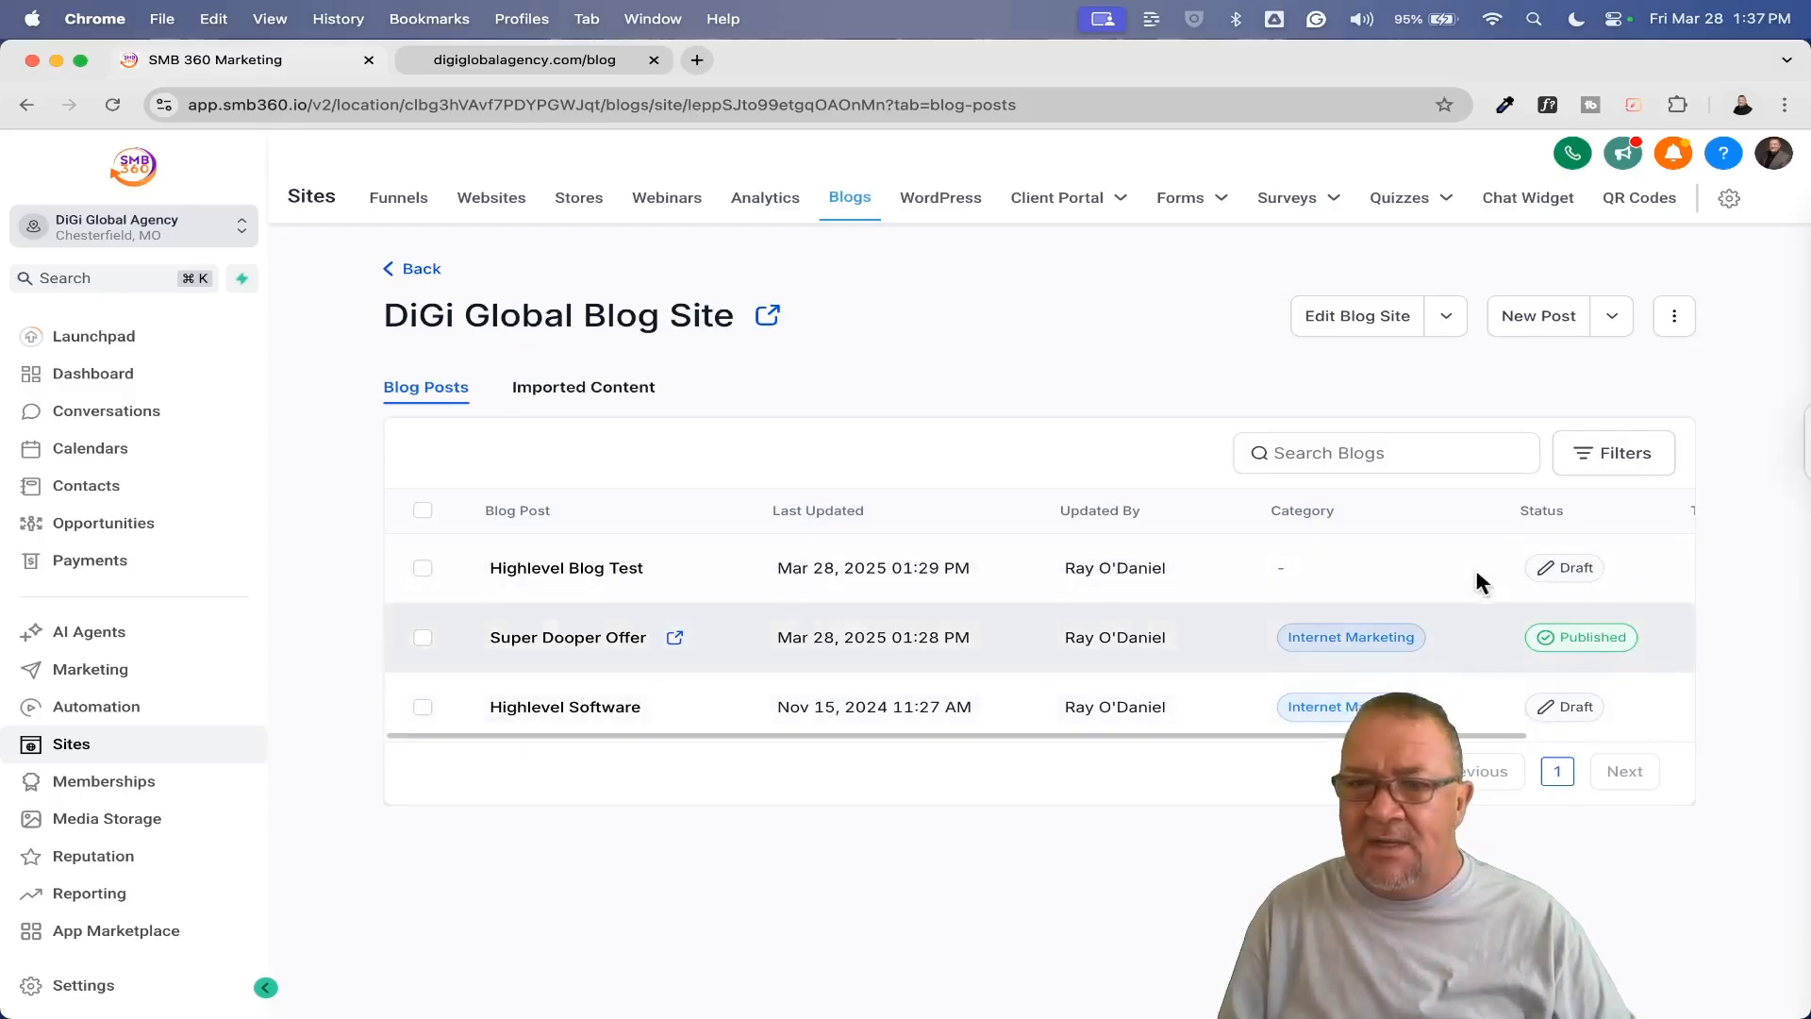
{"action": "scroll", "coordinate": [1519, 570], "scroll_direction": "up", "scroll_amount": 5}
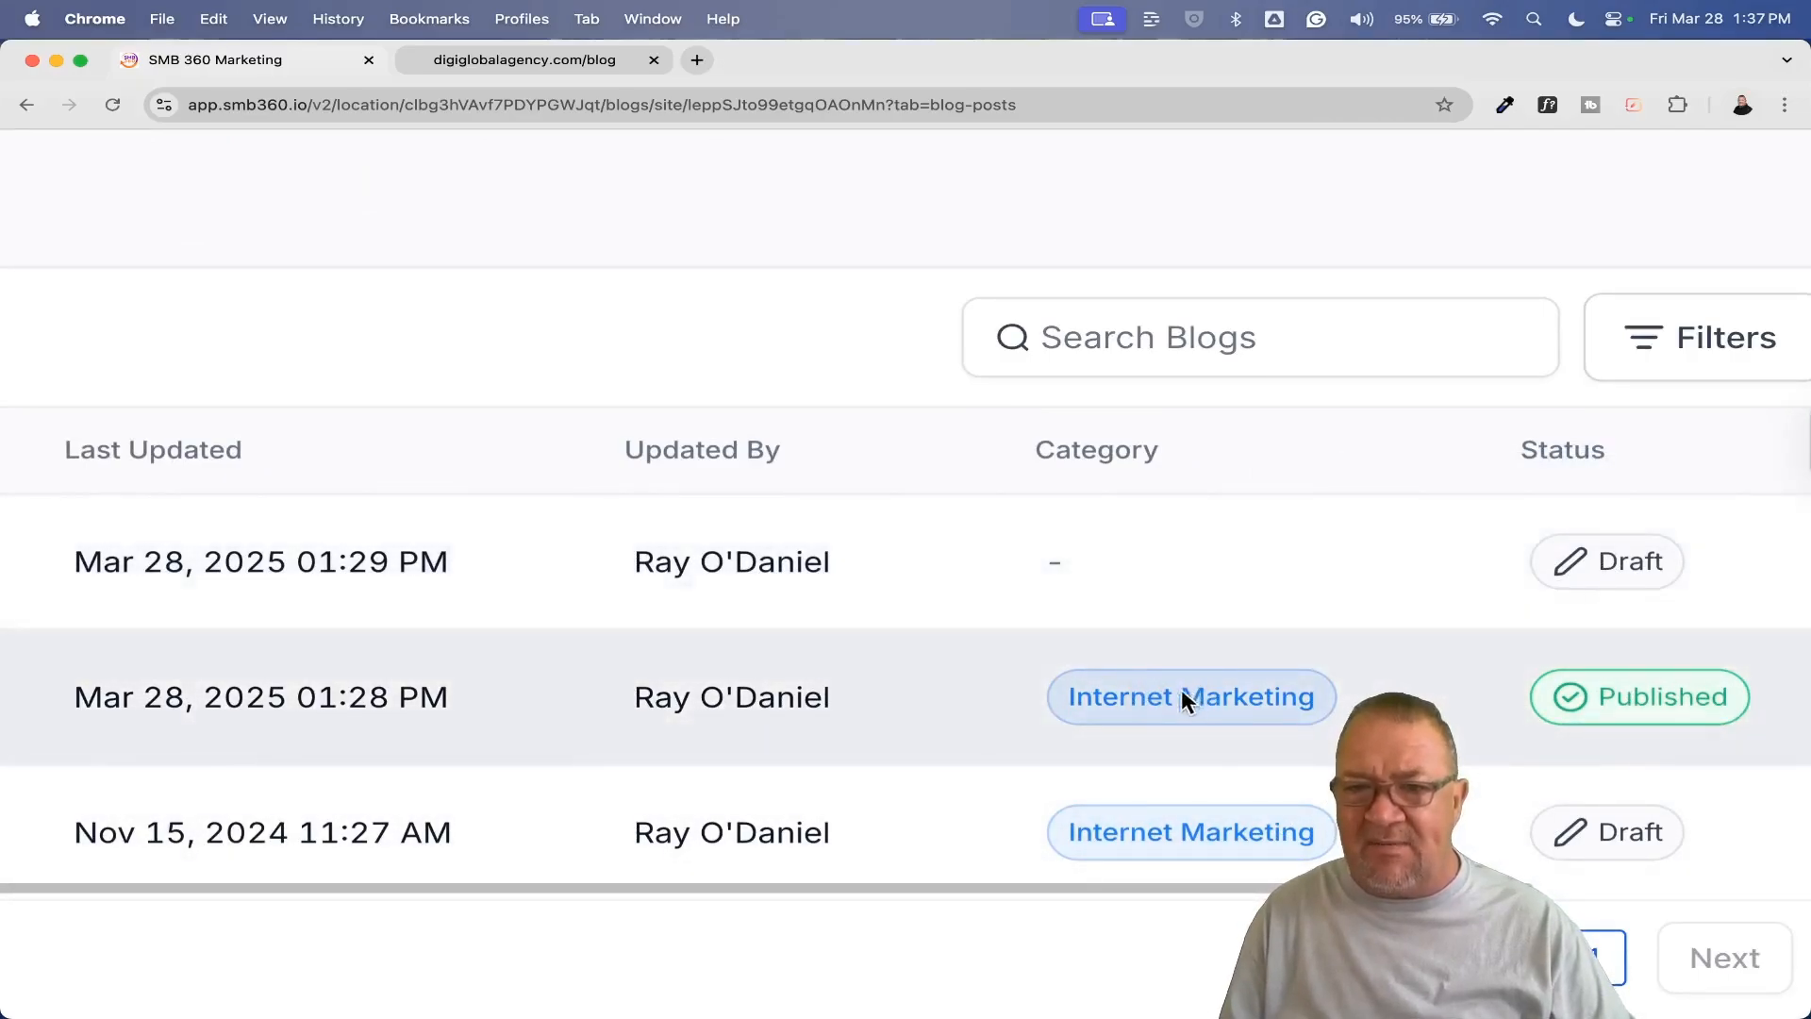
{"action": "scroll", "coordinate": [1177, 826], "scroll_direction": "down", "scroll_amount": 5}
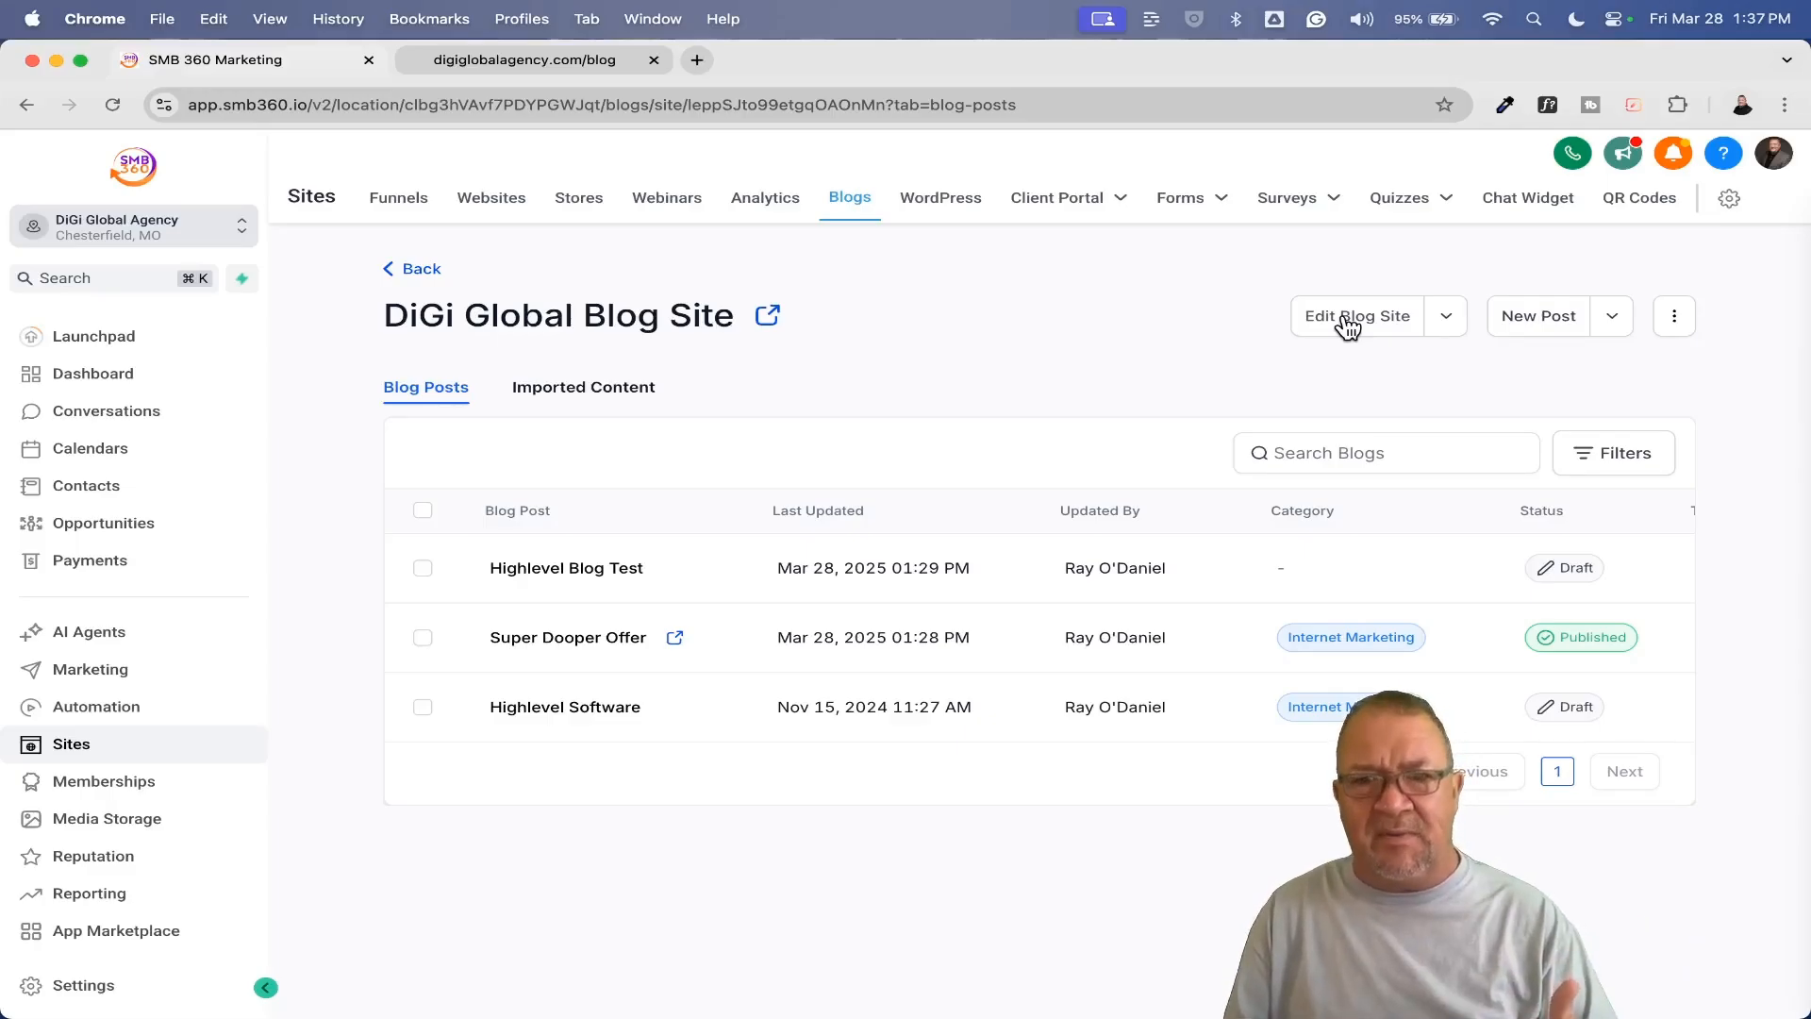
Step: View the live blog at digiglobalagency.com/blog, read through the Super Dooper Offer post and return to the blog home page
{"action": "left_click", "coordinate": [525, 65]}
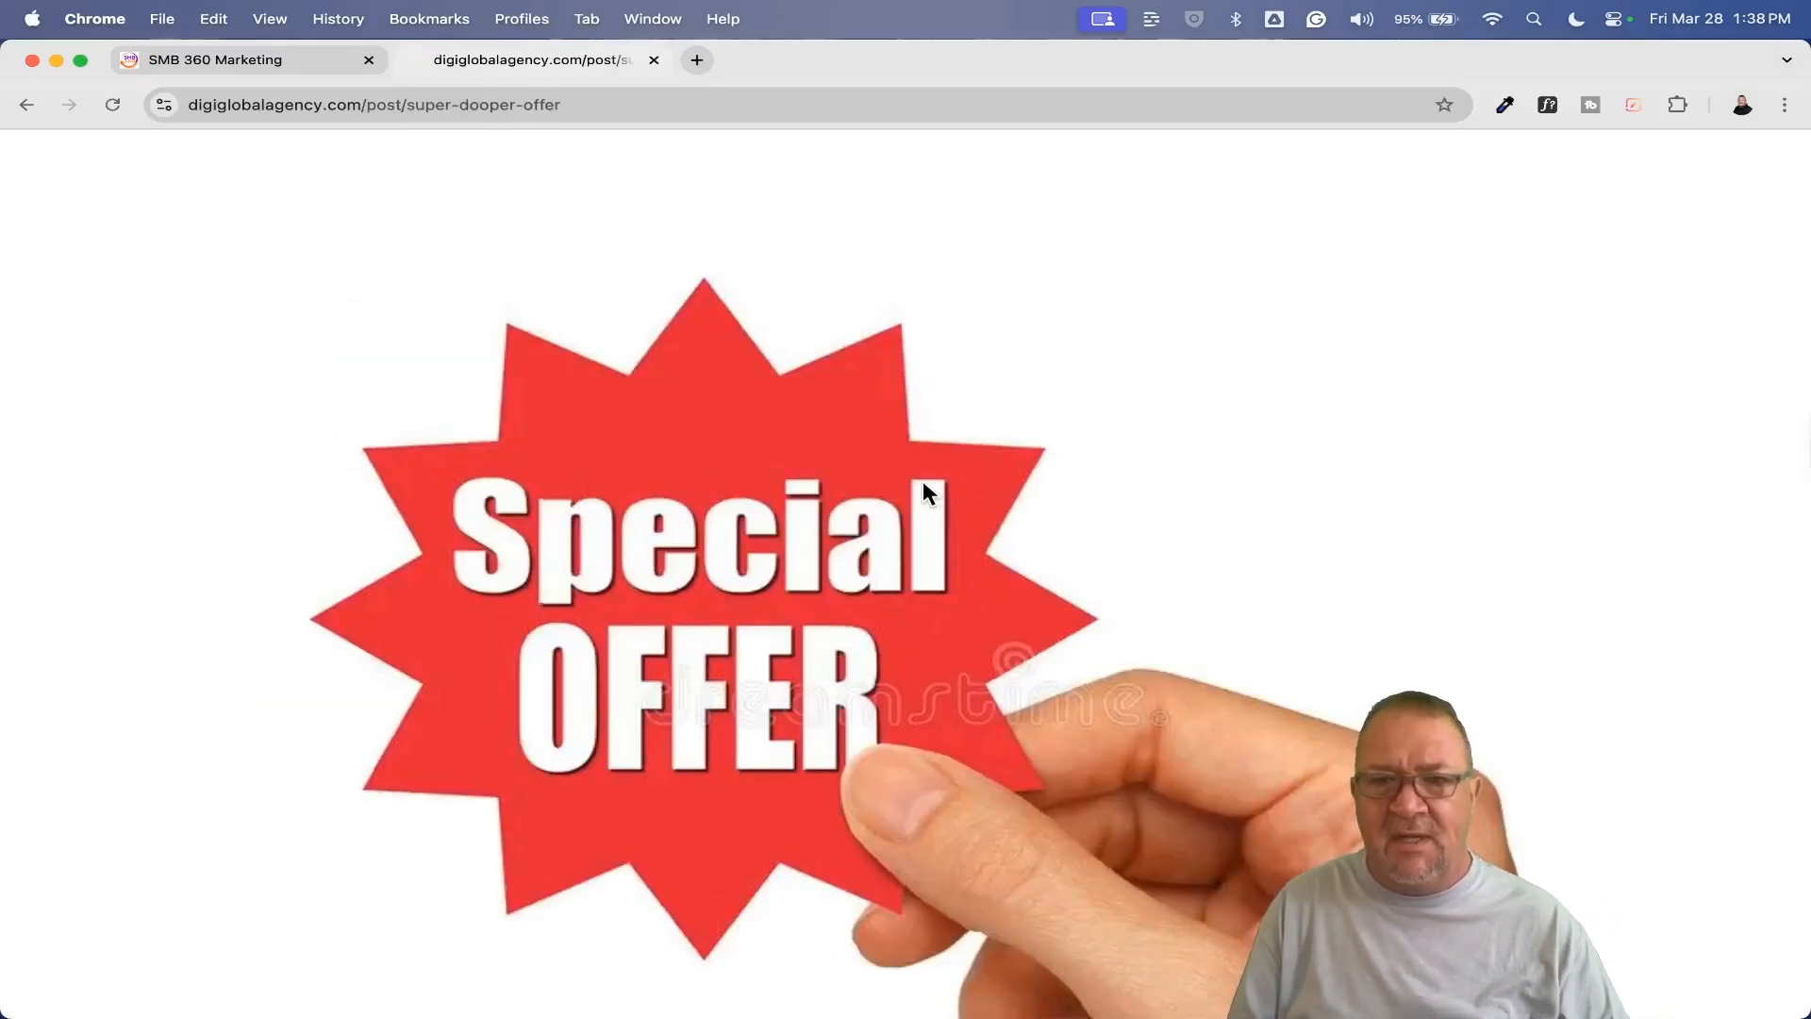
{"action": "scroll", "coordinate": [925, 490], "scroll_direction": "down", "scroll_amount": 10}
{"action": "scroll", "coordinate": [923, 479], "scroll_direction": "down", "scroll_amount": 15}
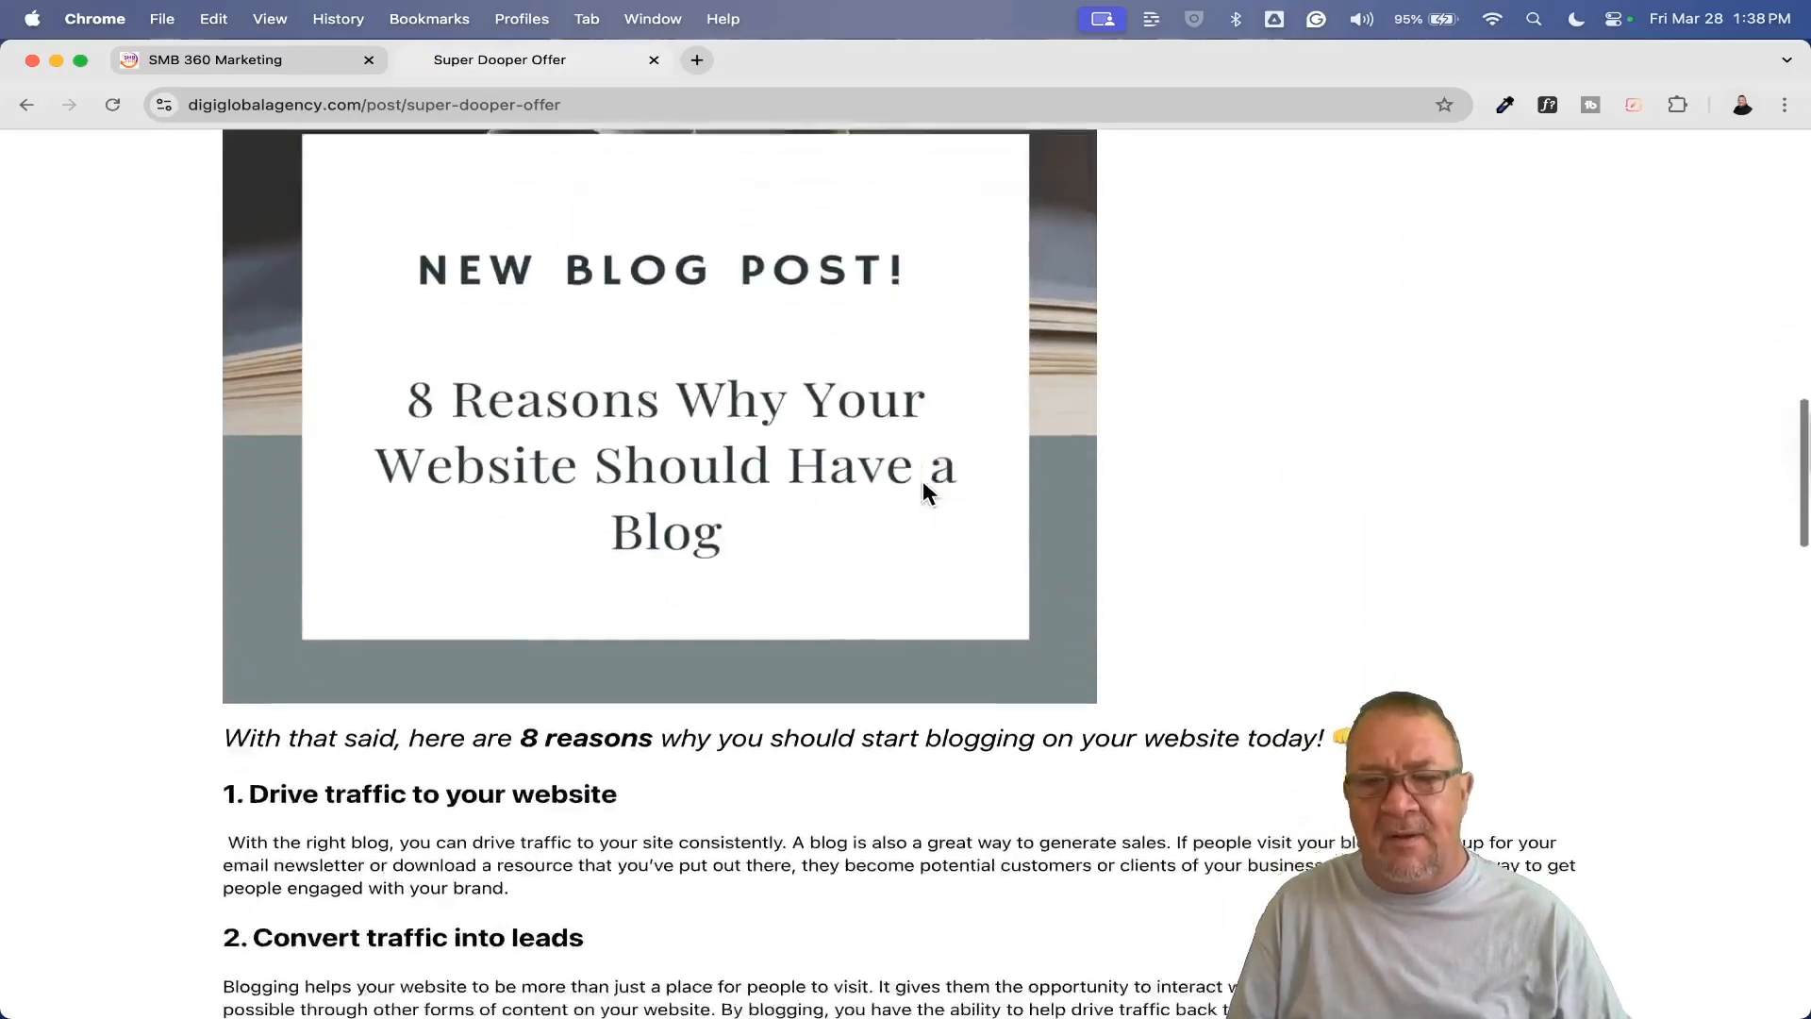
{"action": "left_click", "coordinate": [26, 104]}
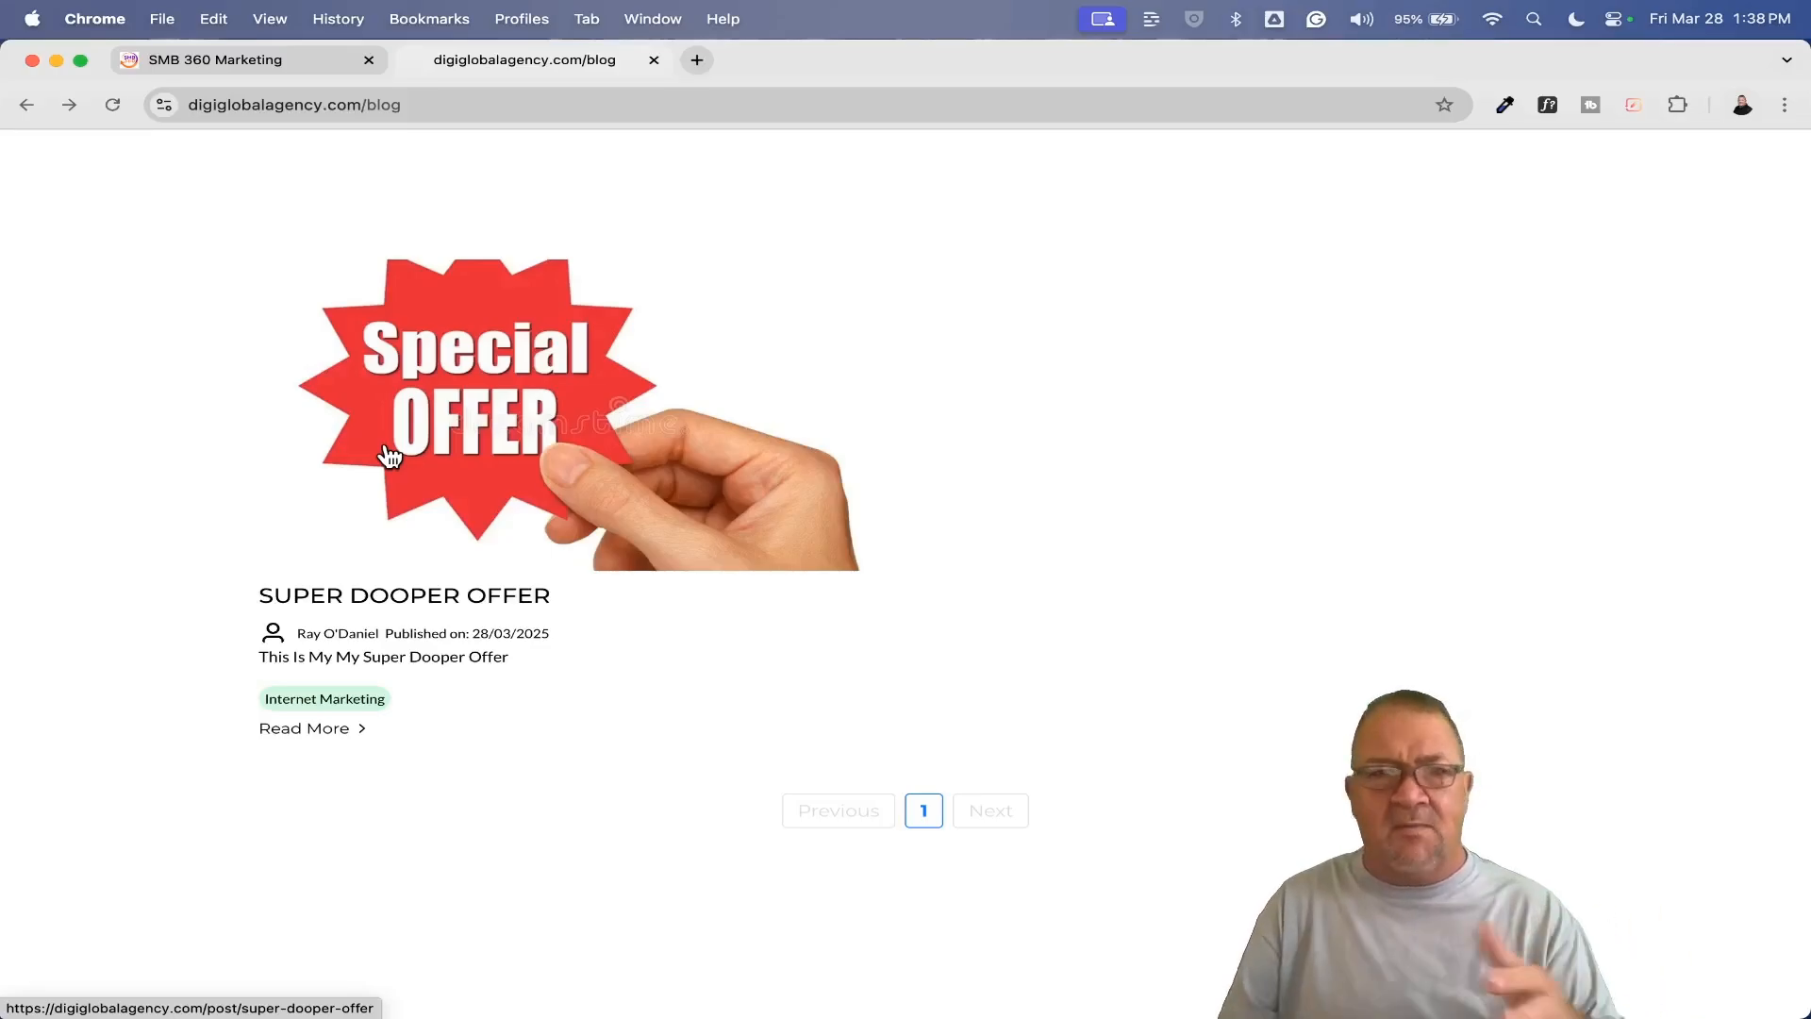
Step: Switch back to SMB 360 Marketing, open DiGi Global Blog Site for editing and add a Headline element above the Blog Home posts
{"action": "left_click", "coordinate": [200, 53]}
{"action": "left_click", "coordinate": [1379, 319]}
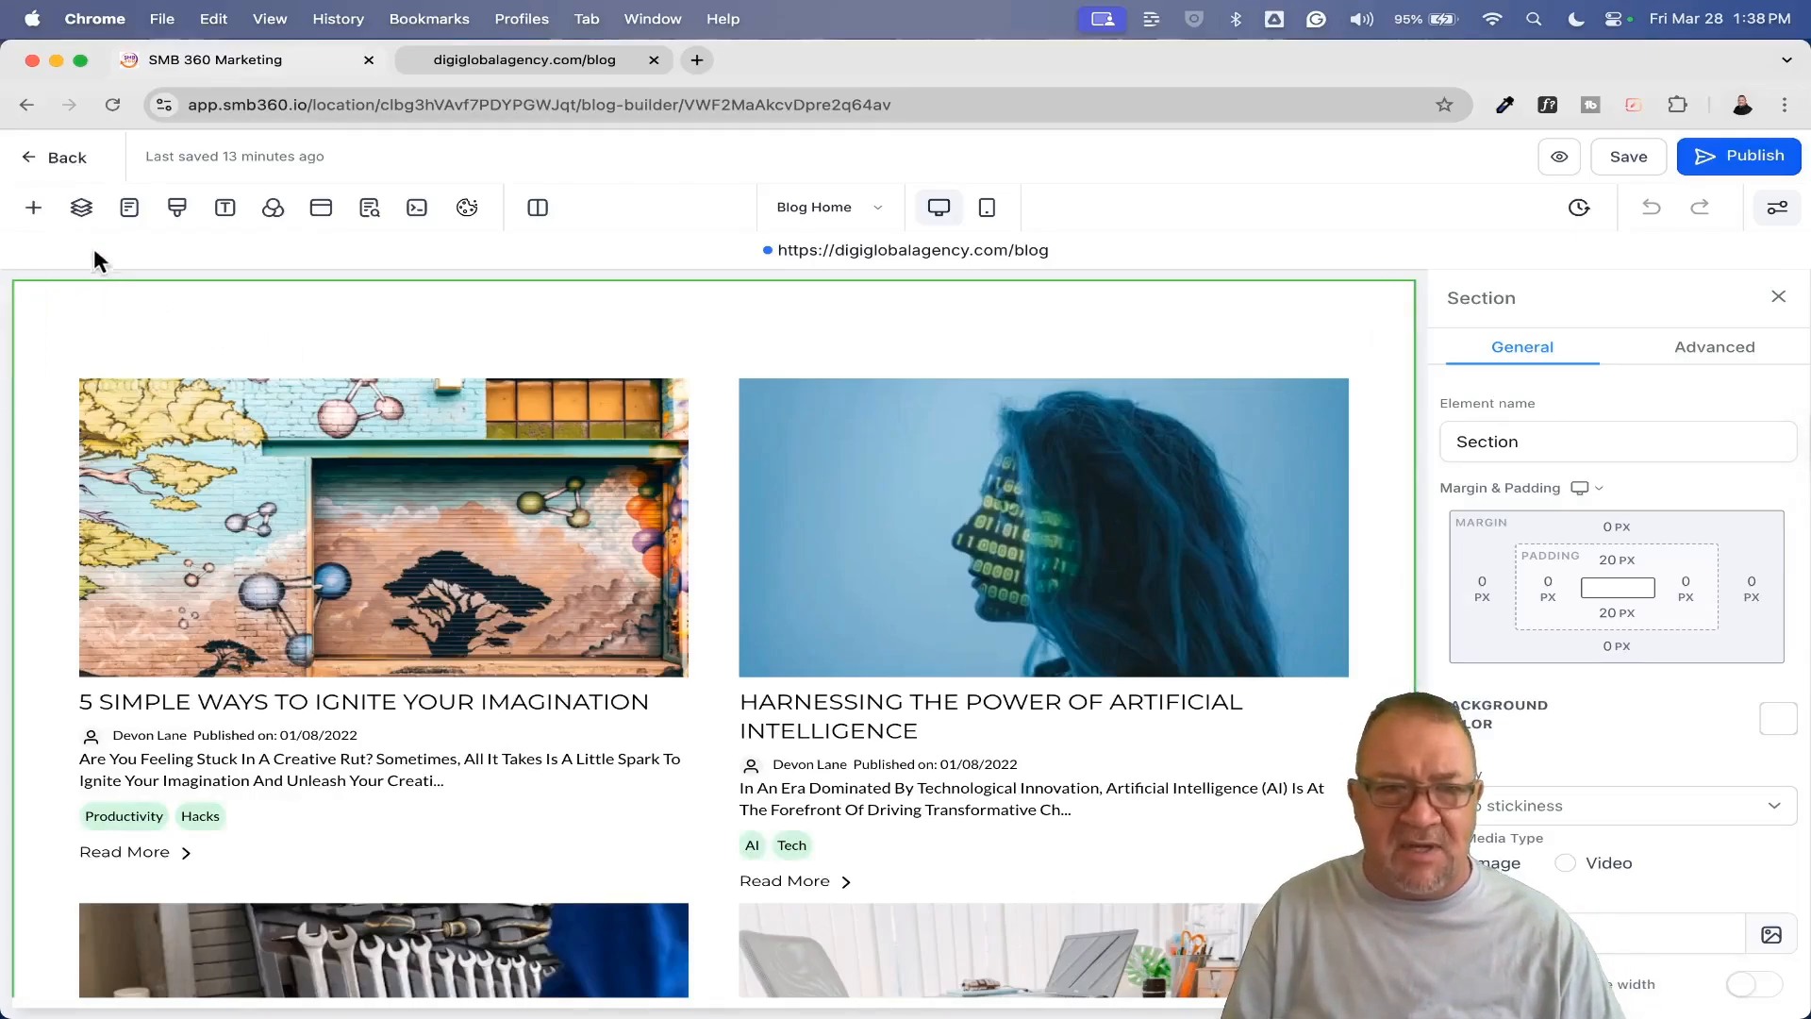
{"action": "left_click", "coordinate": [33, 209]}
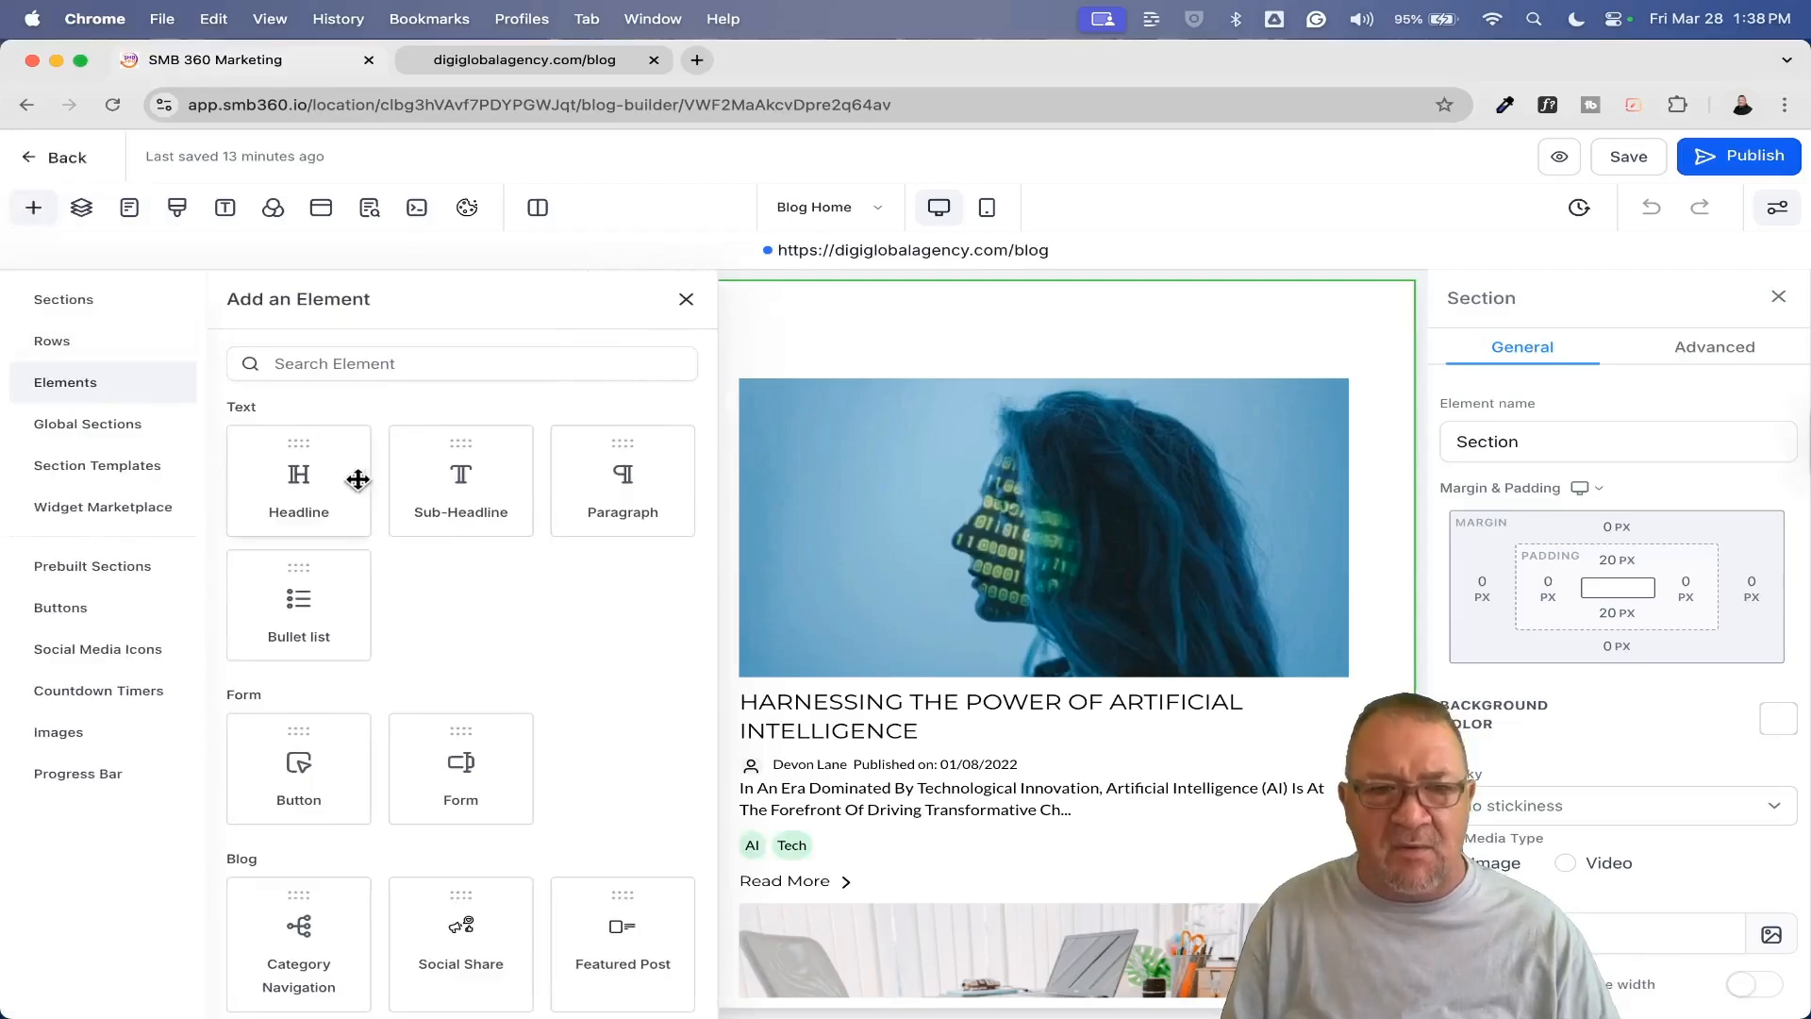
{"action": "left_click_drag", "start_coordinate": [357, 479], "coordinate": [851, 339]}
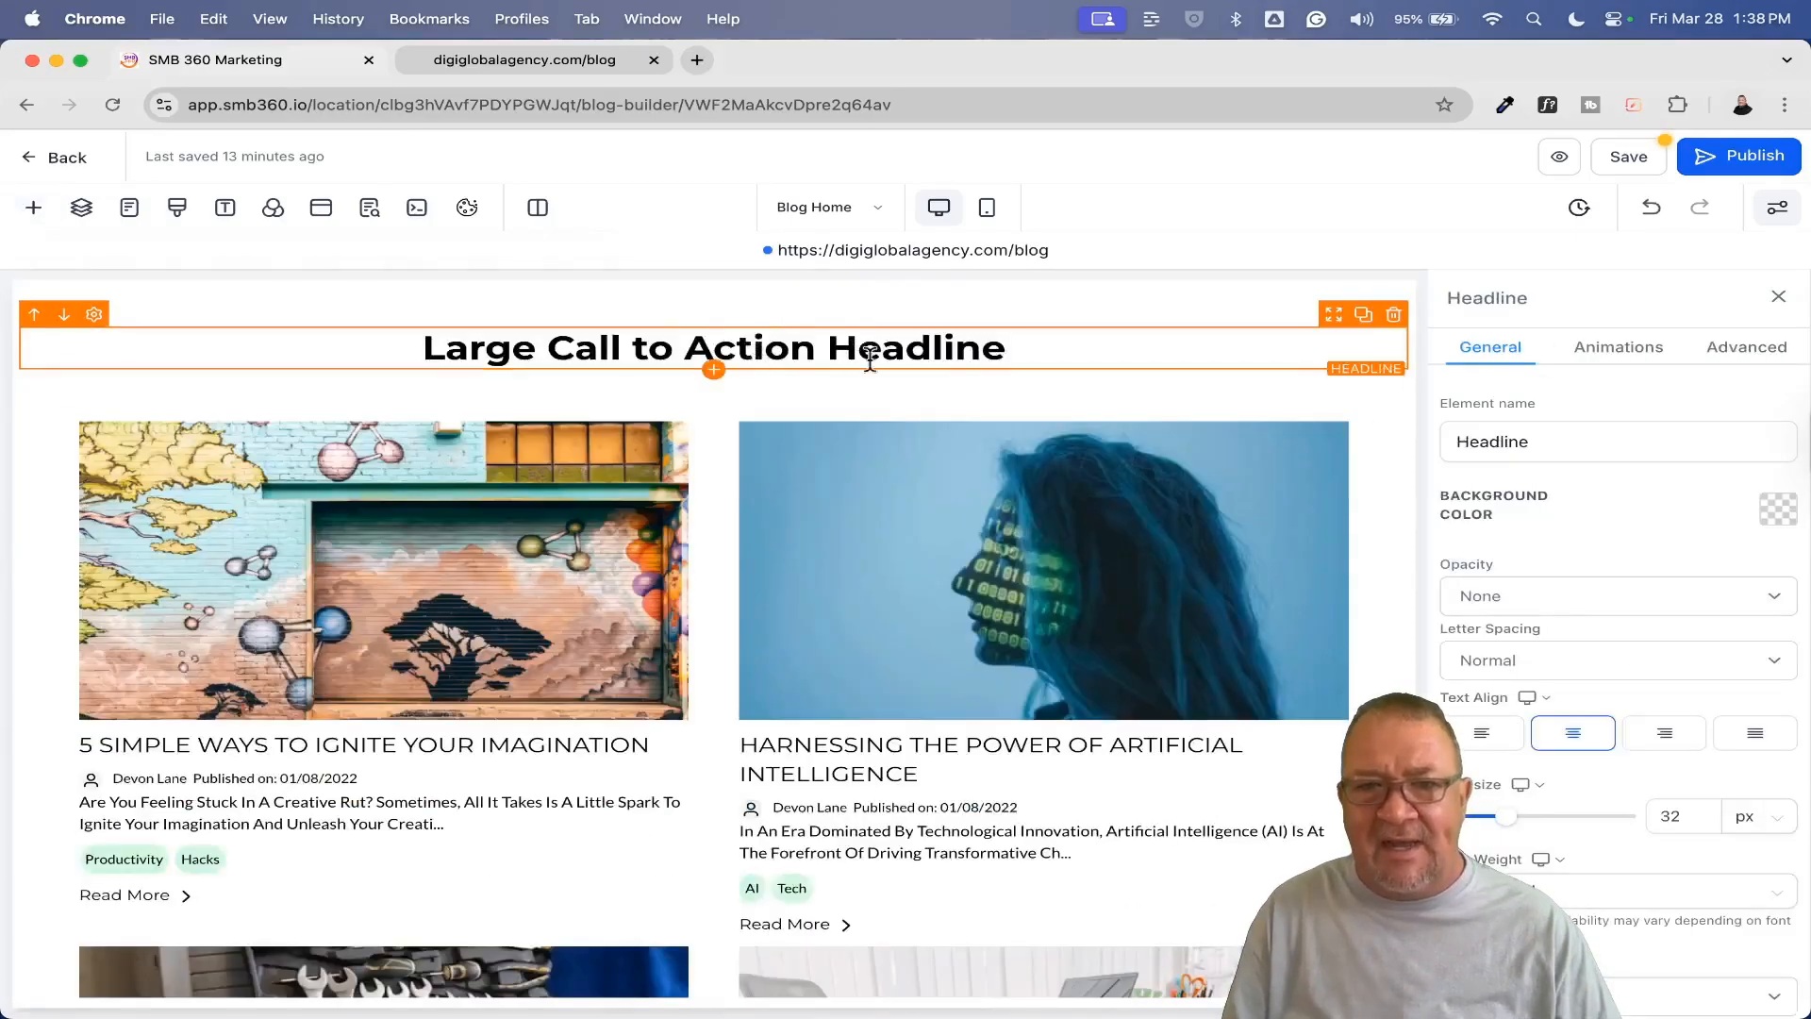
Step: Replace the headline's placeholder text with DIGI Blog
{"action": "left_click_drag", "start_coordinate": [1019, 351], "coordinate": [343, 339]}
{"action": "type", "text": "DIGI Blo"}
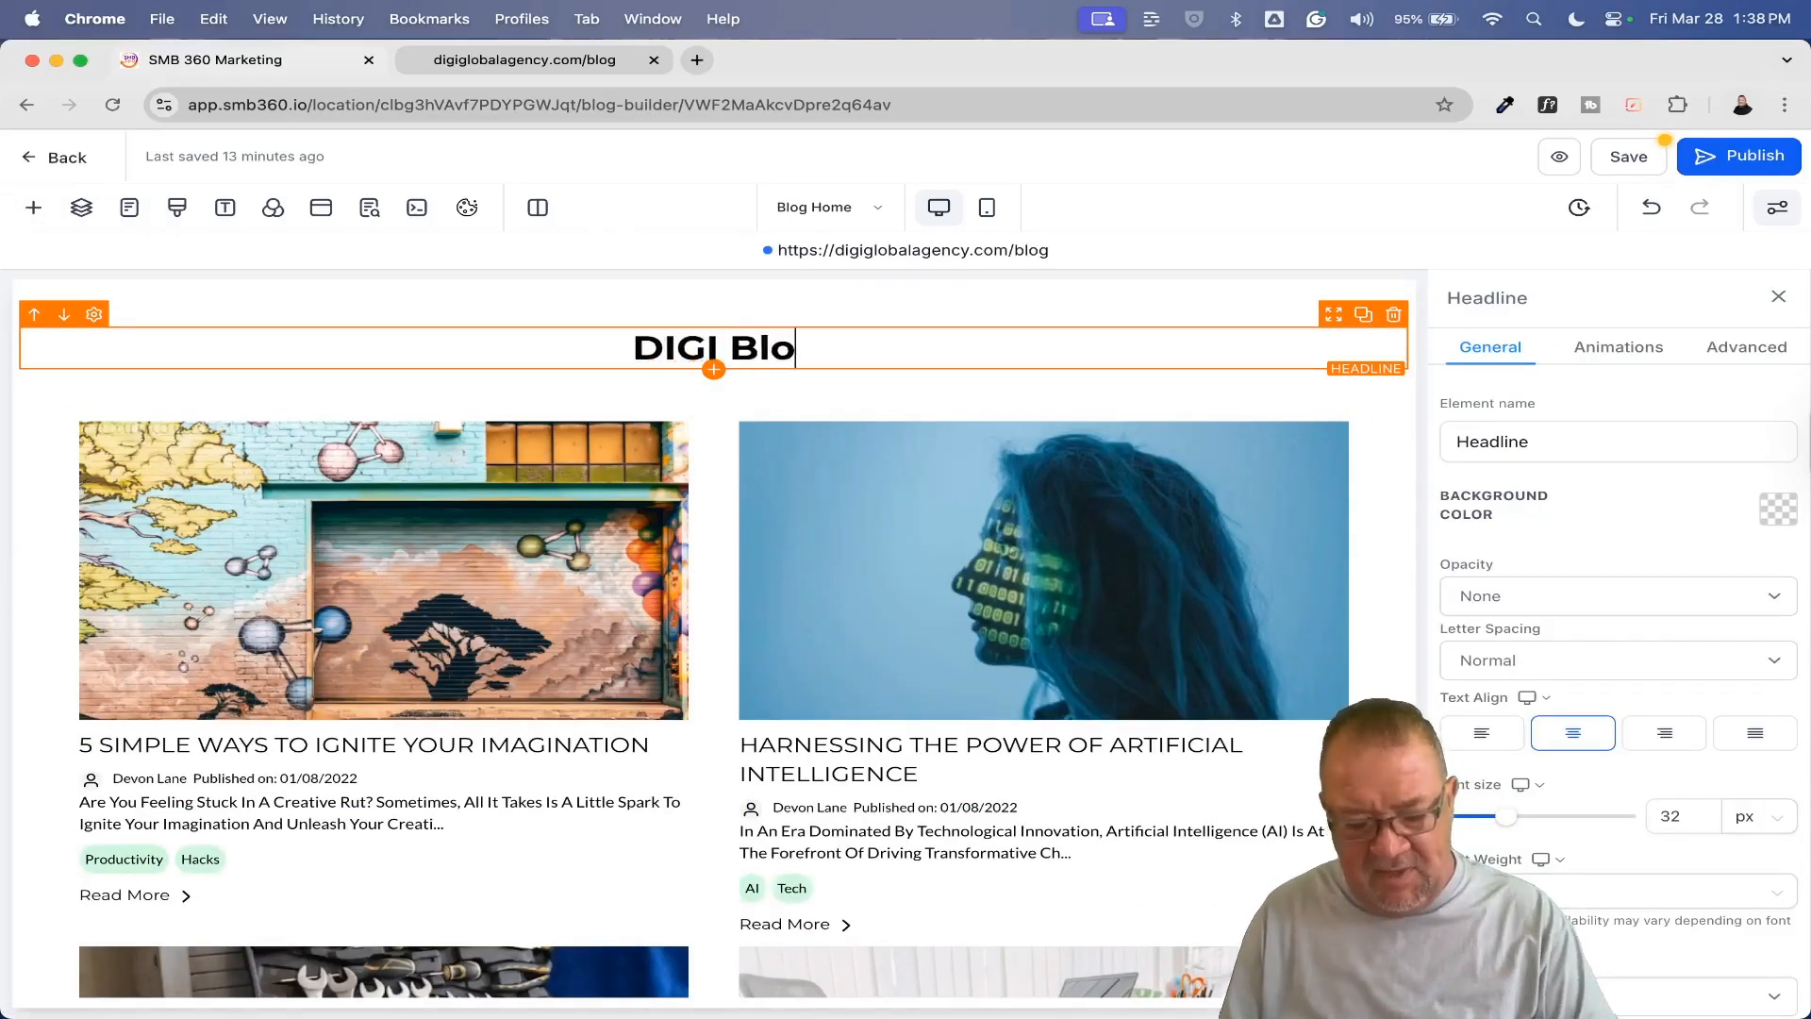
{"action": "type", "text": "g"}
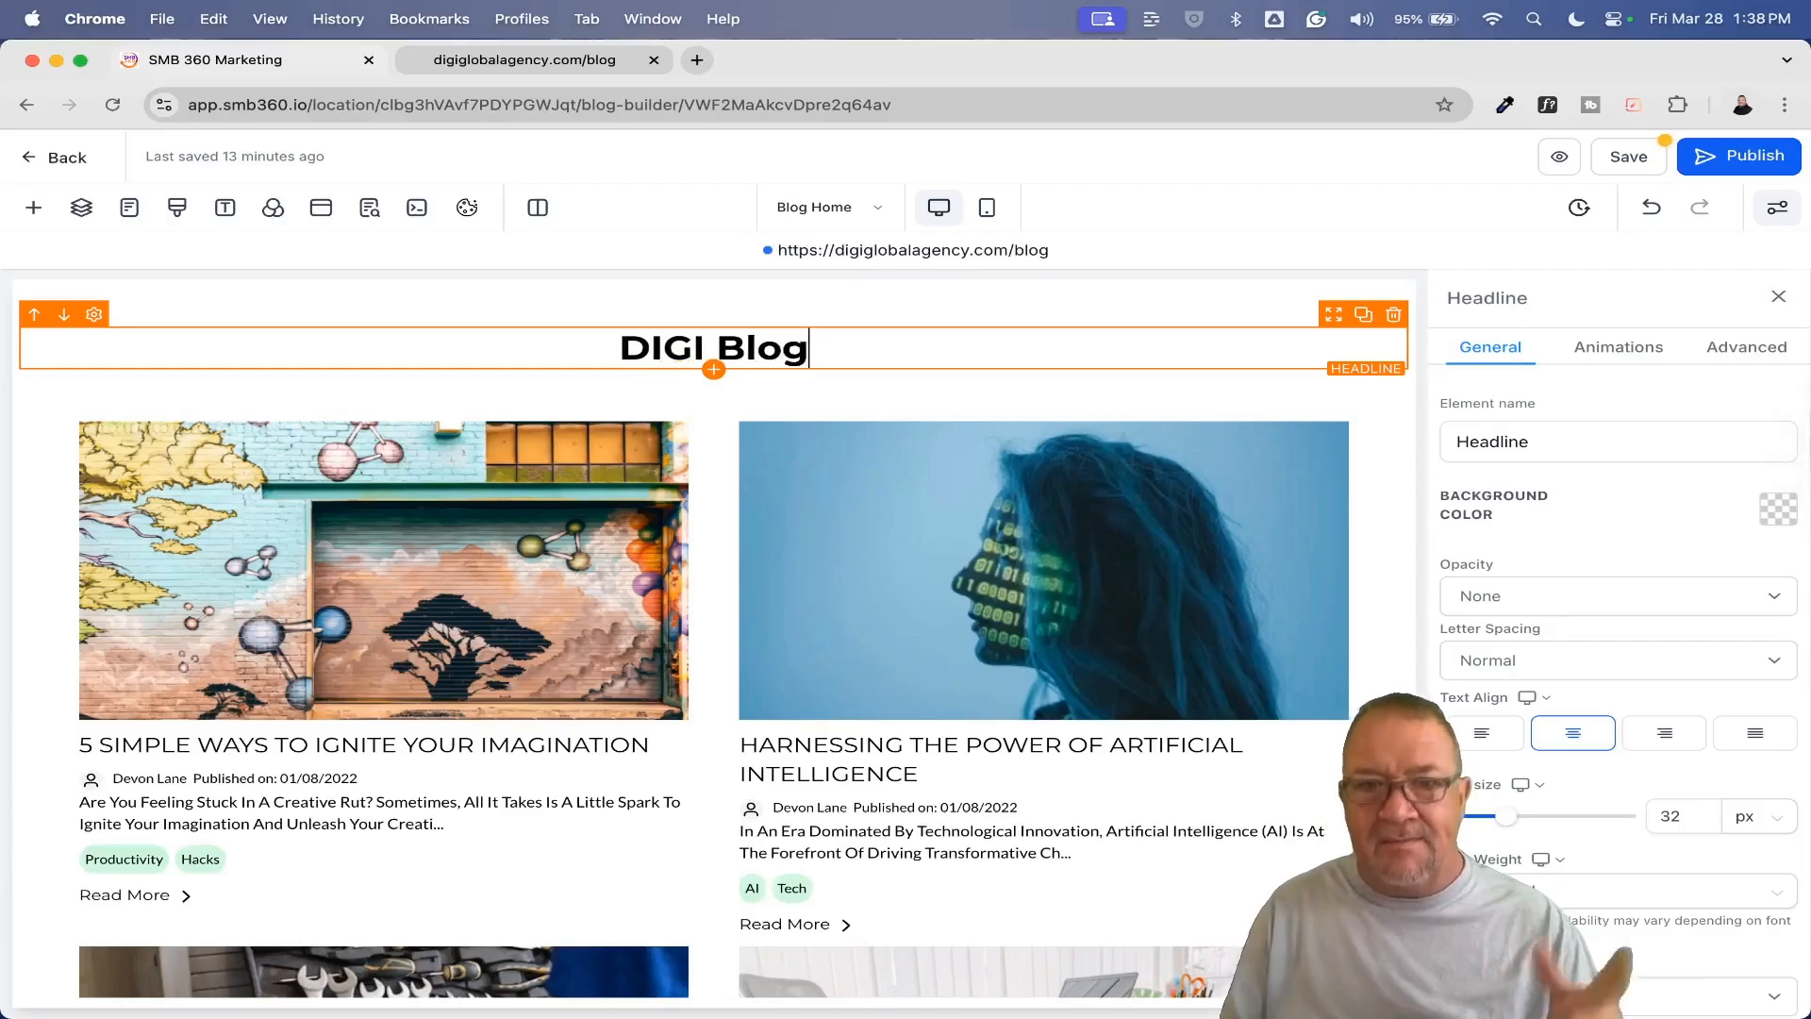
Step: Add a Category Navigation element directly below the DIGI Blog headline
{"action": "left_click", "coordinate": [36, 226]}
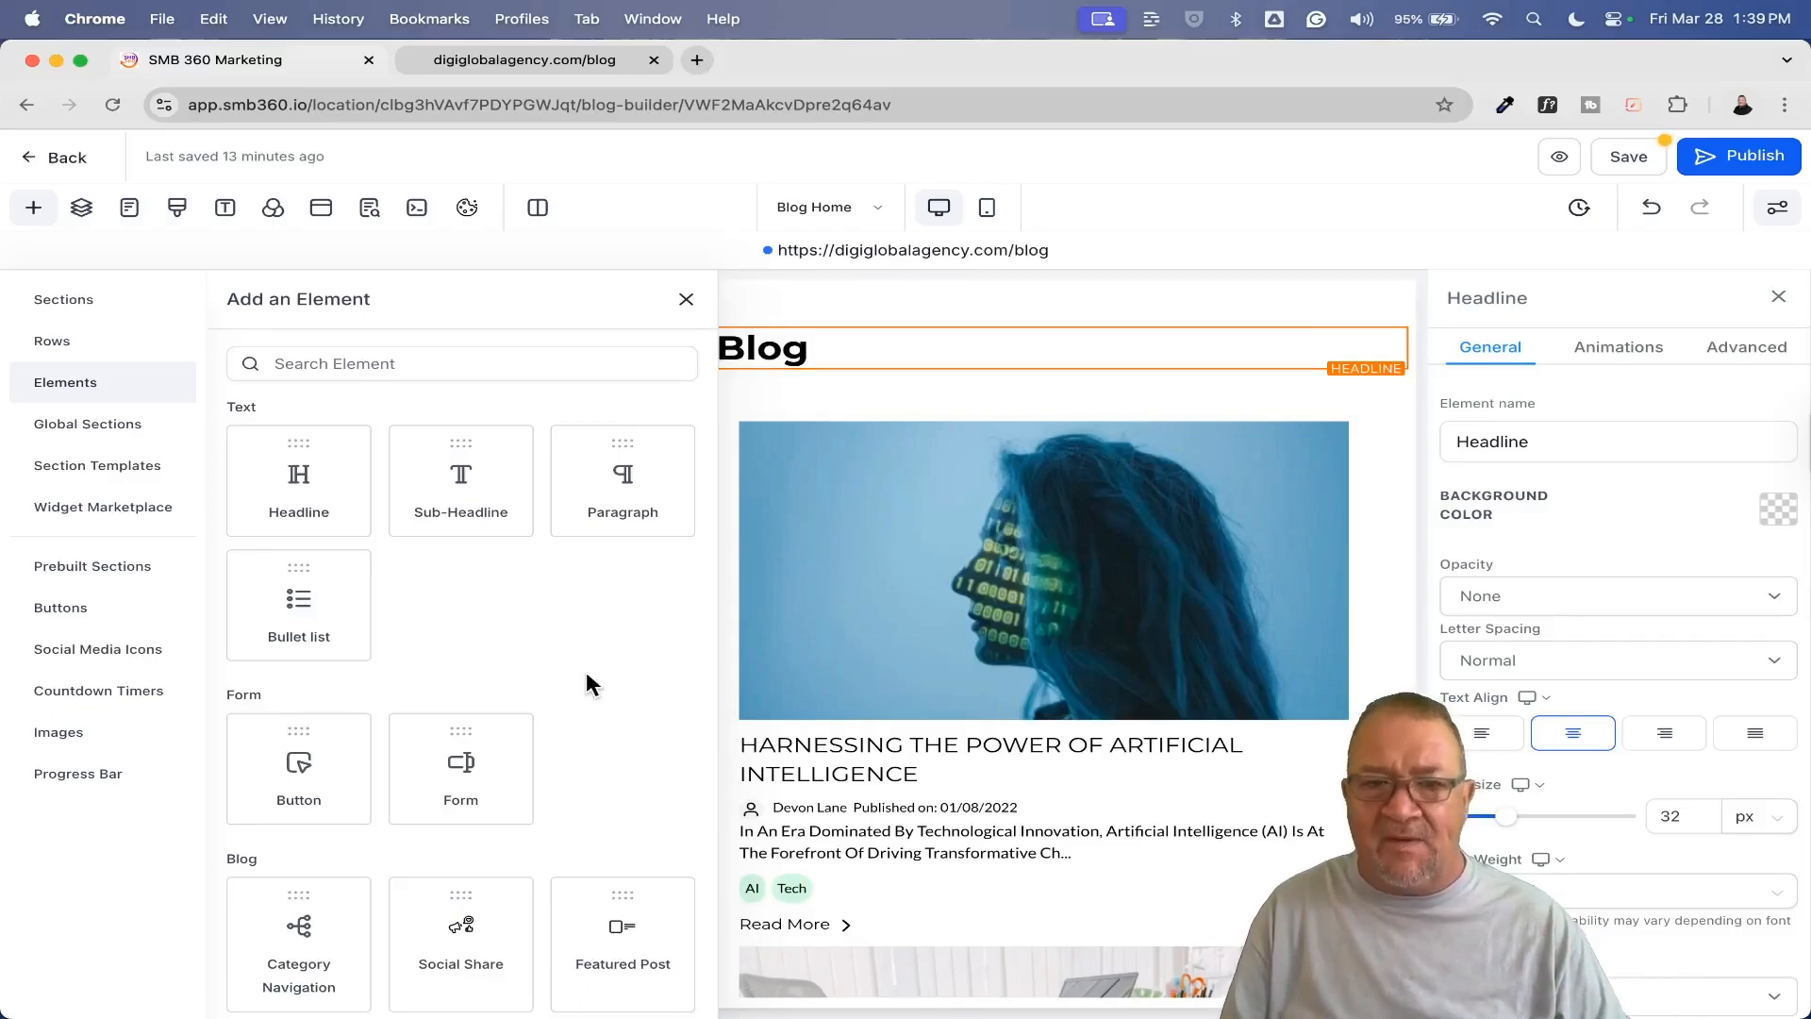
{"action": "scroll", "coordinate": [586, 675], "scroll_direction": "down", "scroll_amount": 5}
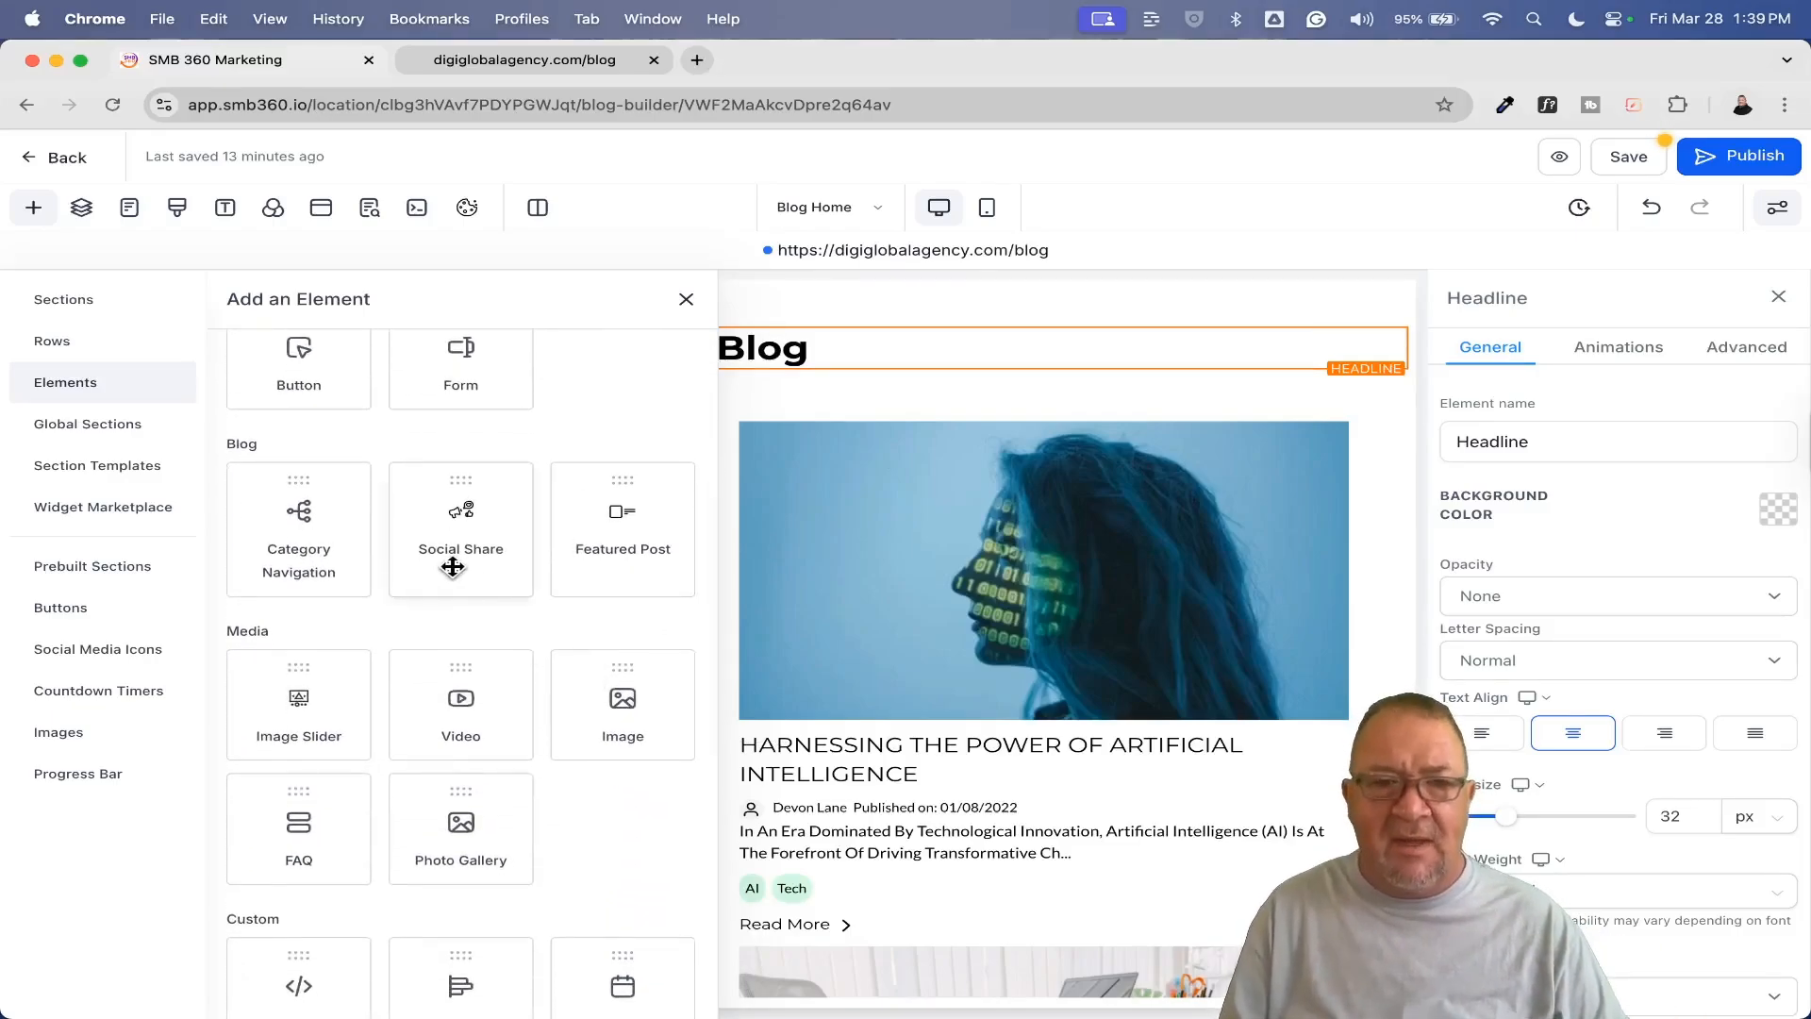
{"action": "scroll", "coordinate": [339, 477], "scroll_direction": "up", "scroll_amount": 5}
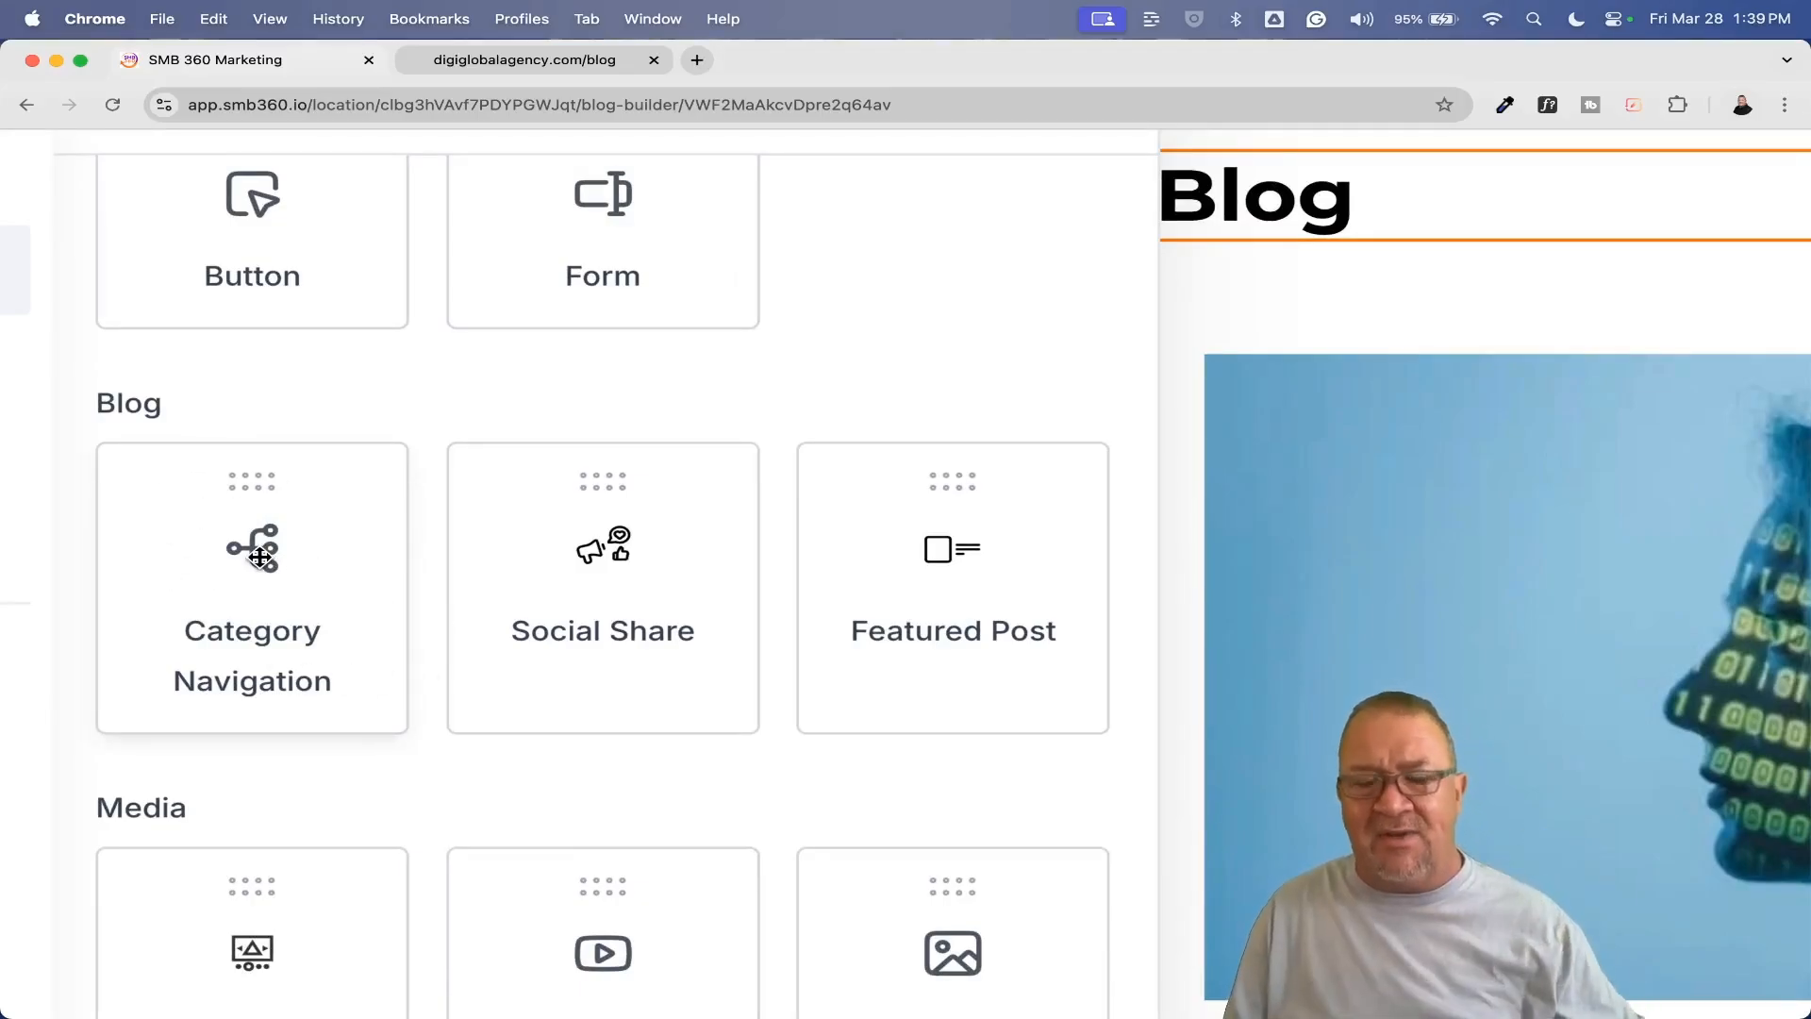
{"action": "scroll", "coordinate": [259, 556], "scroll_direction": "down", "scroll_amount": 5}
{"action": "left_click_drag", "start_coordinate": [260, 543], "coordinate": [558, 481]}
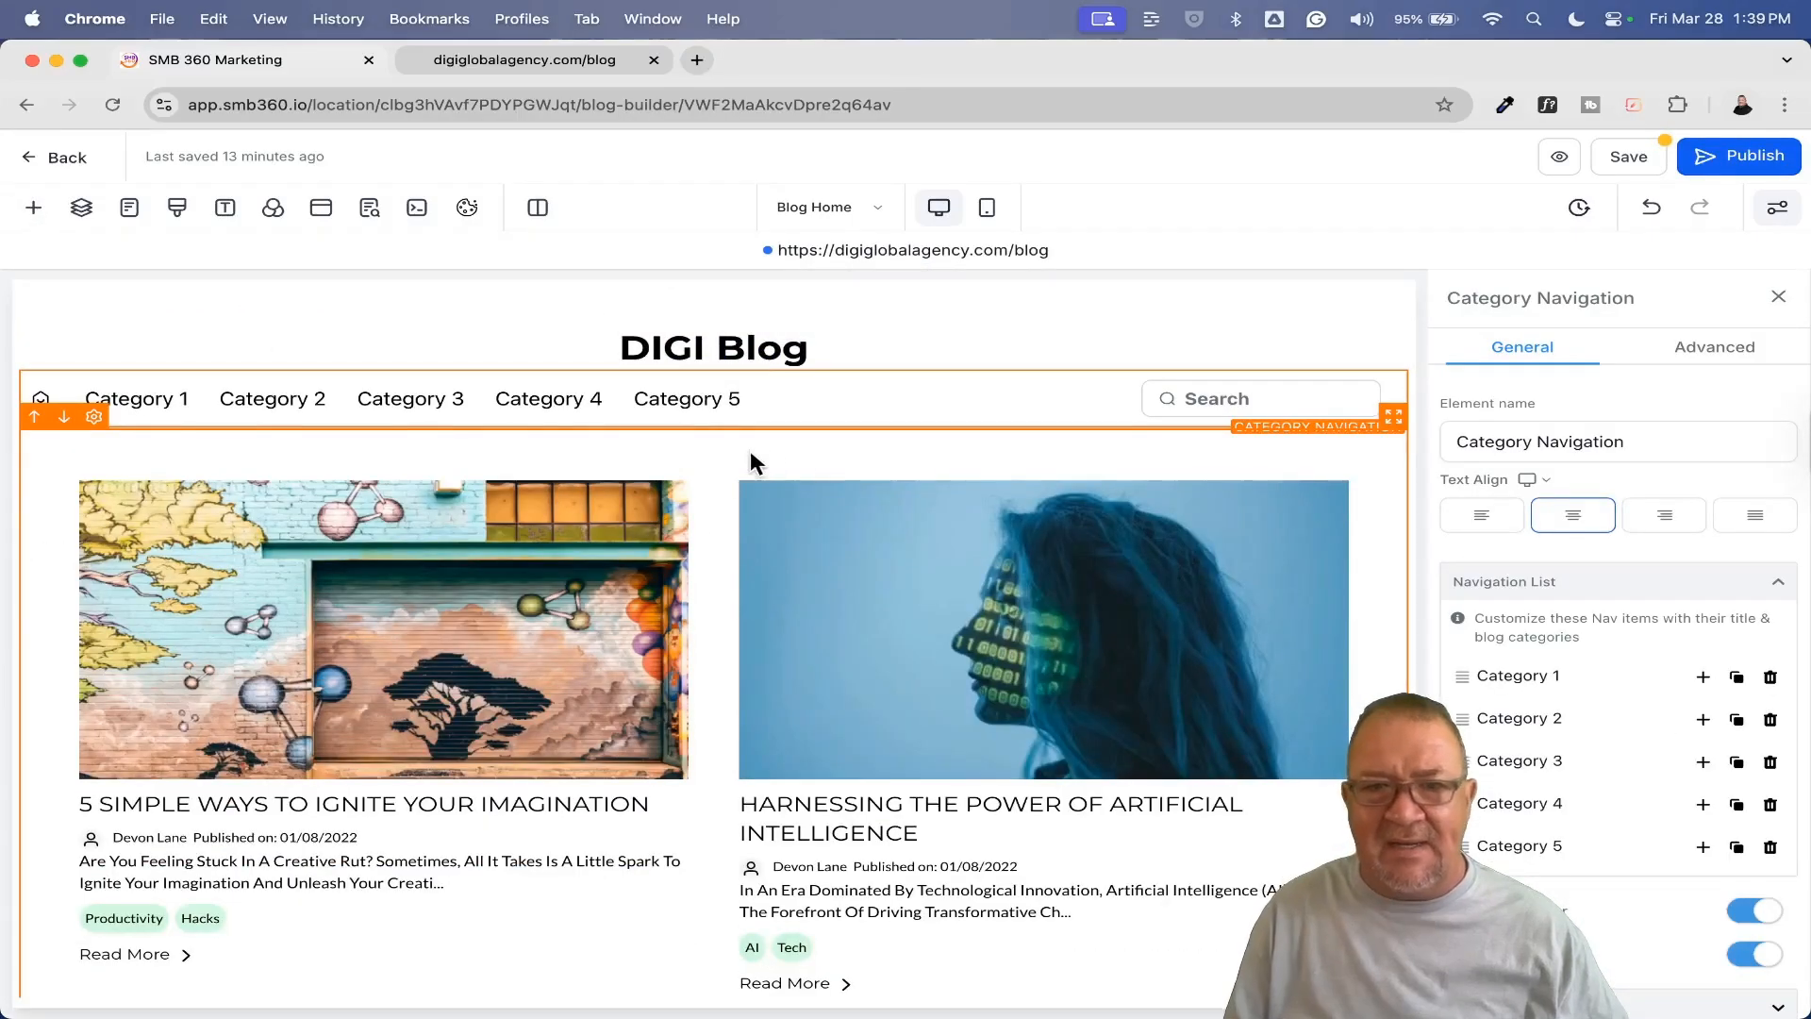
Step: Add a Social Share element directly below the category navigation
{"action": "left_click", "coordinate": [33, 207]}
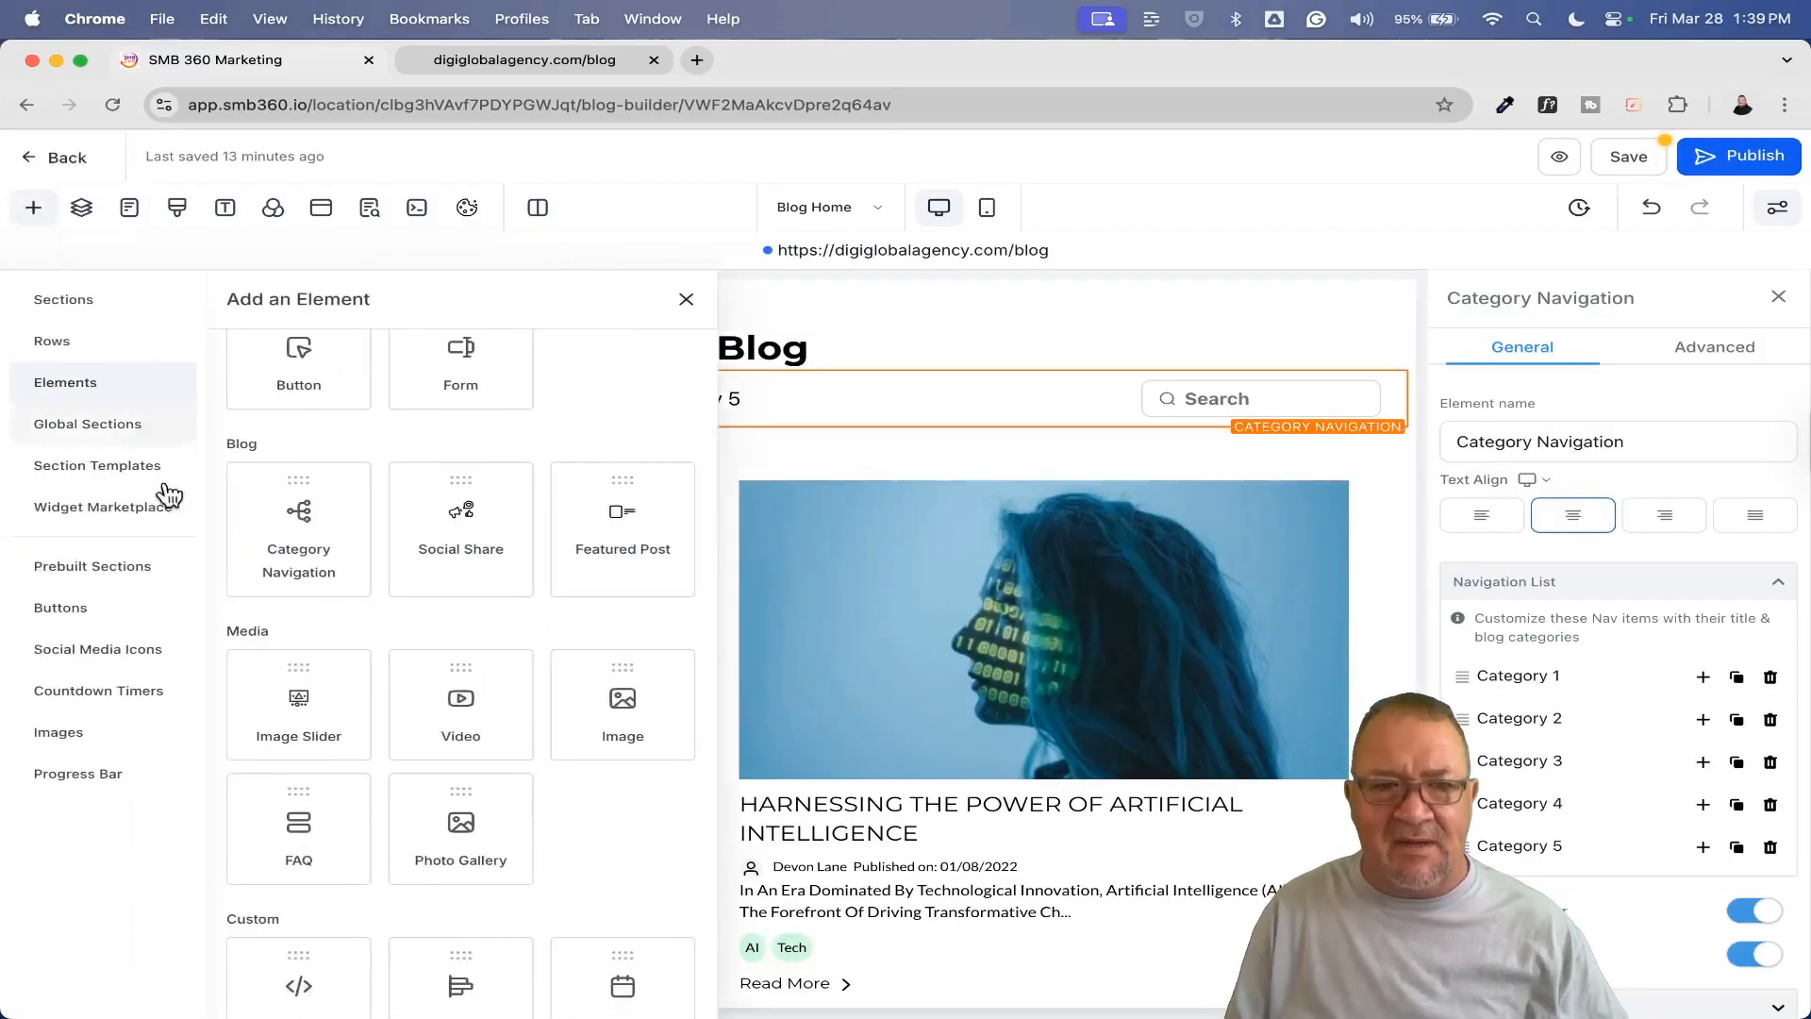
{"action": "scroll", "coordinate": [387, 532], "scroll_direction": "up", "scroll_amount": 5}
{"action": "scroll", "coordinate": [387, 532], "scroll_direction": "up", "scroll_amount": 2}
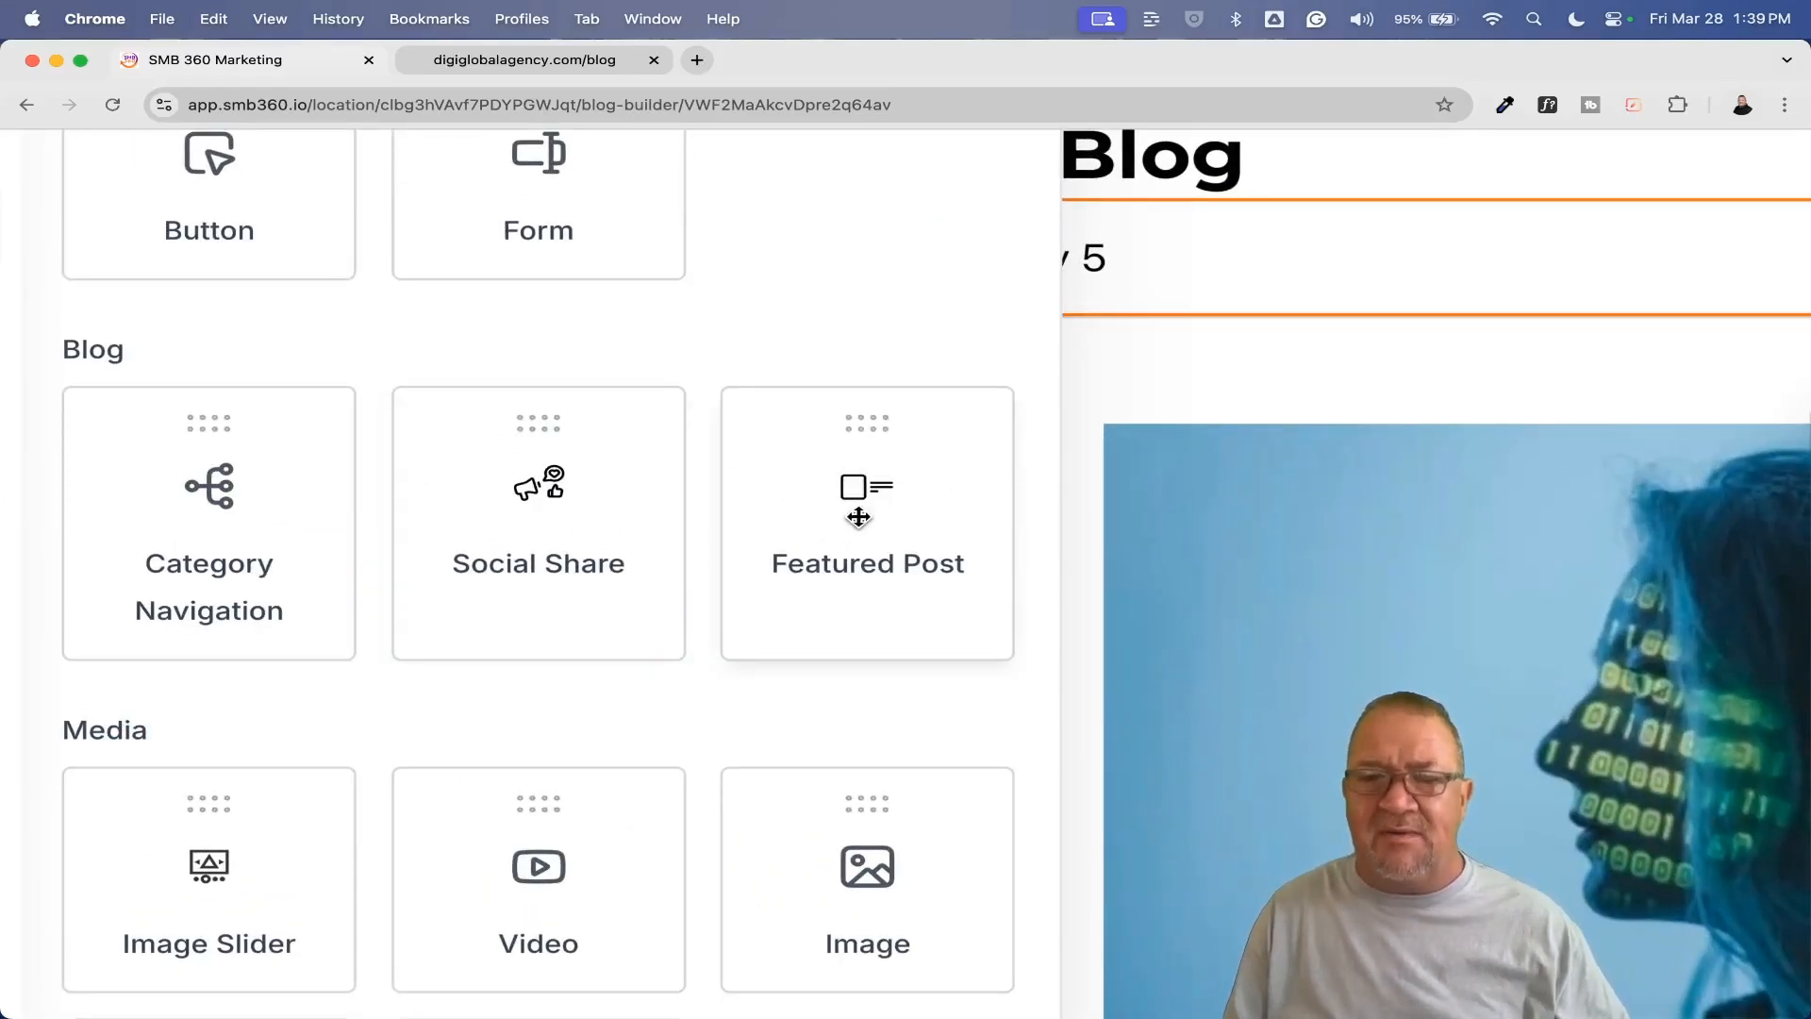
{"action": "scroll", "coordinate": [858, 517], "scroll_direction": "down", "scroll_amount": 5}
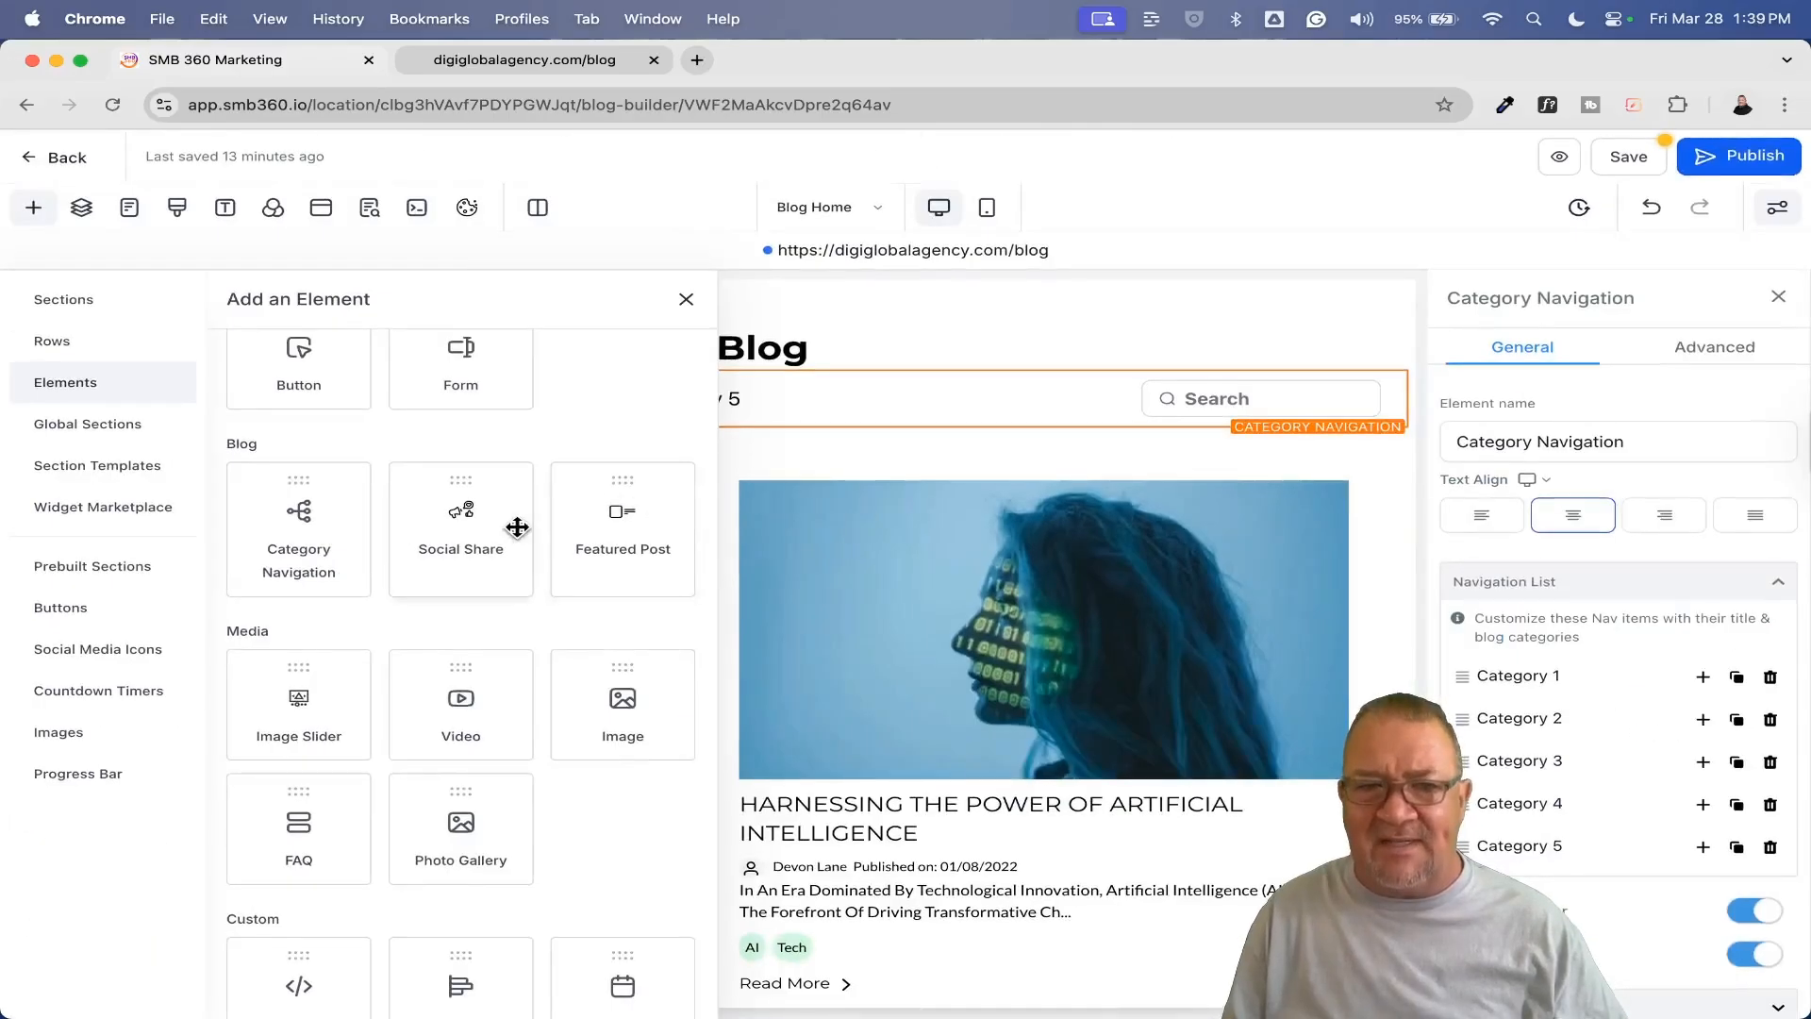
{"action": "left_click_drag", "start_coordinate": [472, 529], "coordinate": [855, 462]}
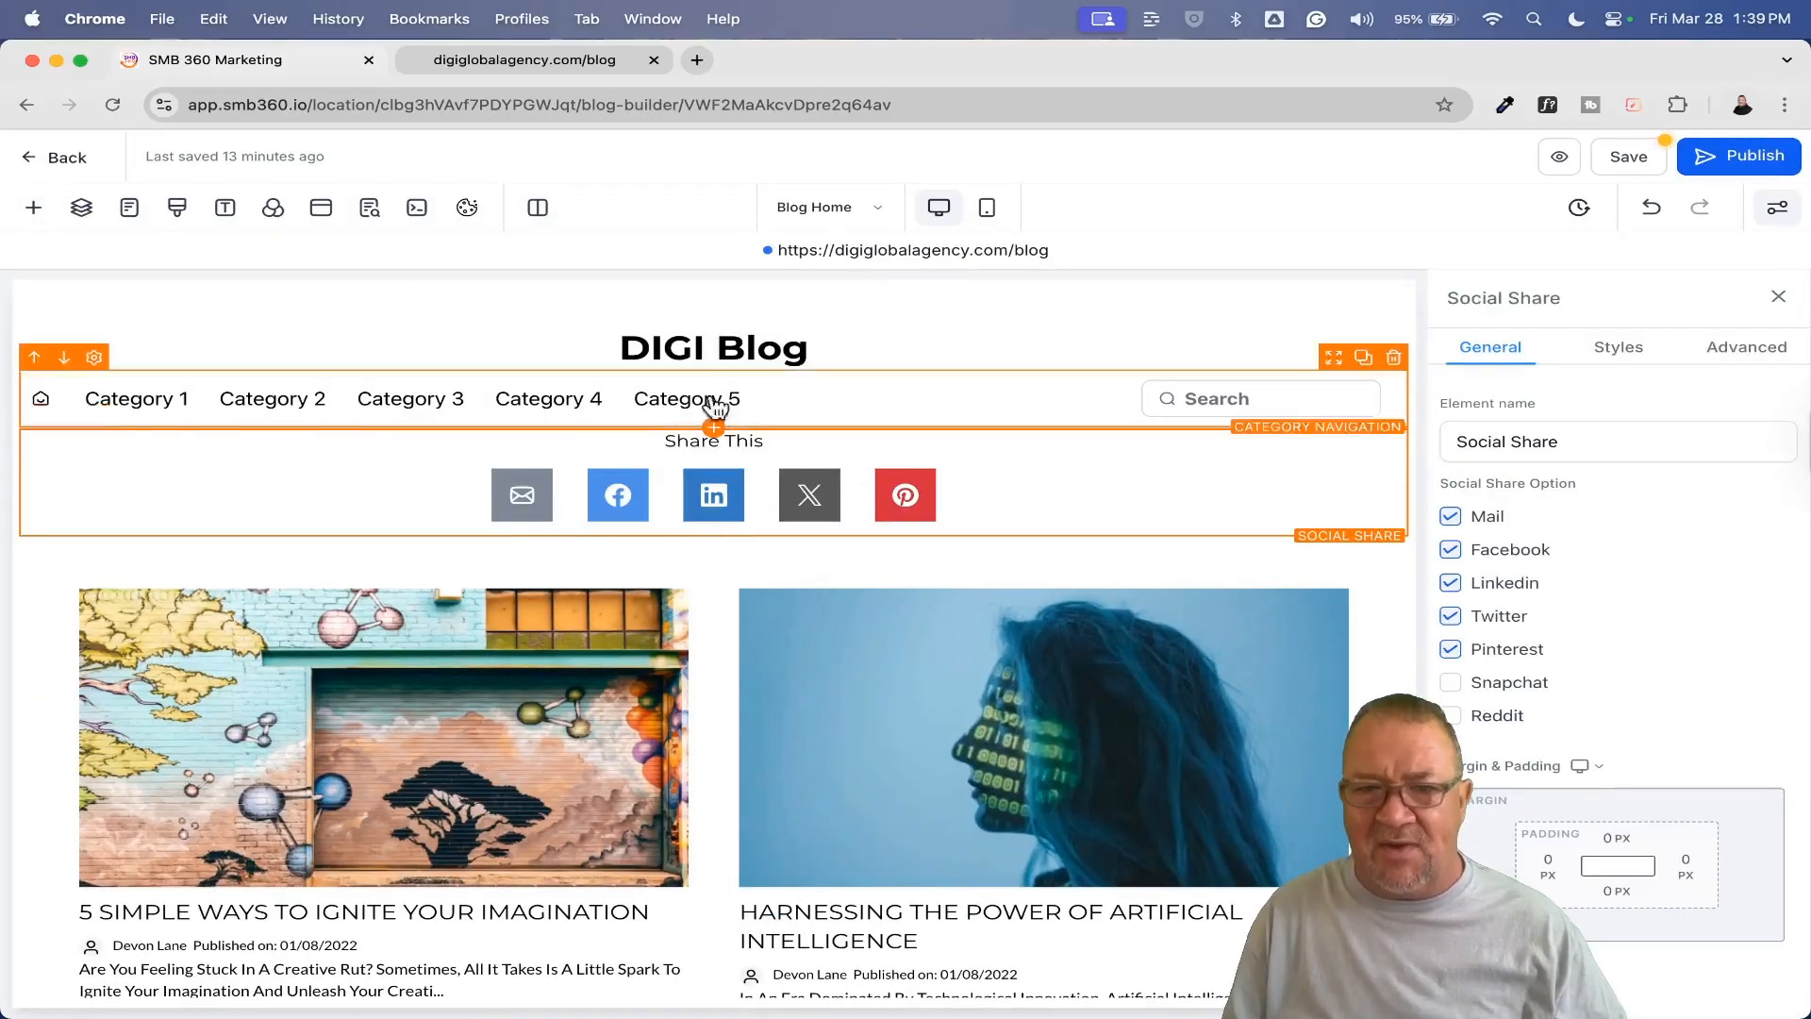
Step: Add a Featured Post element below the social share icons and review which post details it includes
{"action": "left_click", "coordinate": [33, 207]}
{"action": "left_click_drag", "start_coordinate": [594, 533], "coordinate": [887, 562]}
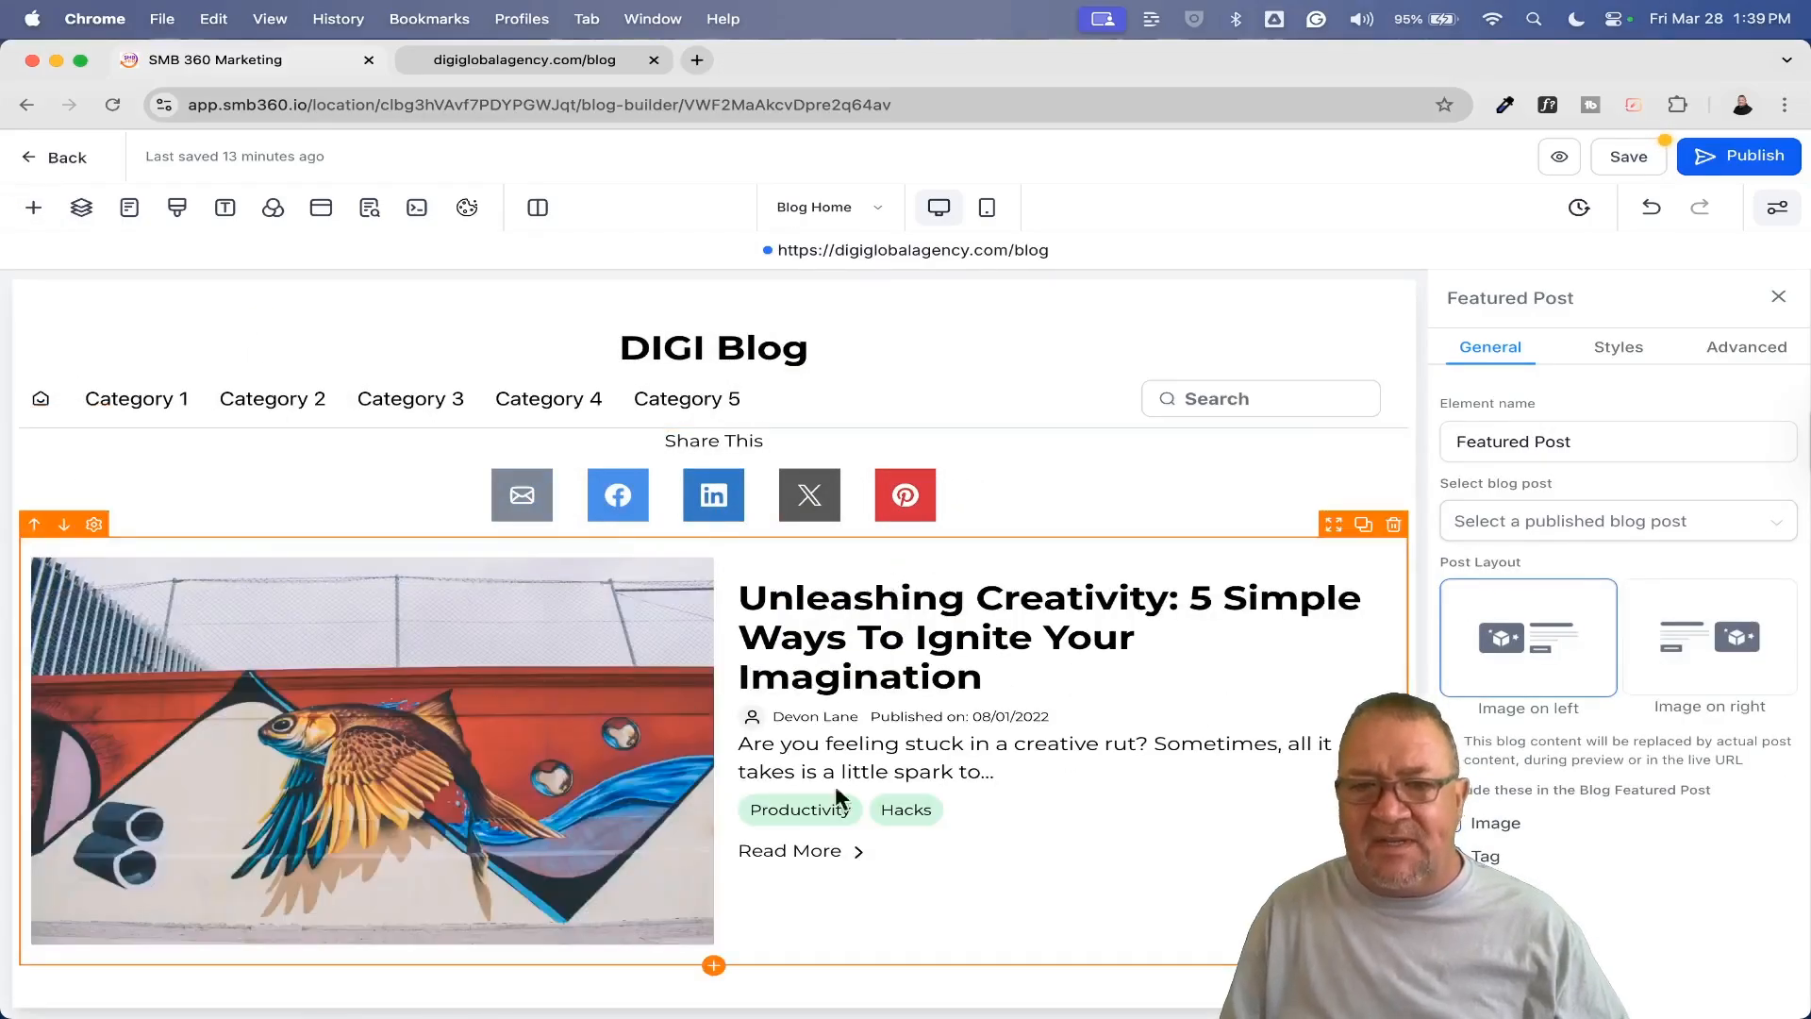
{"action": "scroll", "coordinate": [1603, 858], "scroll_direction": "down", "scroll_amount": 3}
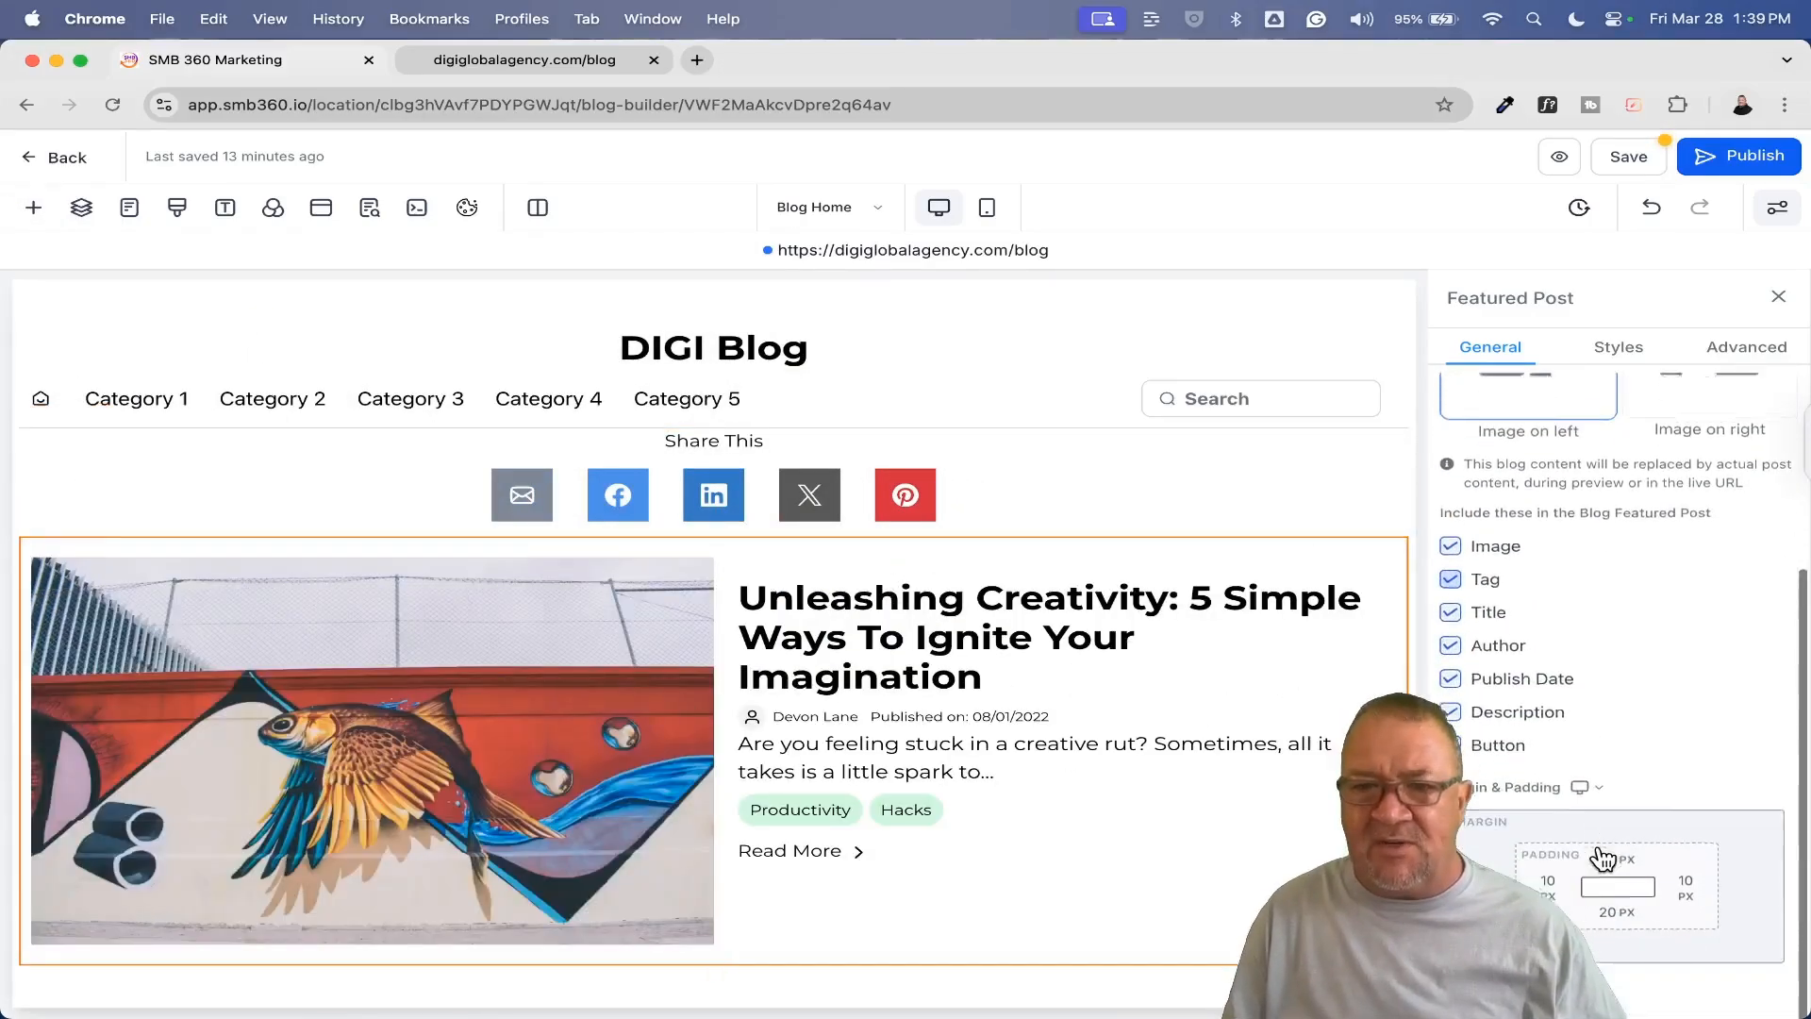
Step: Save the Blog Home page, check the live blog in the other browser tab, and publish the page from the builder
{"action": "left_click", "coordinate": [1638, 160]}
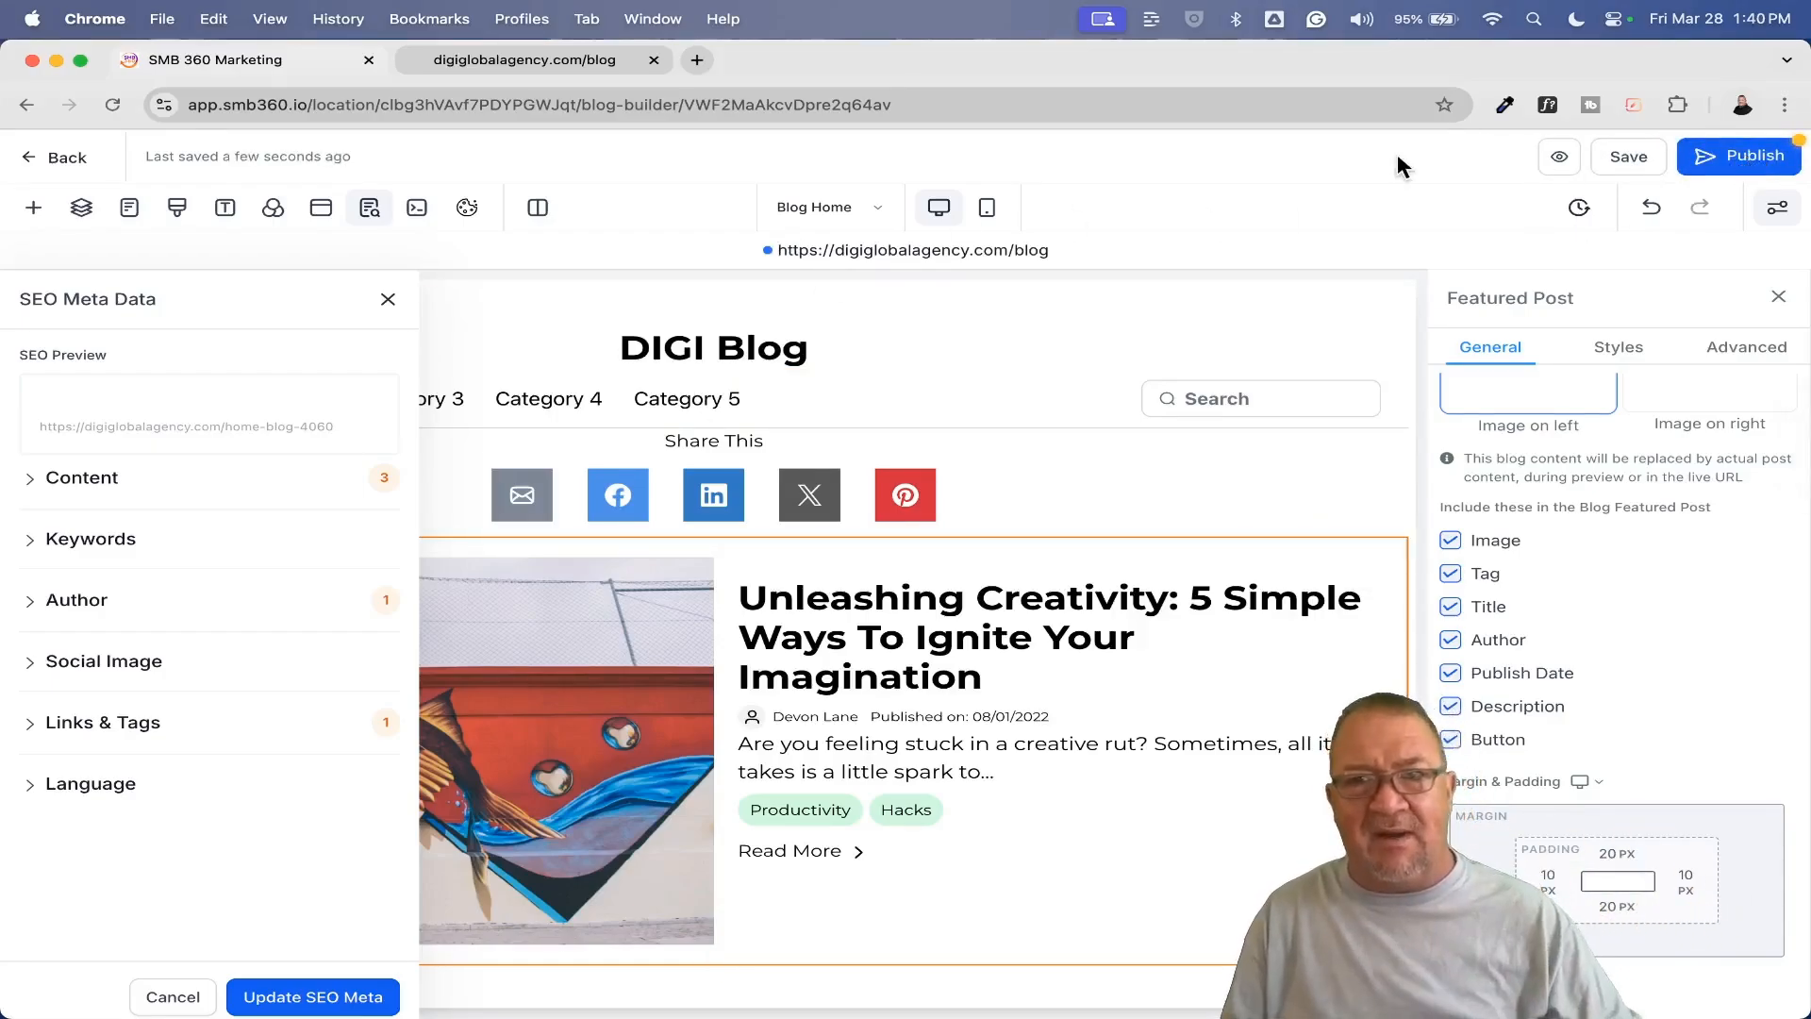
{"action": "left_click", "coordinate": [507, 60]}
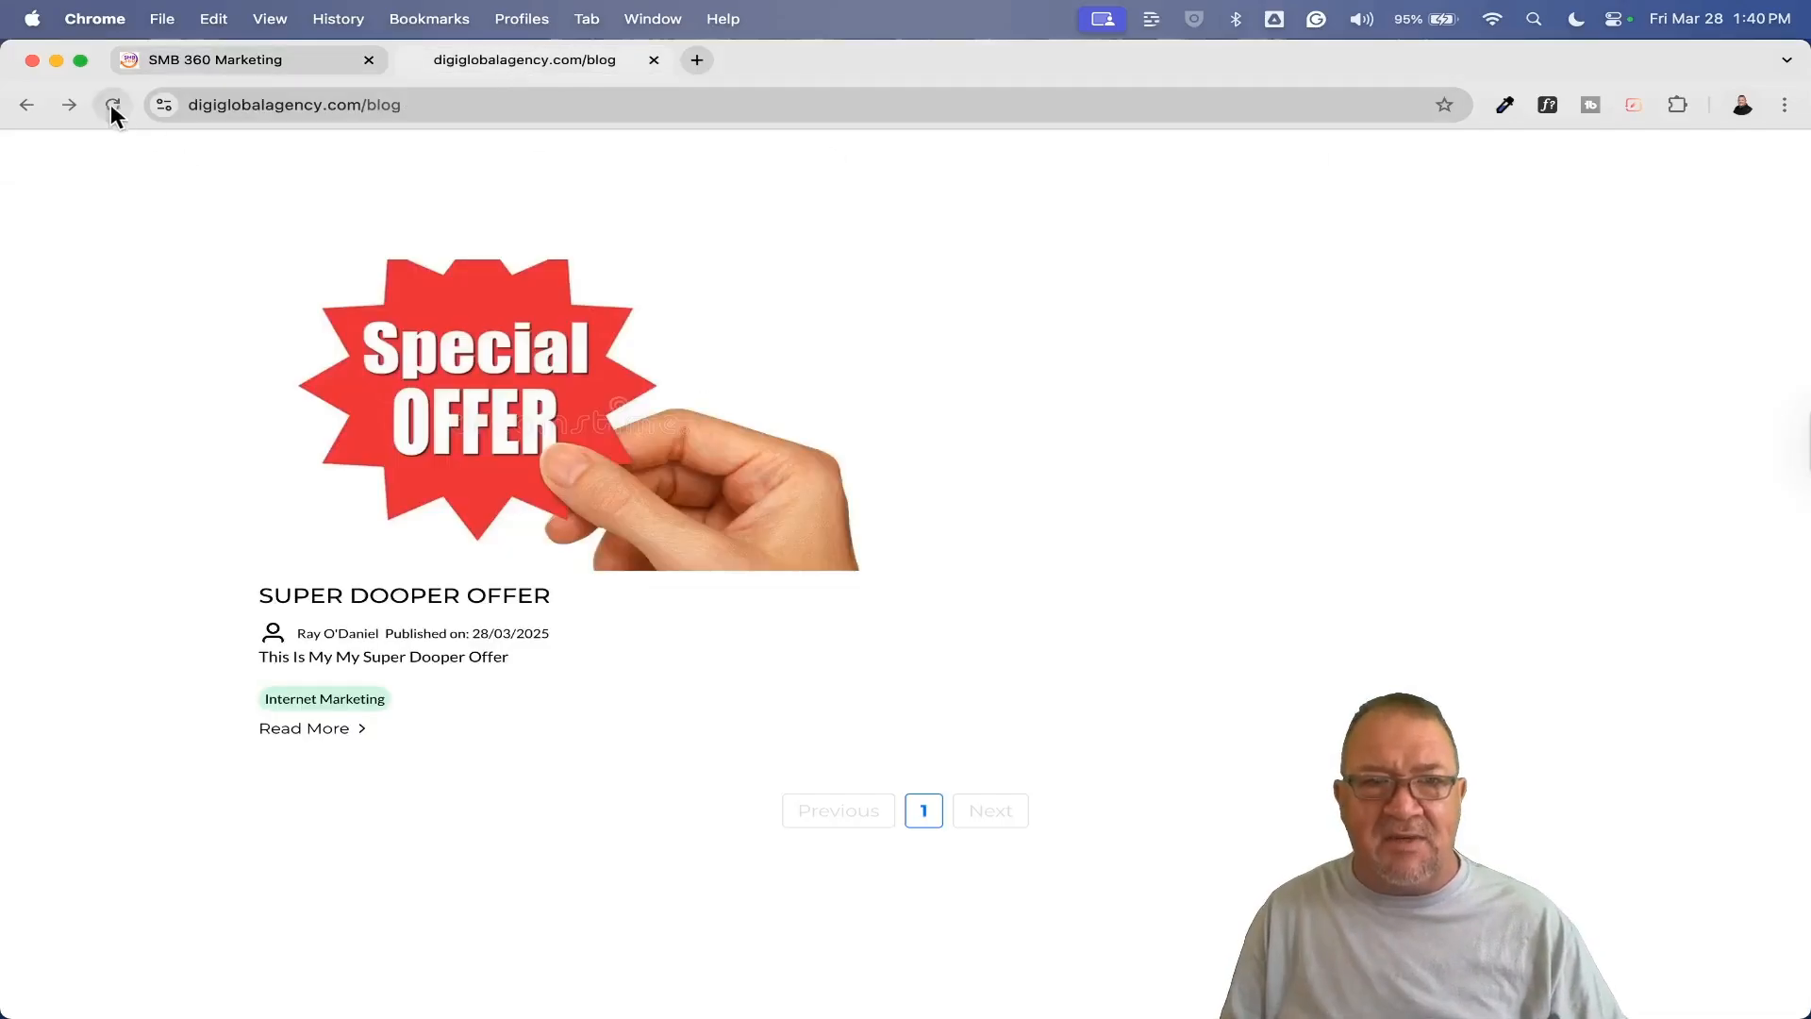
{"action": "left_click", "coordinate": [222, 59]}
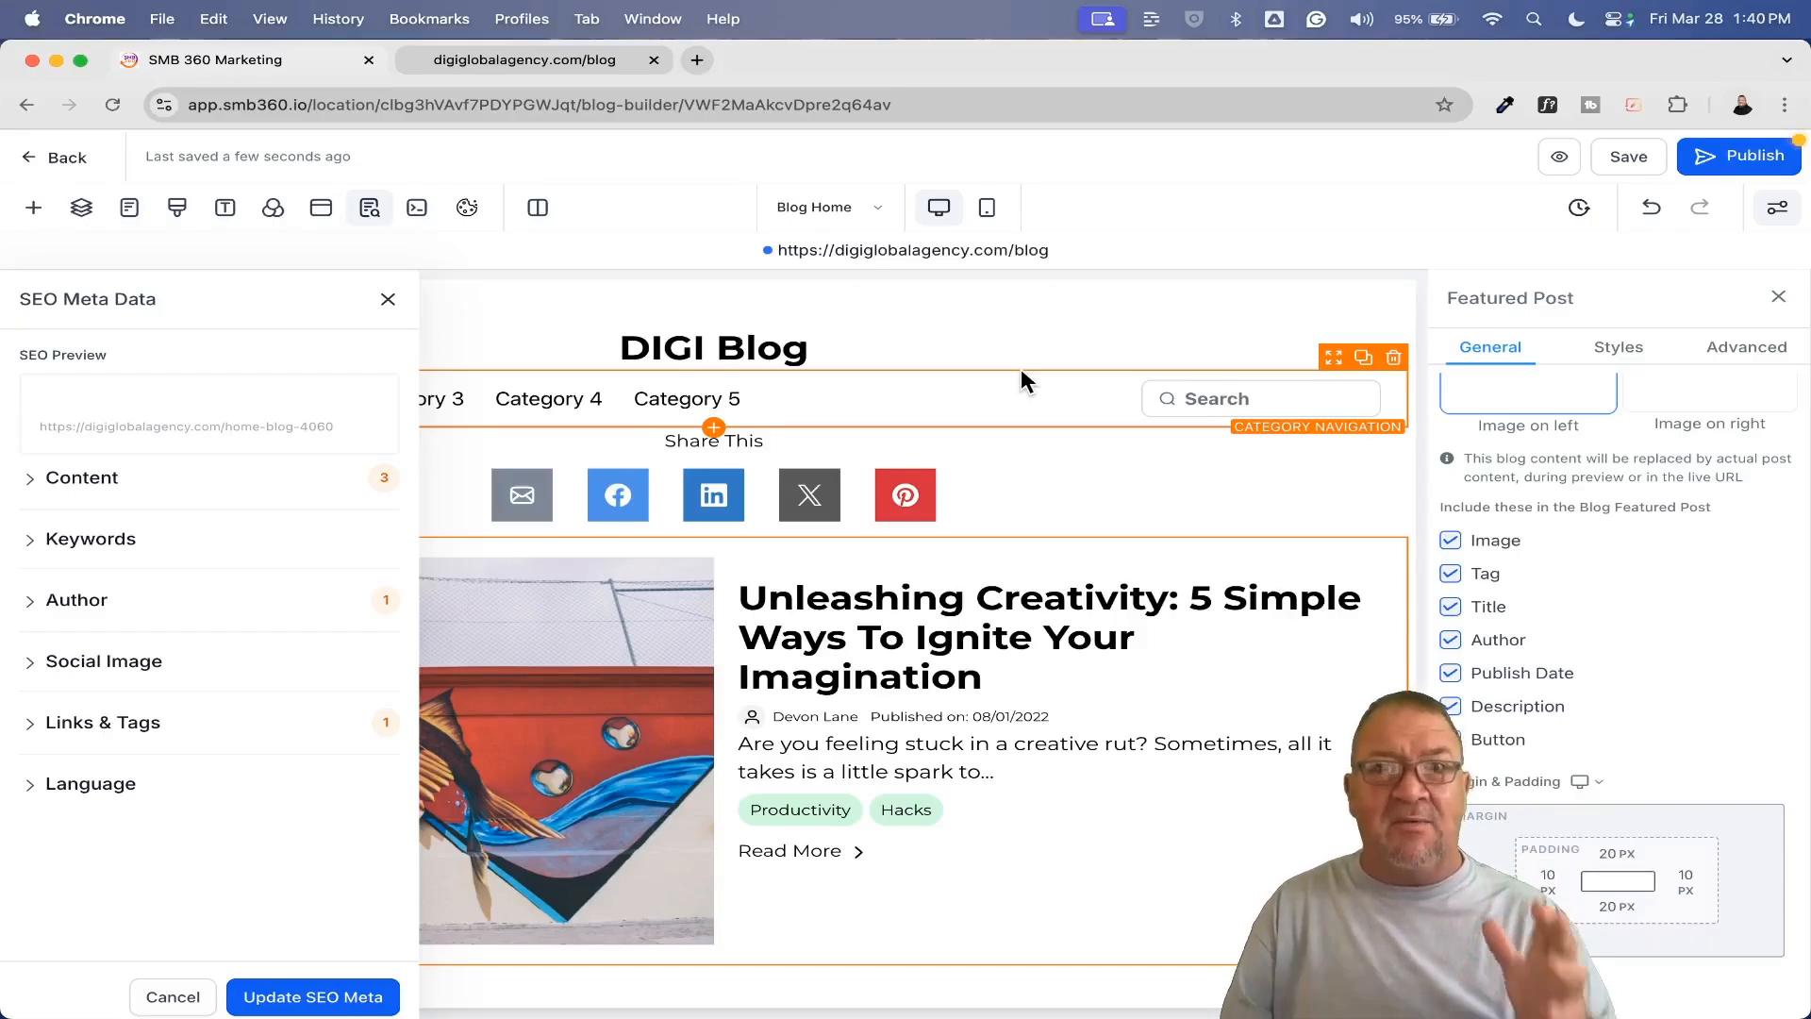
{"action": "left_click", "coordinate": [1732, 153]}
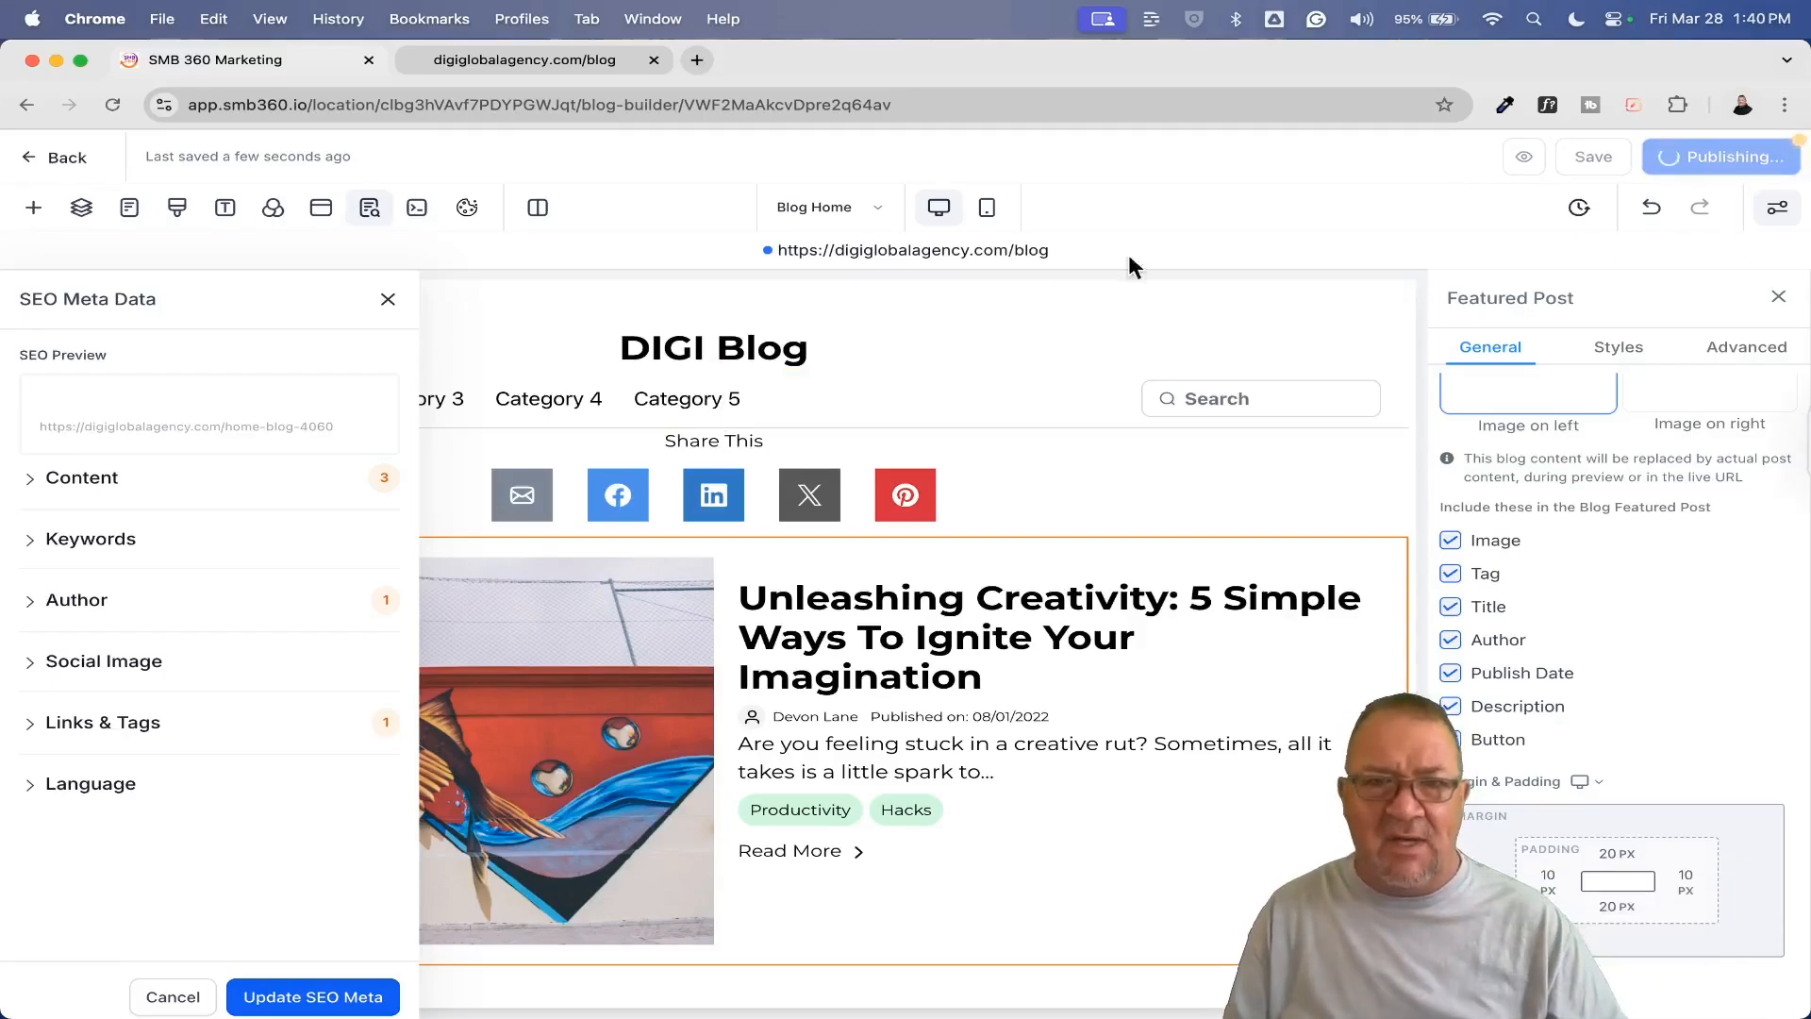
Step: Reload the live blog at digiglobalagency.com/blog and examine the published home page
{"action": "left_click", "coordinate": [461, 70]}
{"action": "left_click", "coordinate": [557, 105]}
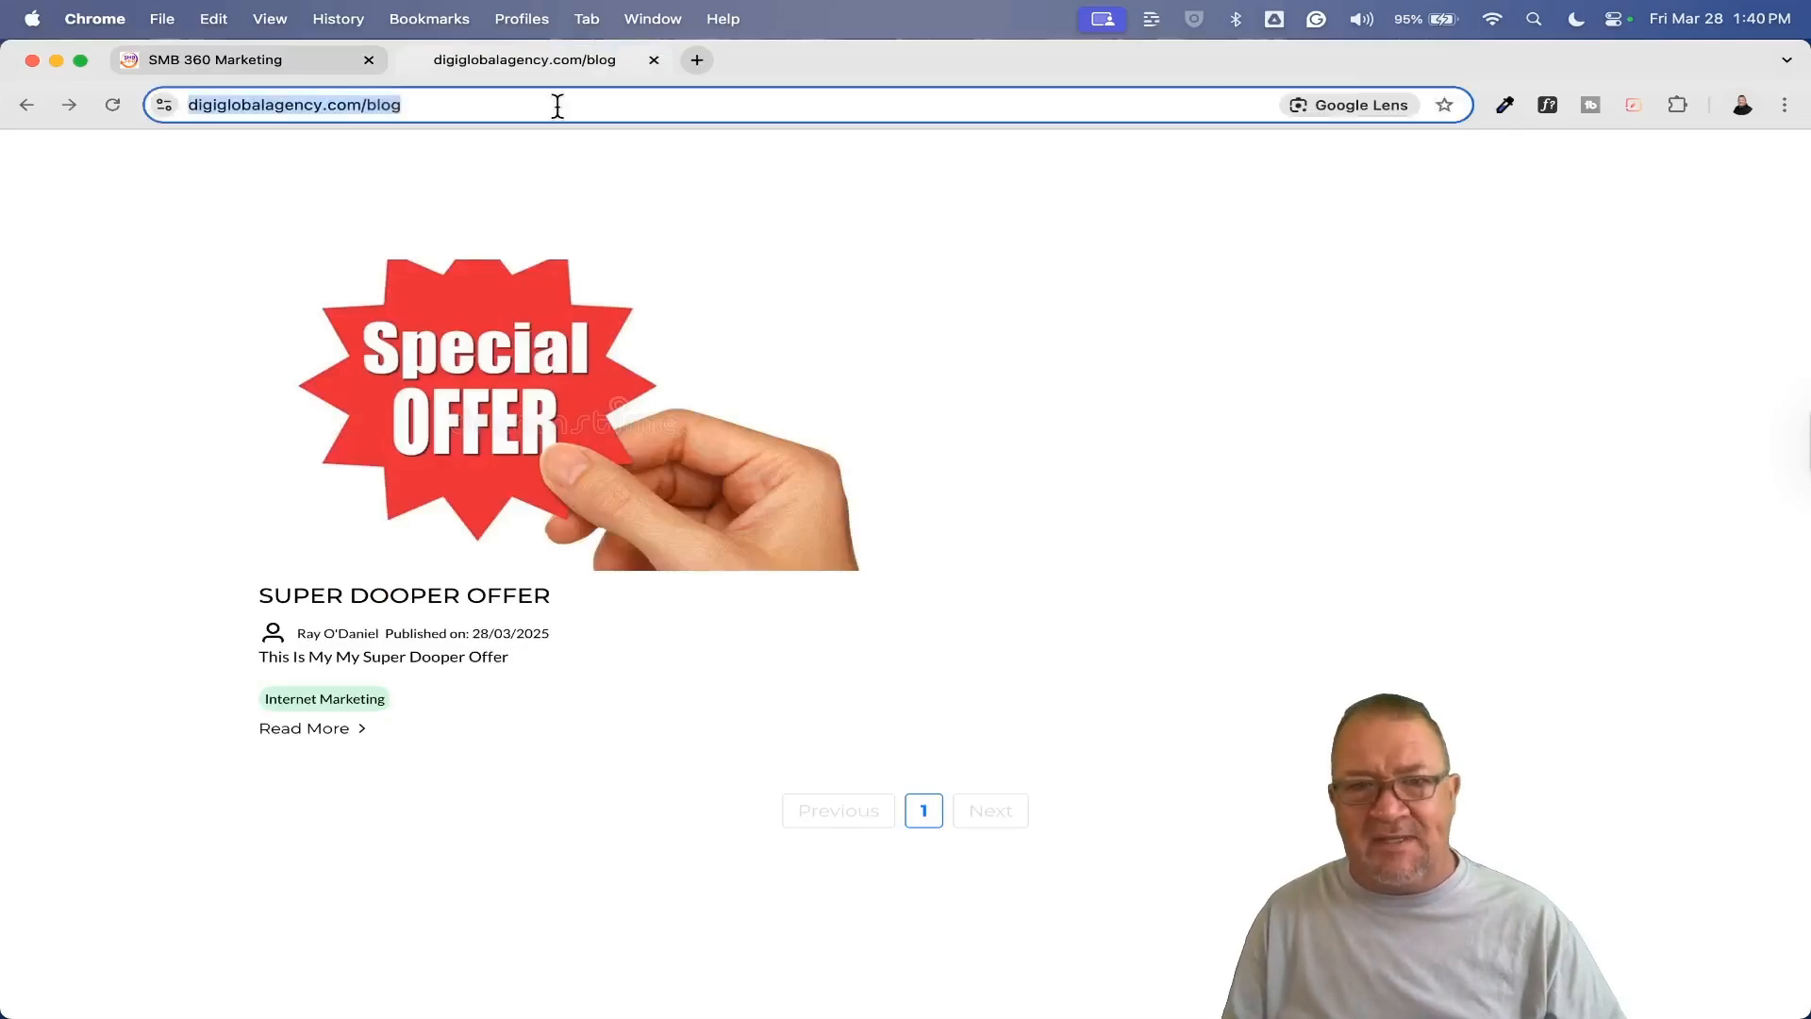
{"action": "key", "text": "Return"}
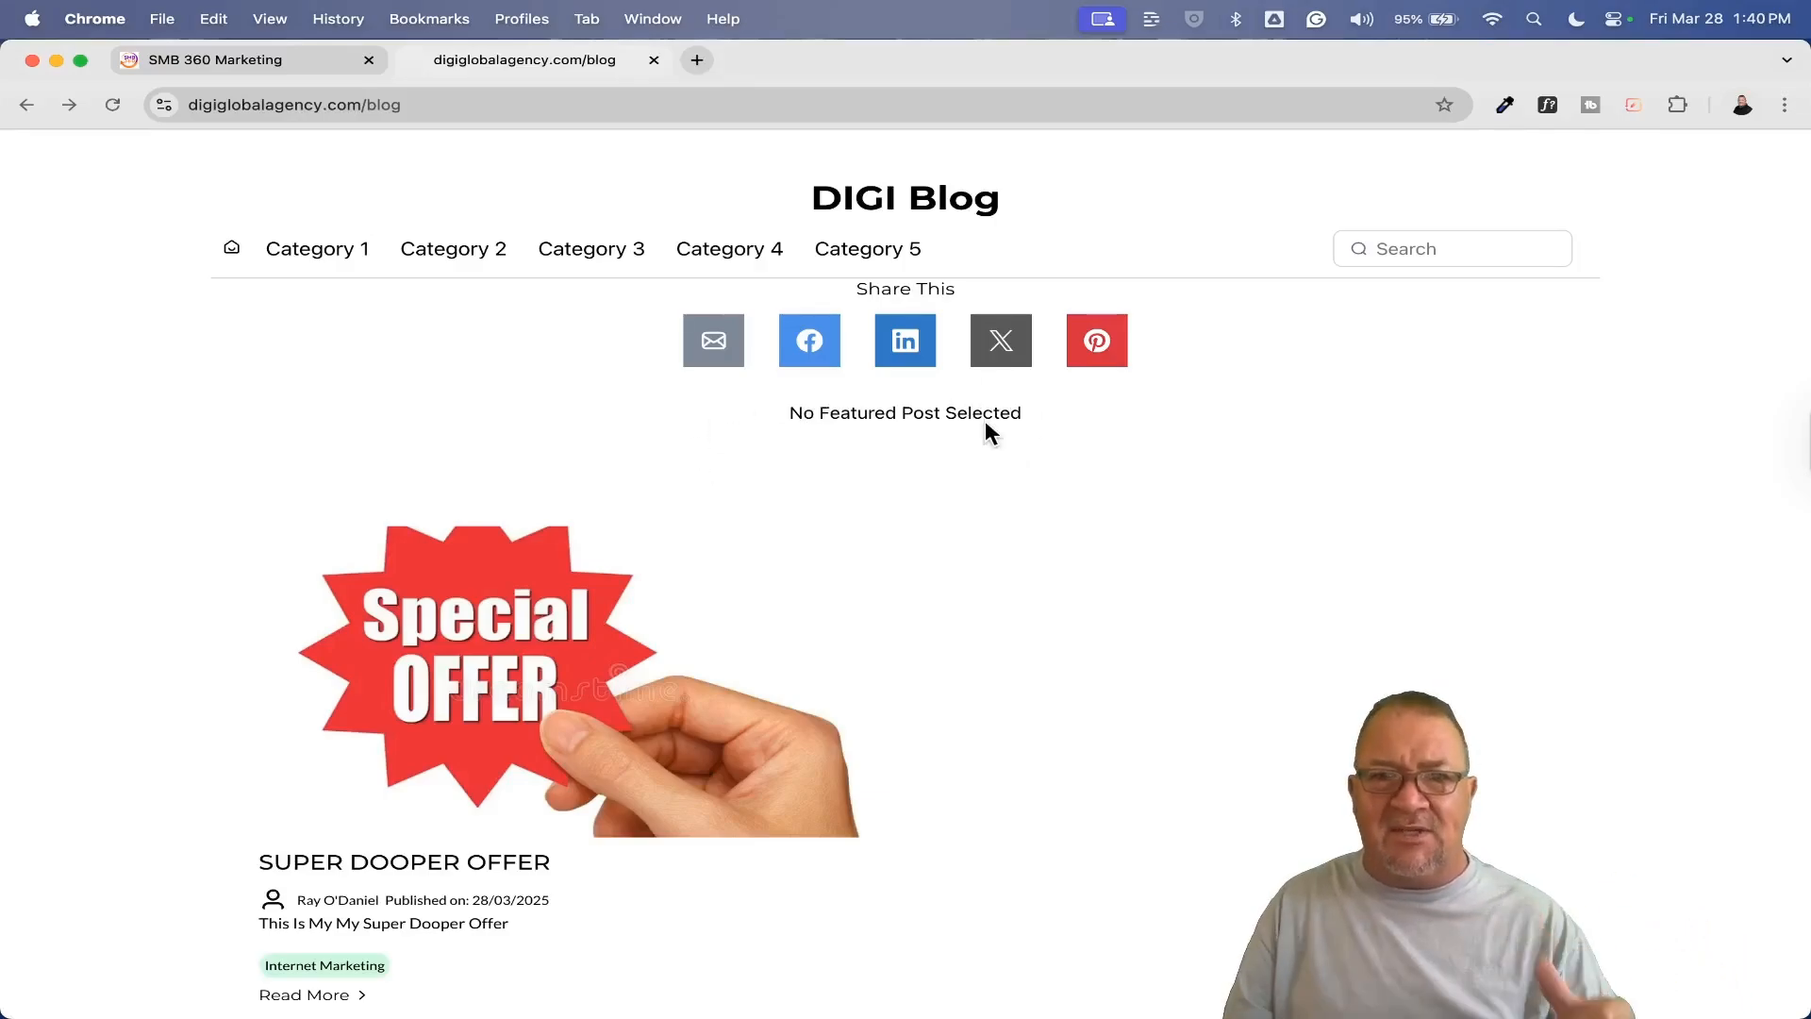
Step: Return to the blog builder, close the SEO Meta Data settings and view the published posts available for the Featured Post element
{"action": "left_click", "coordinate": [199, 49]}
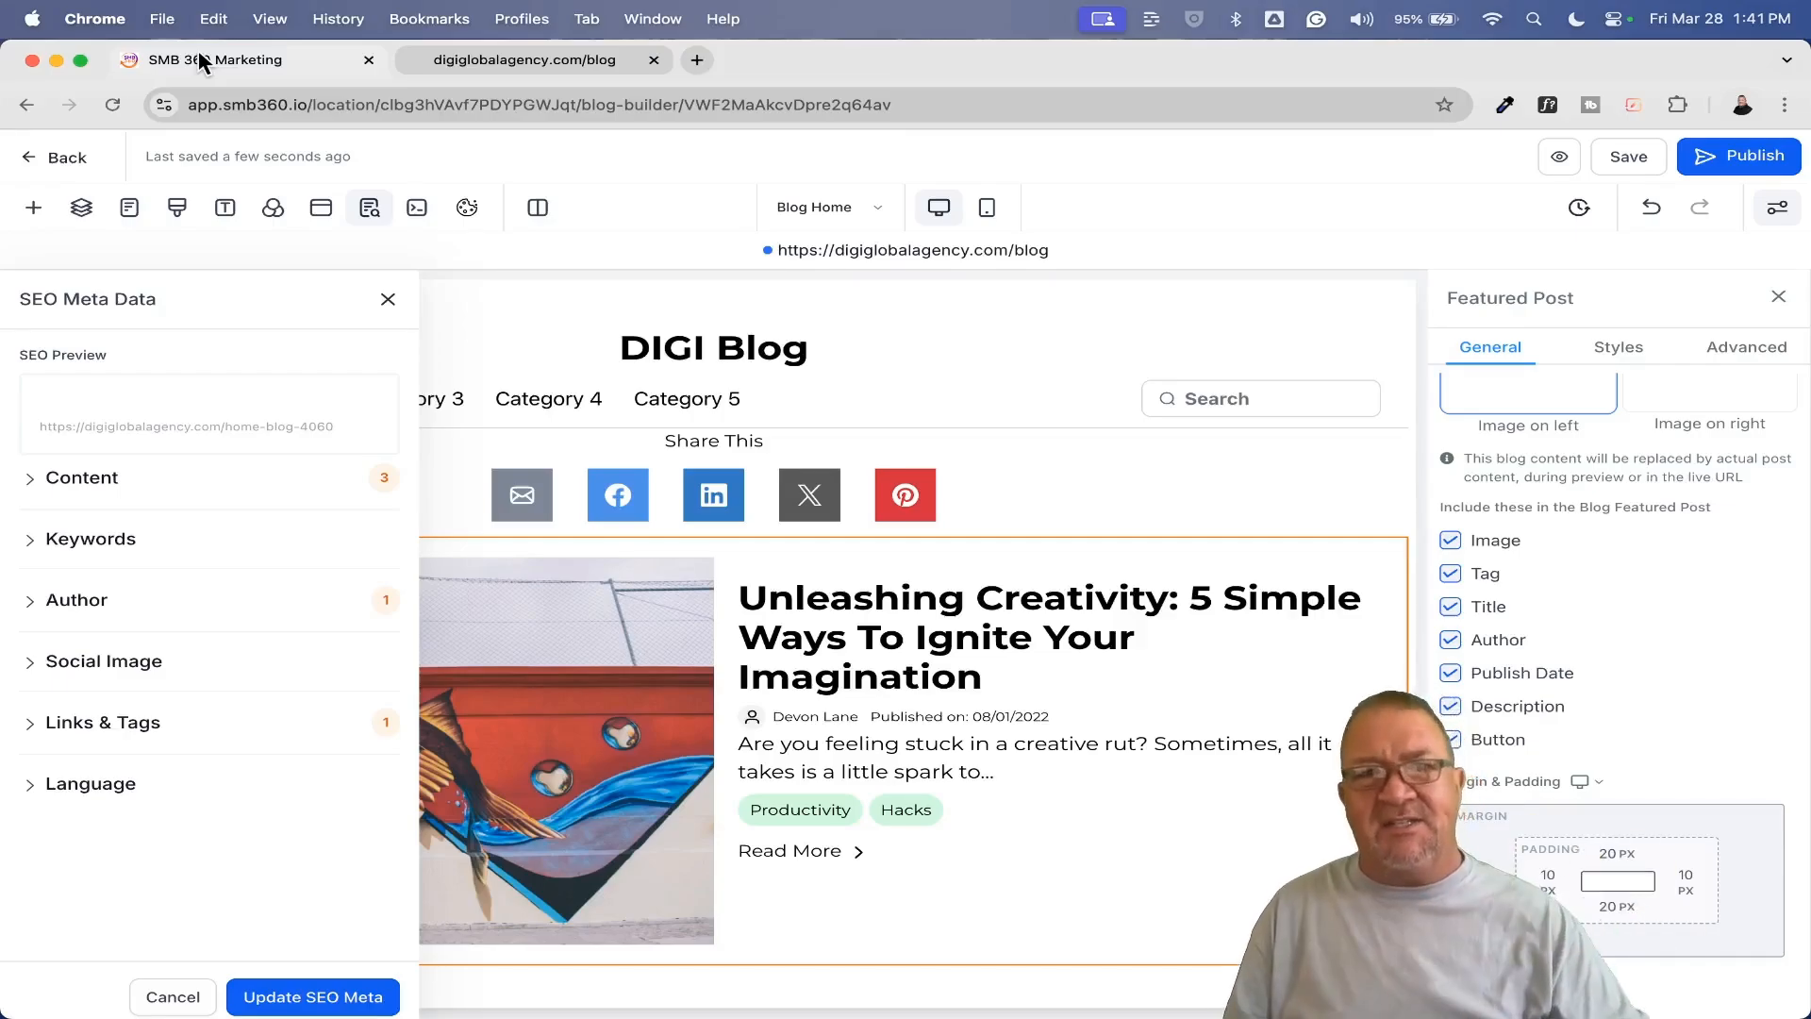
{"action": "left_click", "coordinate": [384, 301]}
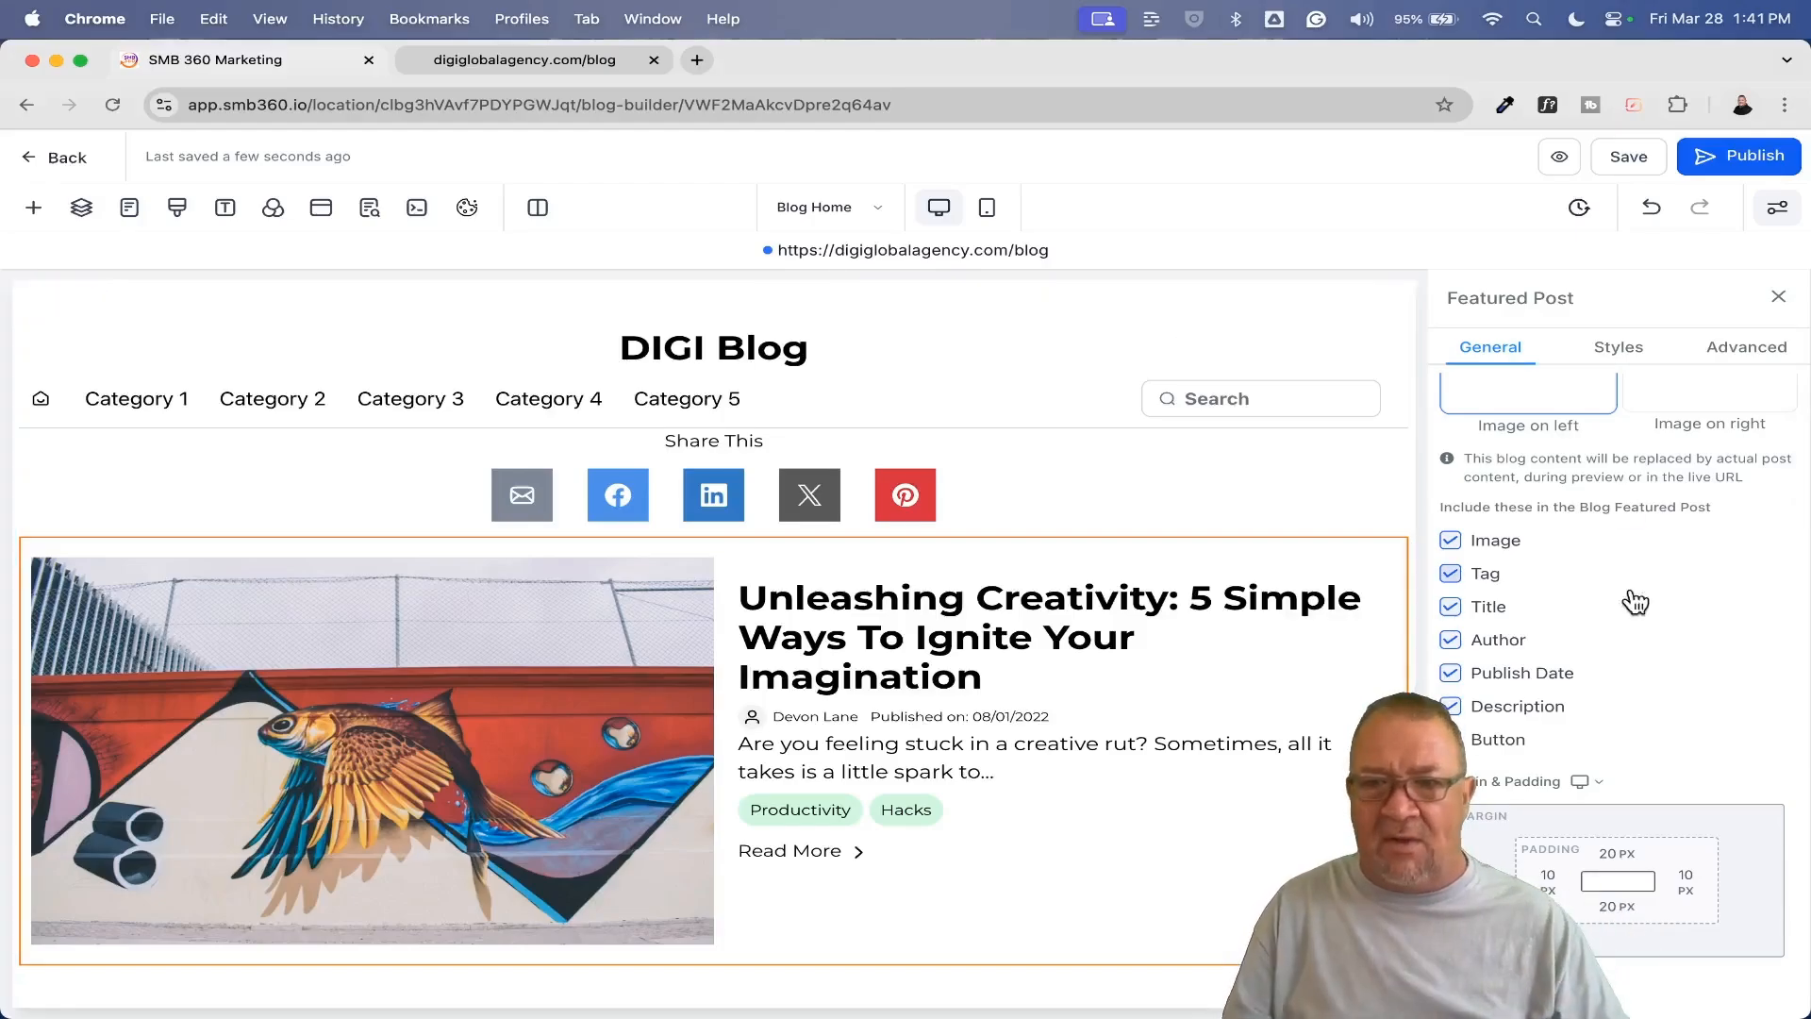
{"action": "scroll", "coordinate": [1567, 546], "scroll_direction": "up", "scroll_amount": 5}
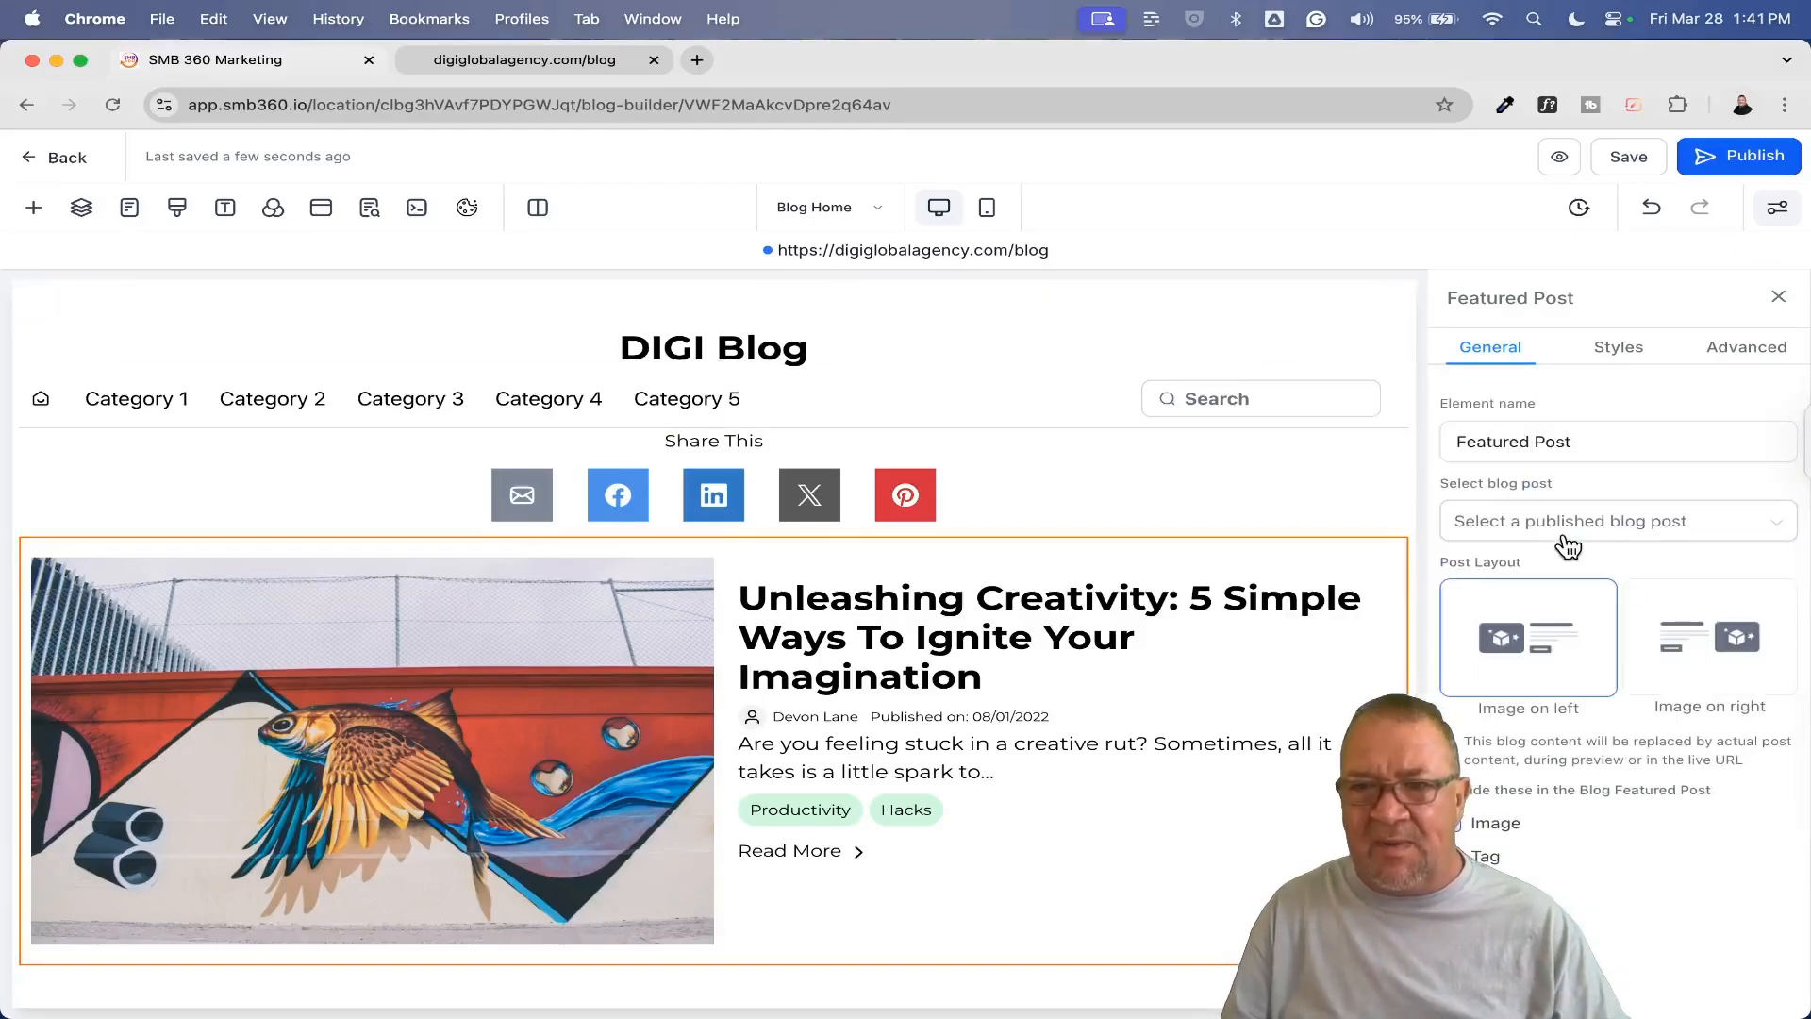
{"action": "left_click", "coordinate": [1556, 531]}
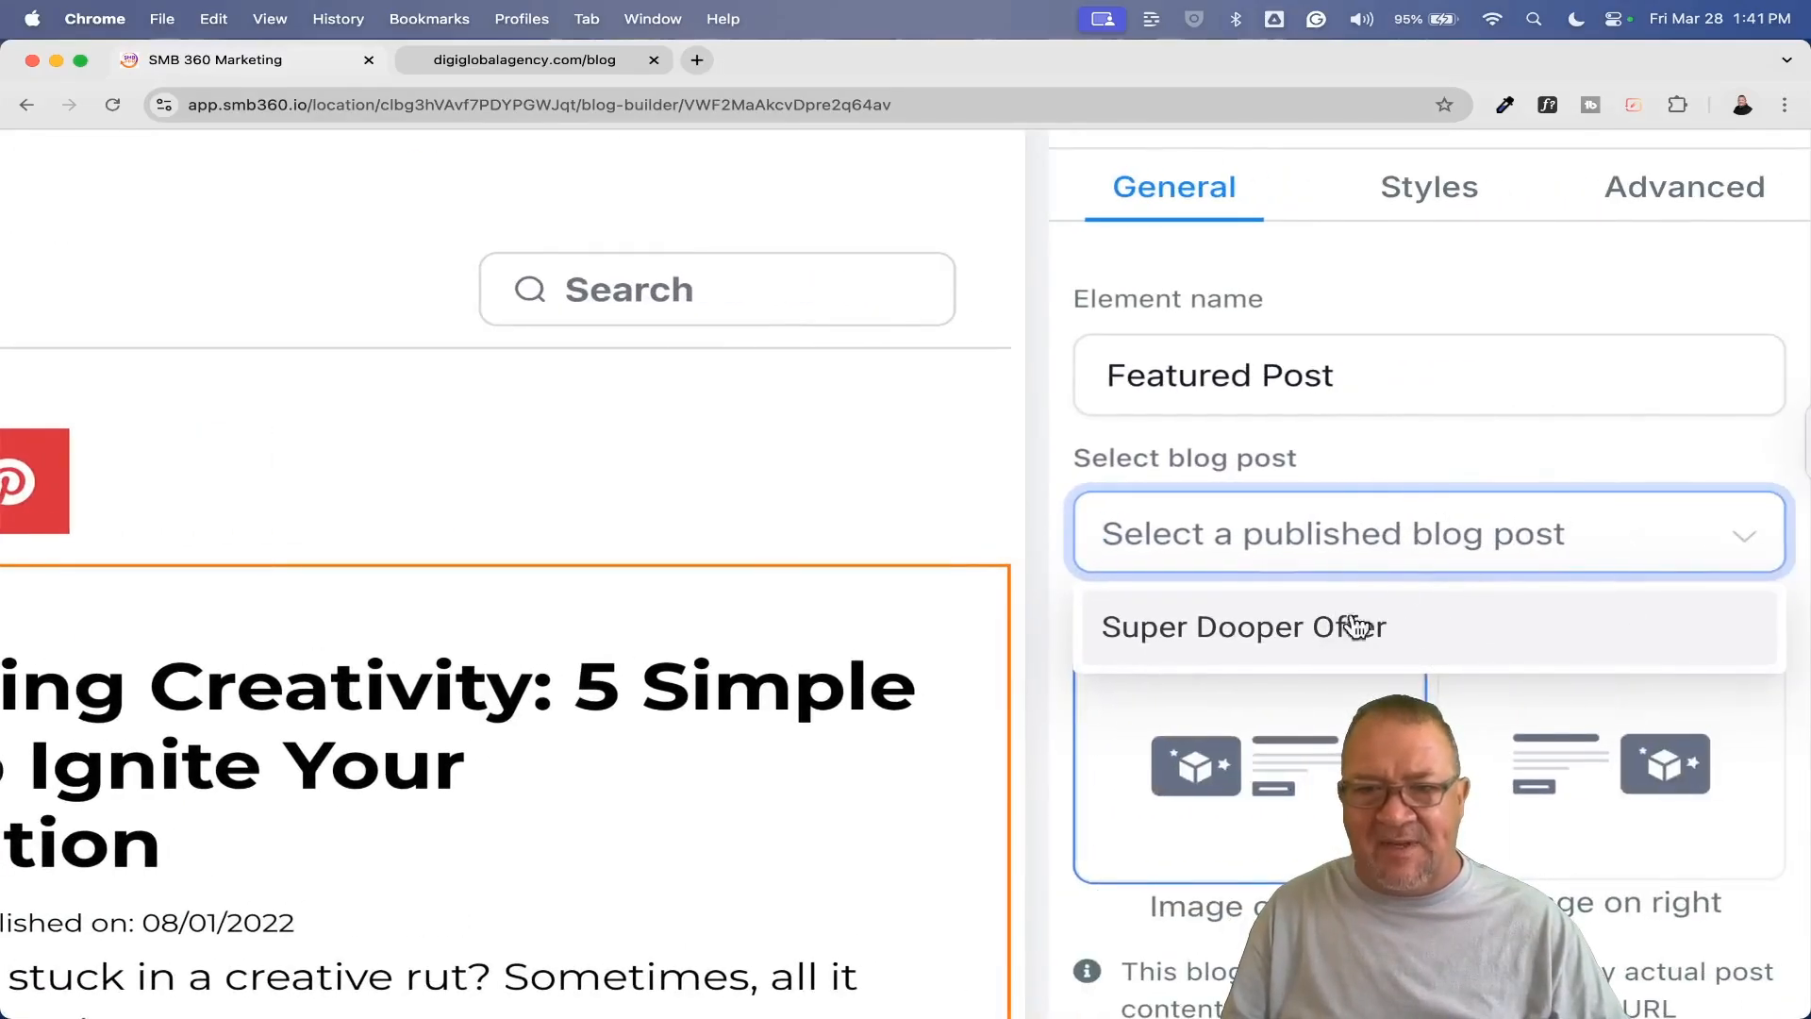
{"action": "left_click", "coordinate": [1382, 463]}
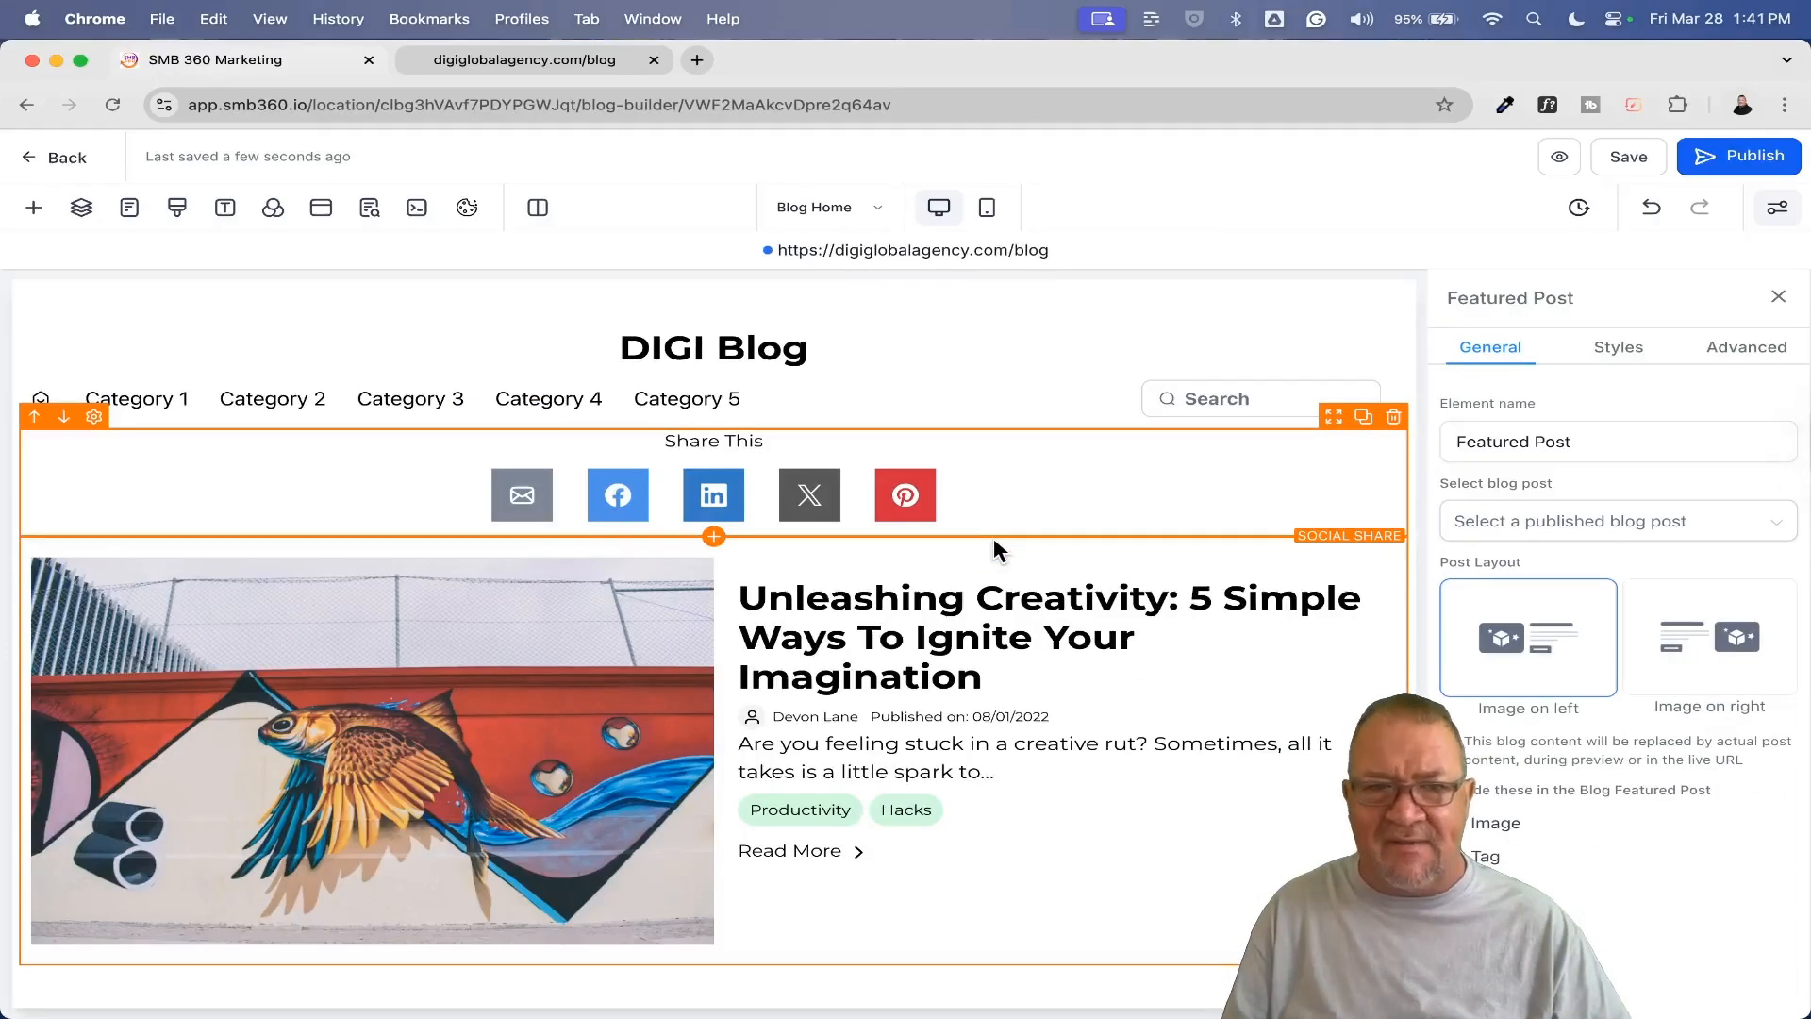
Step: Return to the post list, review the title, cover image and description fields for a new blog post, and cancel its creation
{"action": "left_click", "coordinate": [55, 158]}
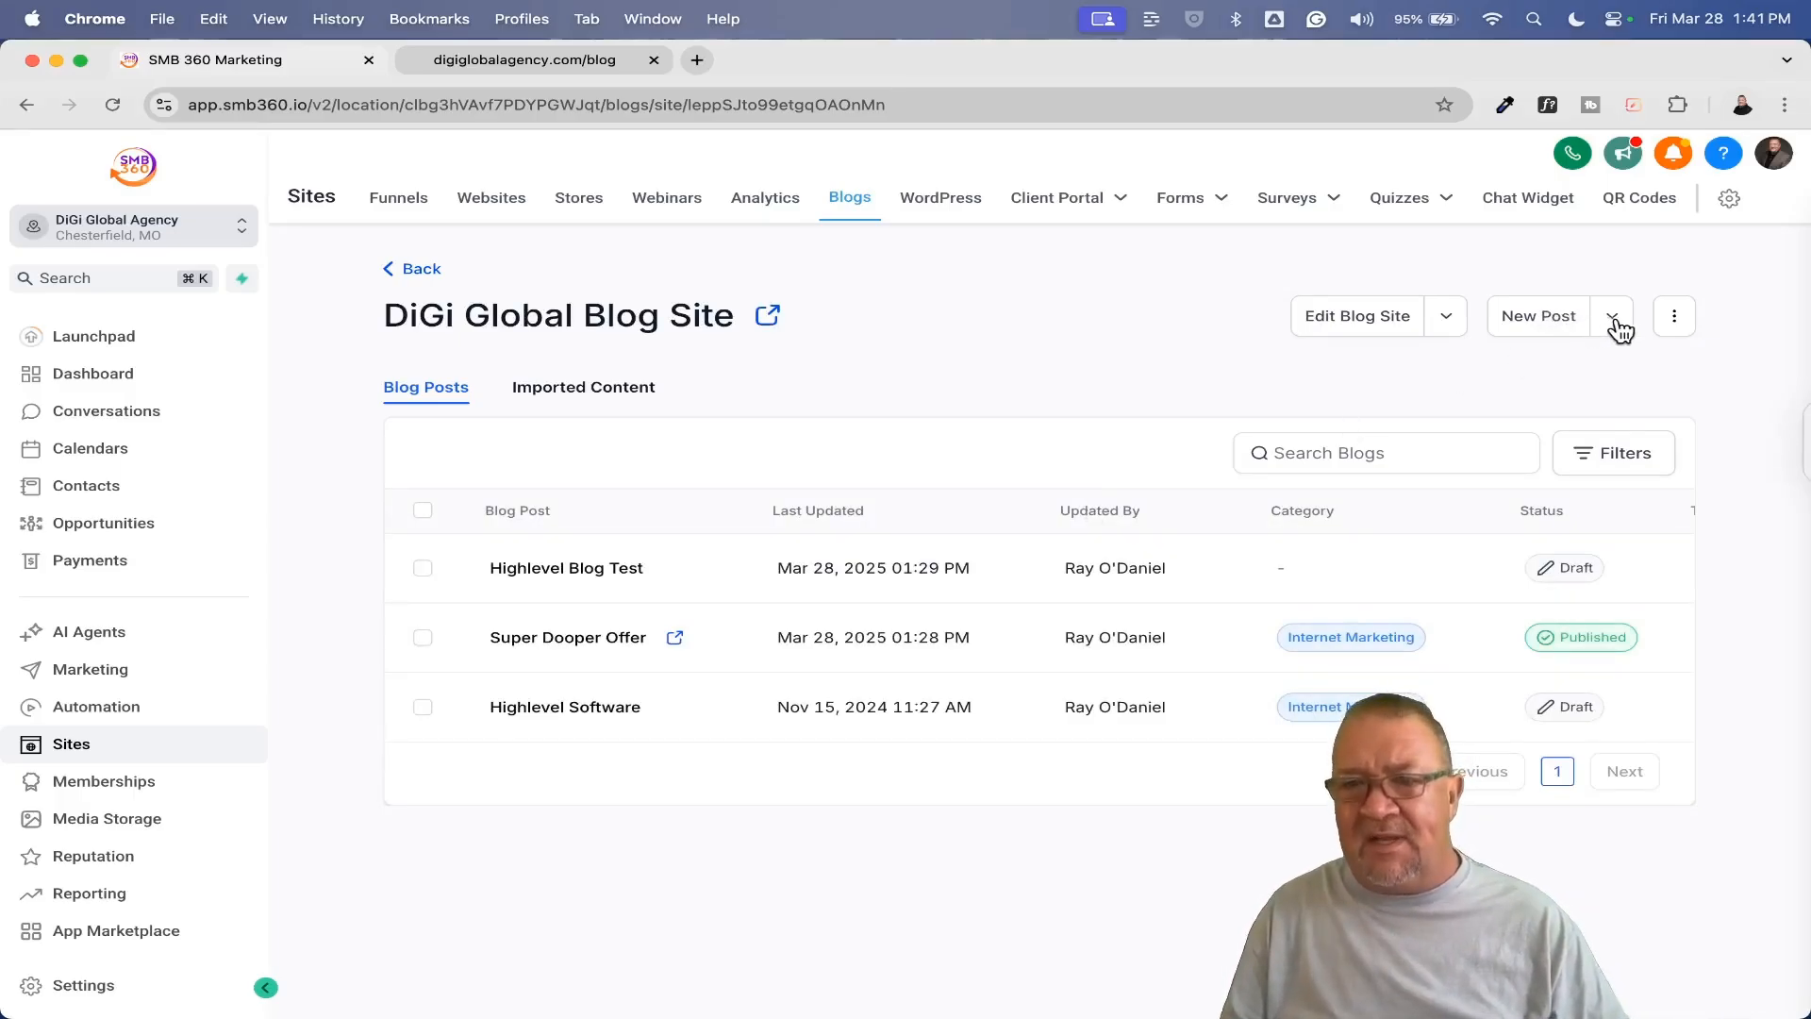
{"action": "left_click", "coordinate": [1526, 330]}
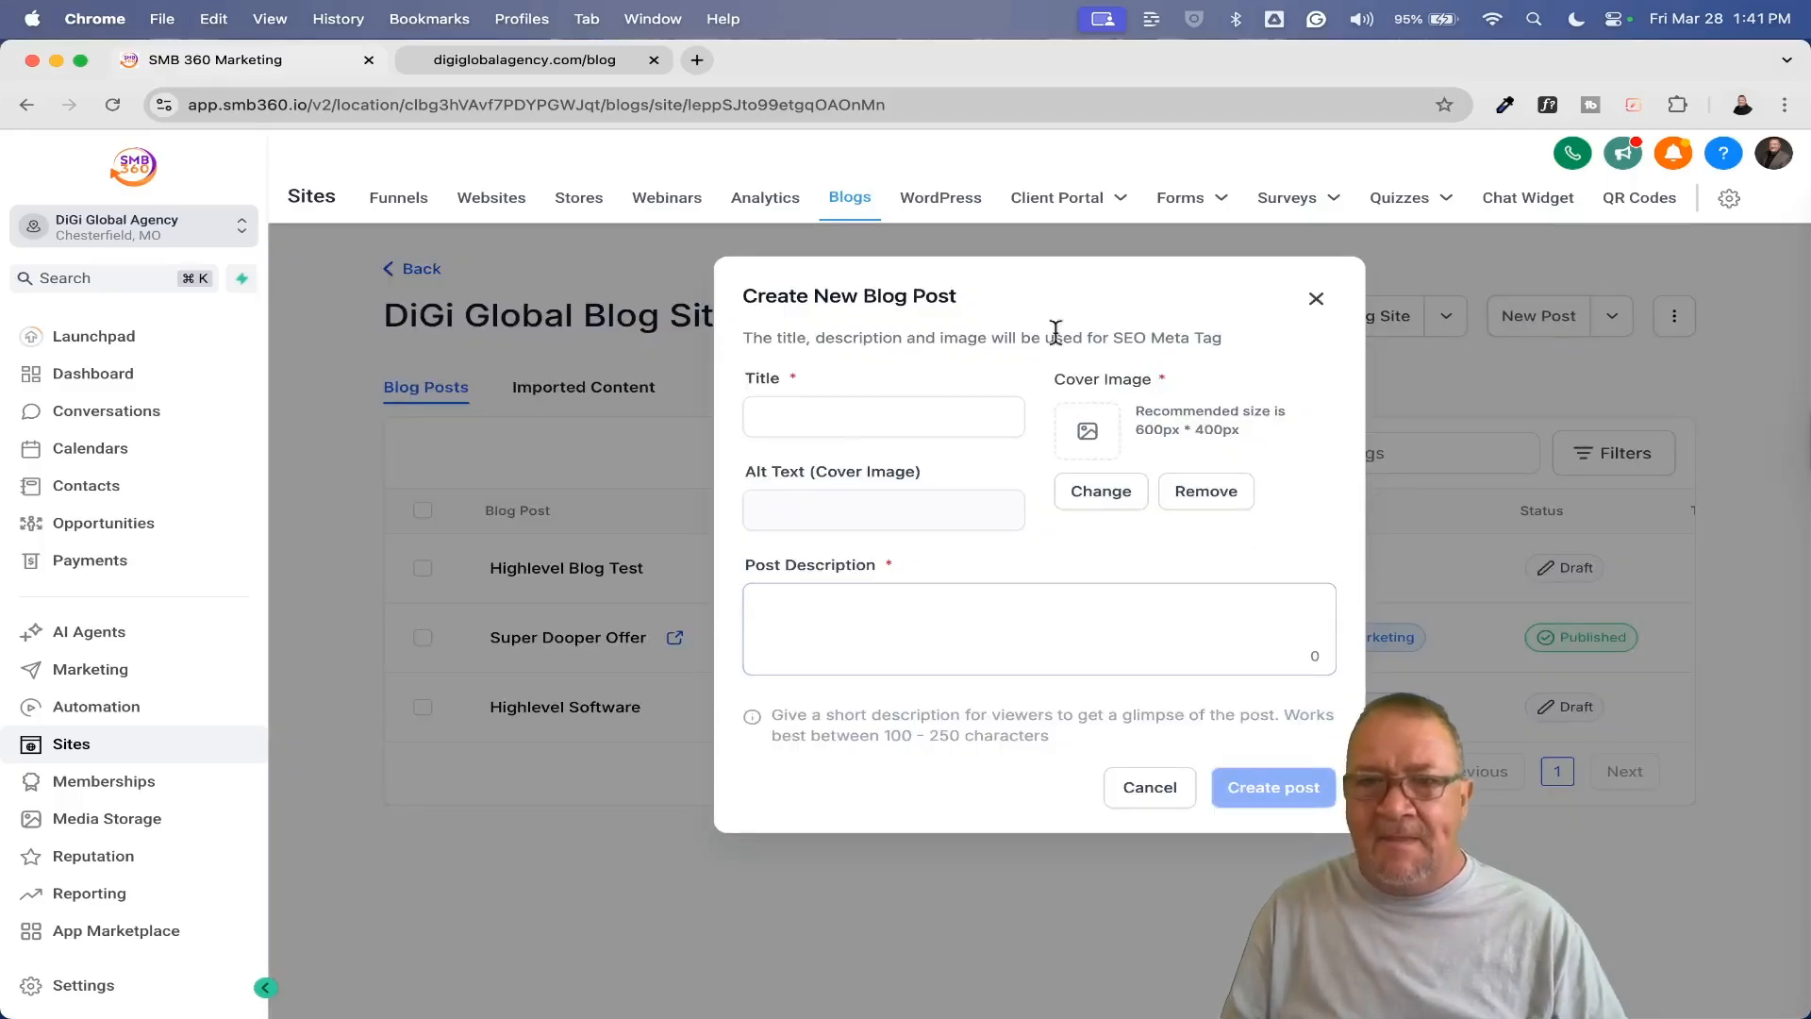
{"action": "left_click", "coordinate": [1066, 668]}
{"action": "left_click", "coordinate": [812, 416]}
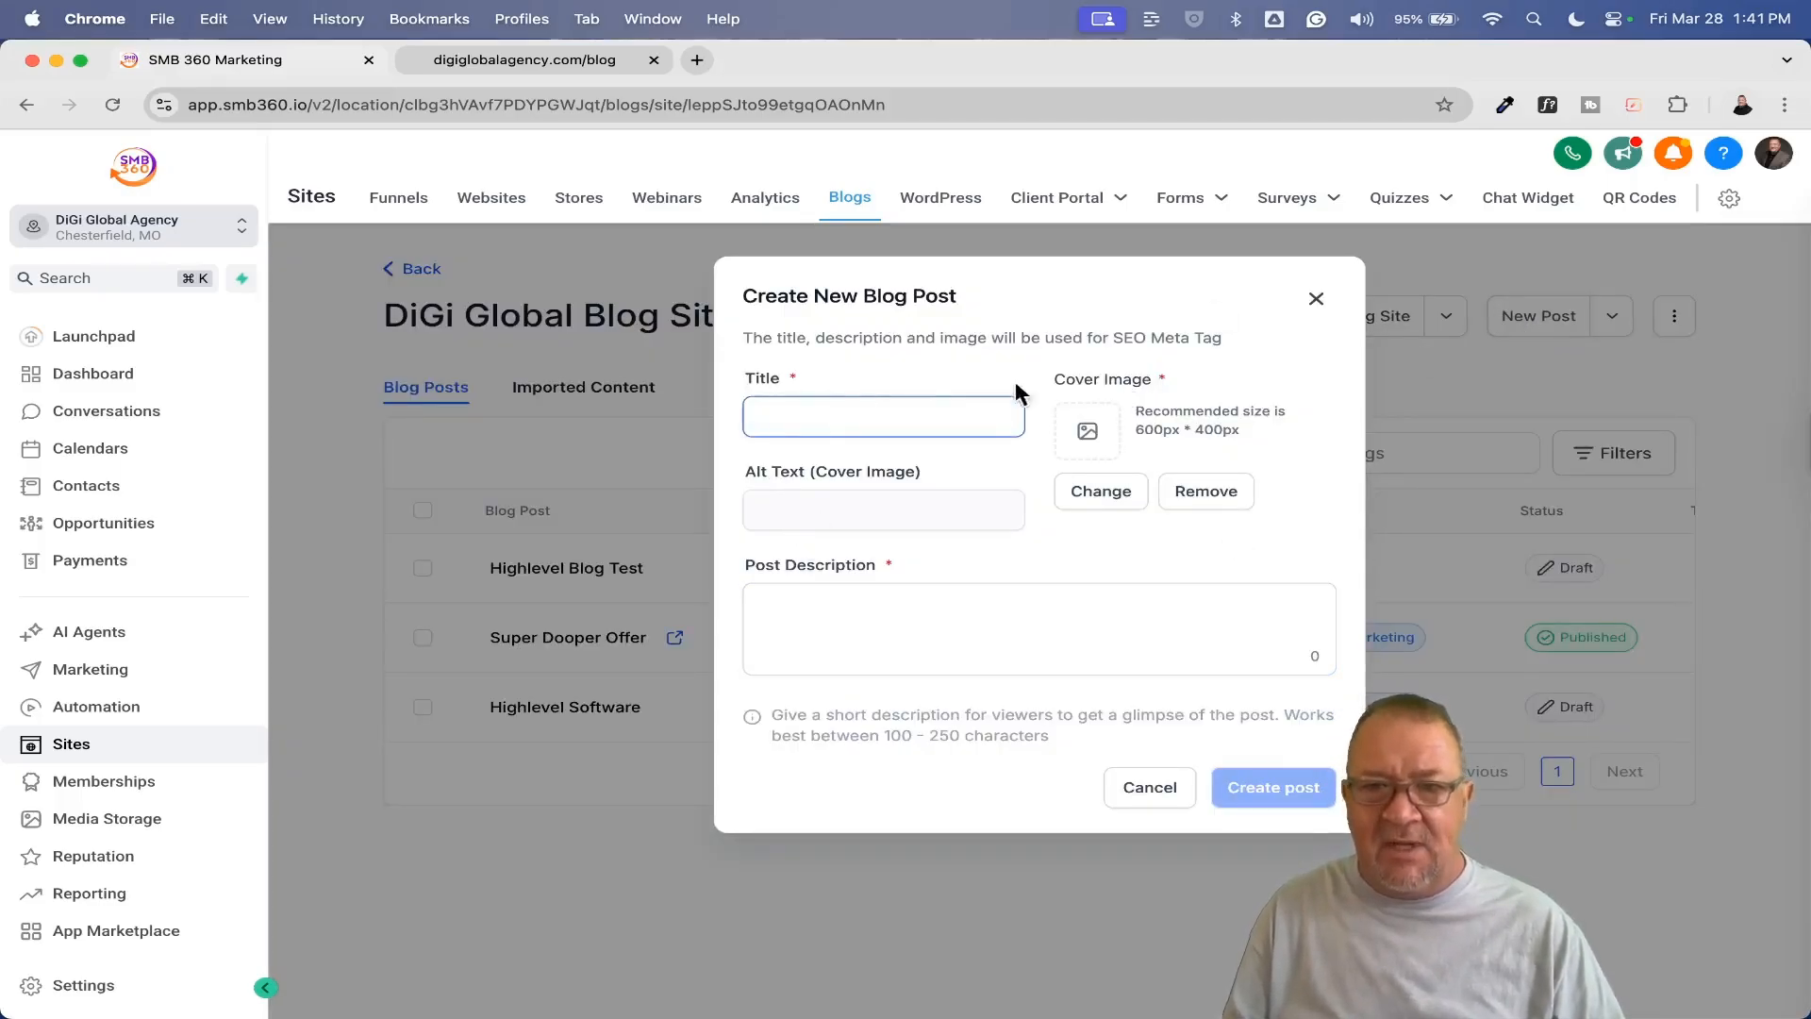
{"action": "left_click", "coordinate": [1099, 489]}
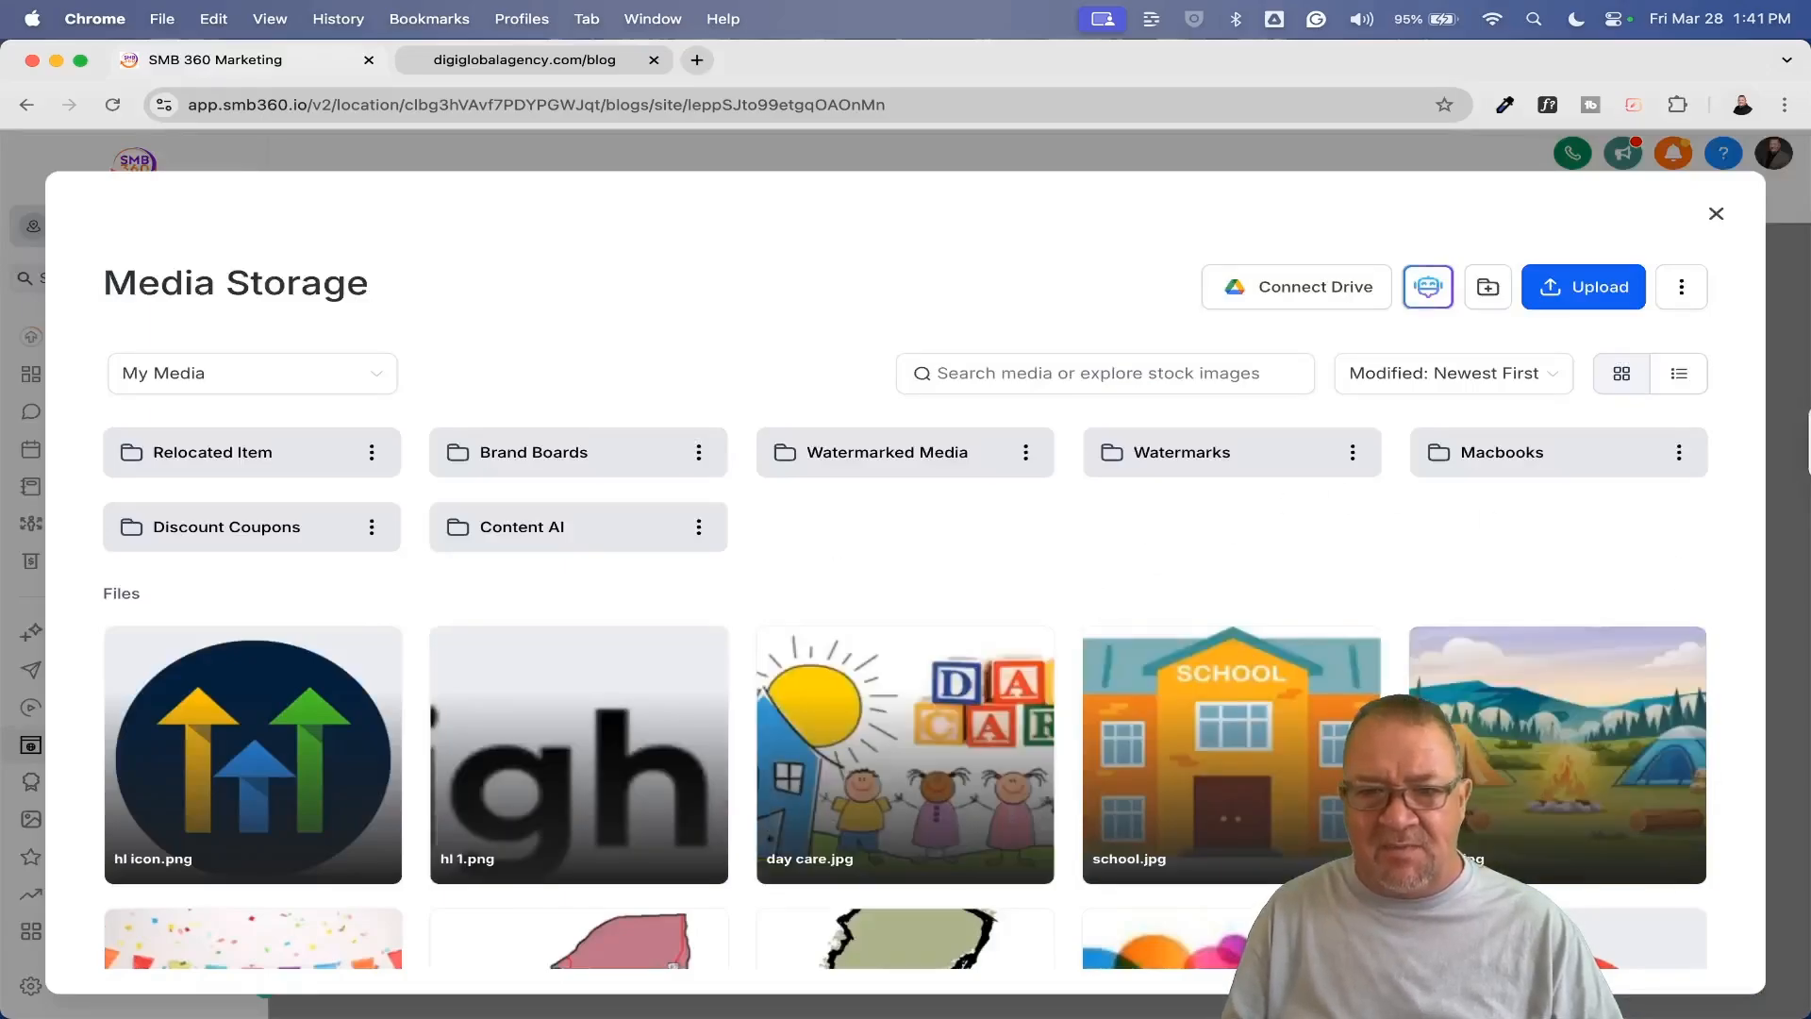
{"action": "left_click", "coordinate": [1715, 215]}
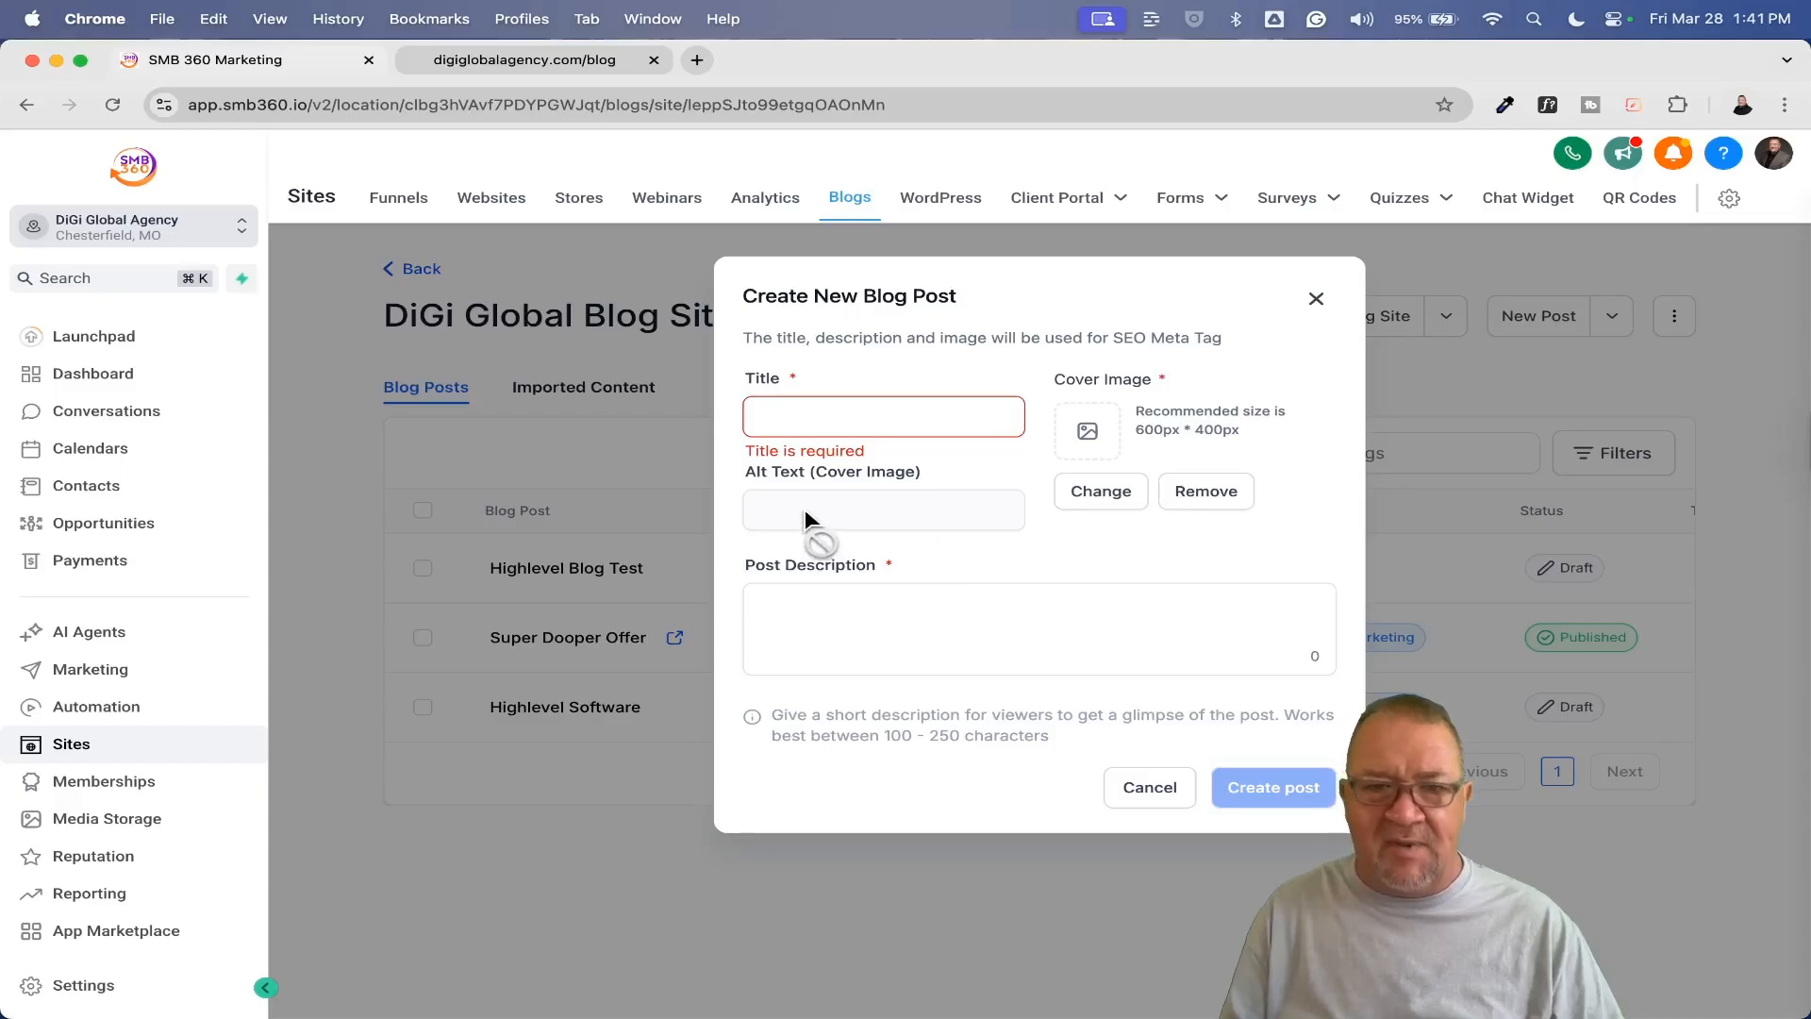
{"action": "left_click", "coordinate": [871, 618]}
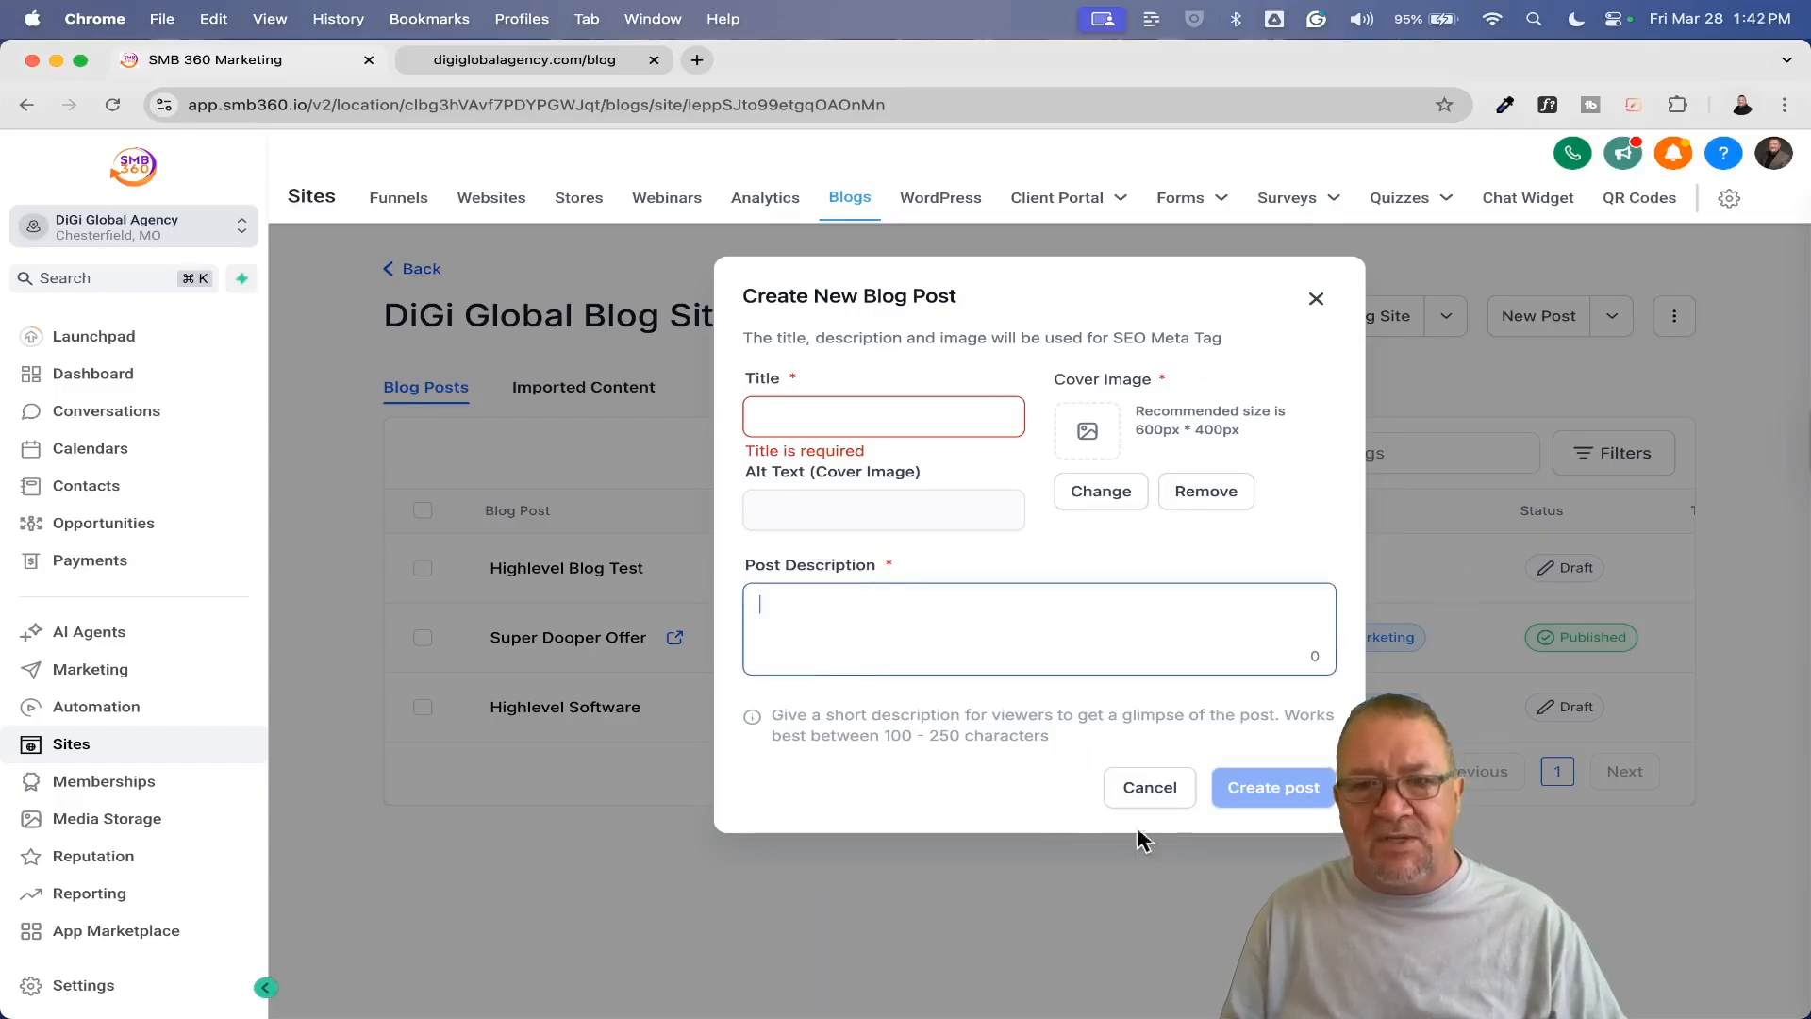
{"action": "left_click", "coordinate": [1147, 788]}
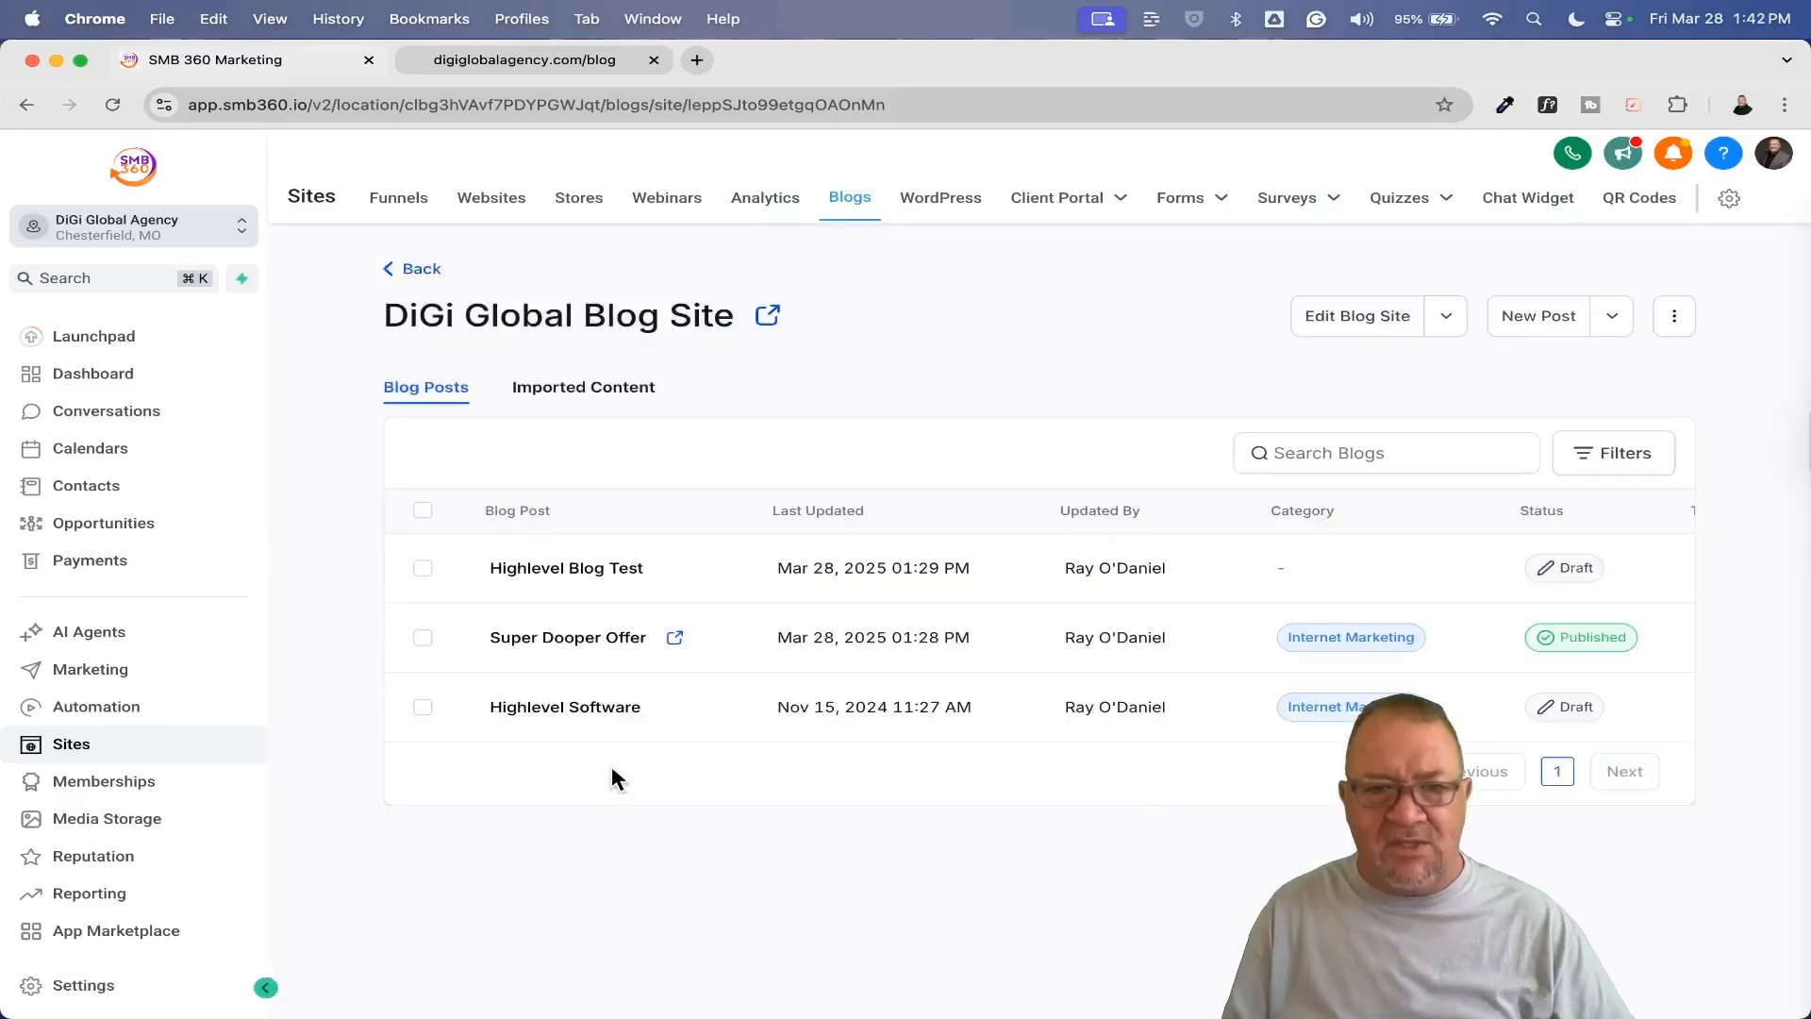
Step: Open the Highlevel Blog Test draft, examine the editor's additional tools including Content AI, and return to the post list
{"action": "left_click", "coordinate": [569, 569]}
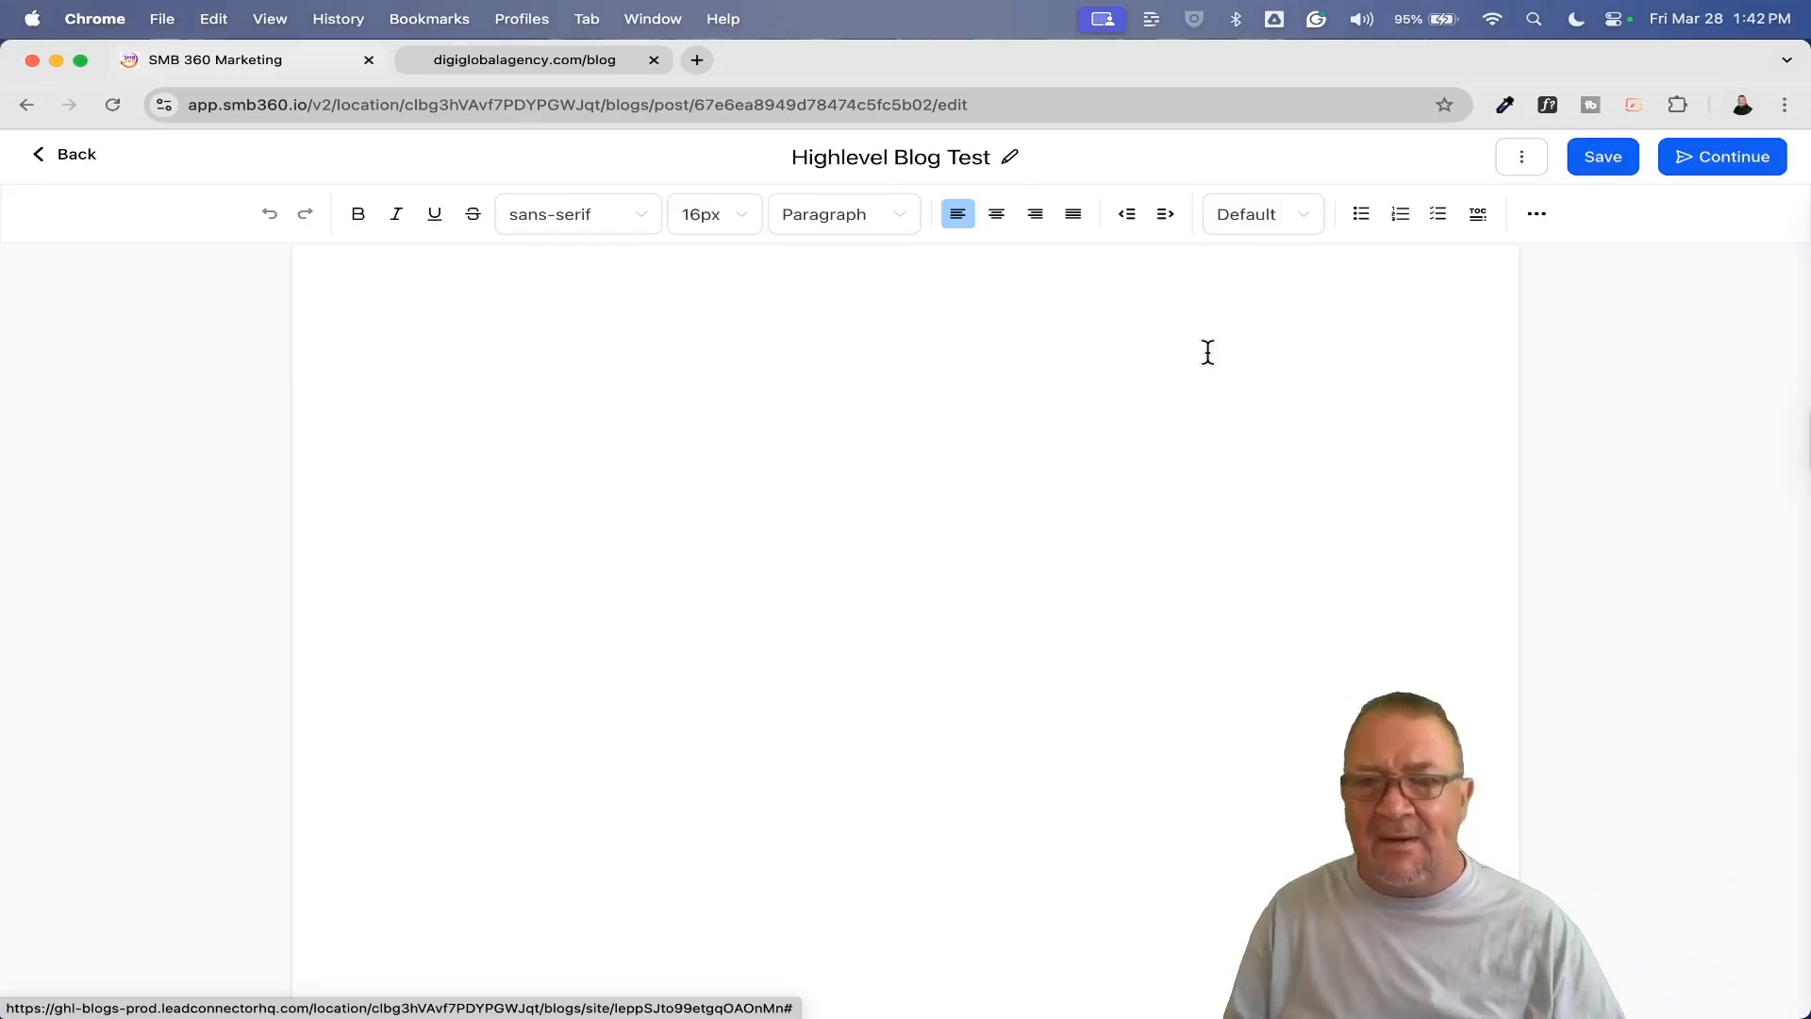
{"action": "left_click", "coordinate": [1536, 216]}
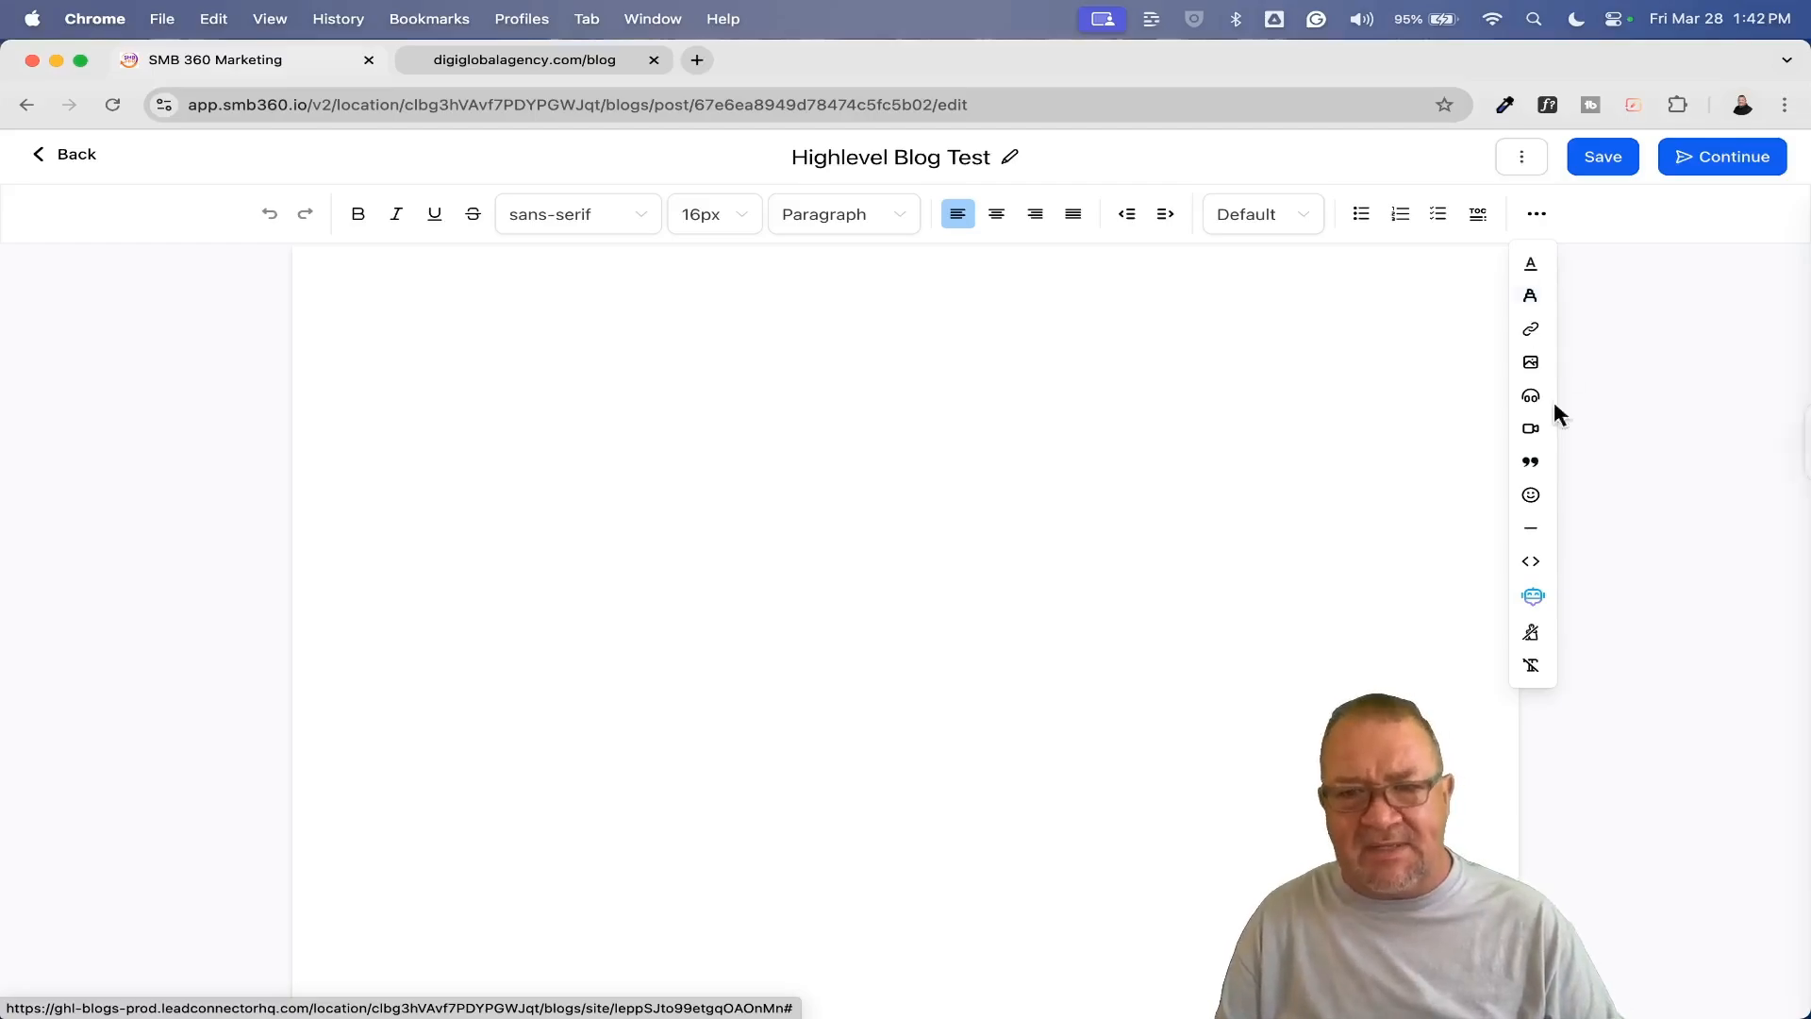
{"action": "scroll", "coordinate": [1537, 598], "scroll_direction": "up", "scroll_amount": 5}
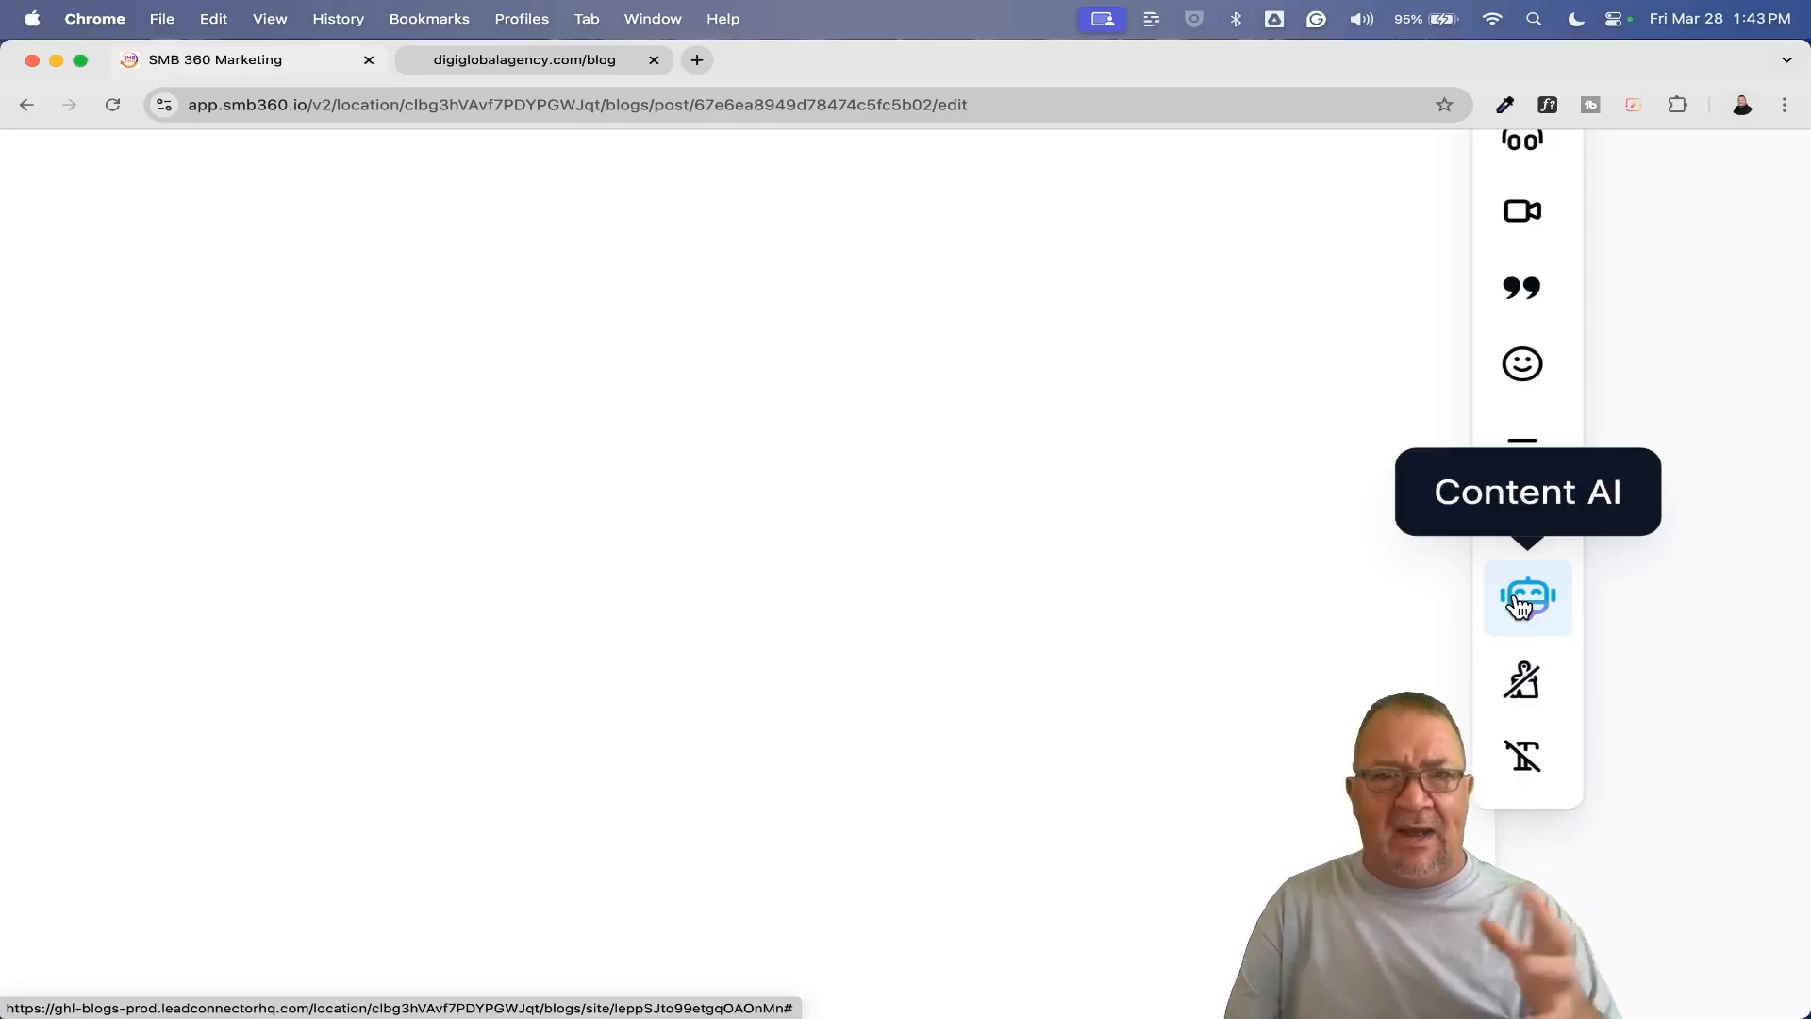
{"action": "left_click", "coordinate": [1274, 510]}
{"action": "scroll", "coordinate": [1273, 509], "scroll_direction": "down", "scroll_amount": 5}
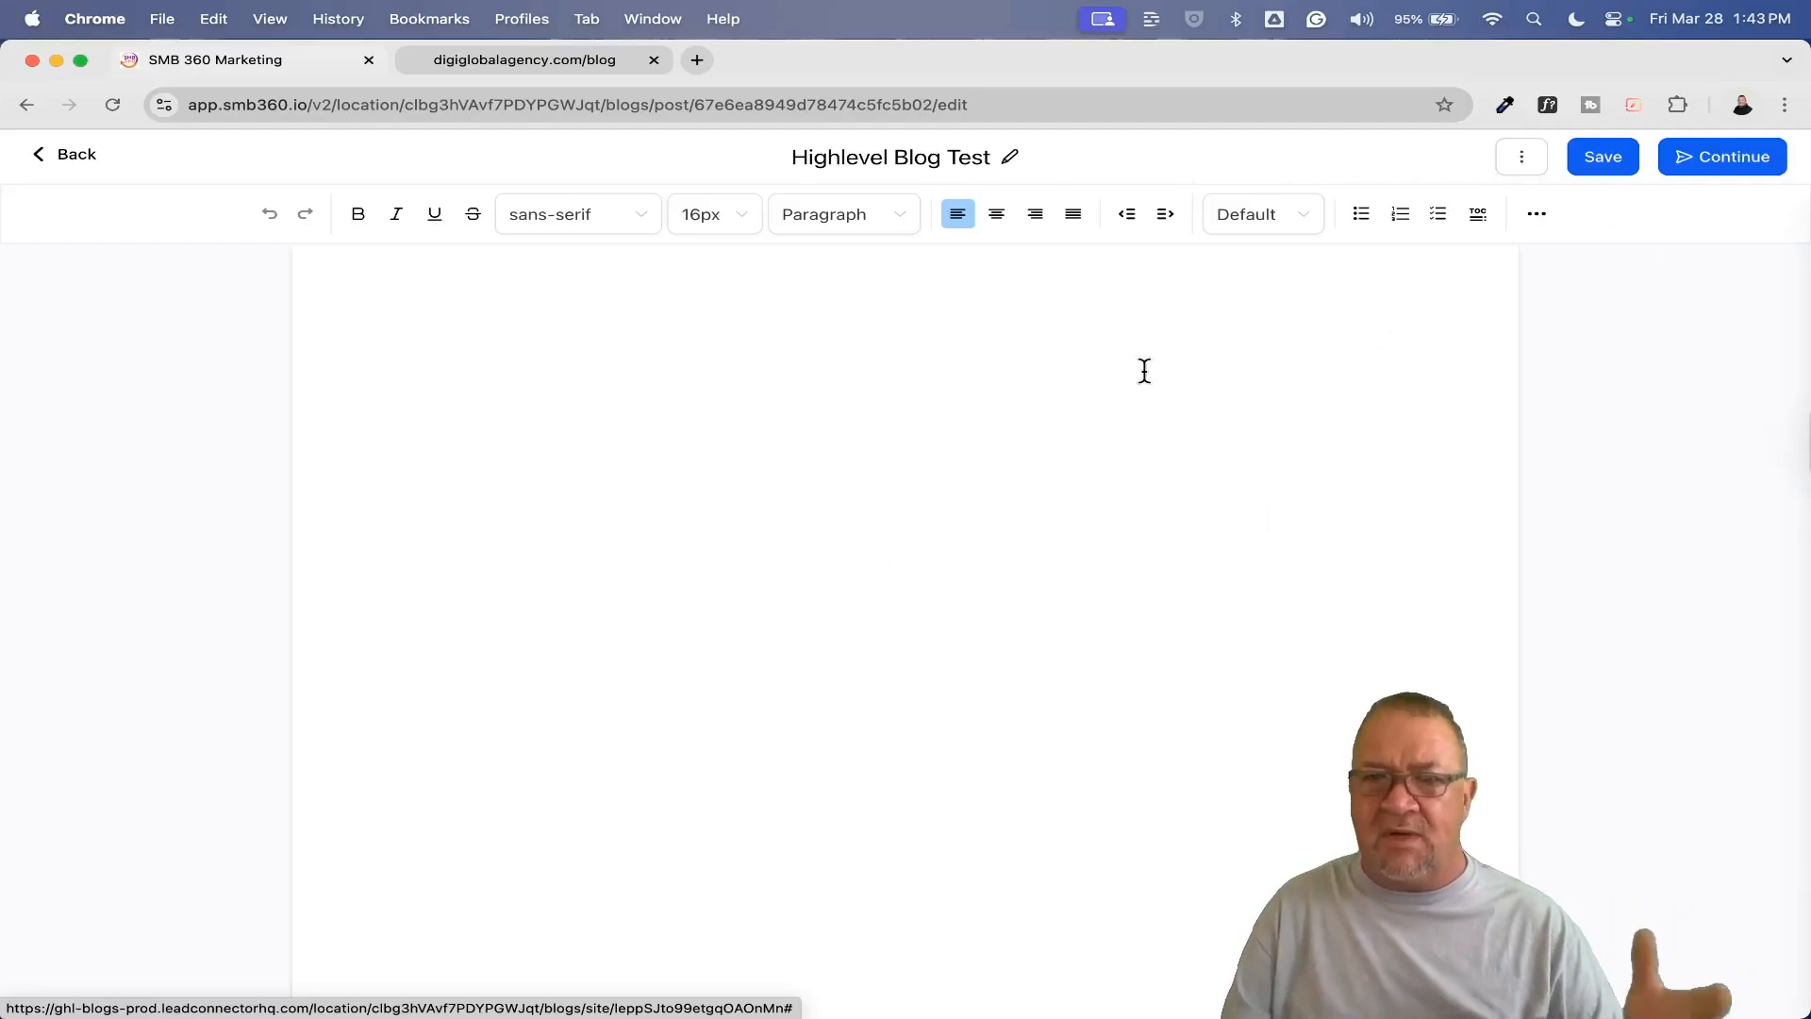
{"action": "left_click", "coordinate": [78, 157]}
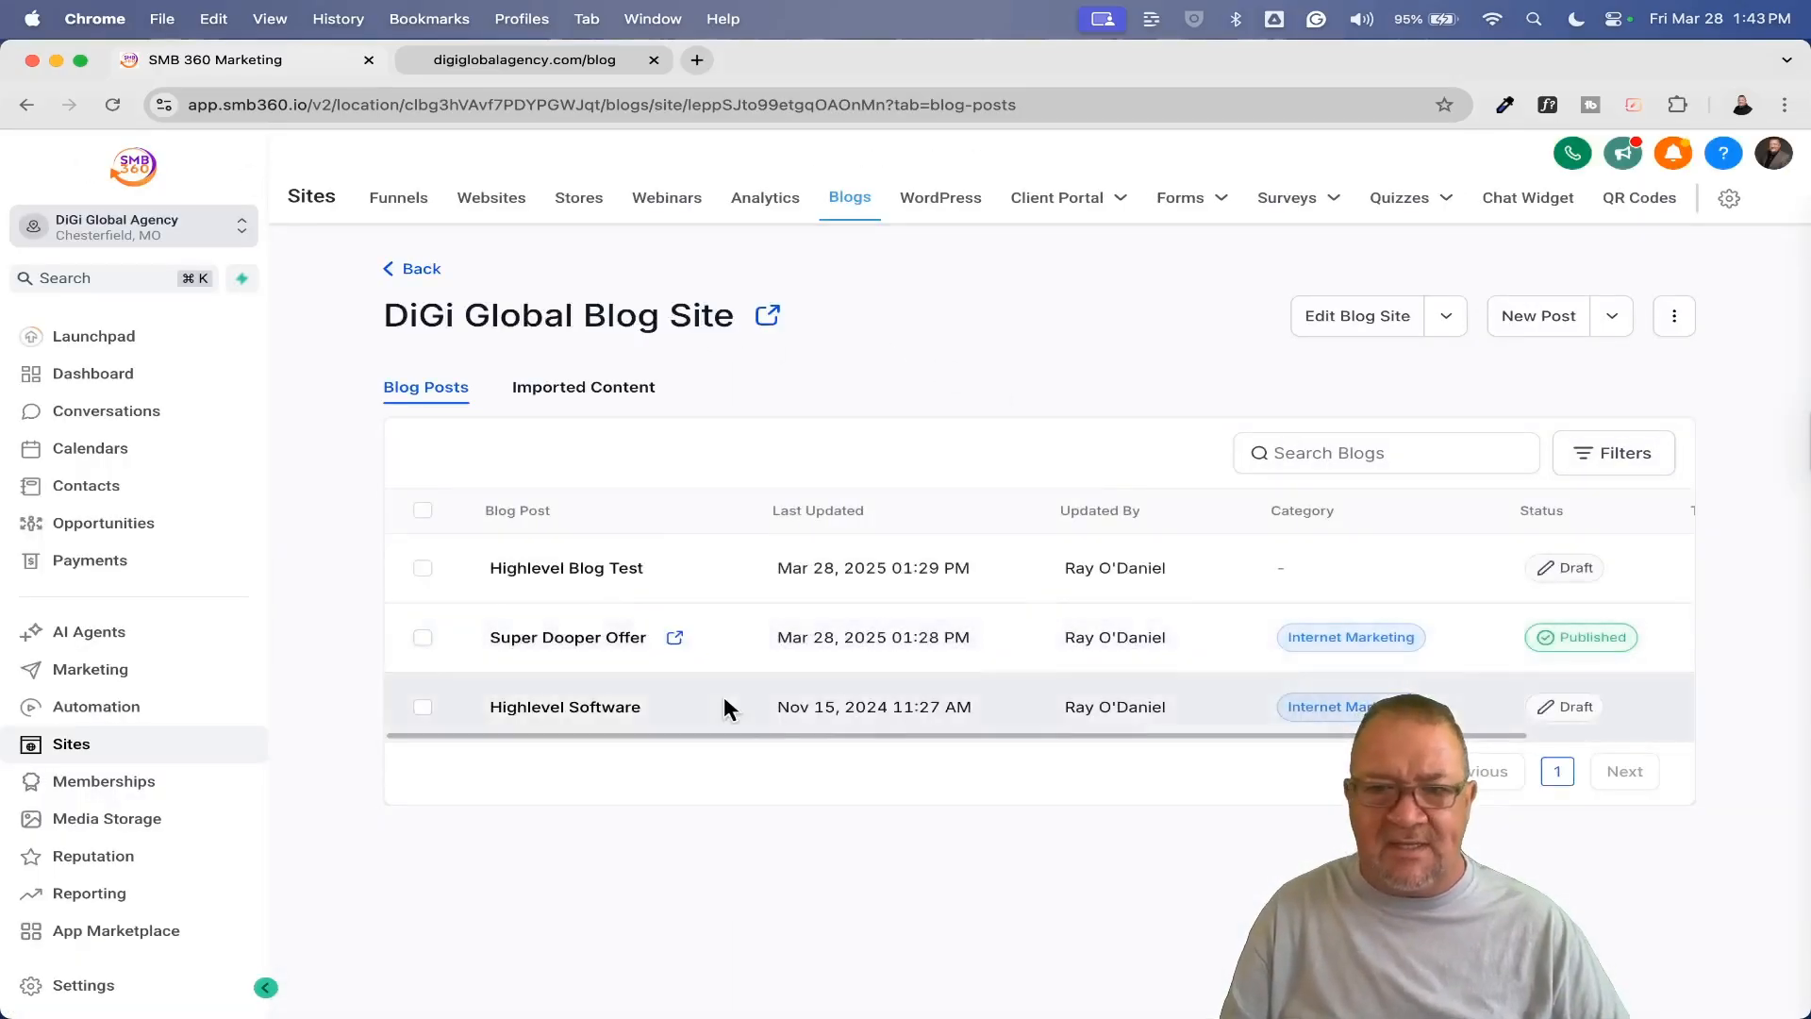
Step: Open the Highlevel Software draft and read through its article from the cover picture to the closing paragraph
{"action": "left_click", "coordinate": [560, 709]}
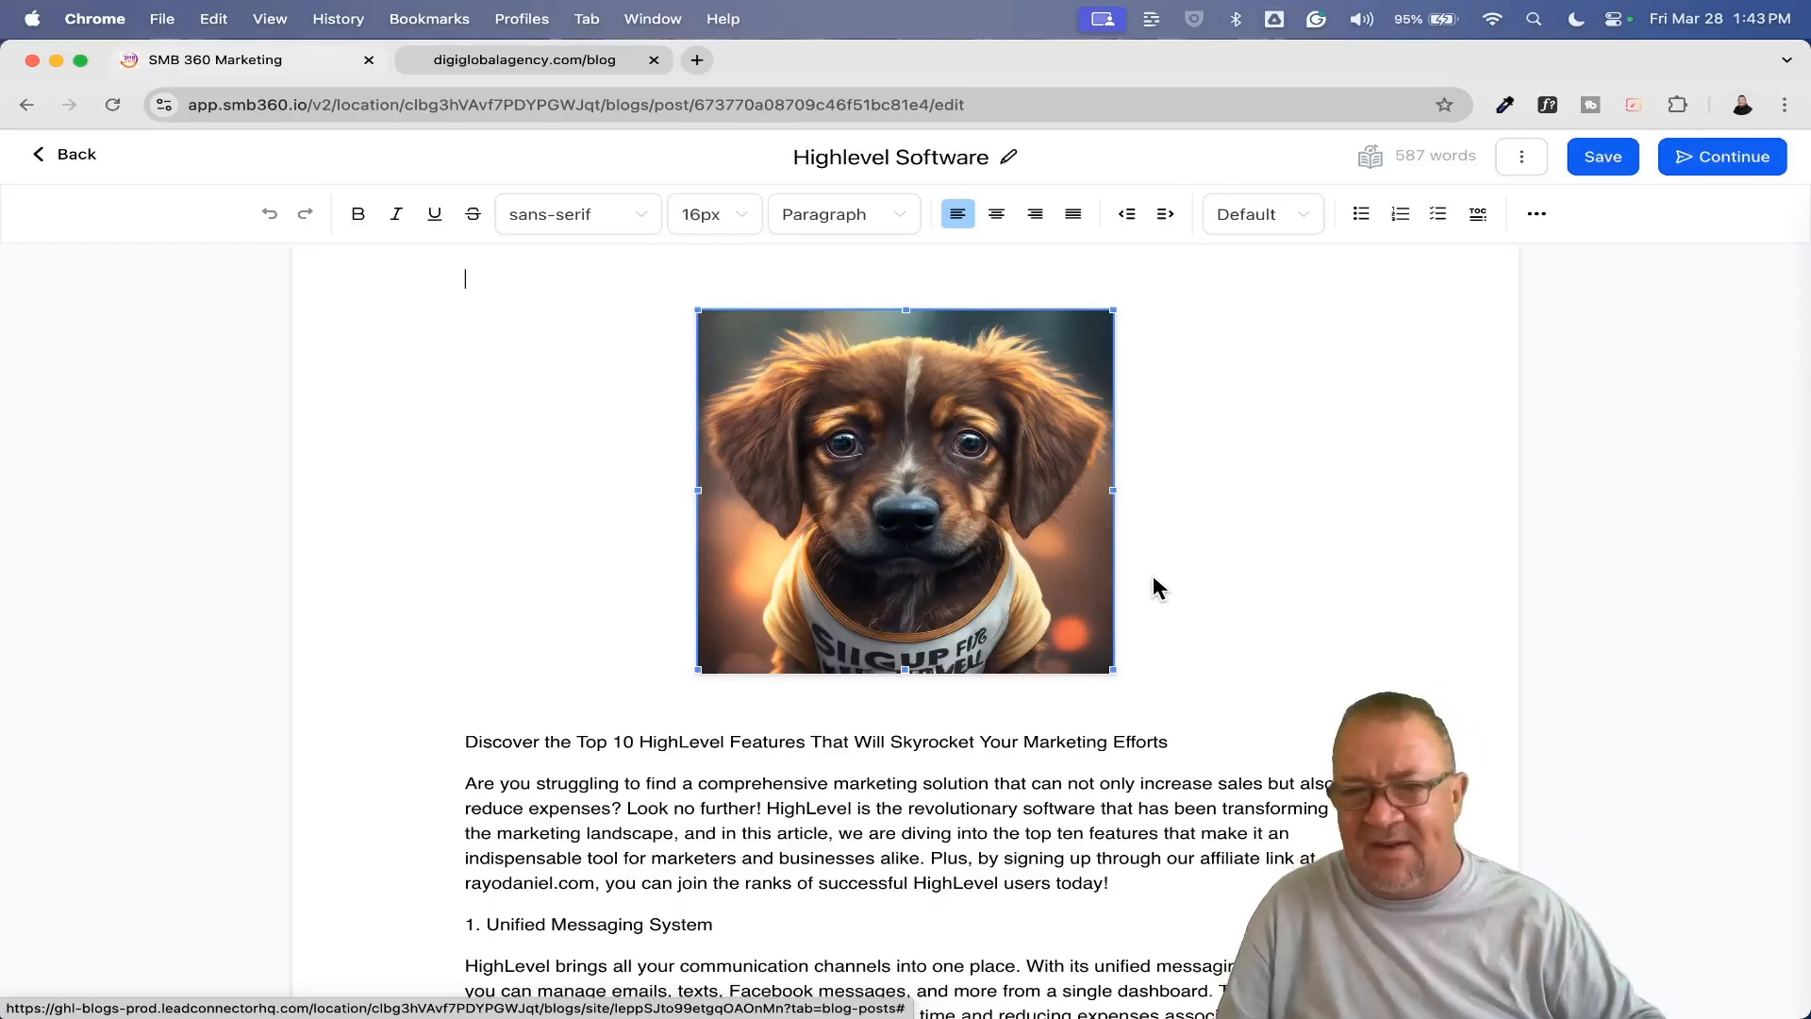
{"action": "scroll", "coordinate": [1152, 577], "scroll_direction": "down", "scroll_amount": 3}
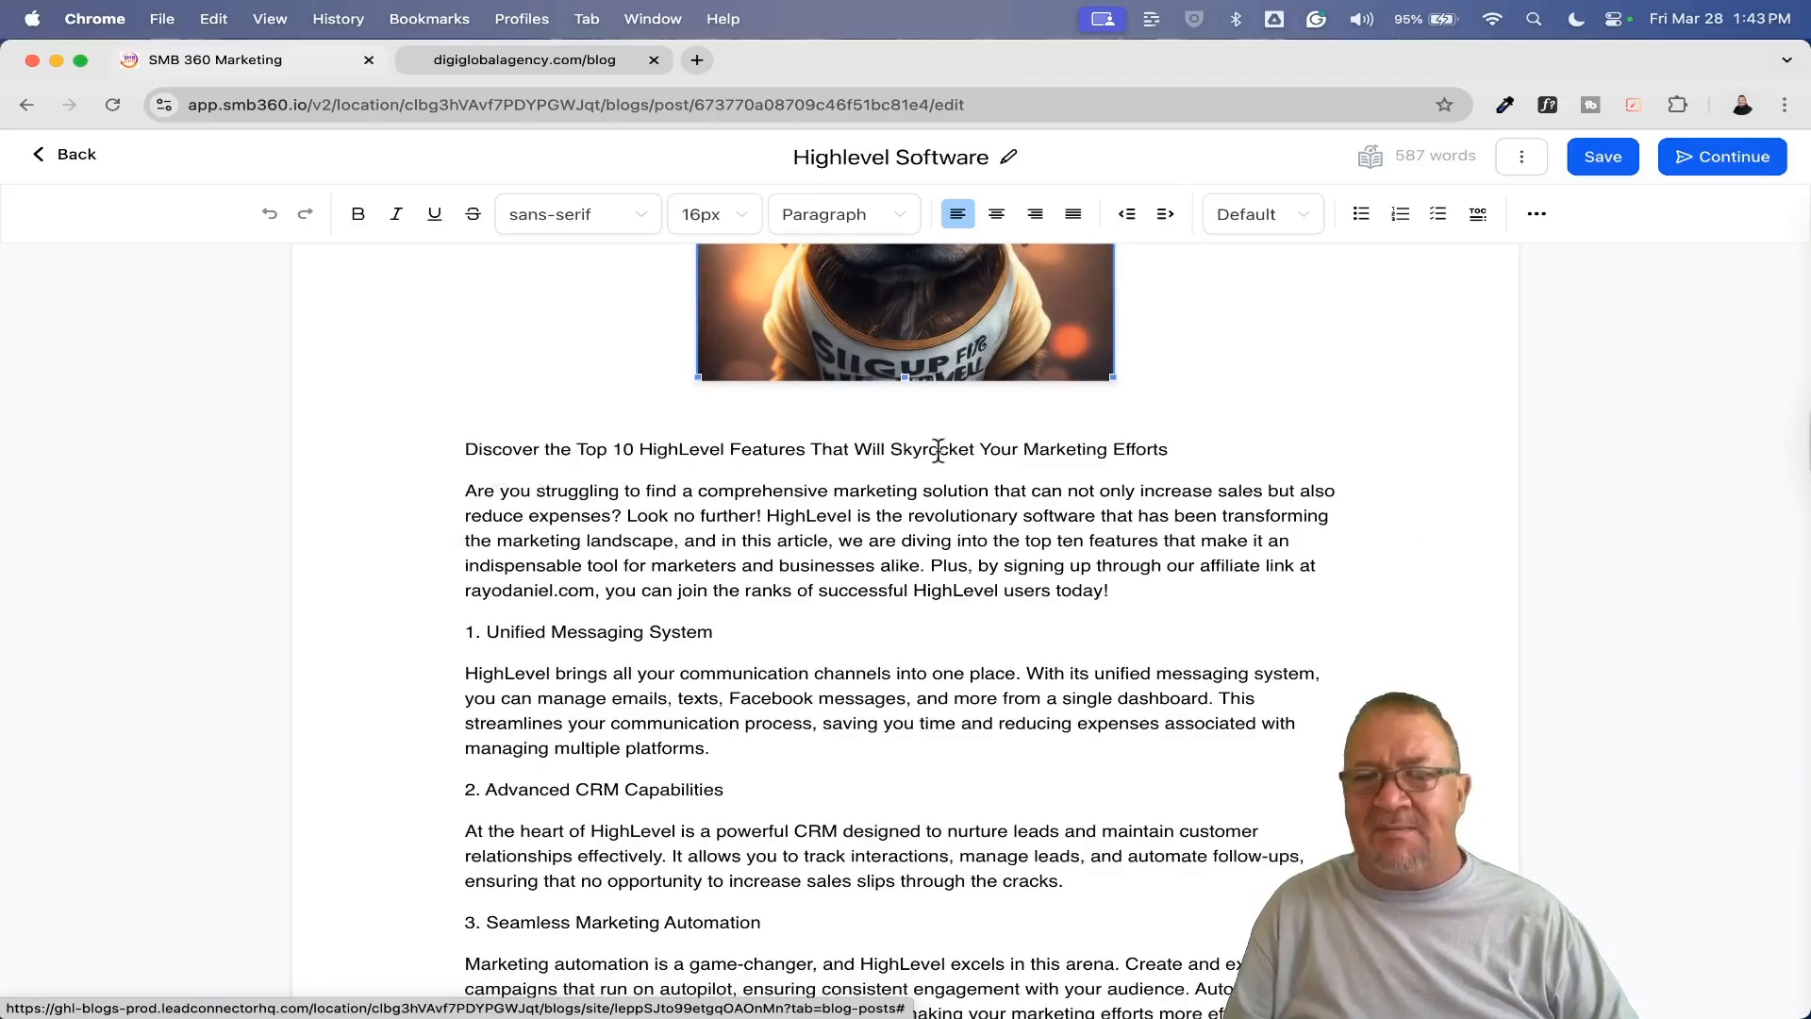
{"action": "scroll", "coordinate": [1110, 486], "scroll_direction": "down", "scroll_amount": 10}
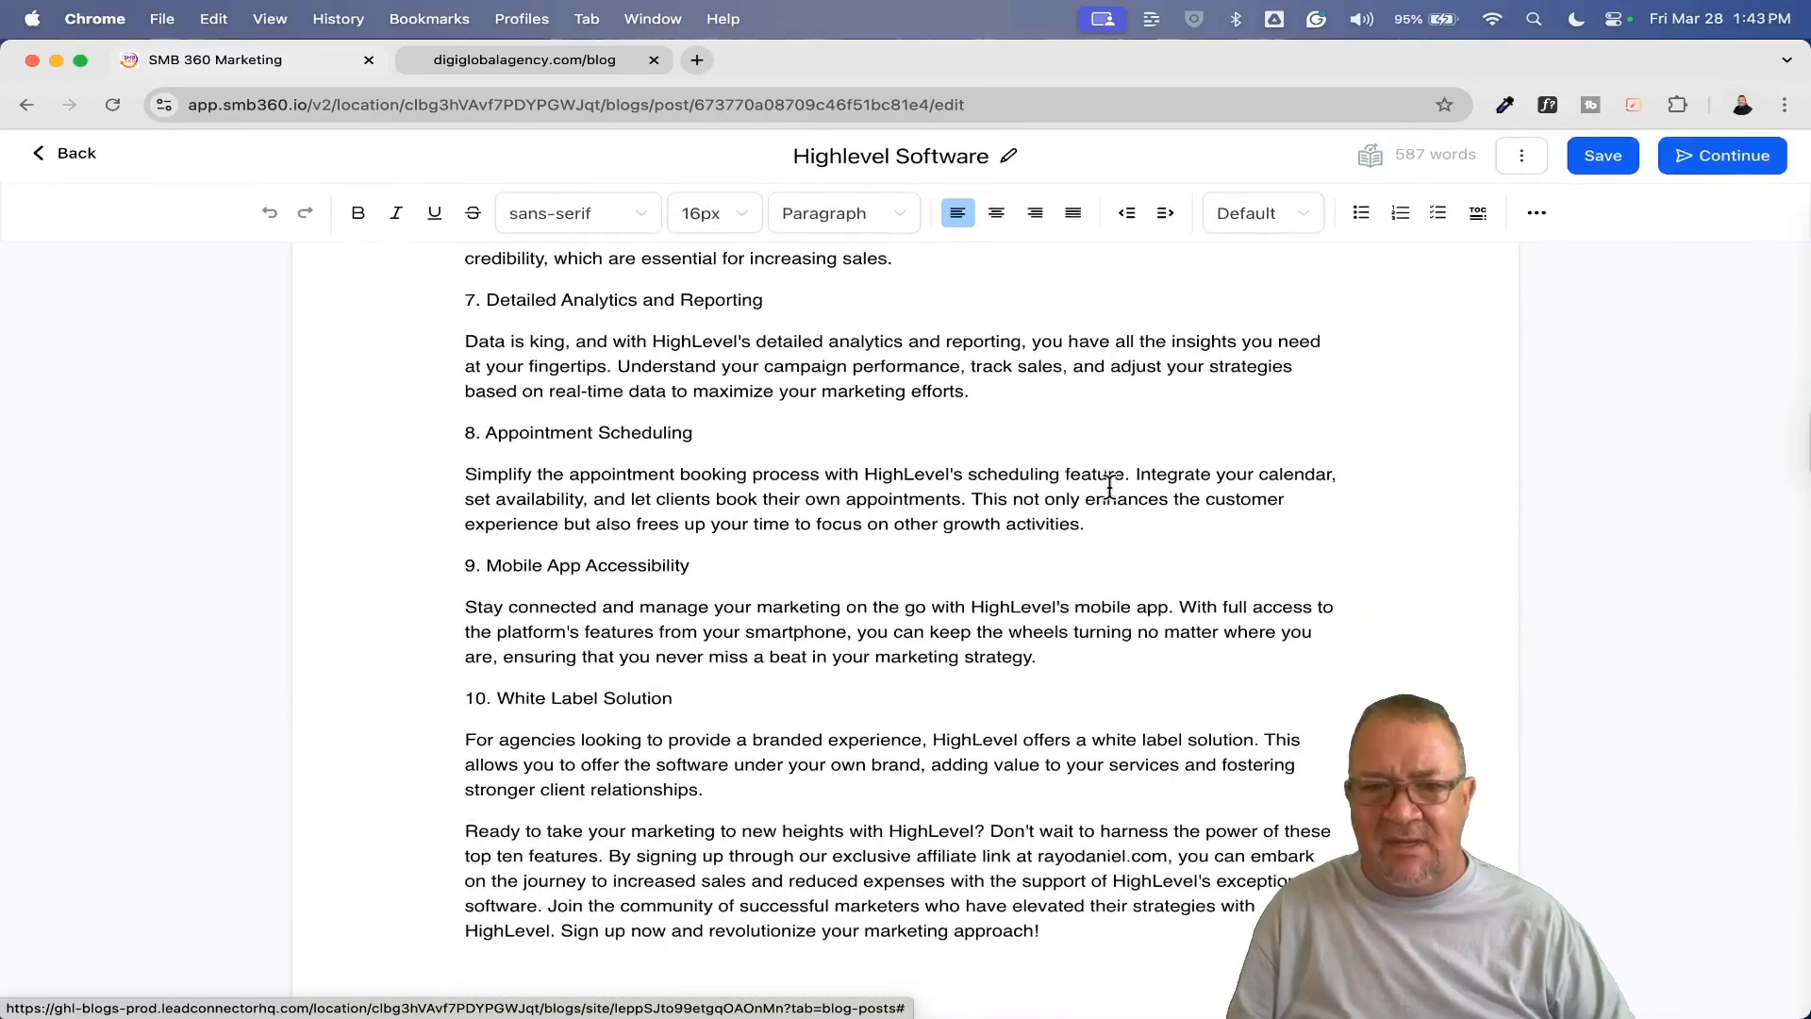
{"action": "scroll", "coordinate": [1111, 486], "scroll_direction": "up", "scroll_amount": 15}
Step: Open the Content AI generator for the post, review its Generate Content fields, and close it without generating anything
{"action": "left_click", "coordinate": [1537, 224]}
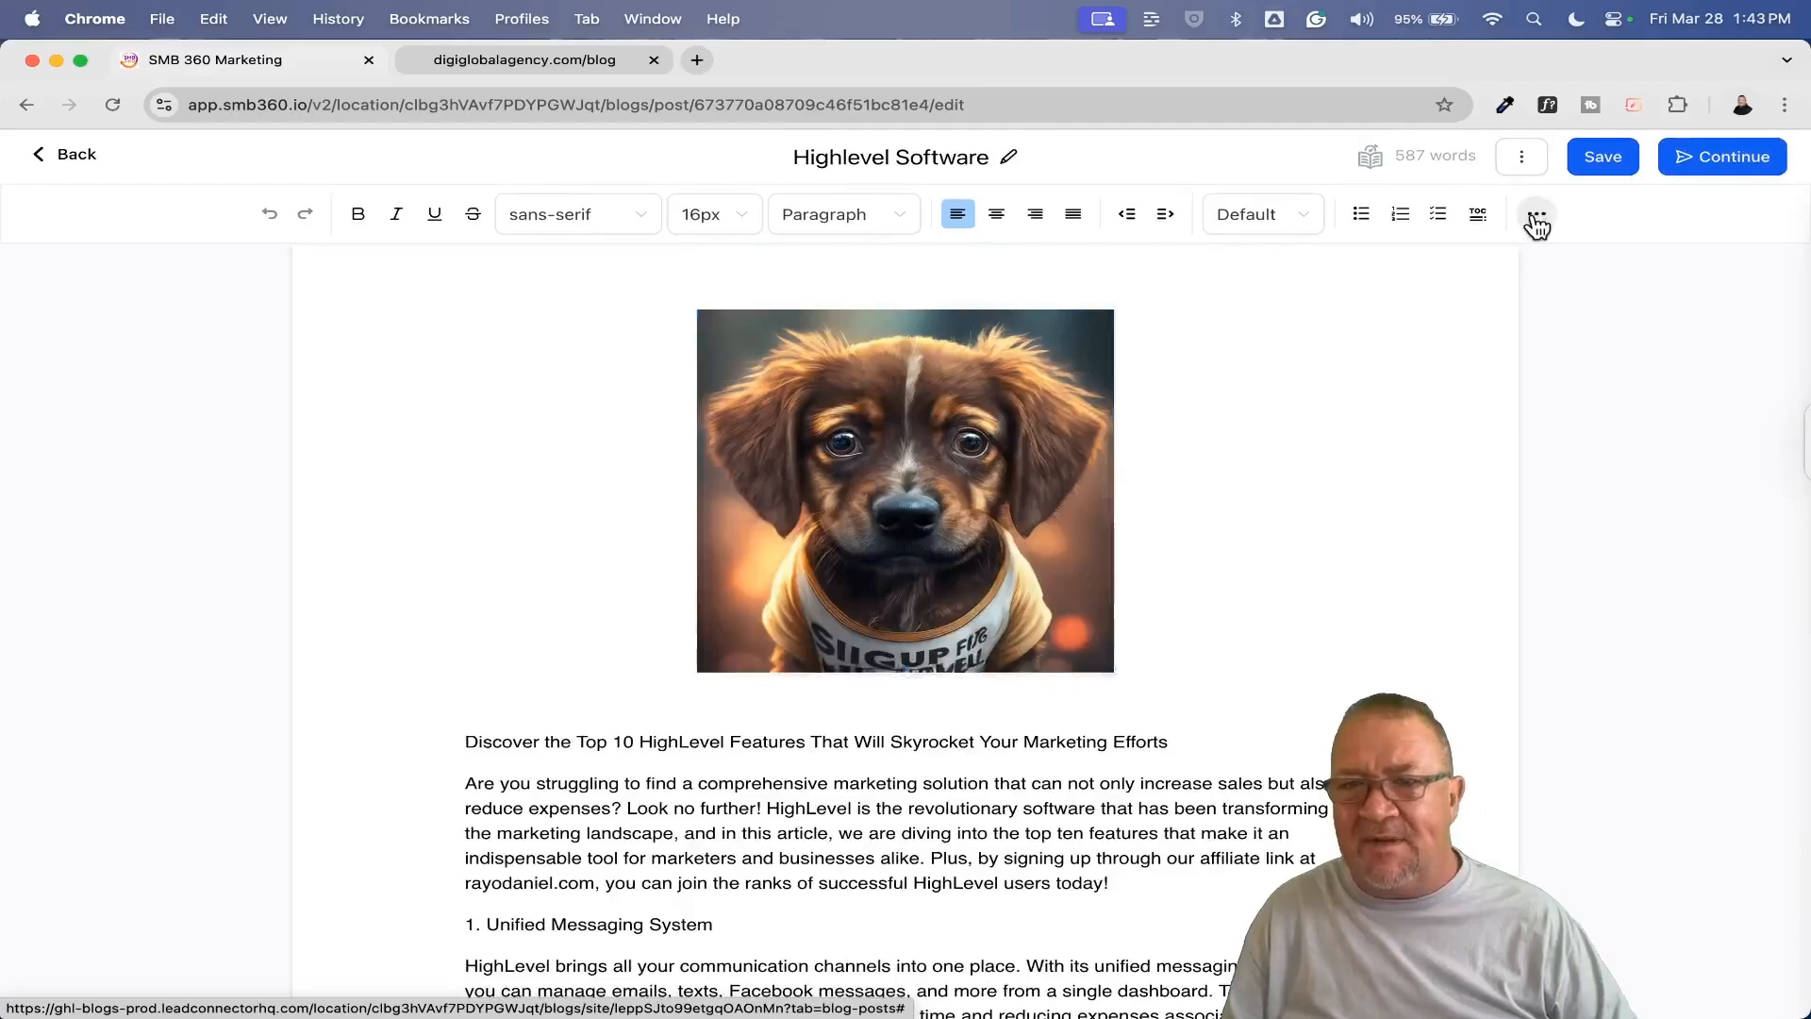
{"action": "left_click", "coordinate": [1537, 594]}
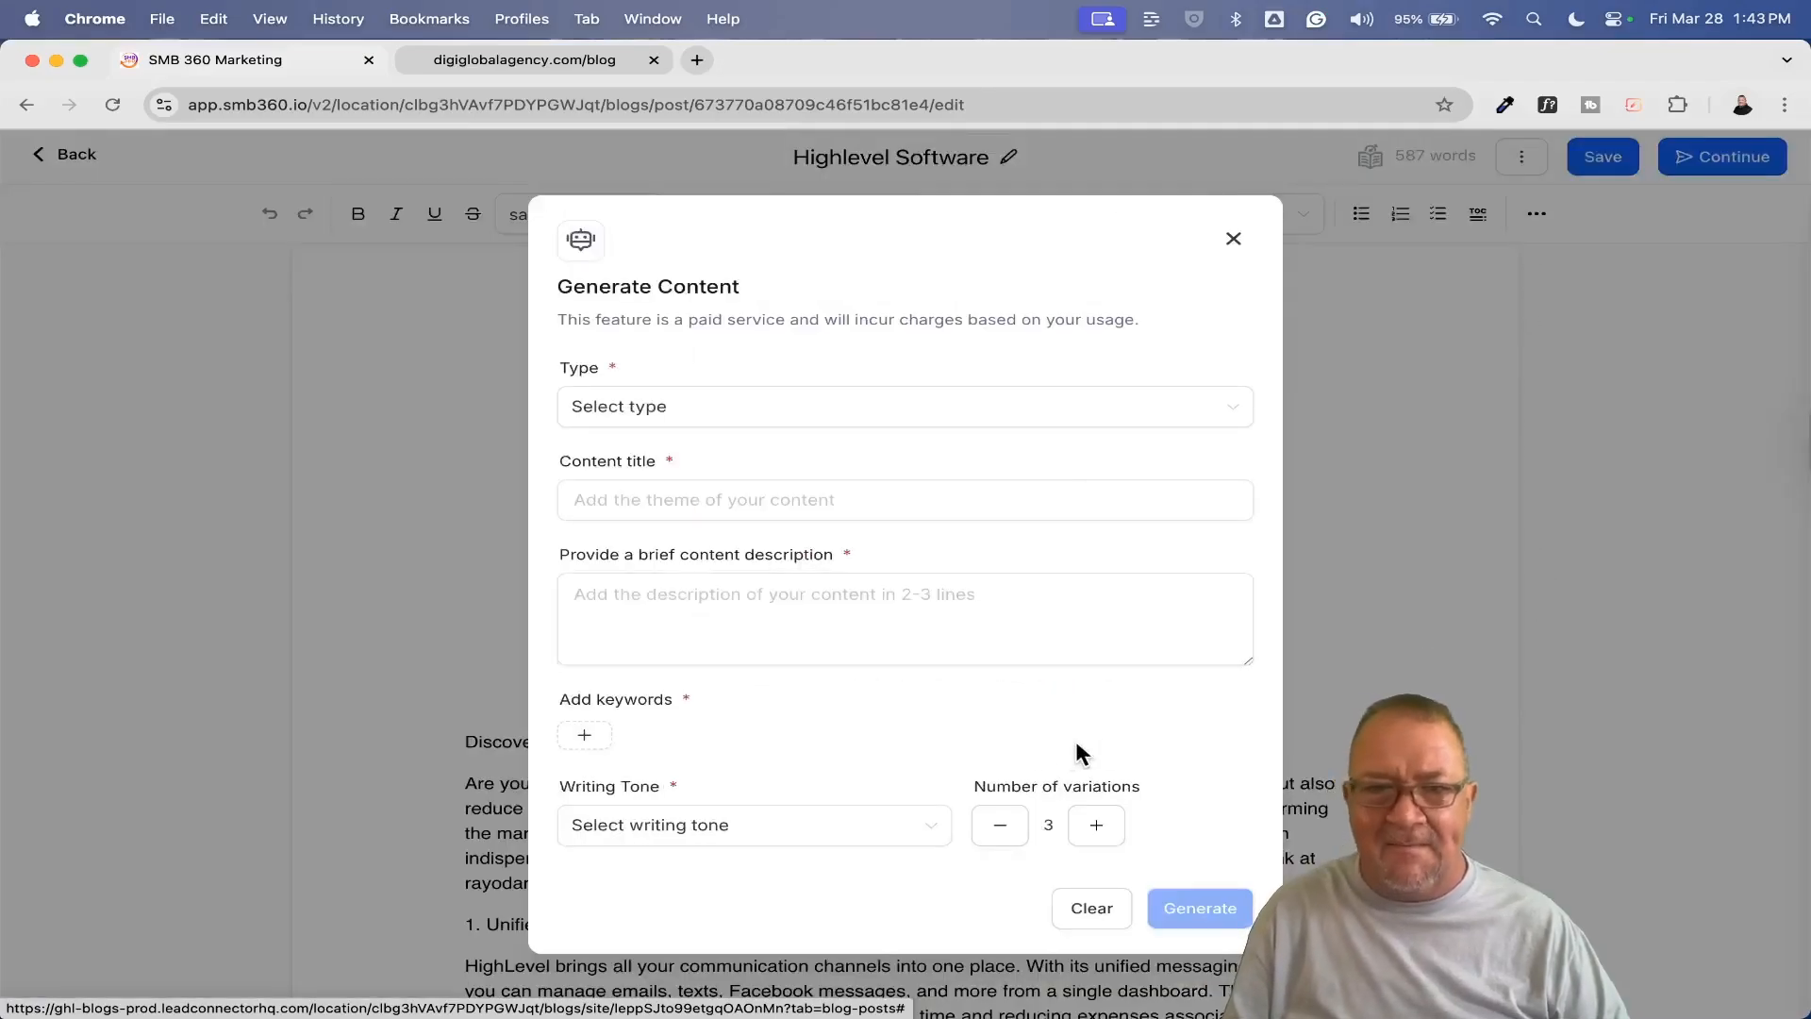
{"action": "left_click", "coordinate": [837, 425]}
{"action": "left_click", "coordinate": [1233, 240]}
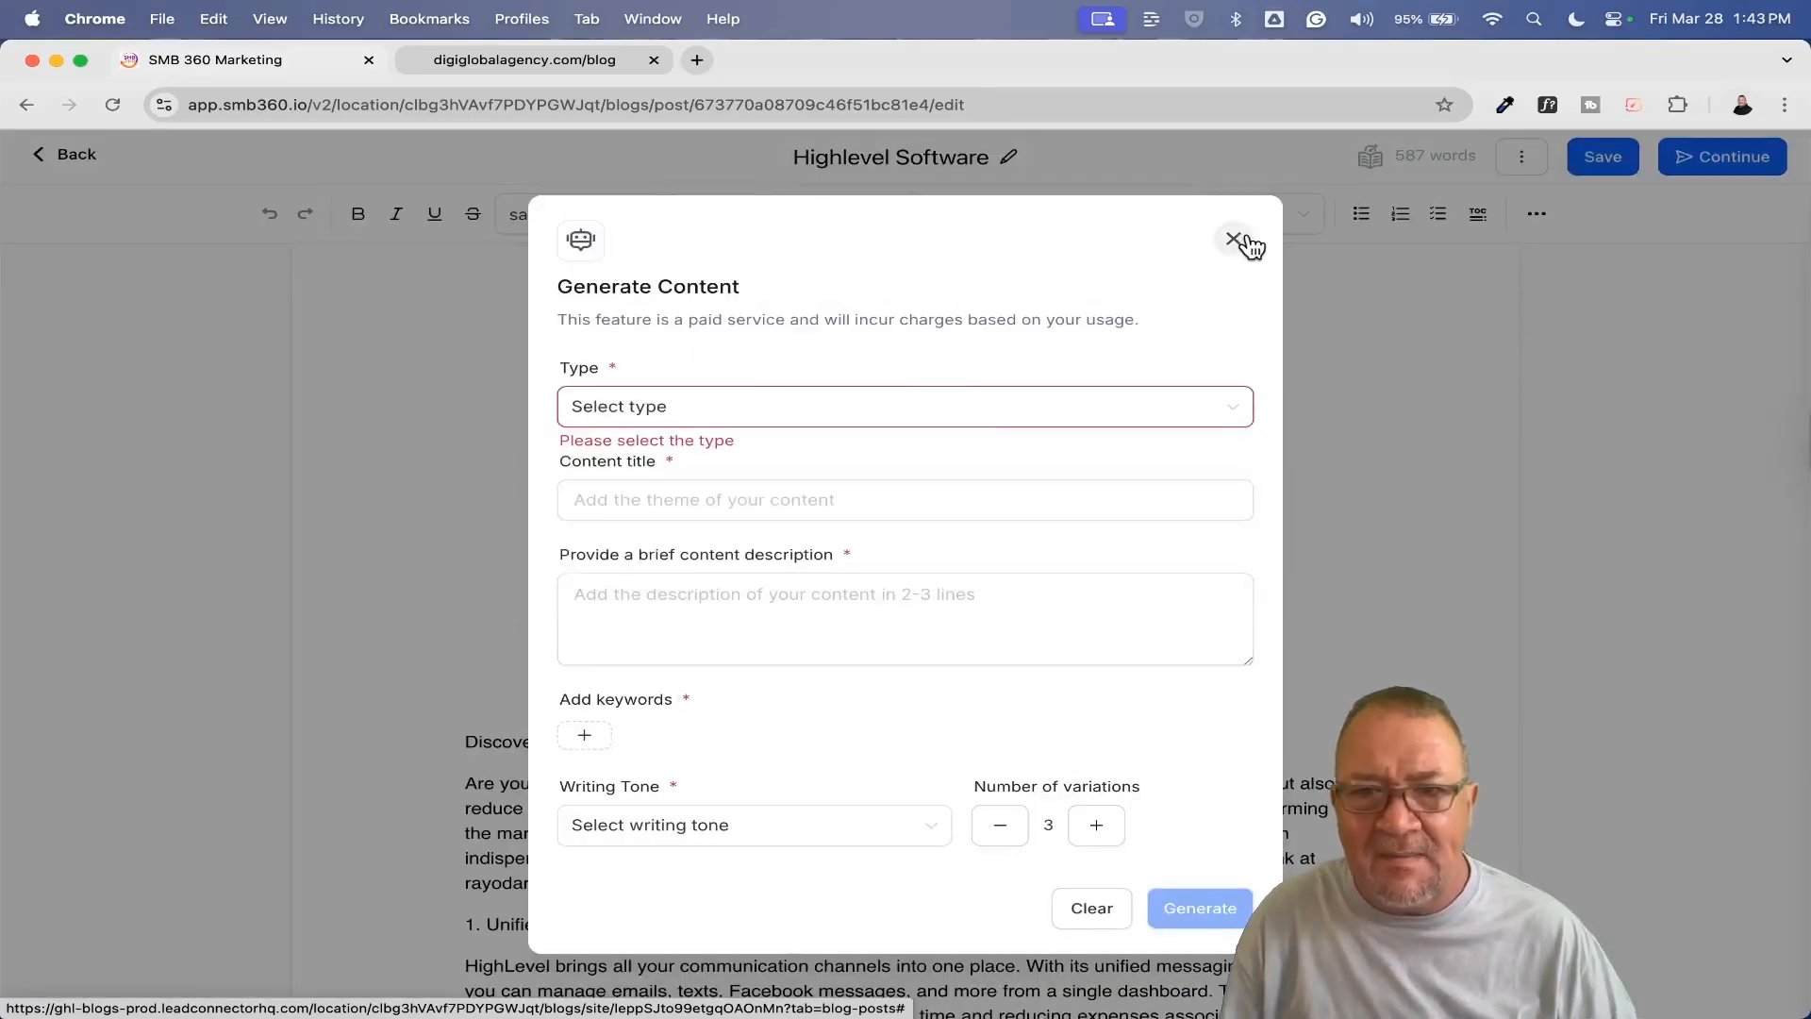
{"action": "left_click", "coordinate": [1233, 240]}
Step: Open the puppy image's settings, review its size, alt text and link options, and cancel without changes
{"action": "left_click", "coordinate": [1045, 436]}
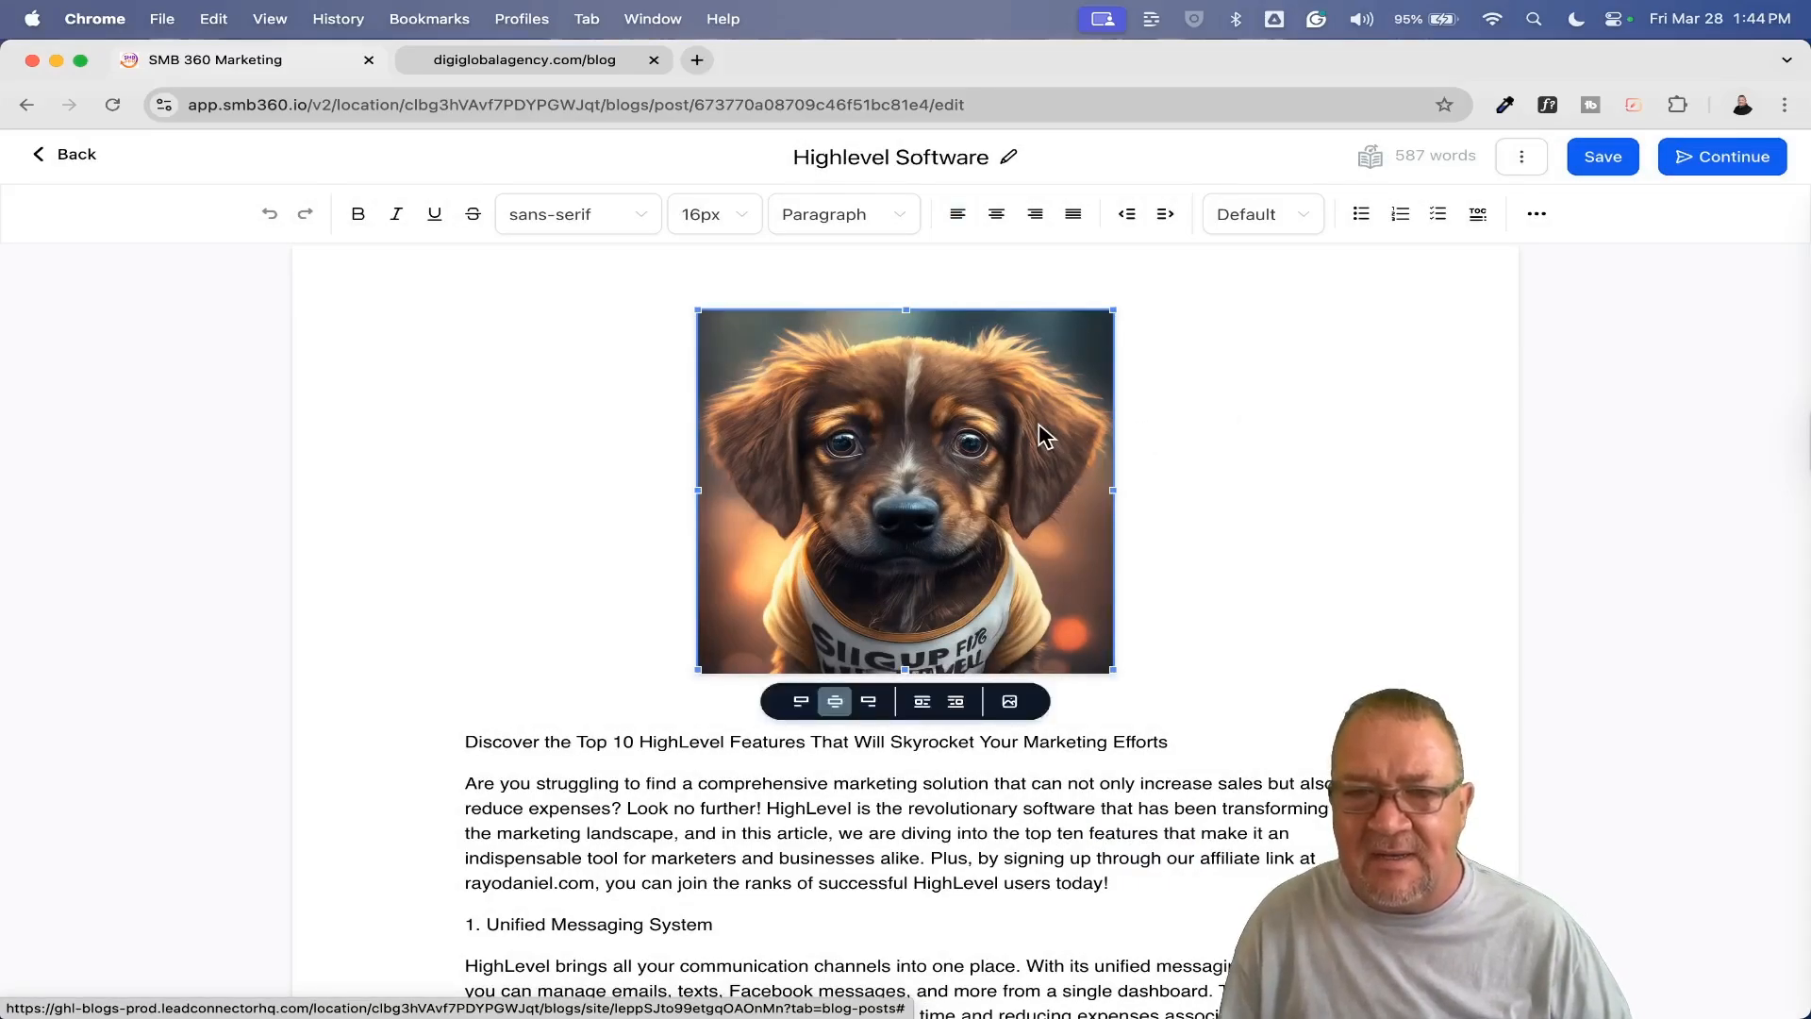
{"action": "left_click", "coordinate": [1010, 699]}
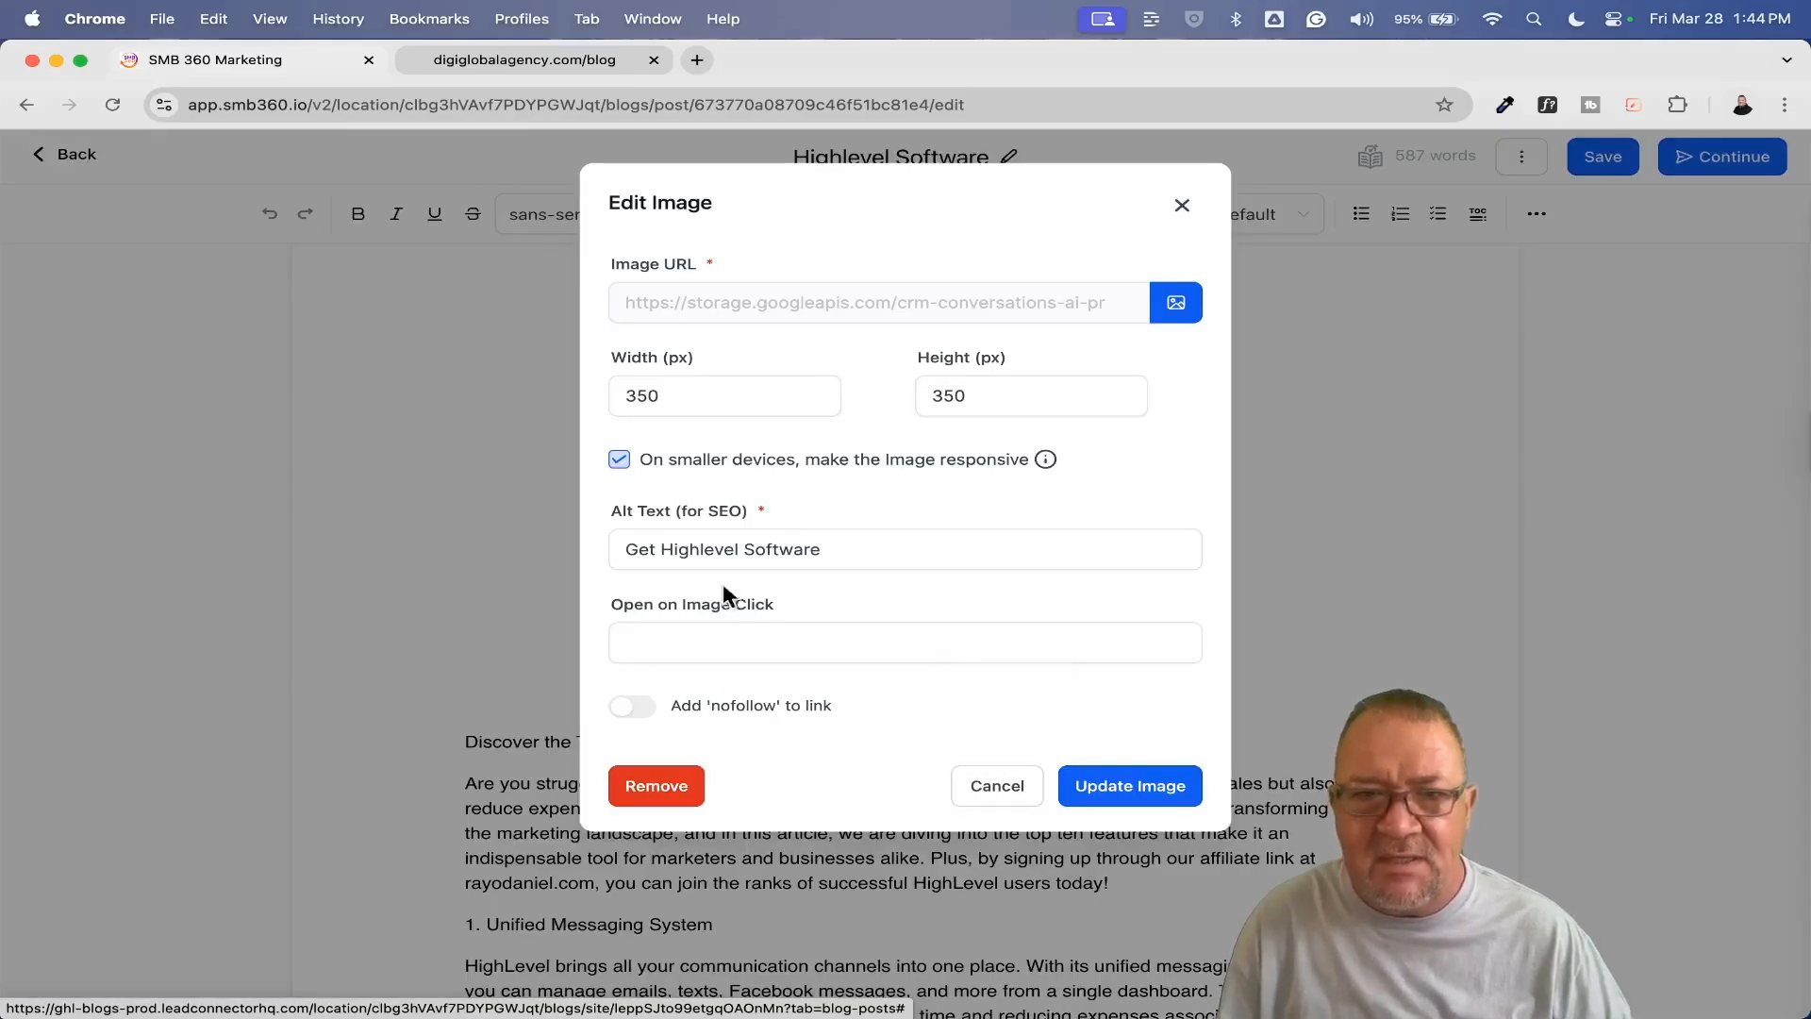
{"action": "left_click", "coordinate": [998, 785]}
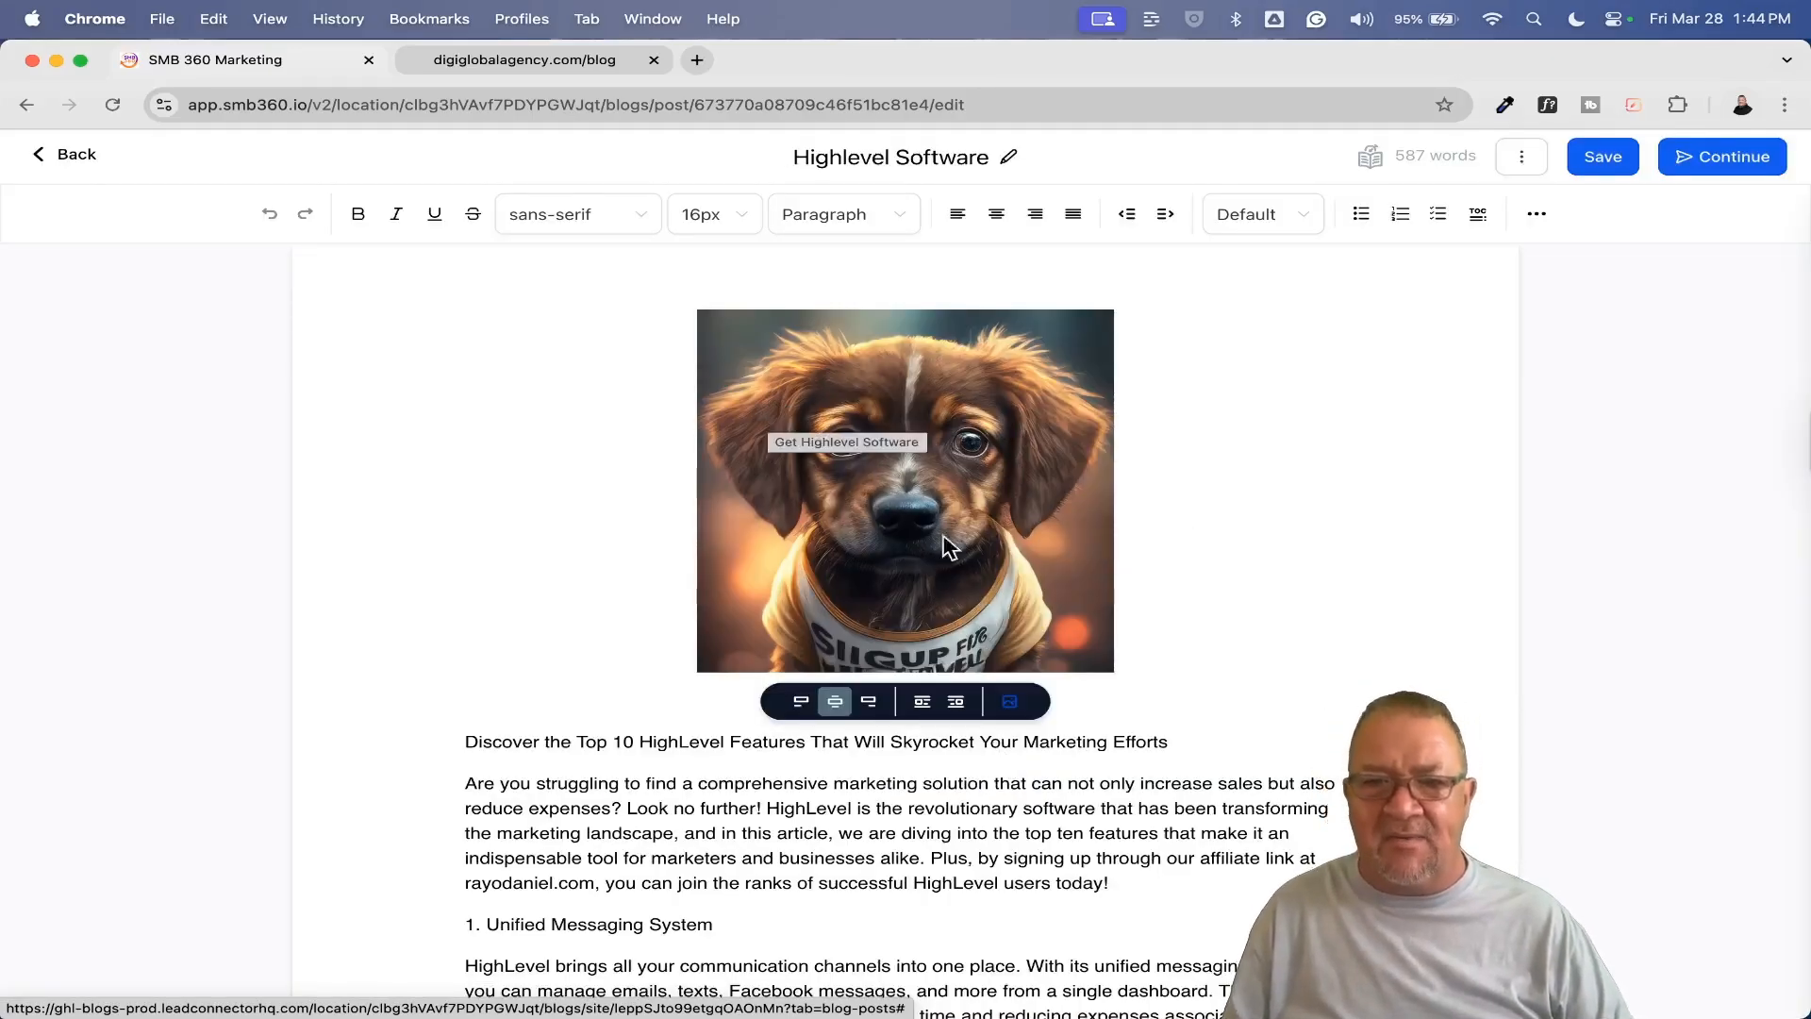
Step: Look over the article's numbered sections and highlight the "1. Unified Messaging System" heading as an example
{"action": "scroll", "coordinate": [1037, 811], "scroll_direction": "down", "scroll_amount": 10}
{"action": "scroll", "coordinate": [1041, 820], "scroll_direction": "up", "scroll_amount": 10}
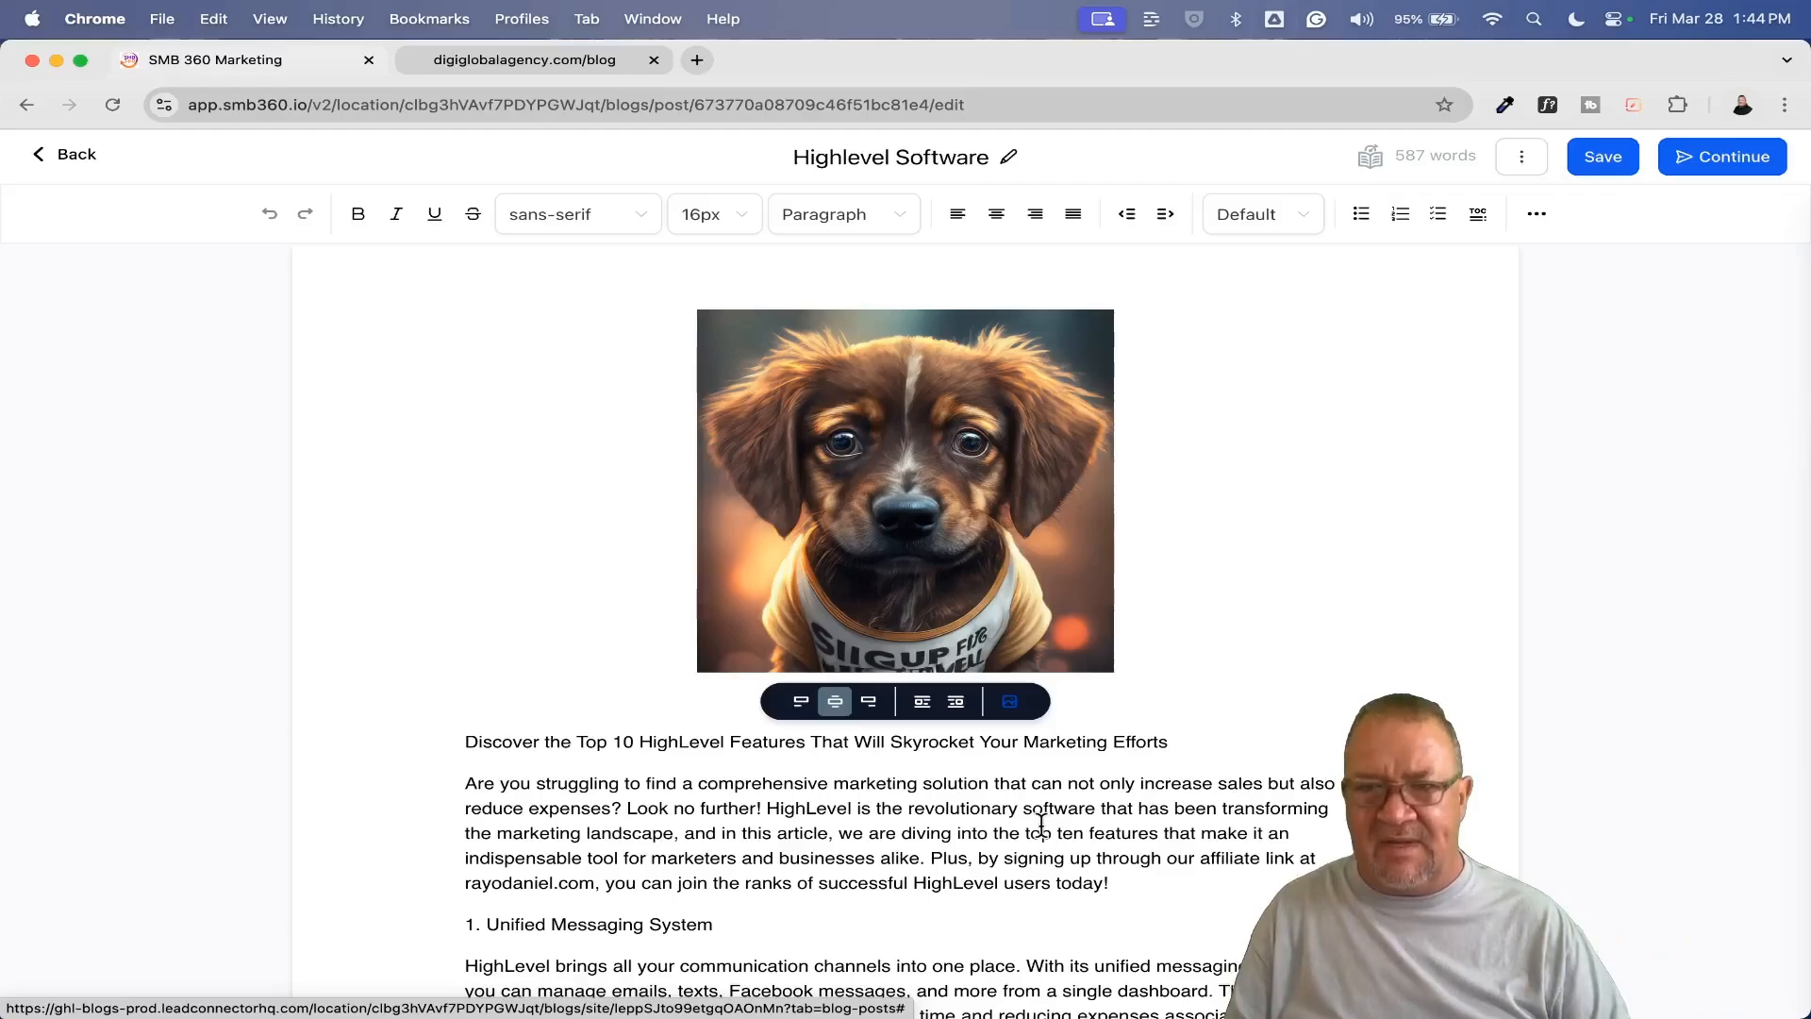
{"action": "scroll", "coordinate": [722, 901], "scroll_direction": "down", "scroll_amount": 3}
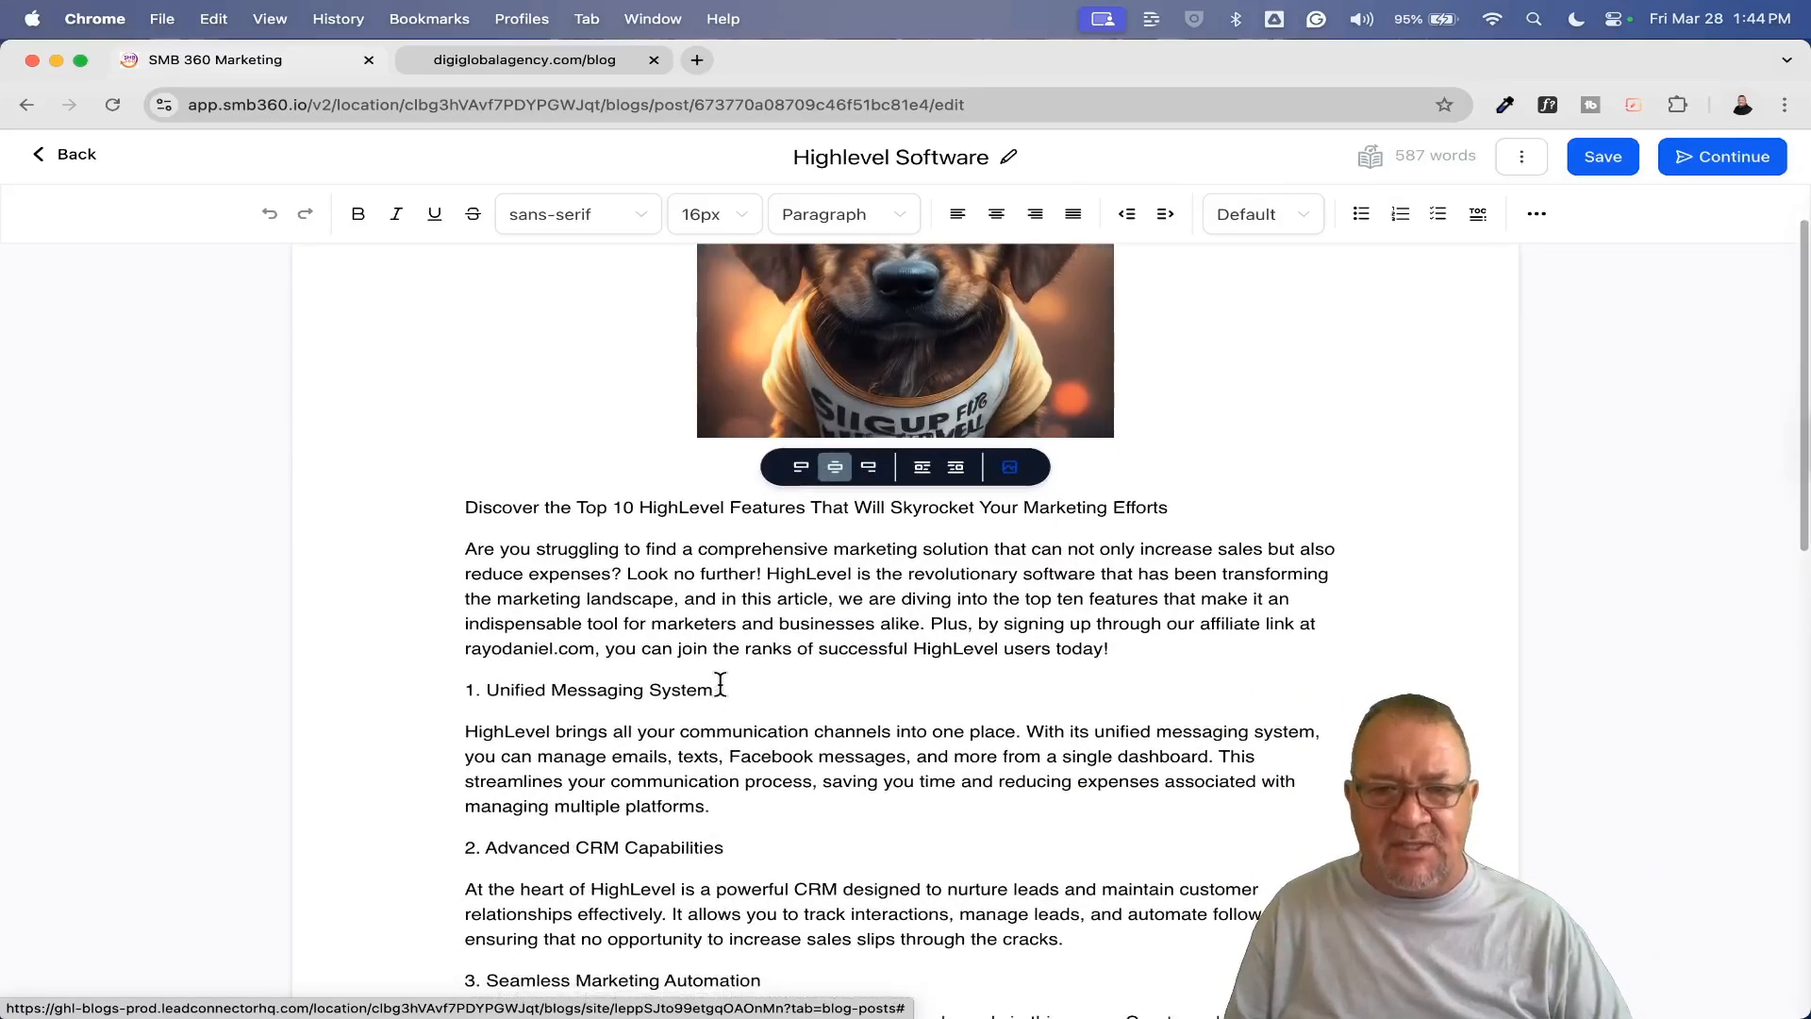
{"action": "left_click_drag", "start_coordinate": [715, 690], "coordinate": [438, 694]}
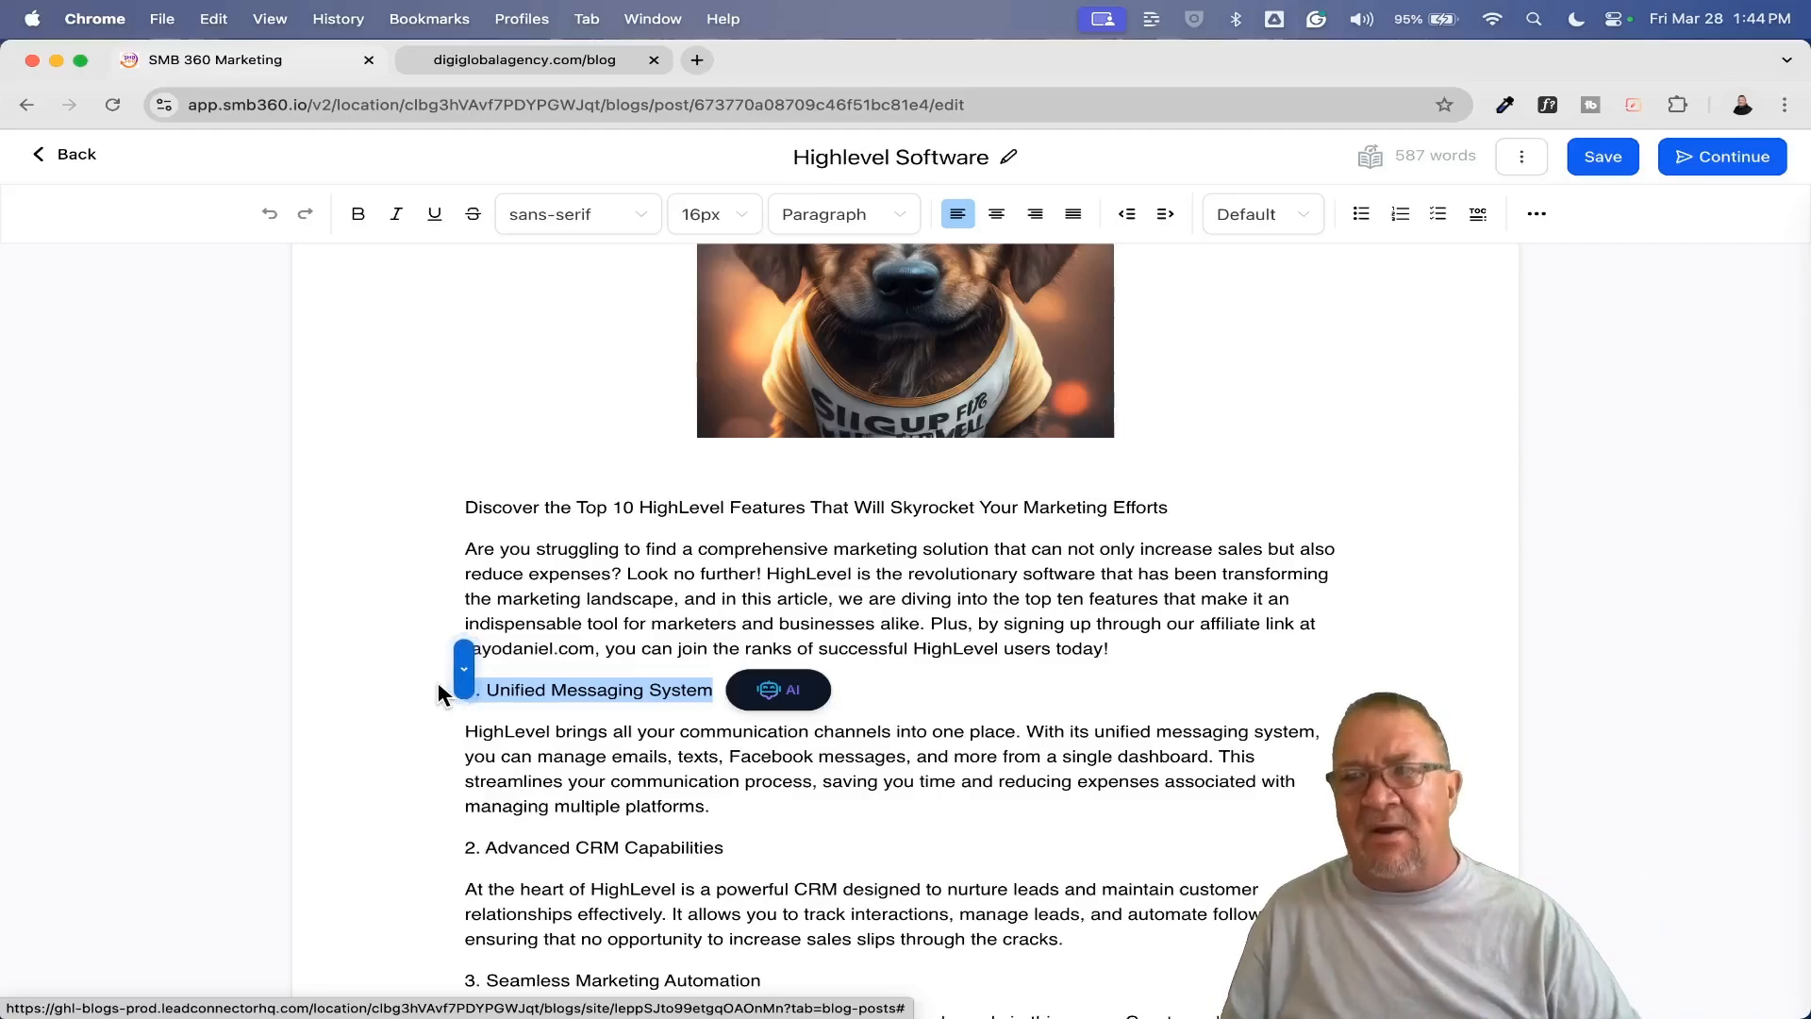
{"action": "left_click", "coordinate": [1229, 535]}
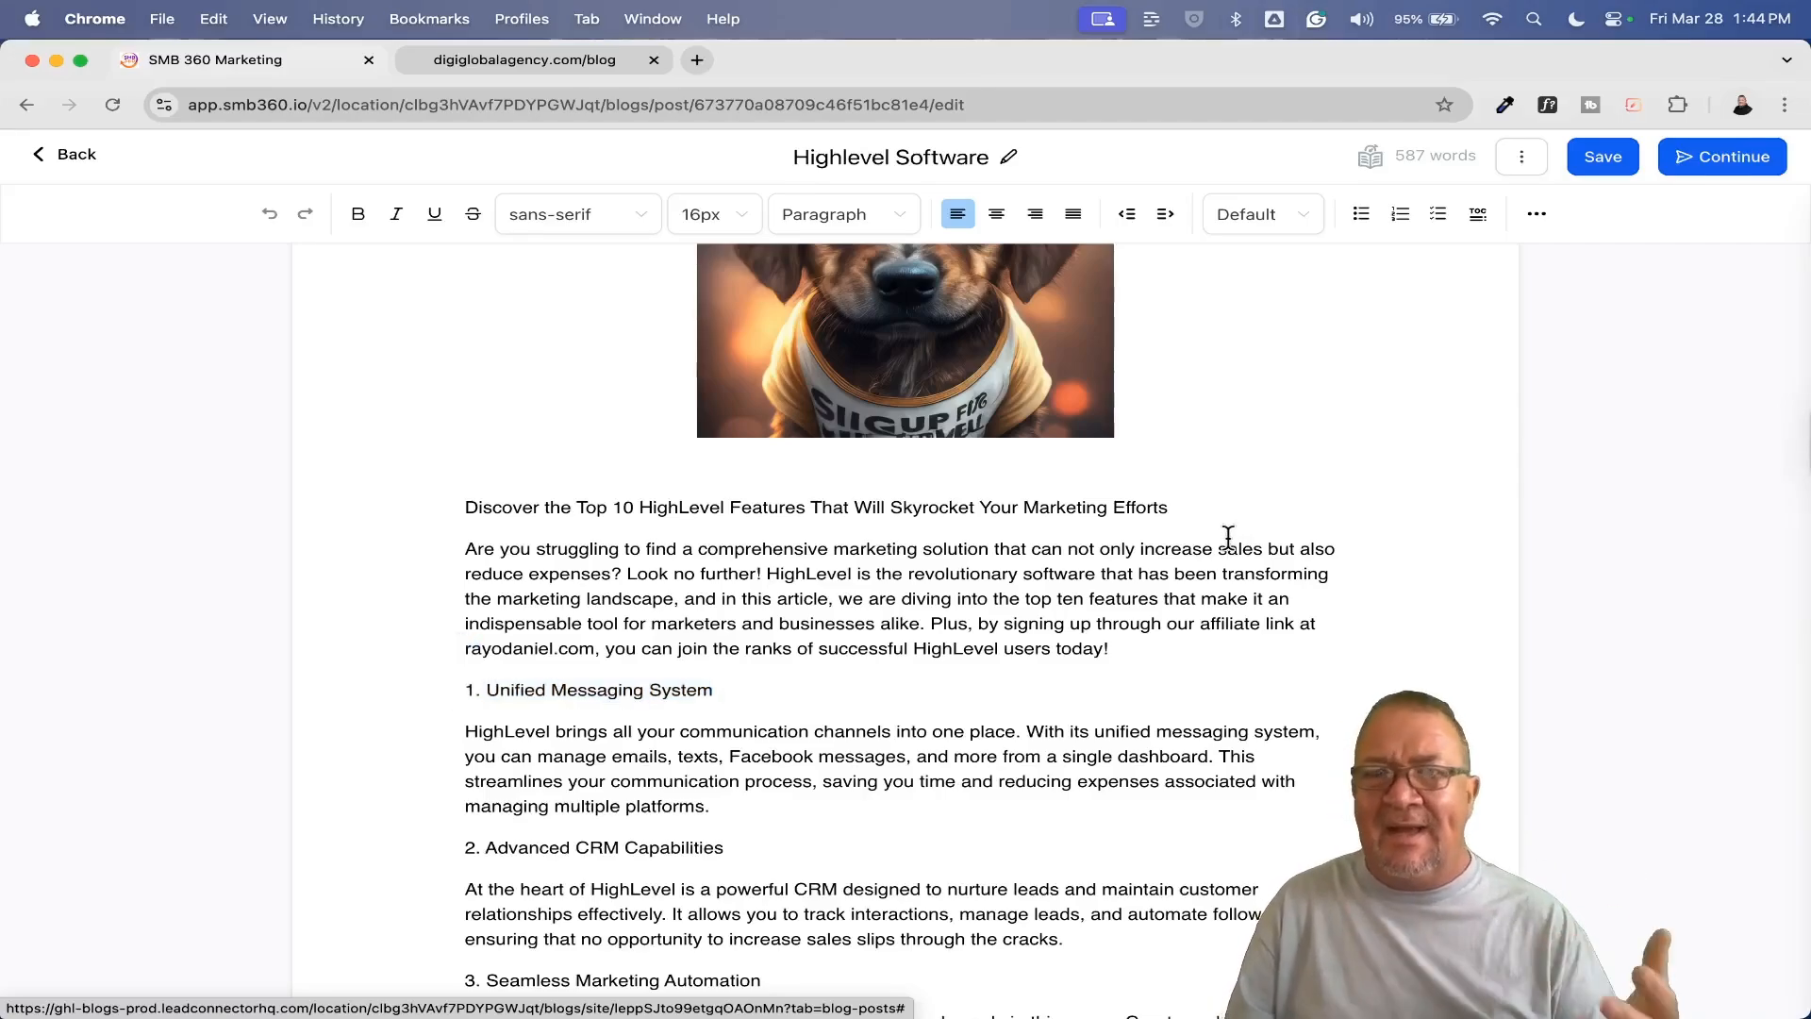
Step: Continue to the post's Publish or Schedule settings and examine the URL Slug and Canonical Link fields
{"action": "left_click", "coordinate": [1719, 159]}
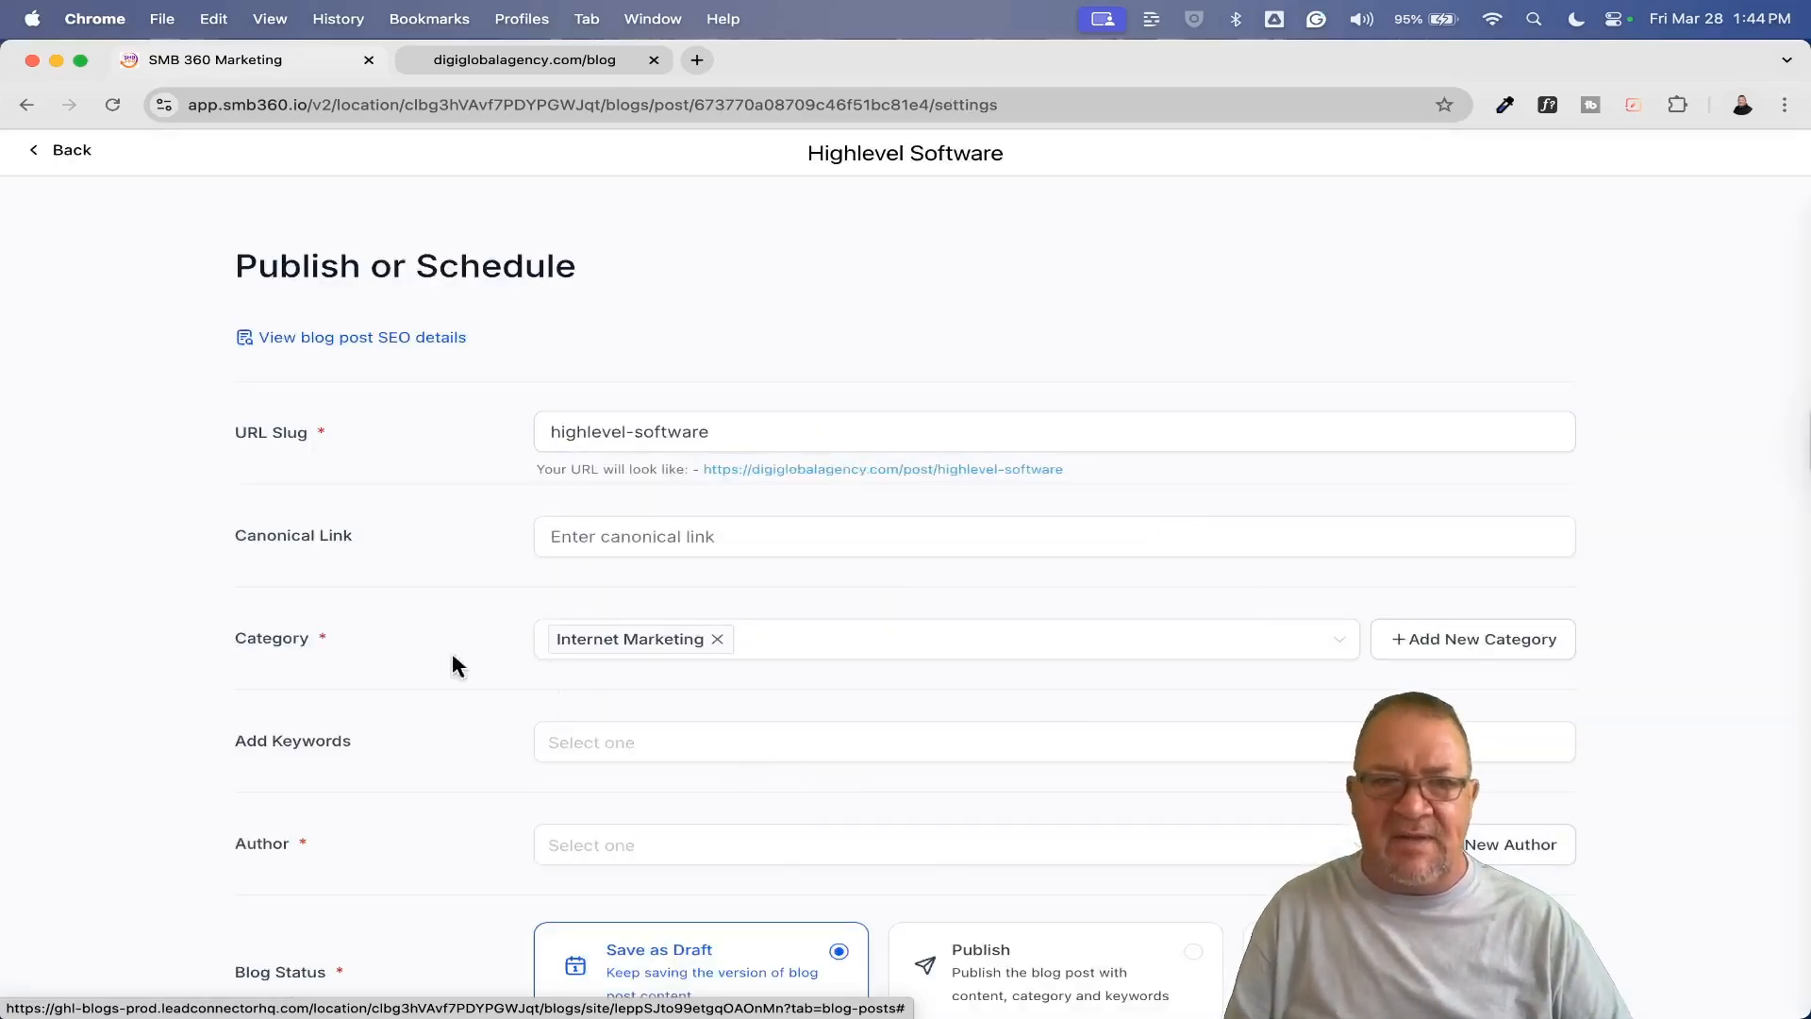
{"action": "left_click_drag", "start_coordinate": [745, 432], "coordinate": [416, 428]}
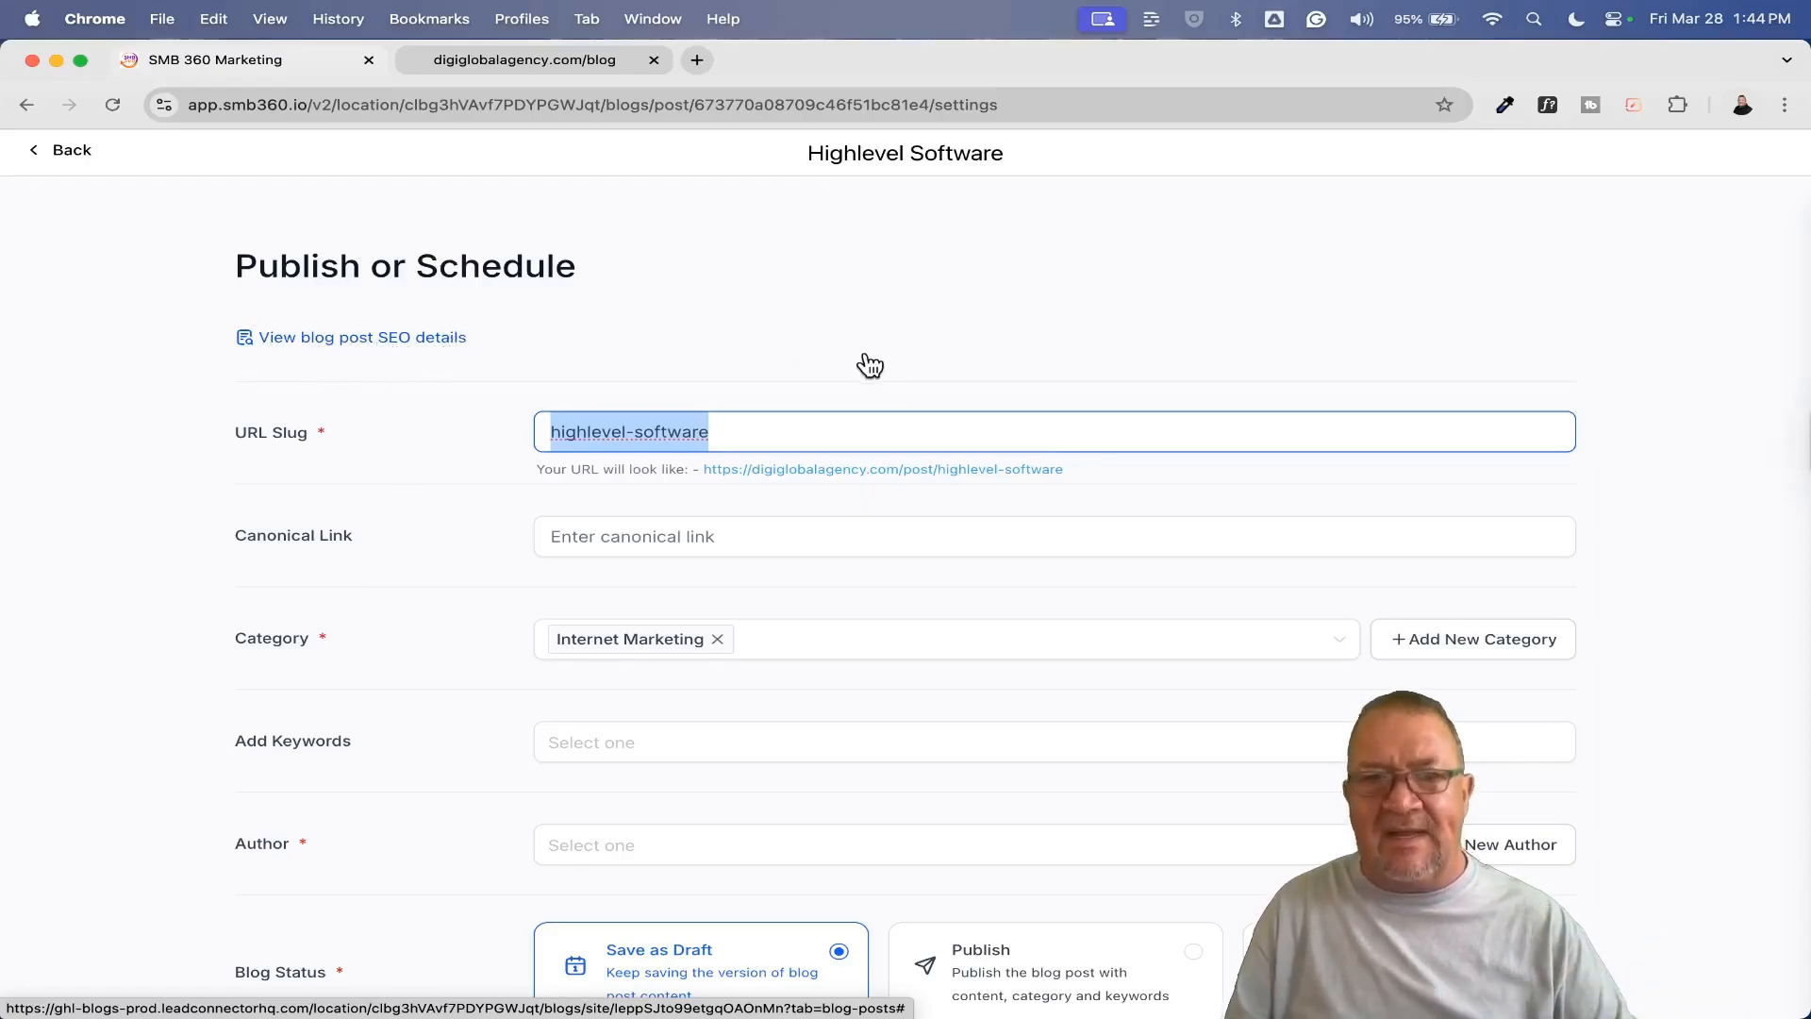
{"action": "left_click", "coordinate": [745, 434]}
{"action": "left_click_drag", "start_coordinate": [773, 435], "coordinate": [509, 441]}
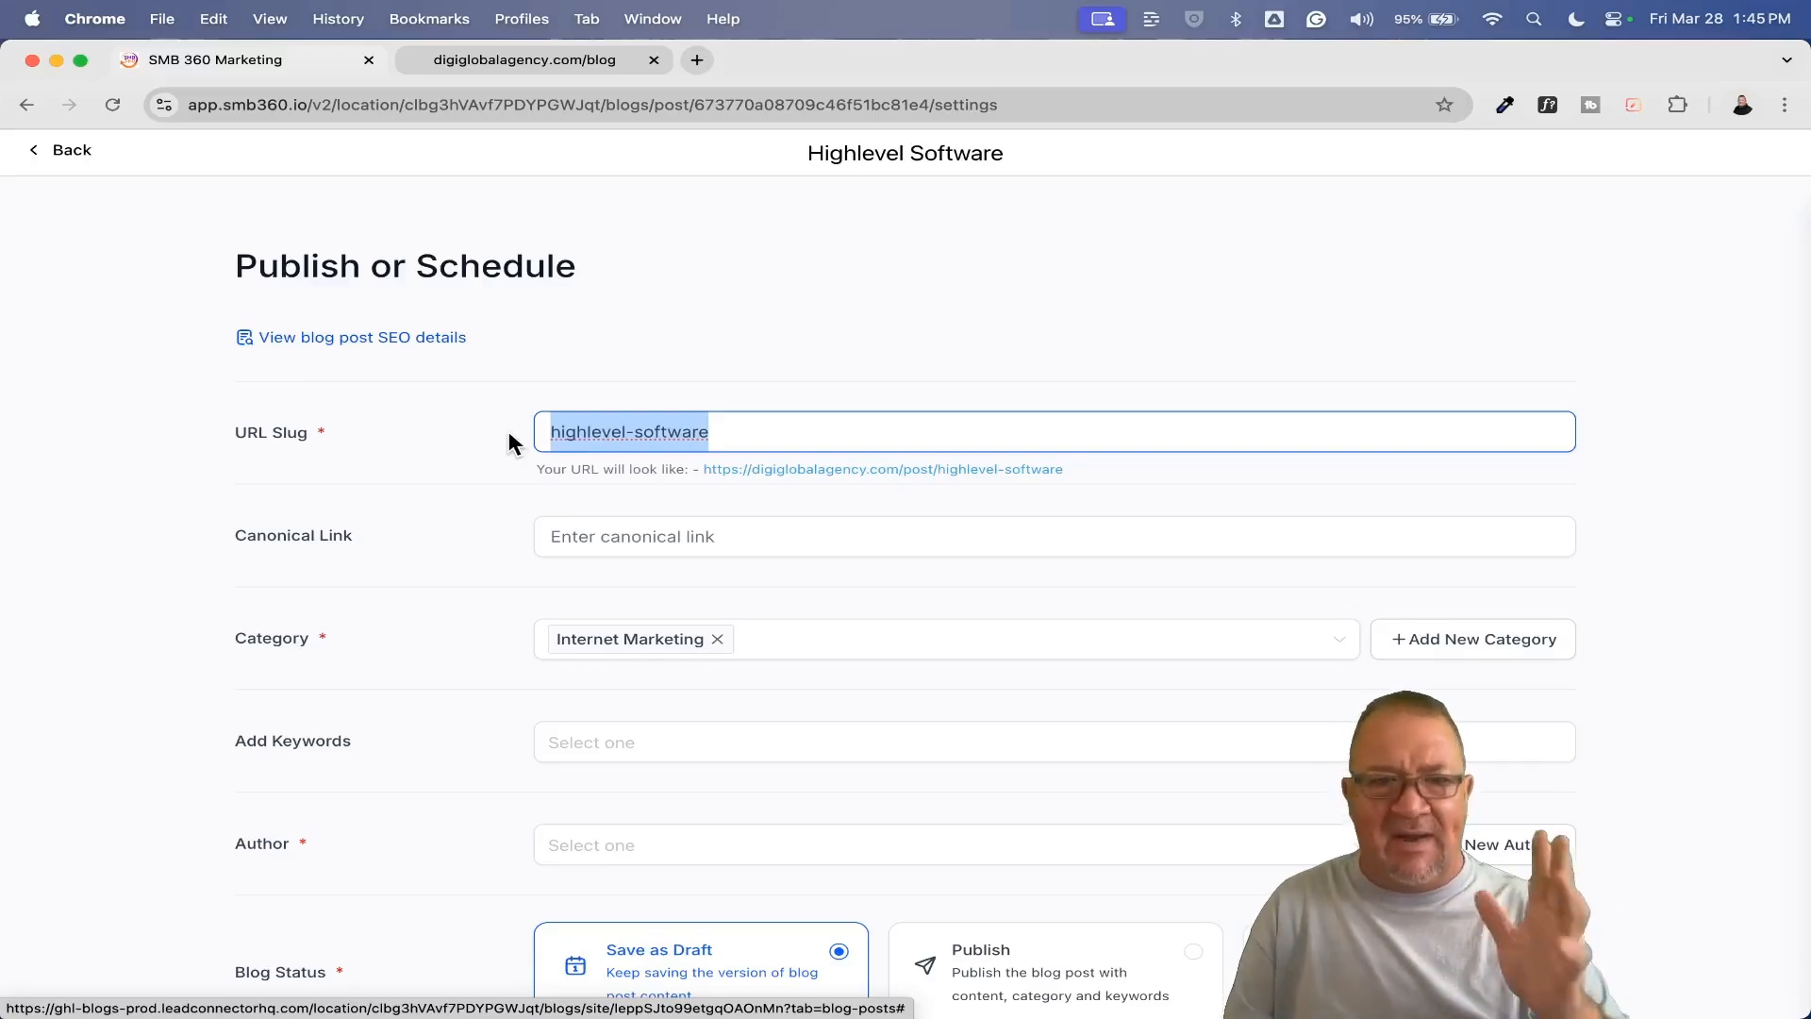
{"action": "left_click", "coordinate": [472, 530]}
{"action": "left_click_drag", "start_coordinate": [232, 536], "coordinate": [359, 534]}
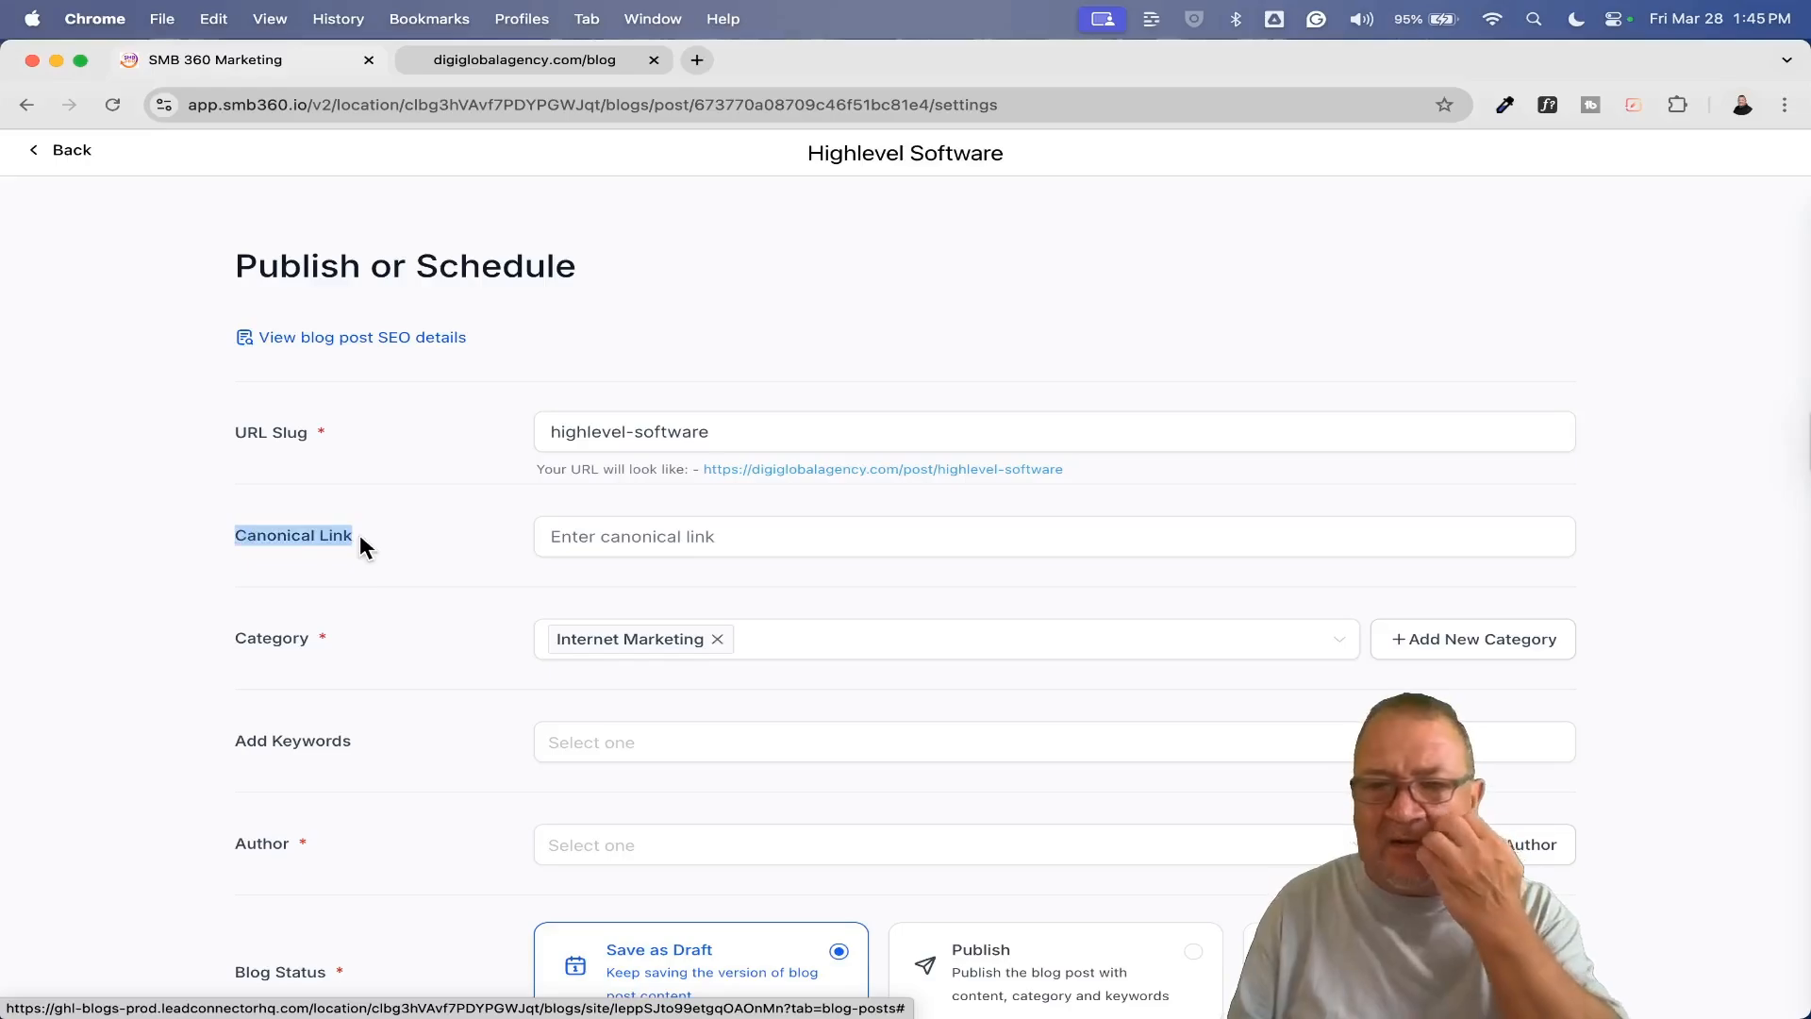
Step: Check the post's category and keyword fields, and assign the existing author to the post
{"action": "left_click", "coordinate": [1330, 651]}
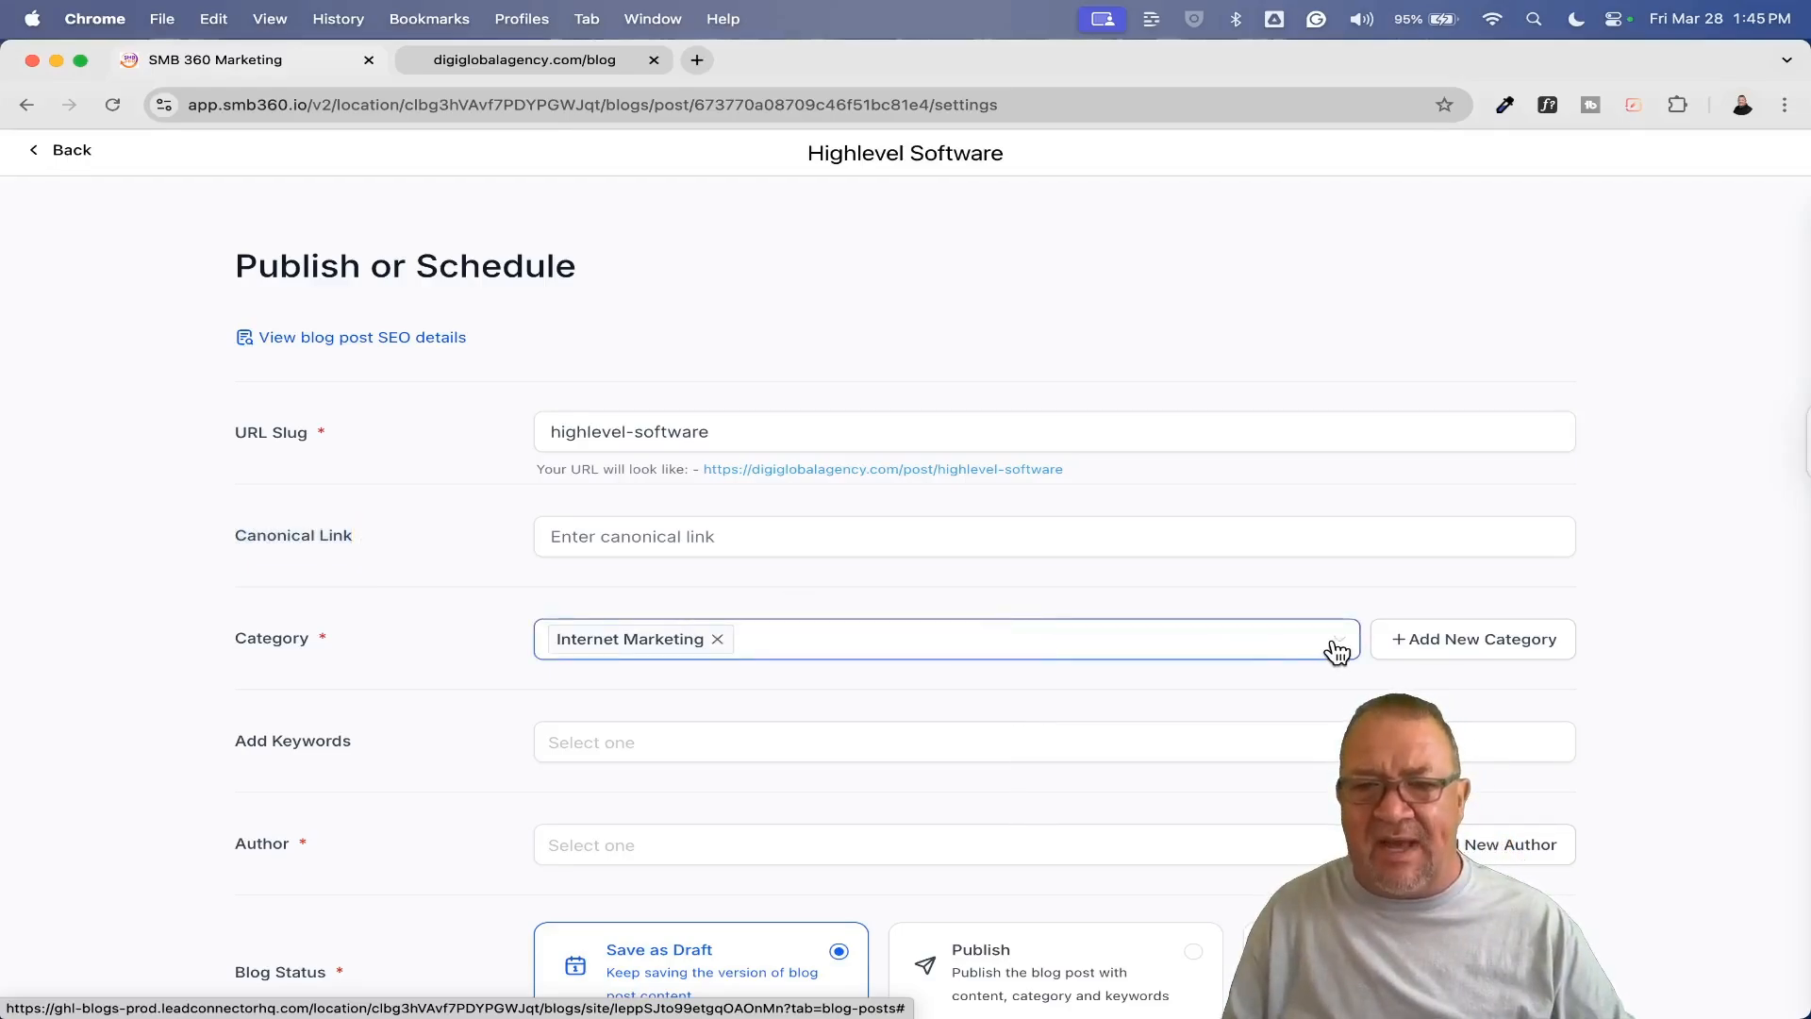
{"action": "left_click", "coordinate": [1301, 604]}
{"action": "scroll", "coordinate": [1213, 706], "scroll_direction": "down", "scroll_amount": 3}
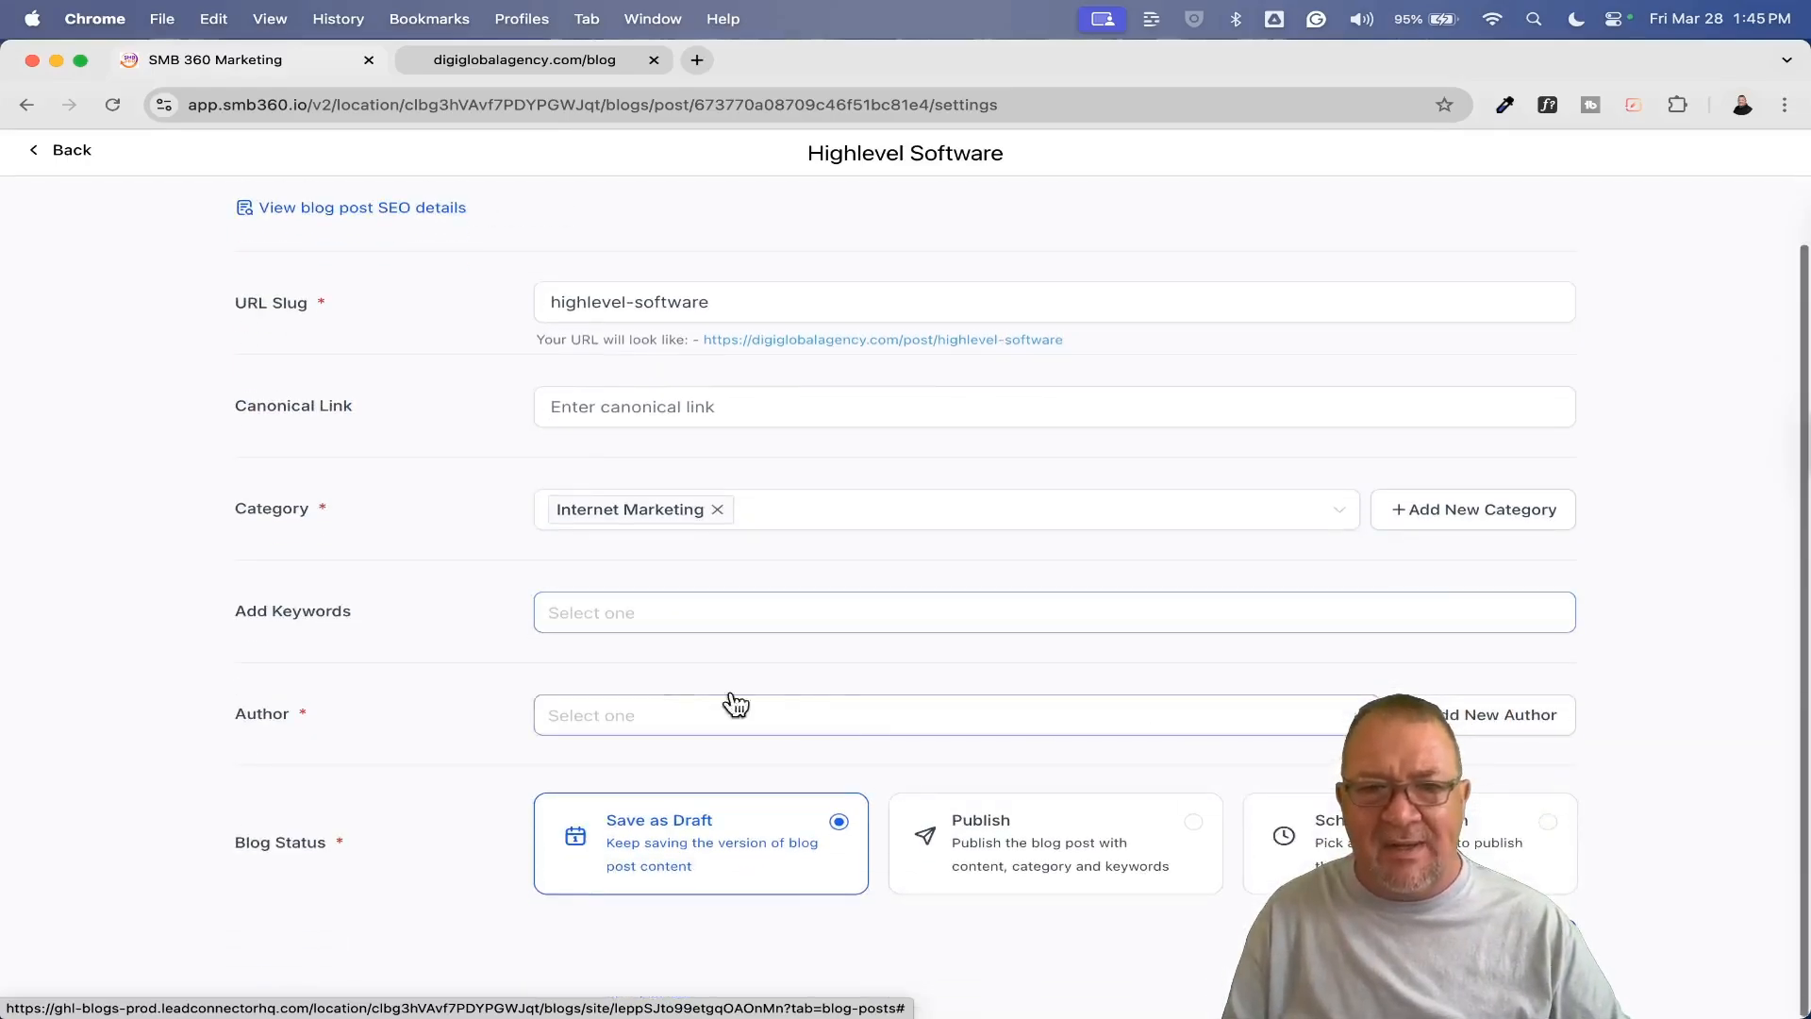
{"action": "left_click", "coordinate": [620, 623]}
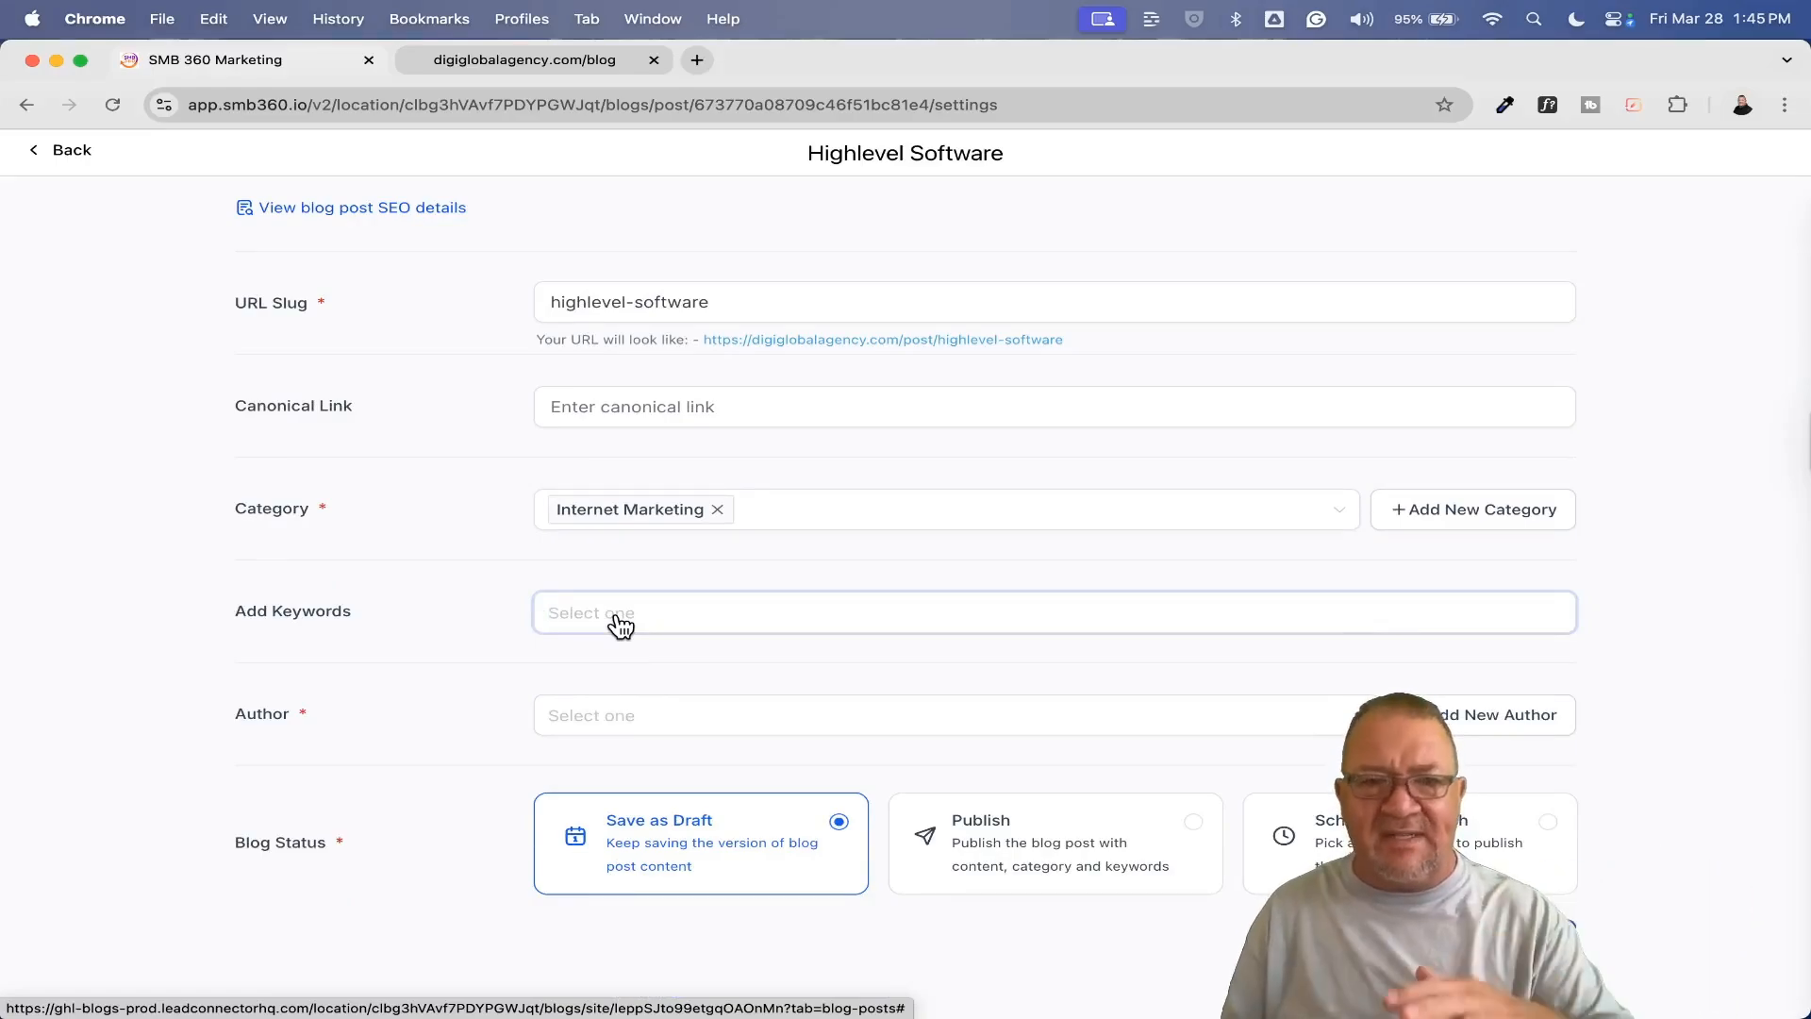
{"action": "left_click", "coordinate": [1343, 721]}
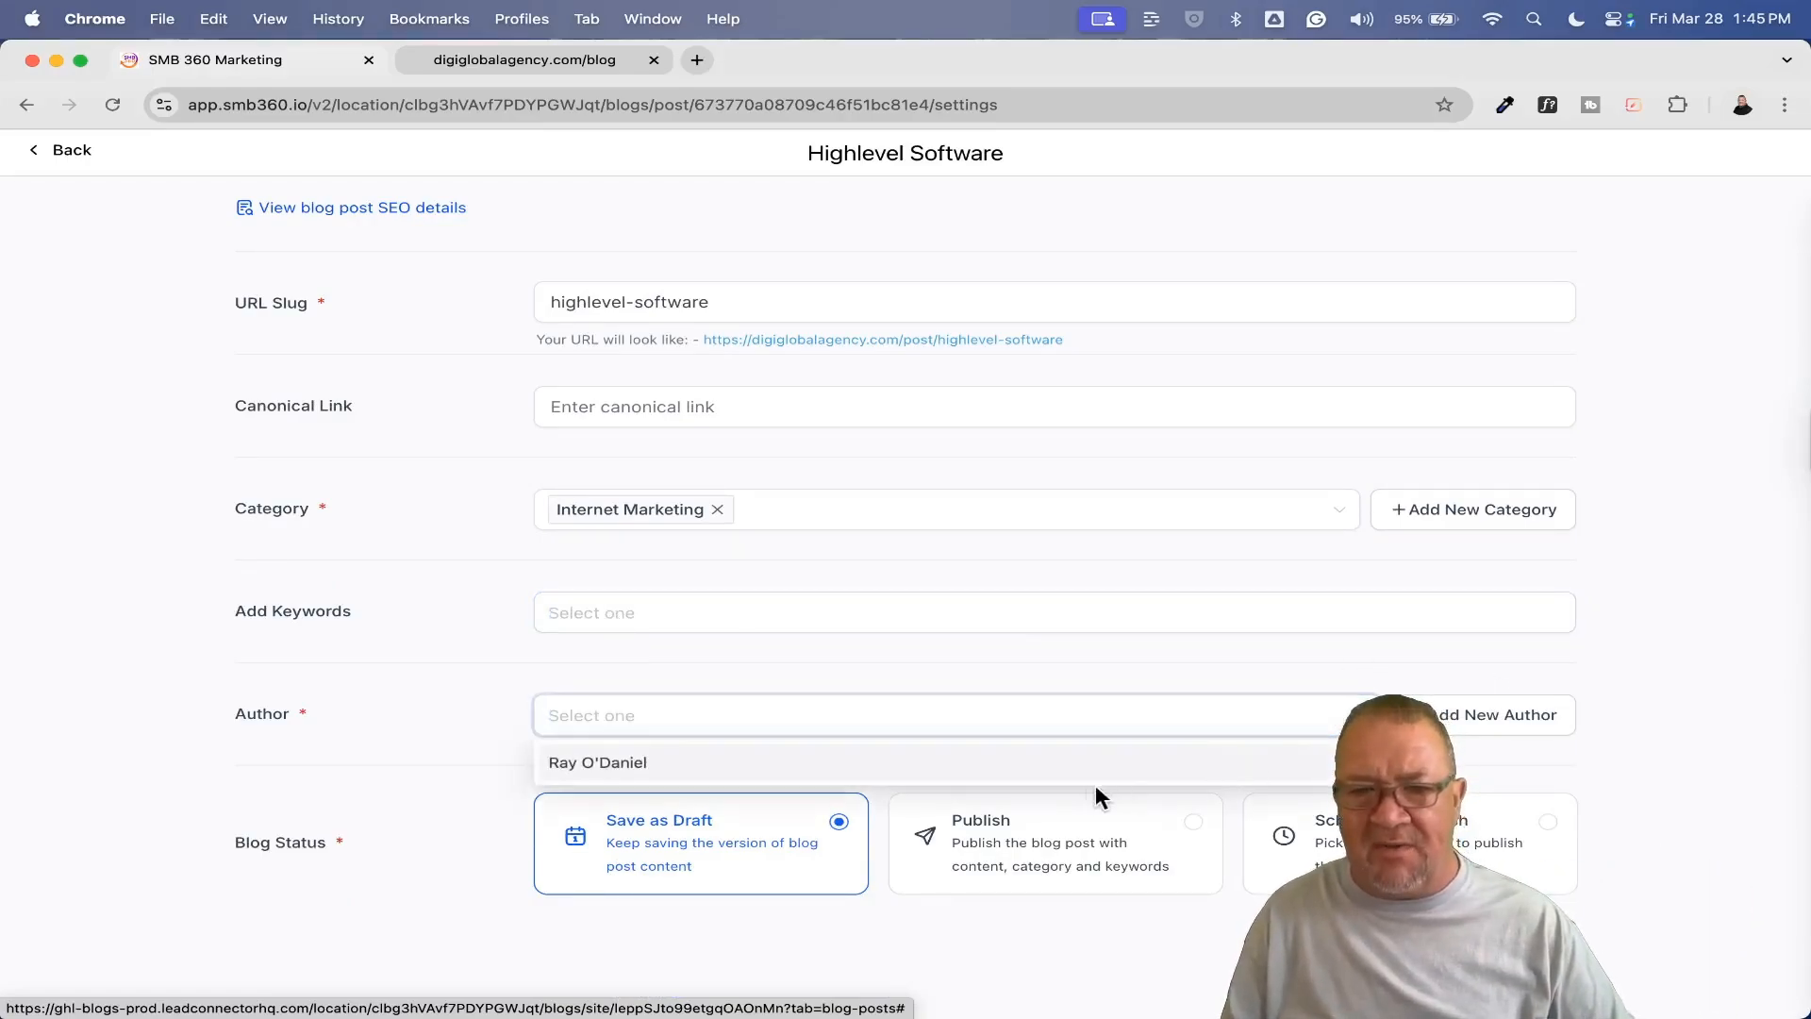
{"action": "left_click", "coordinate": [1057, 762]}
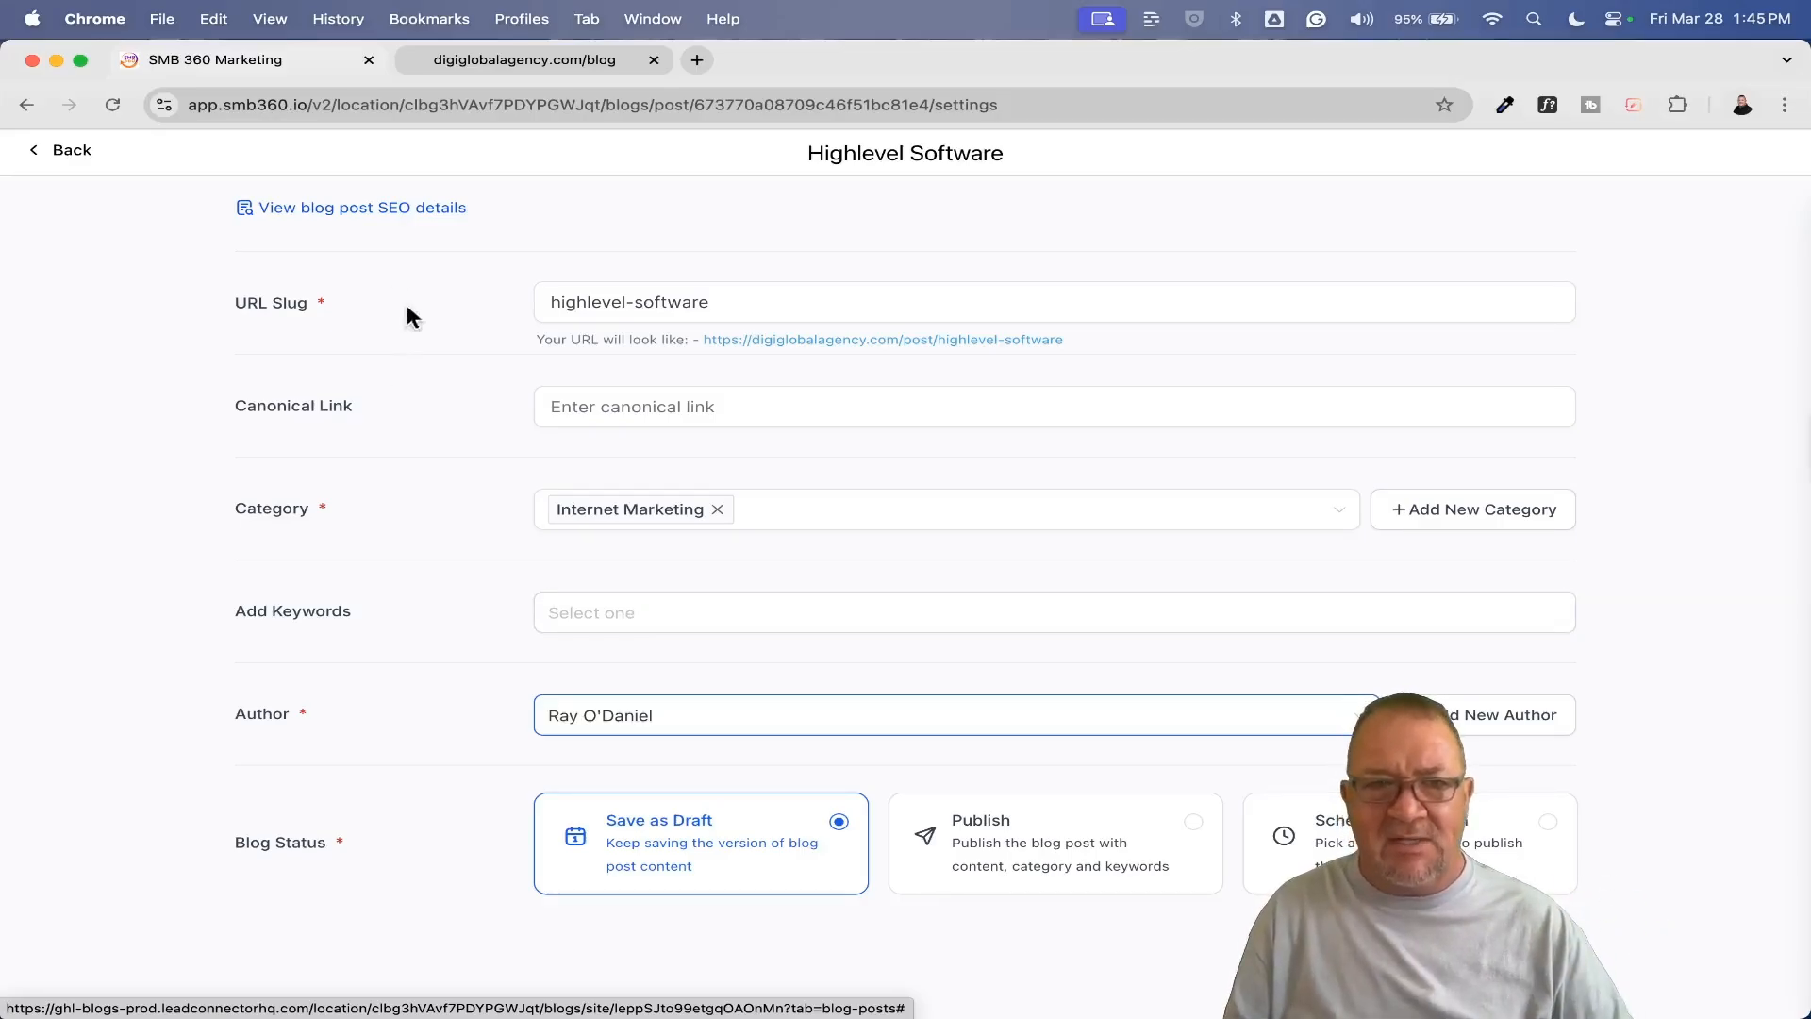
Step: Open the blog post SEO details, review the title, cover image and post description, and cancel without changes
{"action": "left_click", "coordinate": [348, 209]}
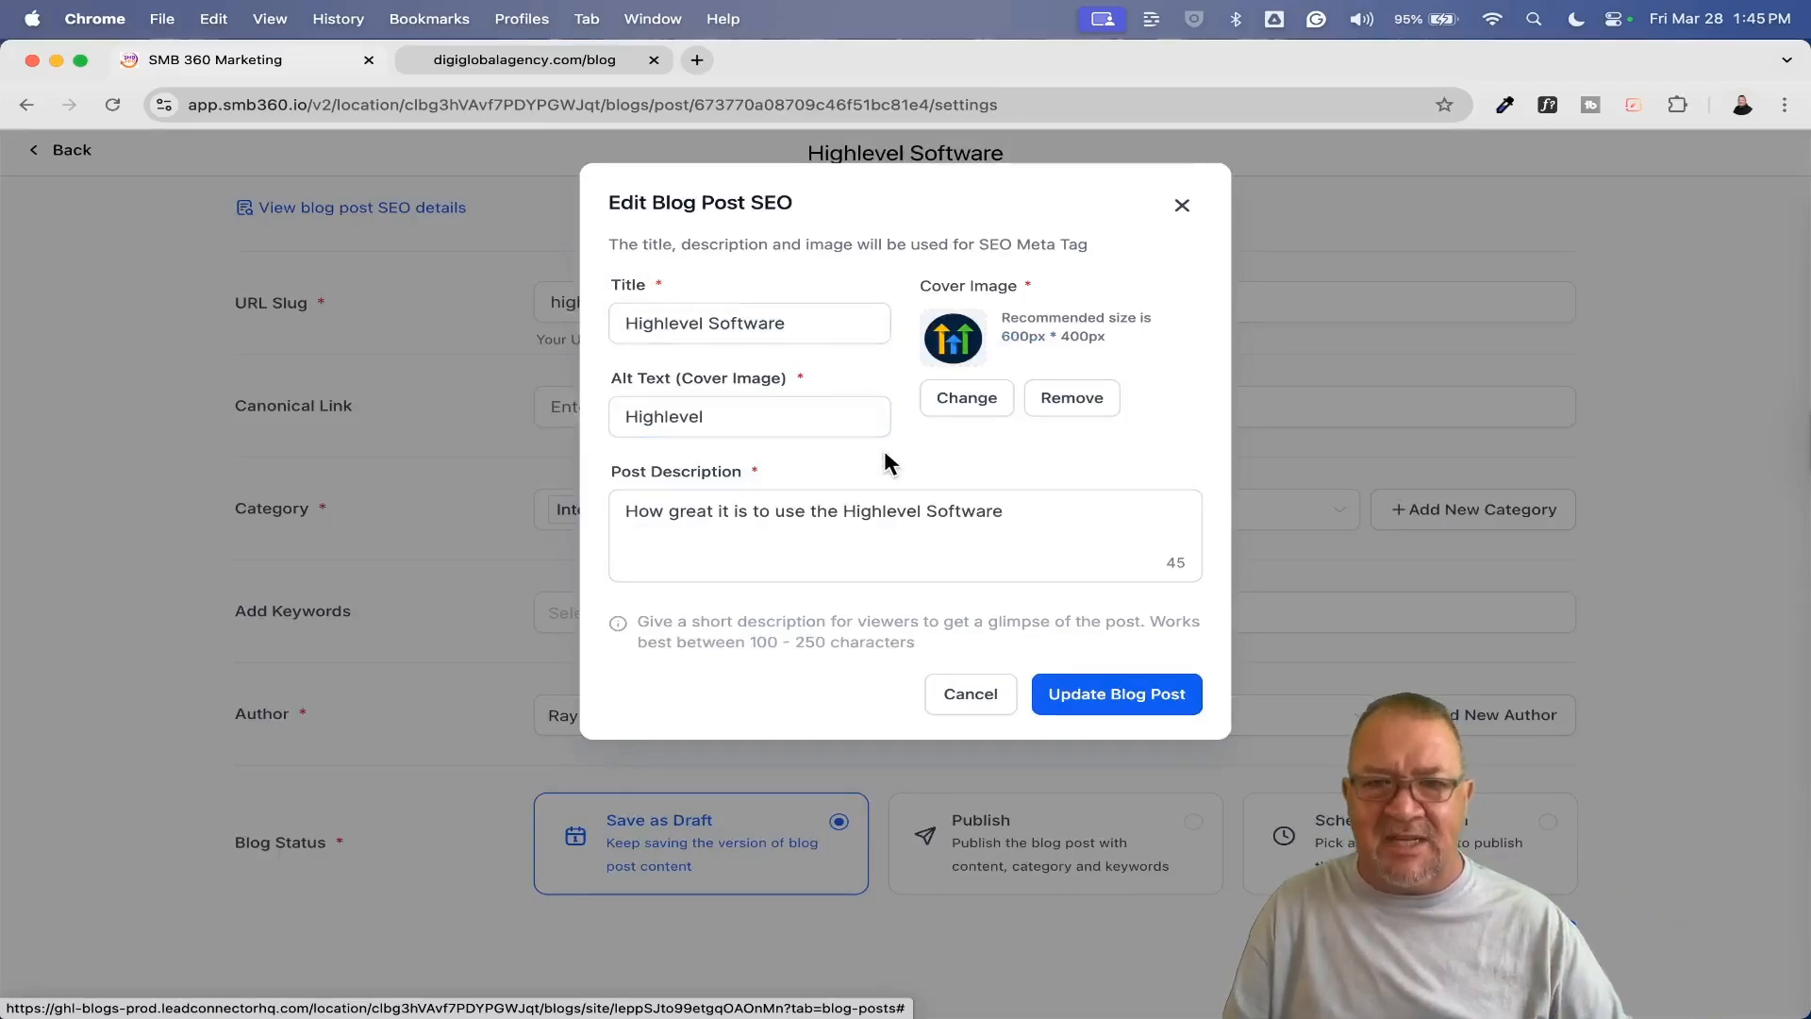
{"action": "left_click_drag", "start_coordinate": [1017, 509], "coordinate": [582, 517]}
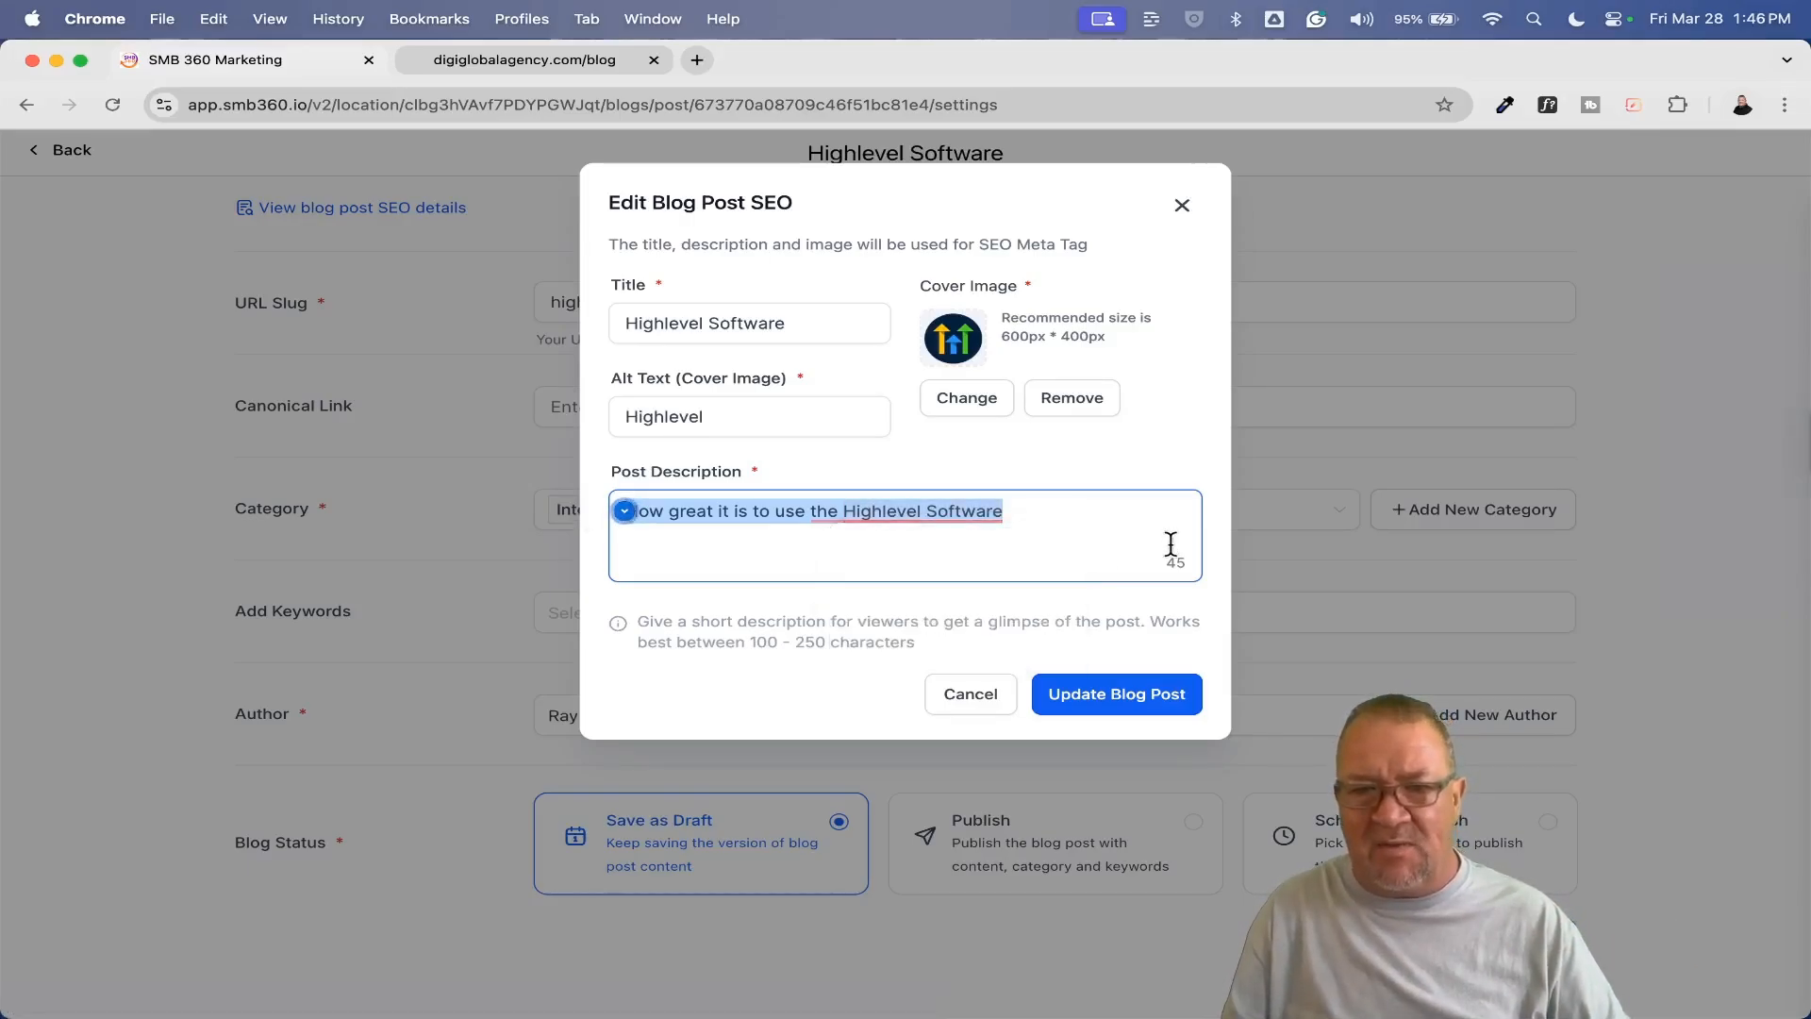
{"action": "left_click", "coordinate": [974, 698]}
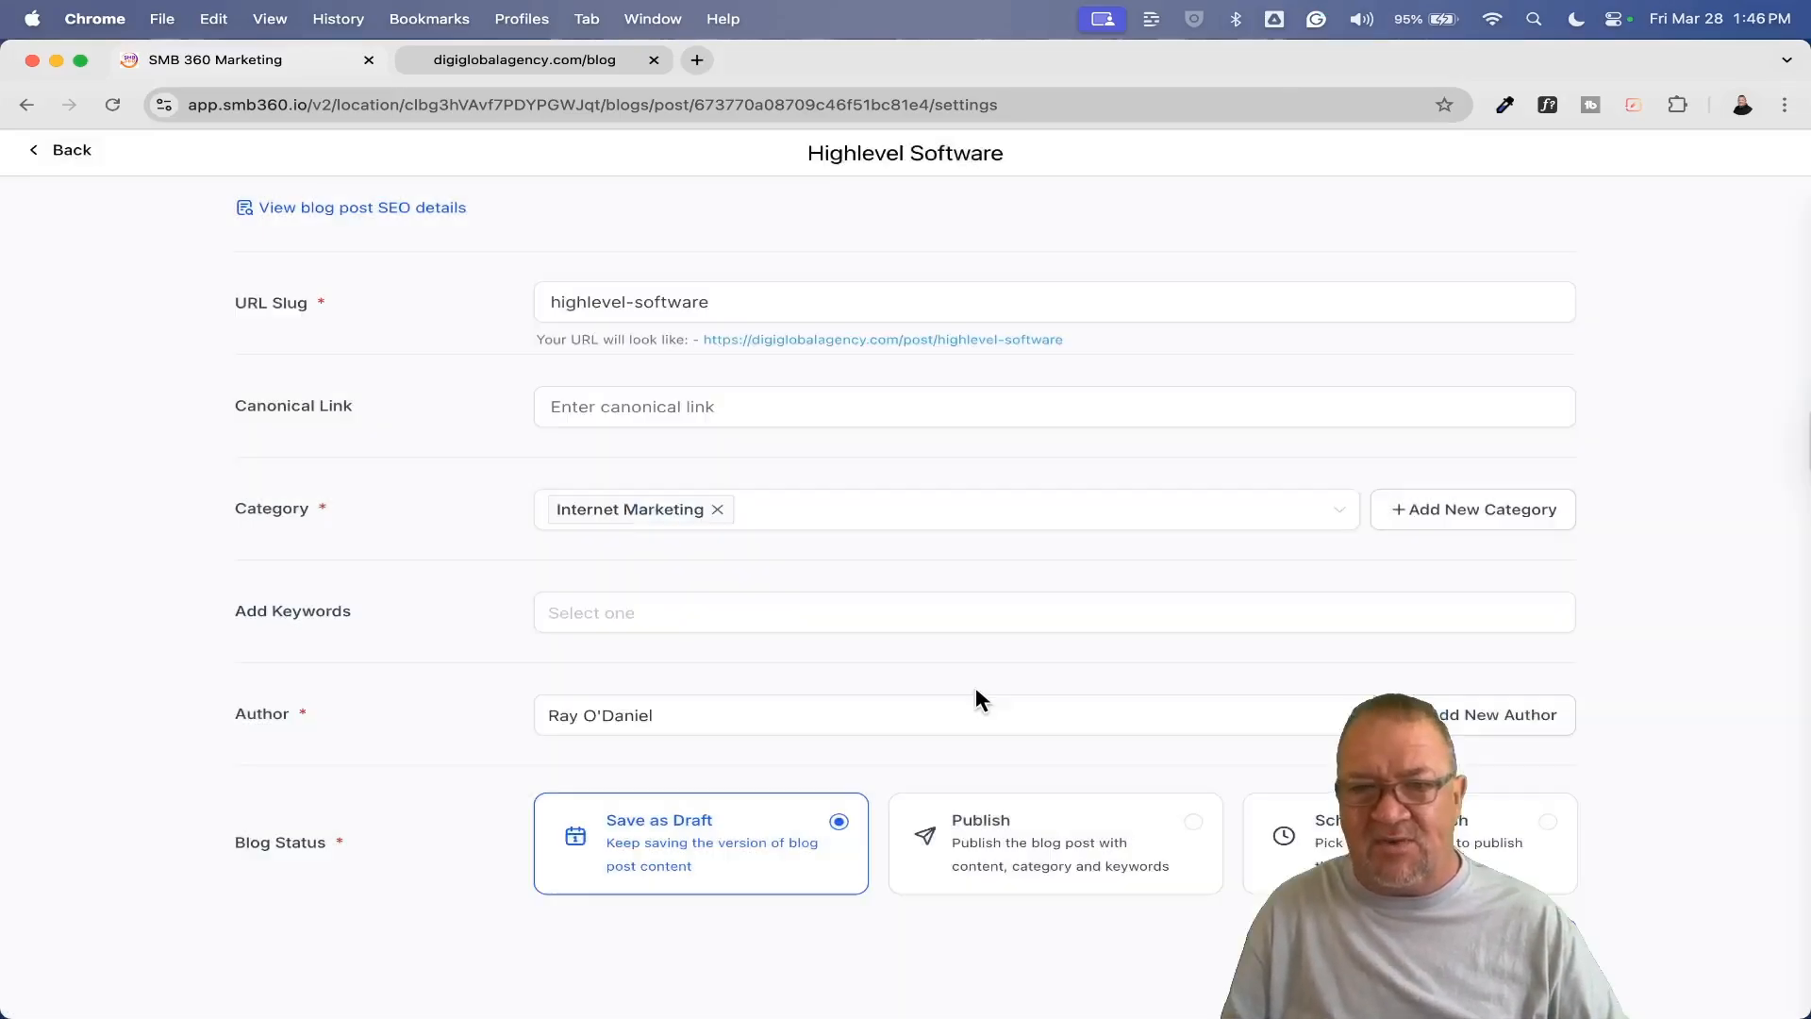
Step: Set the Highlevel Software post's blog status to Publish with the published date 2025-03-28 and save it
{"action": "left_click", "coordinate": [580, 611]}
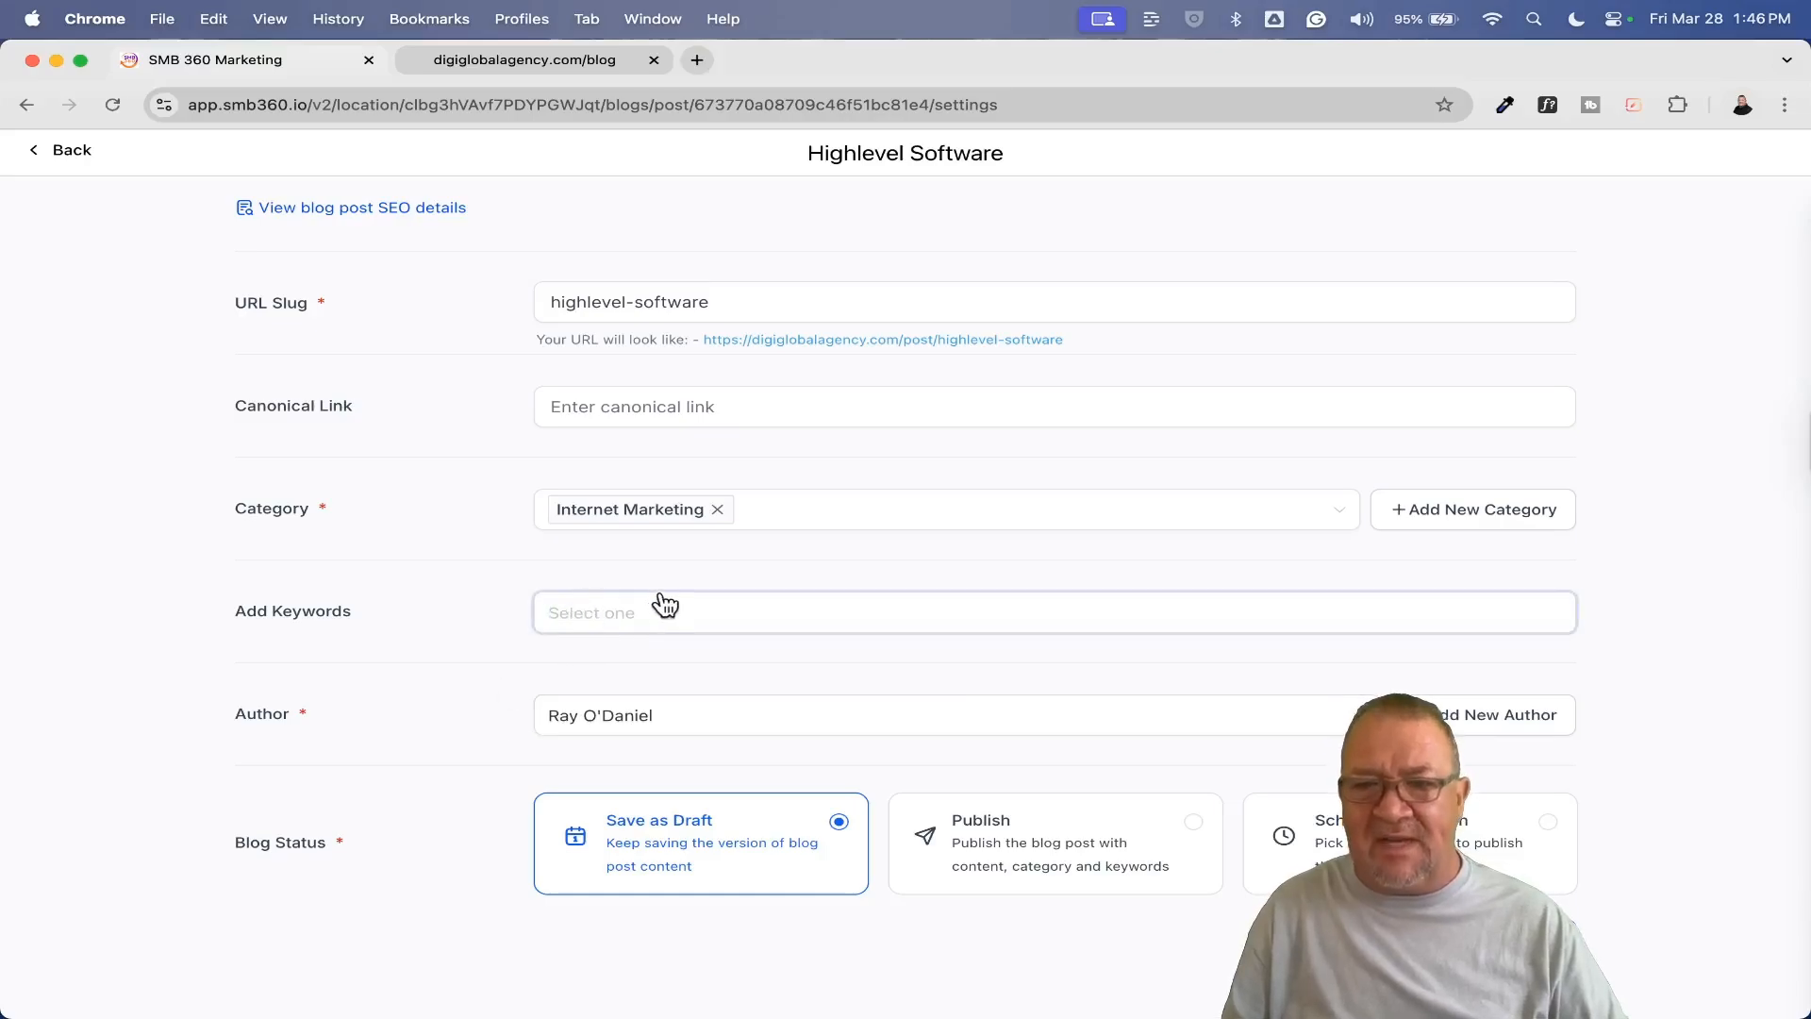
{"action": "left_click", "coordinate": [1147, 855]}
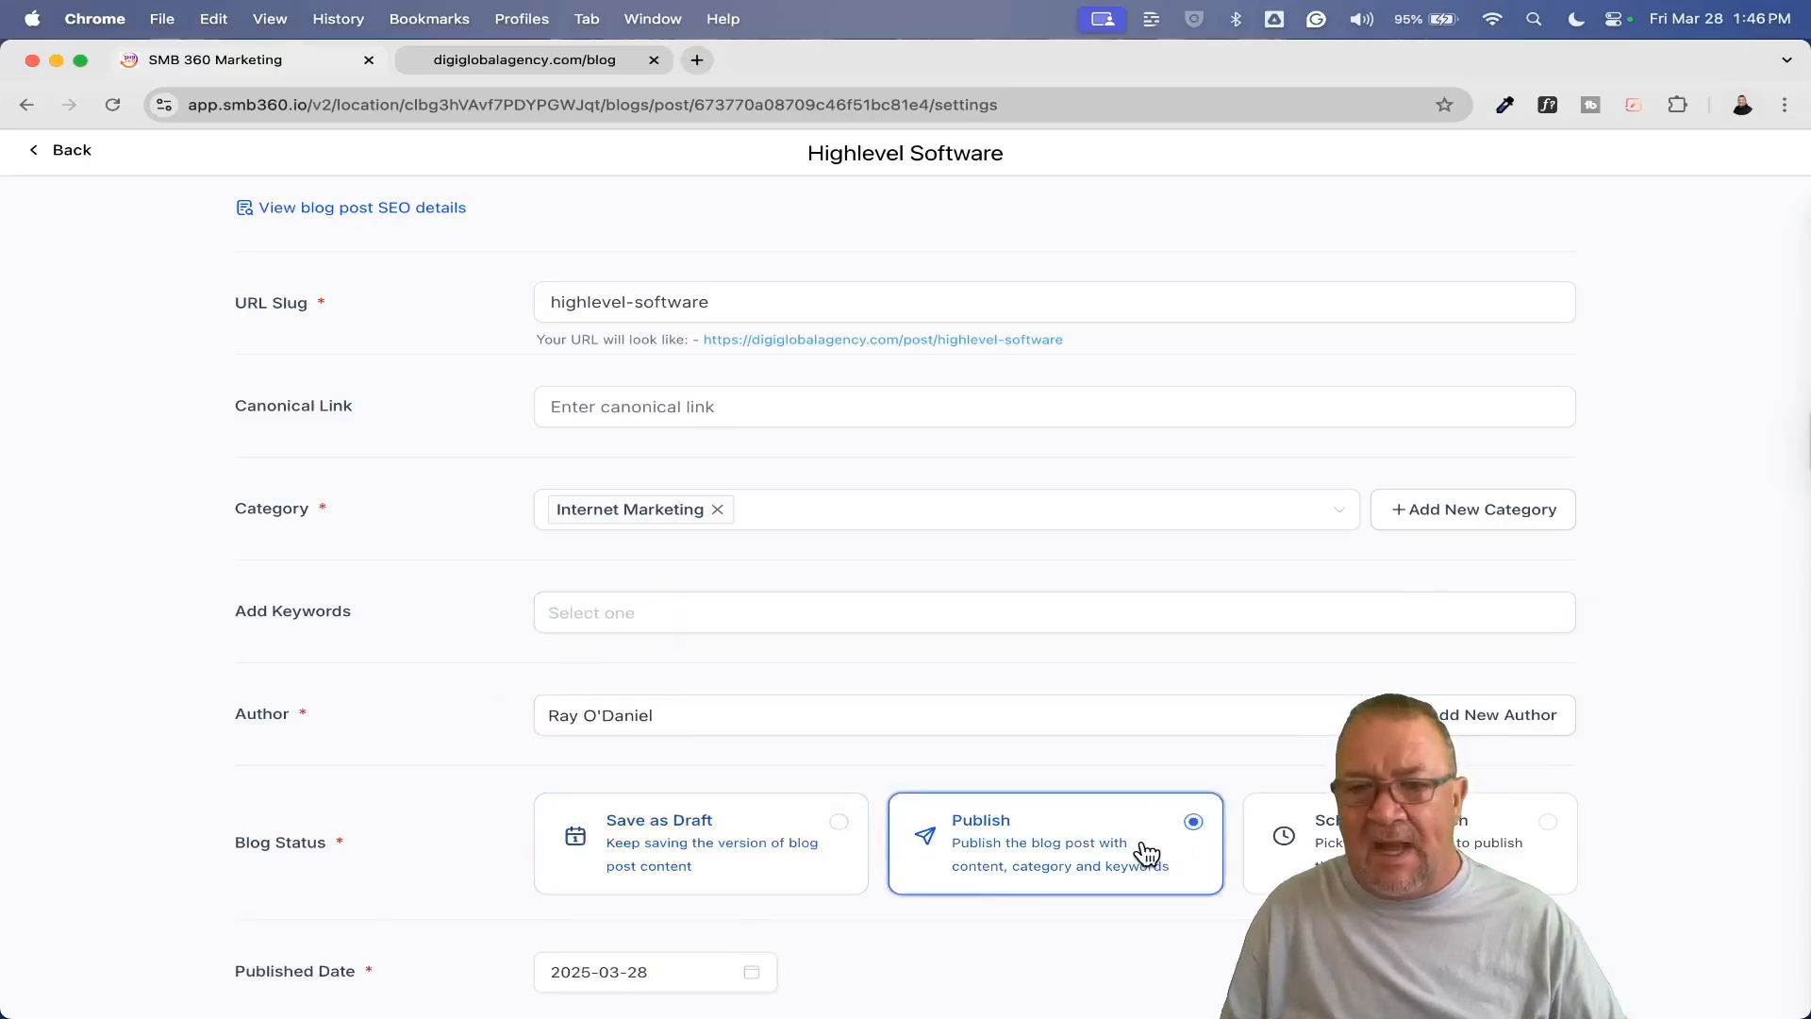
{"action": "scroll", "coordinate": [976, 827], "scroll_direction": "down", "scroll_amount": 2}
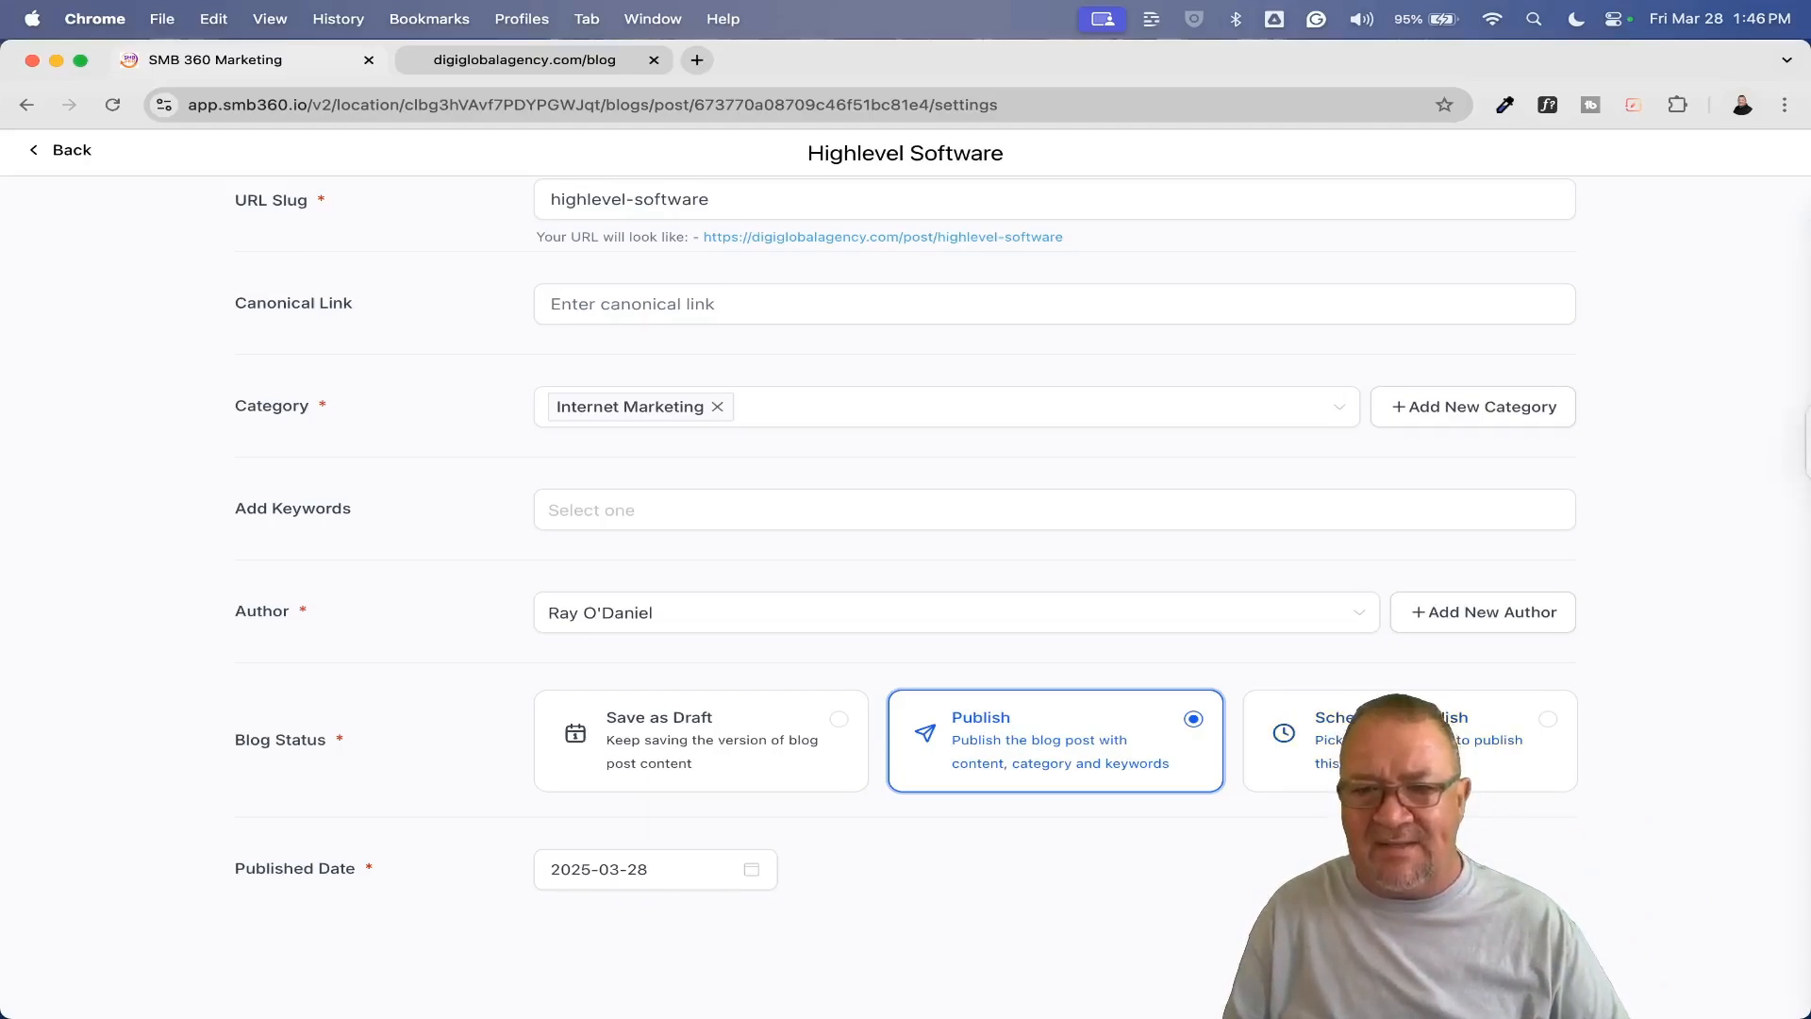
{"action": "left_click", "coordinate": [1526, 940]}
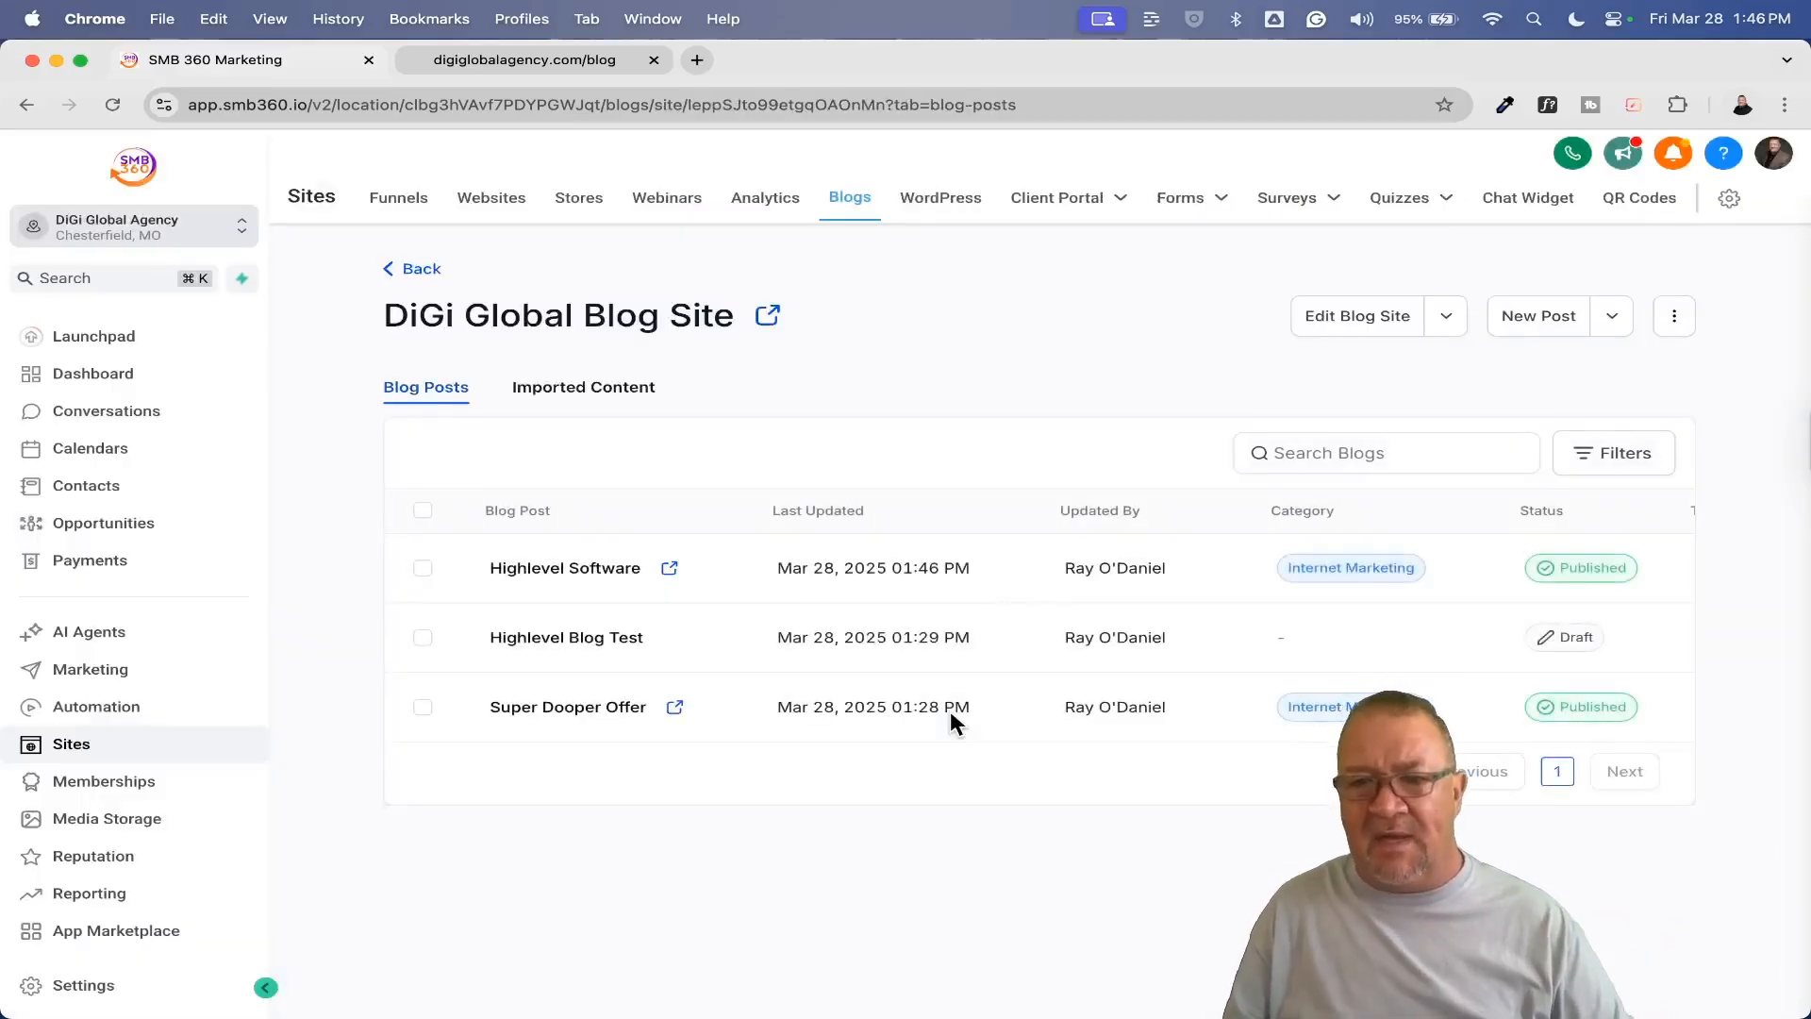
Step: Reload the live blog at digiglobalagency.com/blog and examine the post listing for the newly published article
{"action": "left_click", "coordinate": [530, 58]}
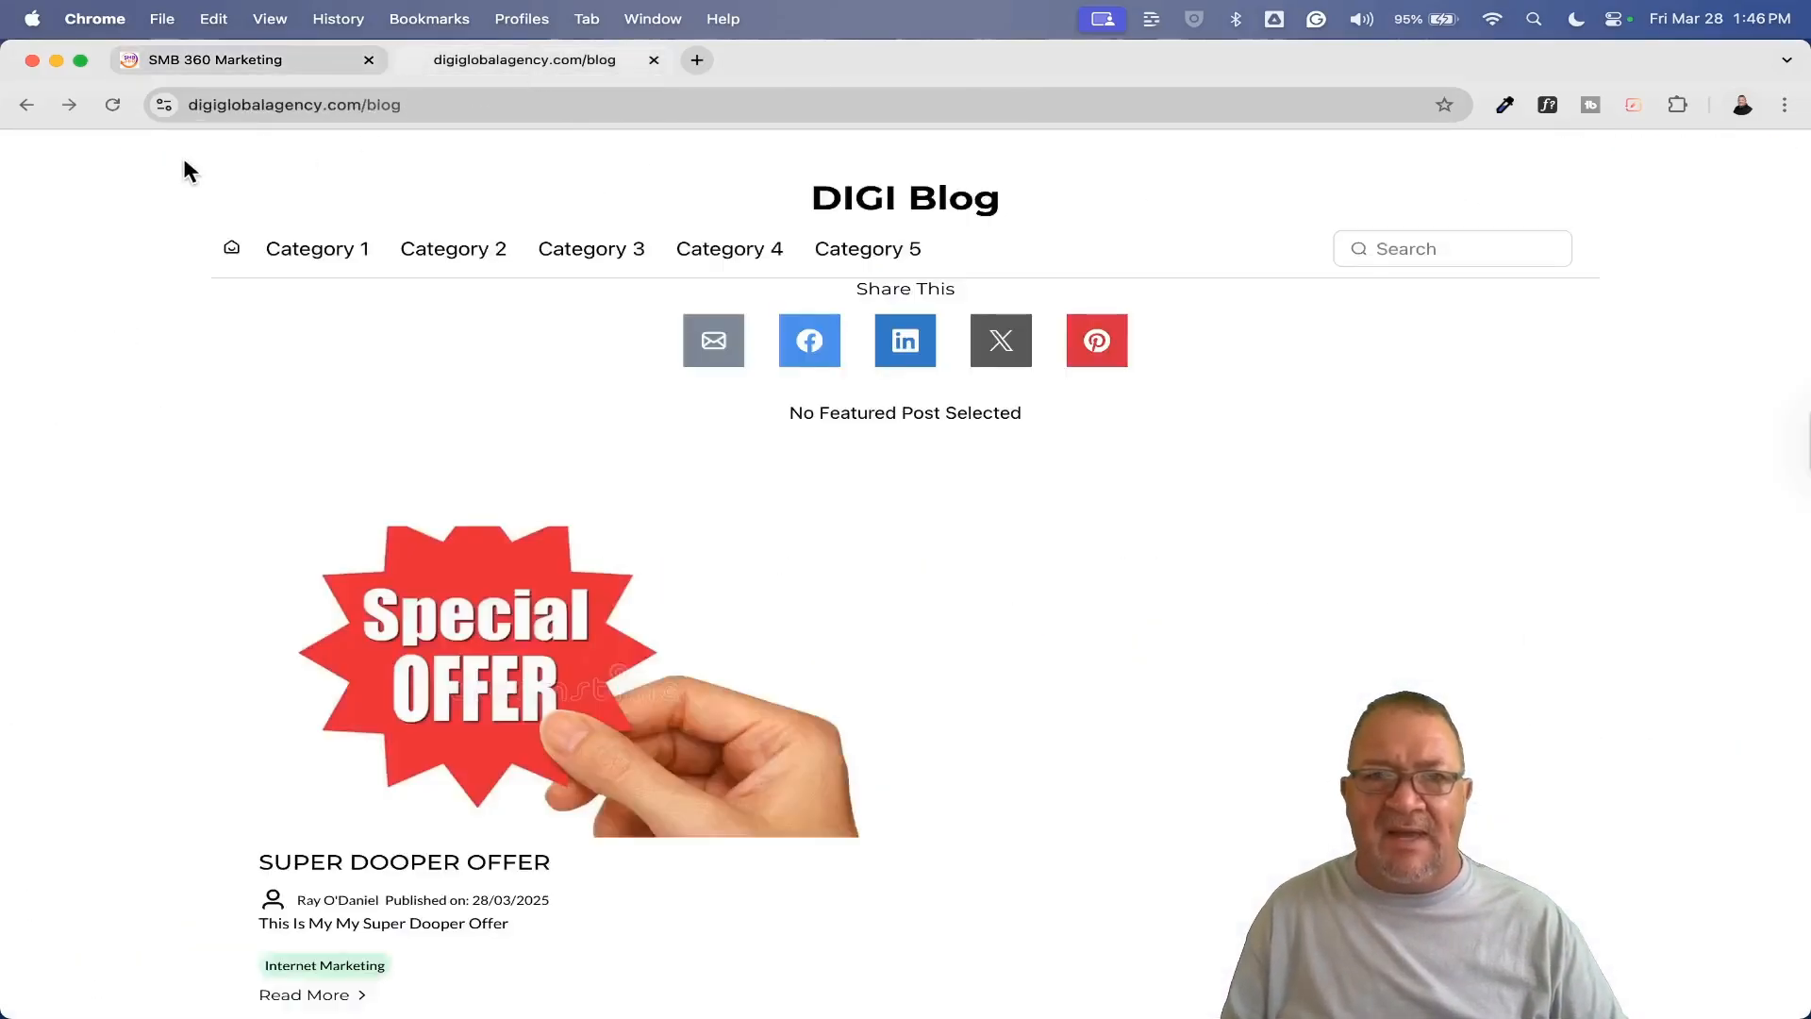
{"action": "left_click", "coordinate": [113, 104]}
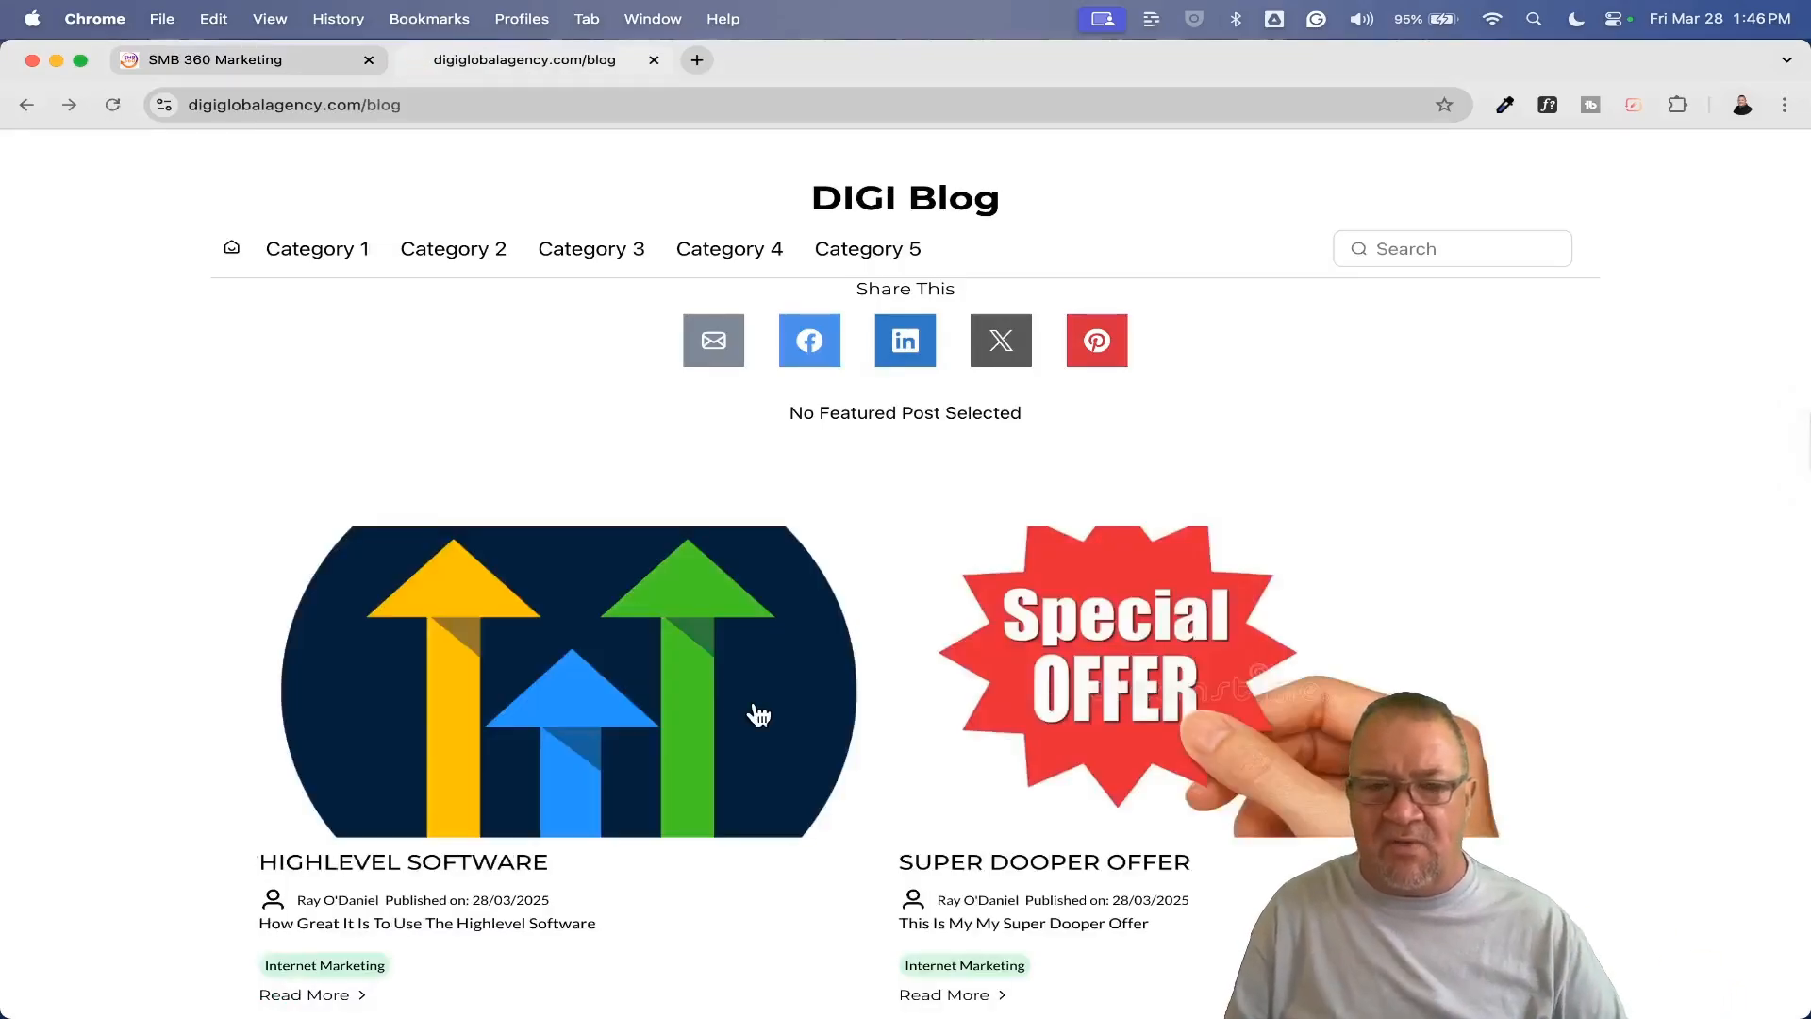
{"action": "scroll", "coordinate": [614, 740], "scroll_direction": "down", "scroll_amount": 2}
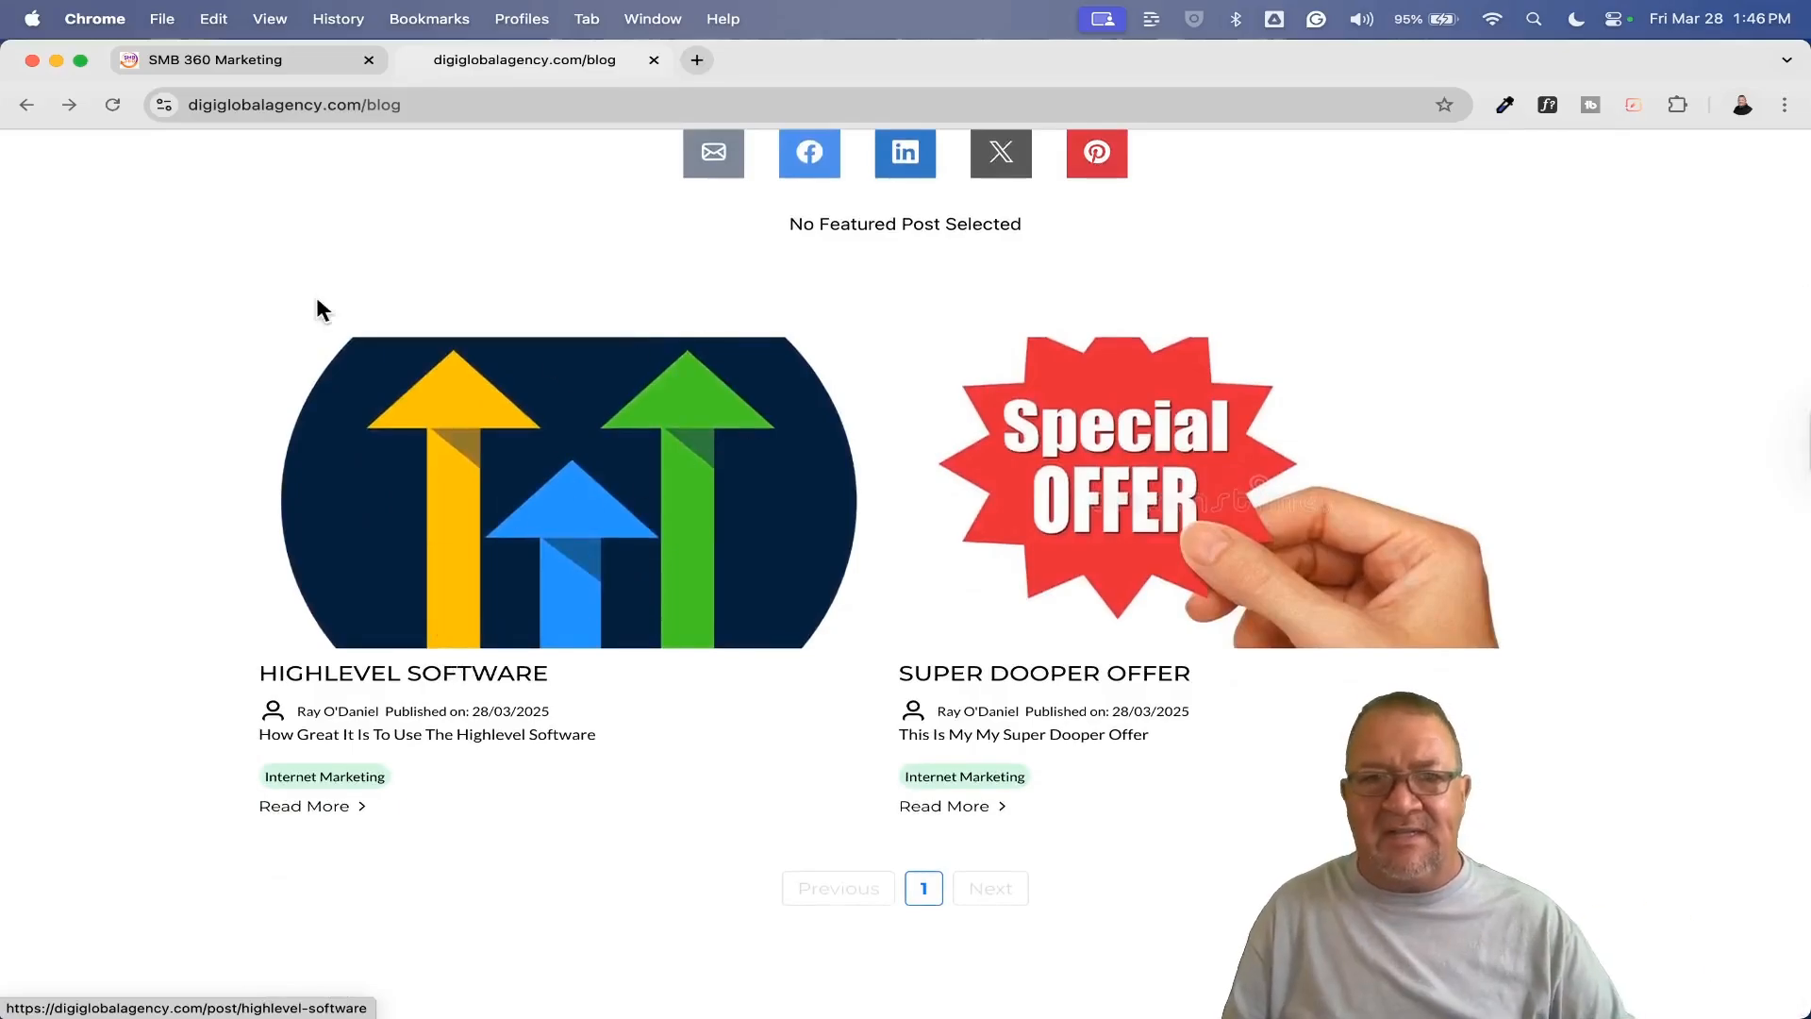
Step: Reopen the blog site in the builder and view the settings of the Featured Post and Blog Posts elements
{"action": "left_click", "coordinate": [233, 59]}
{"action": "left_click", "coordinate": [1321, 311]}
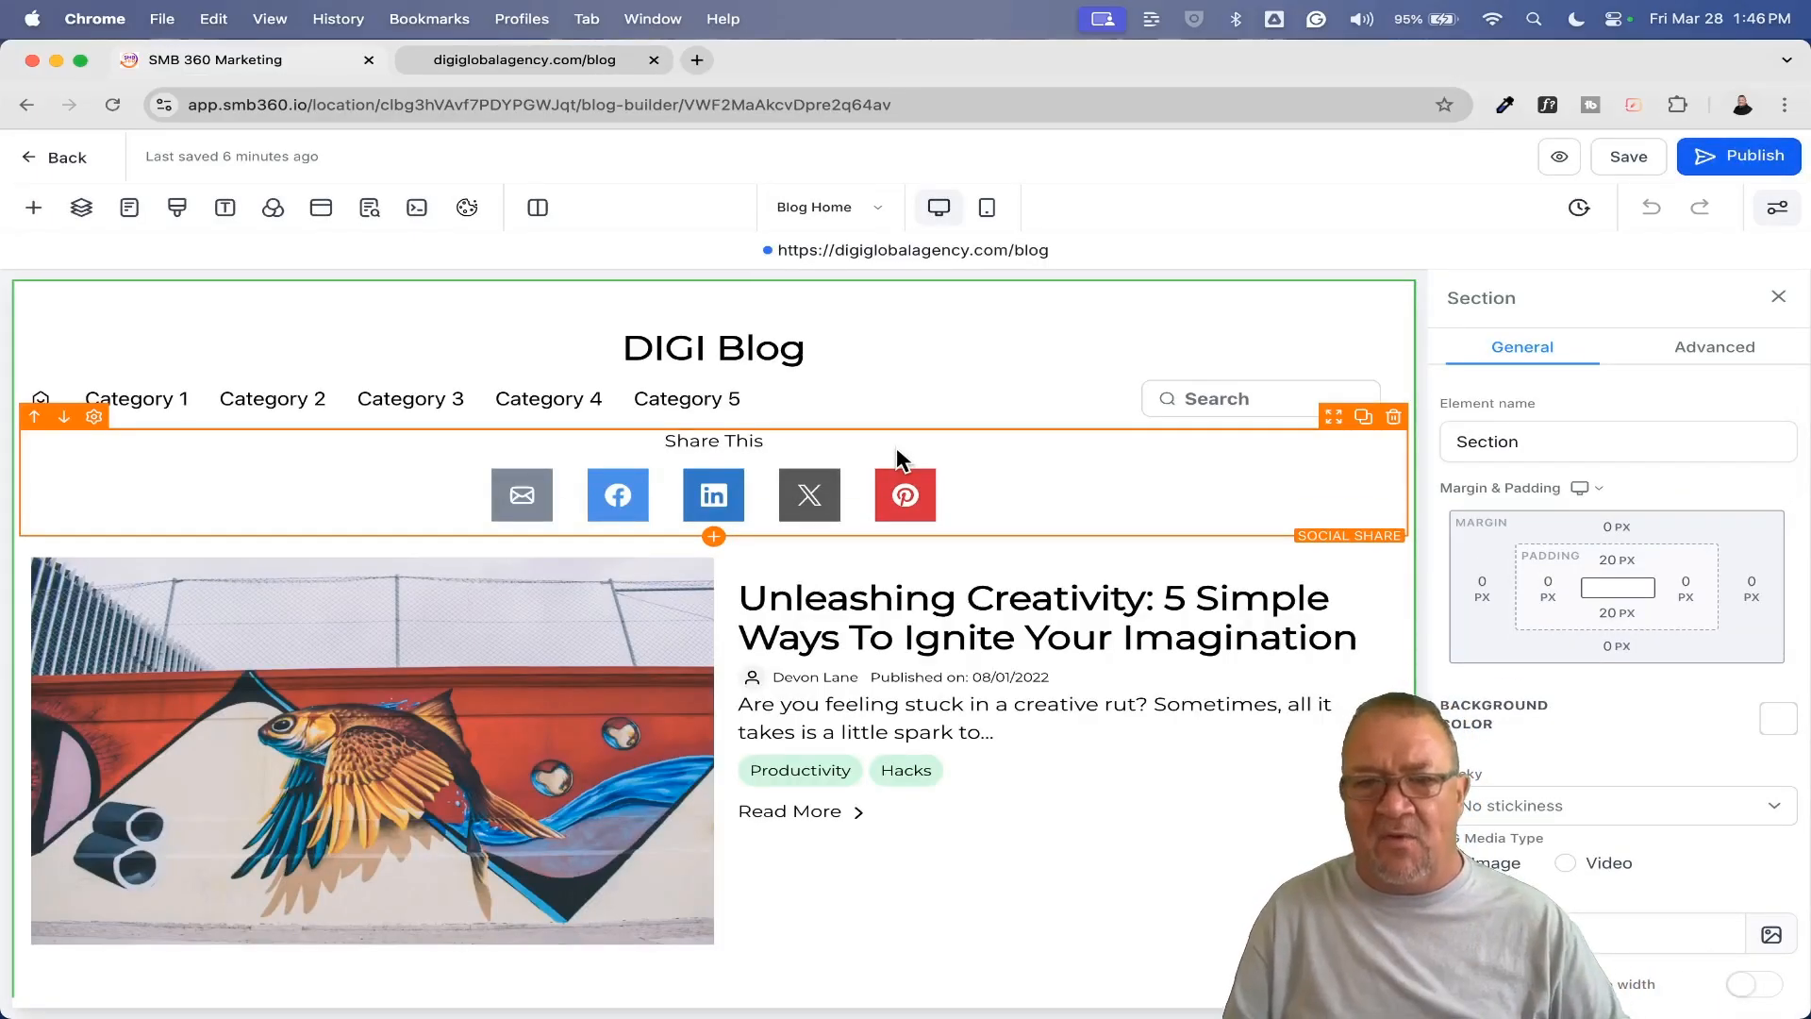
{"action": "left_click", "coordinate": [882, 651]}
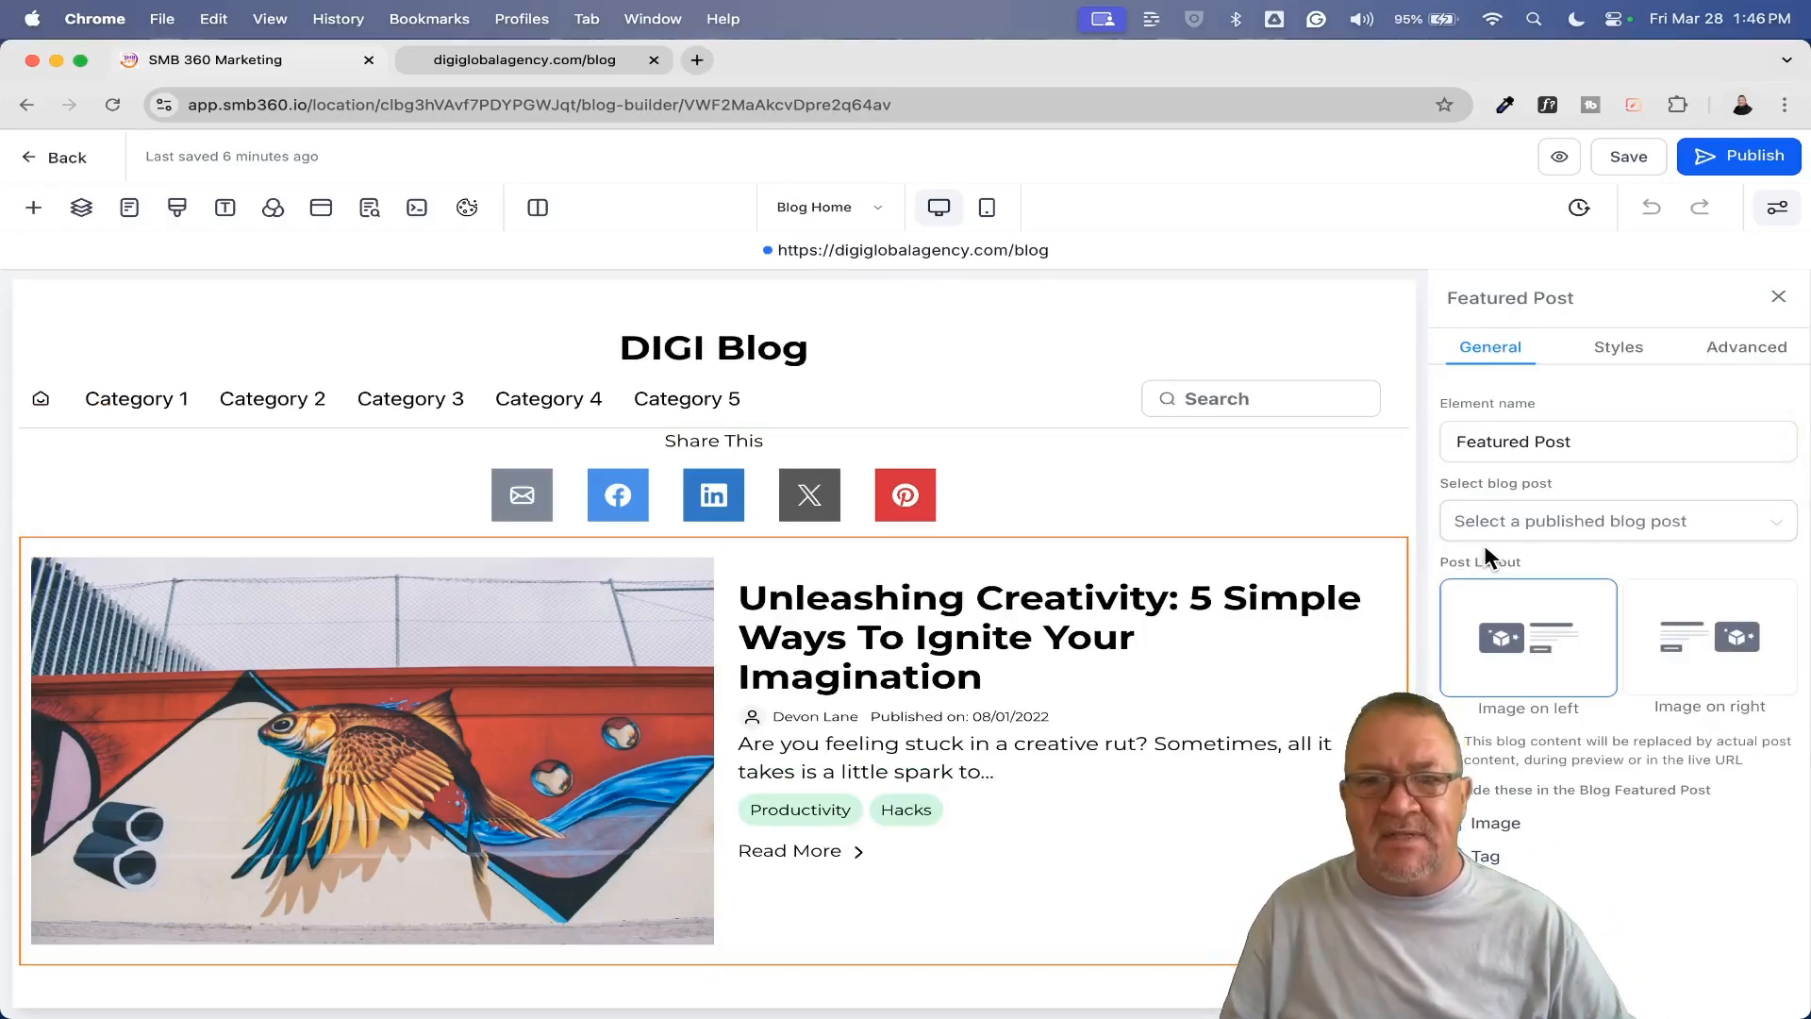
{"action": "scroll", "coordinate": [1100, 740], "scroll_direction": "down", "scroll_amount": 5}
{"action": "left_click", "coordinate": [991, 684]}
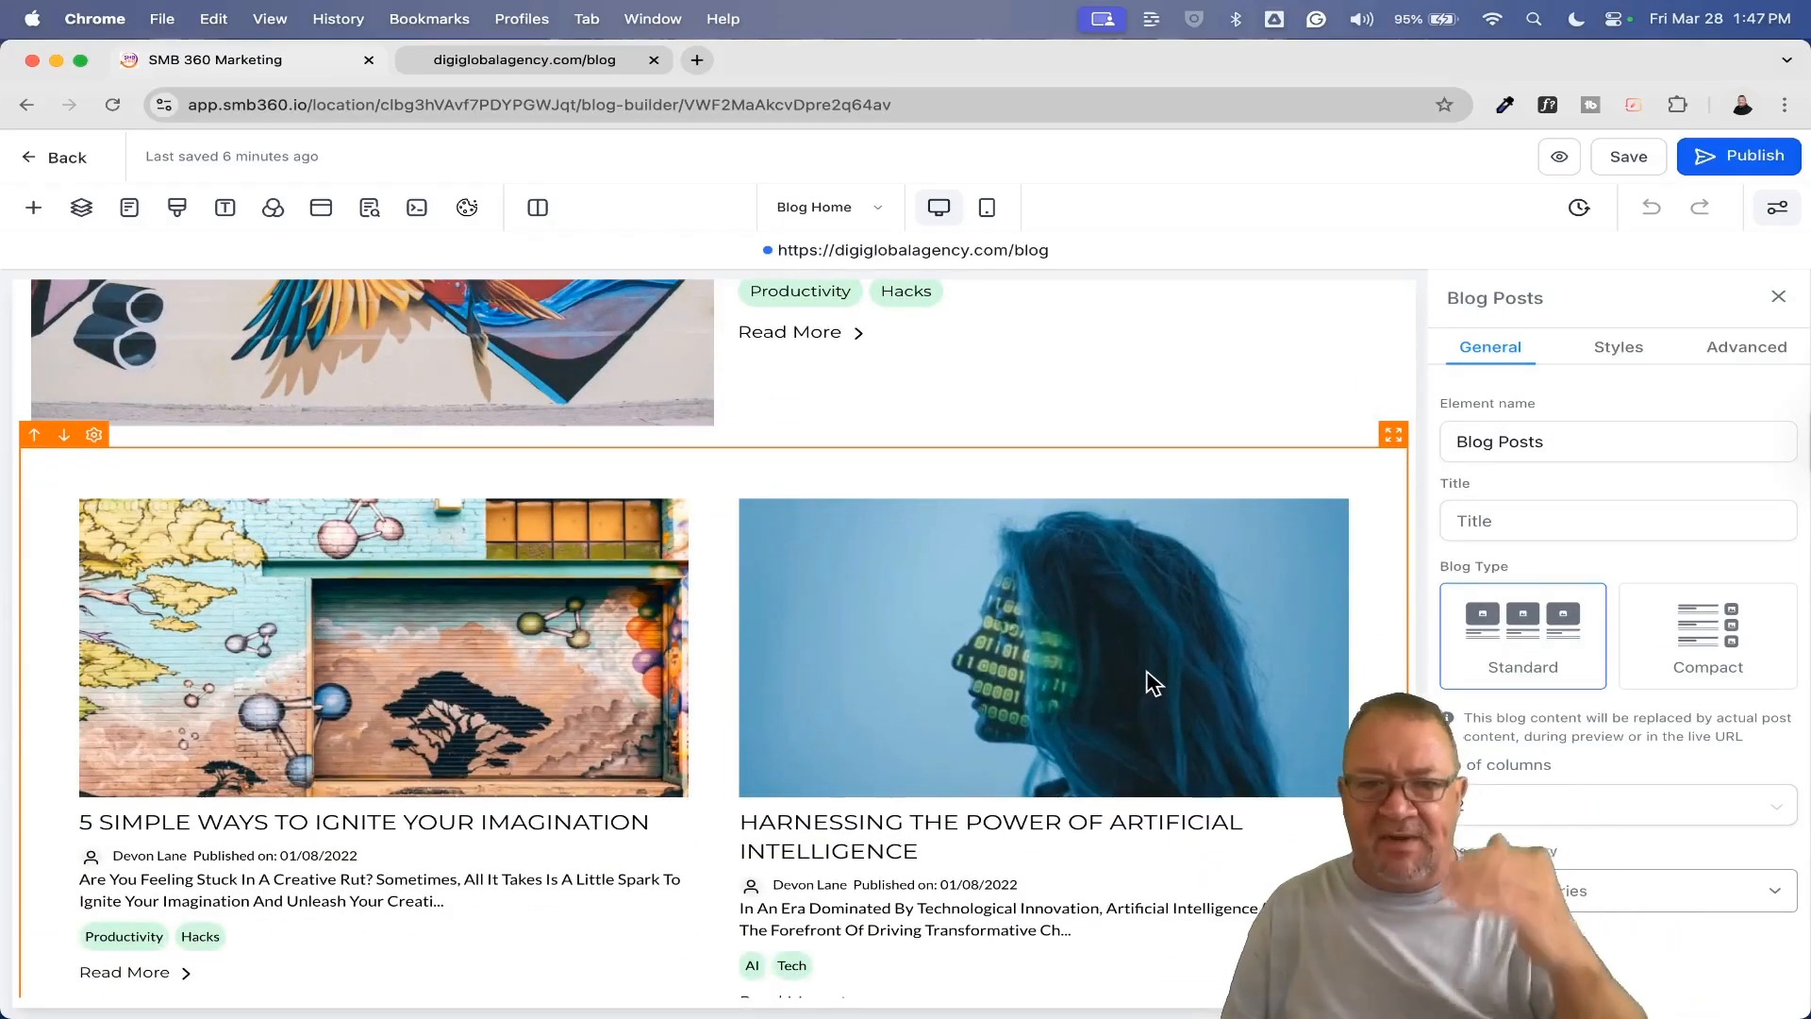
Step: Set the Featured Post element on the blog home page to show the Highlevel Software post and save the page
{"action": "scroll", "coordinate": [1148, 683], "scroll_direction": "up", "scroll_amount": 4}
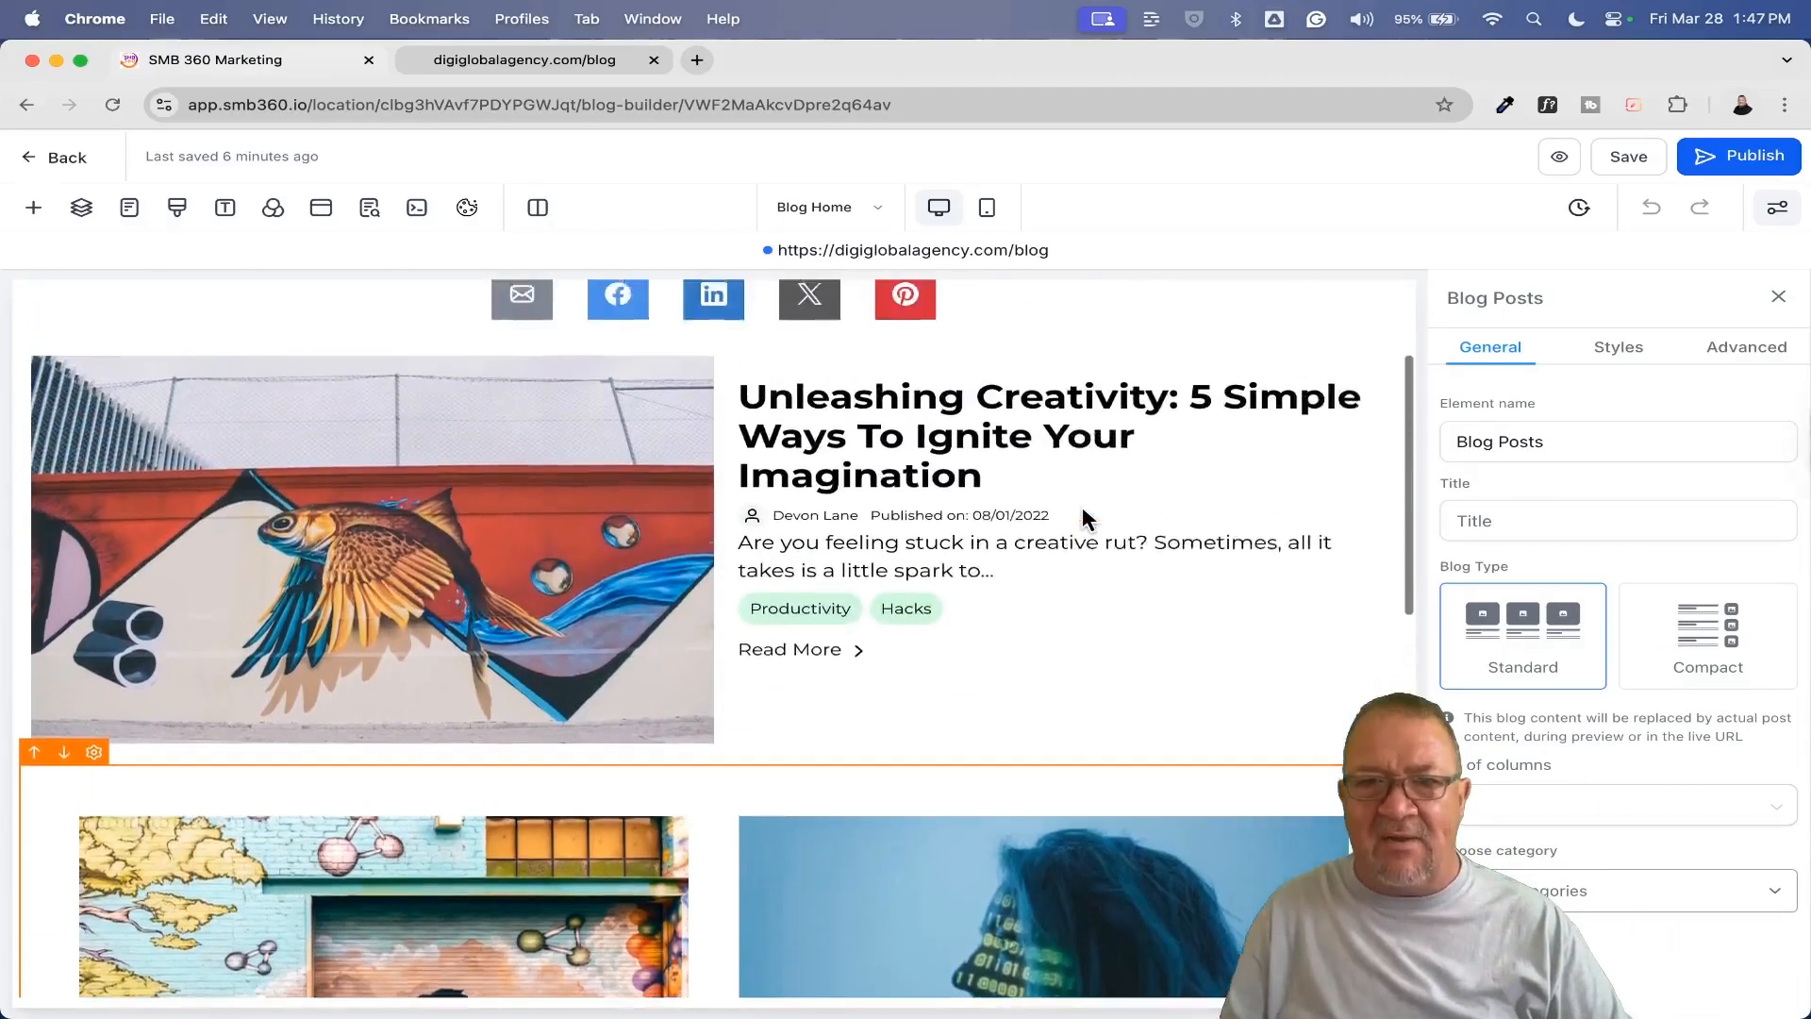
{"action": "left_click", "coordinate": [1024, 545]}
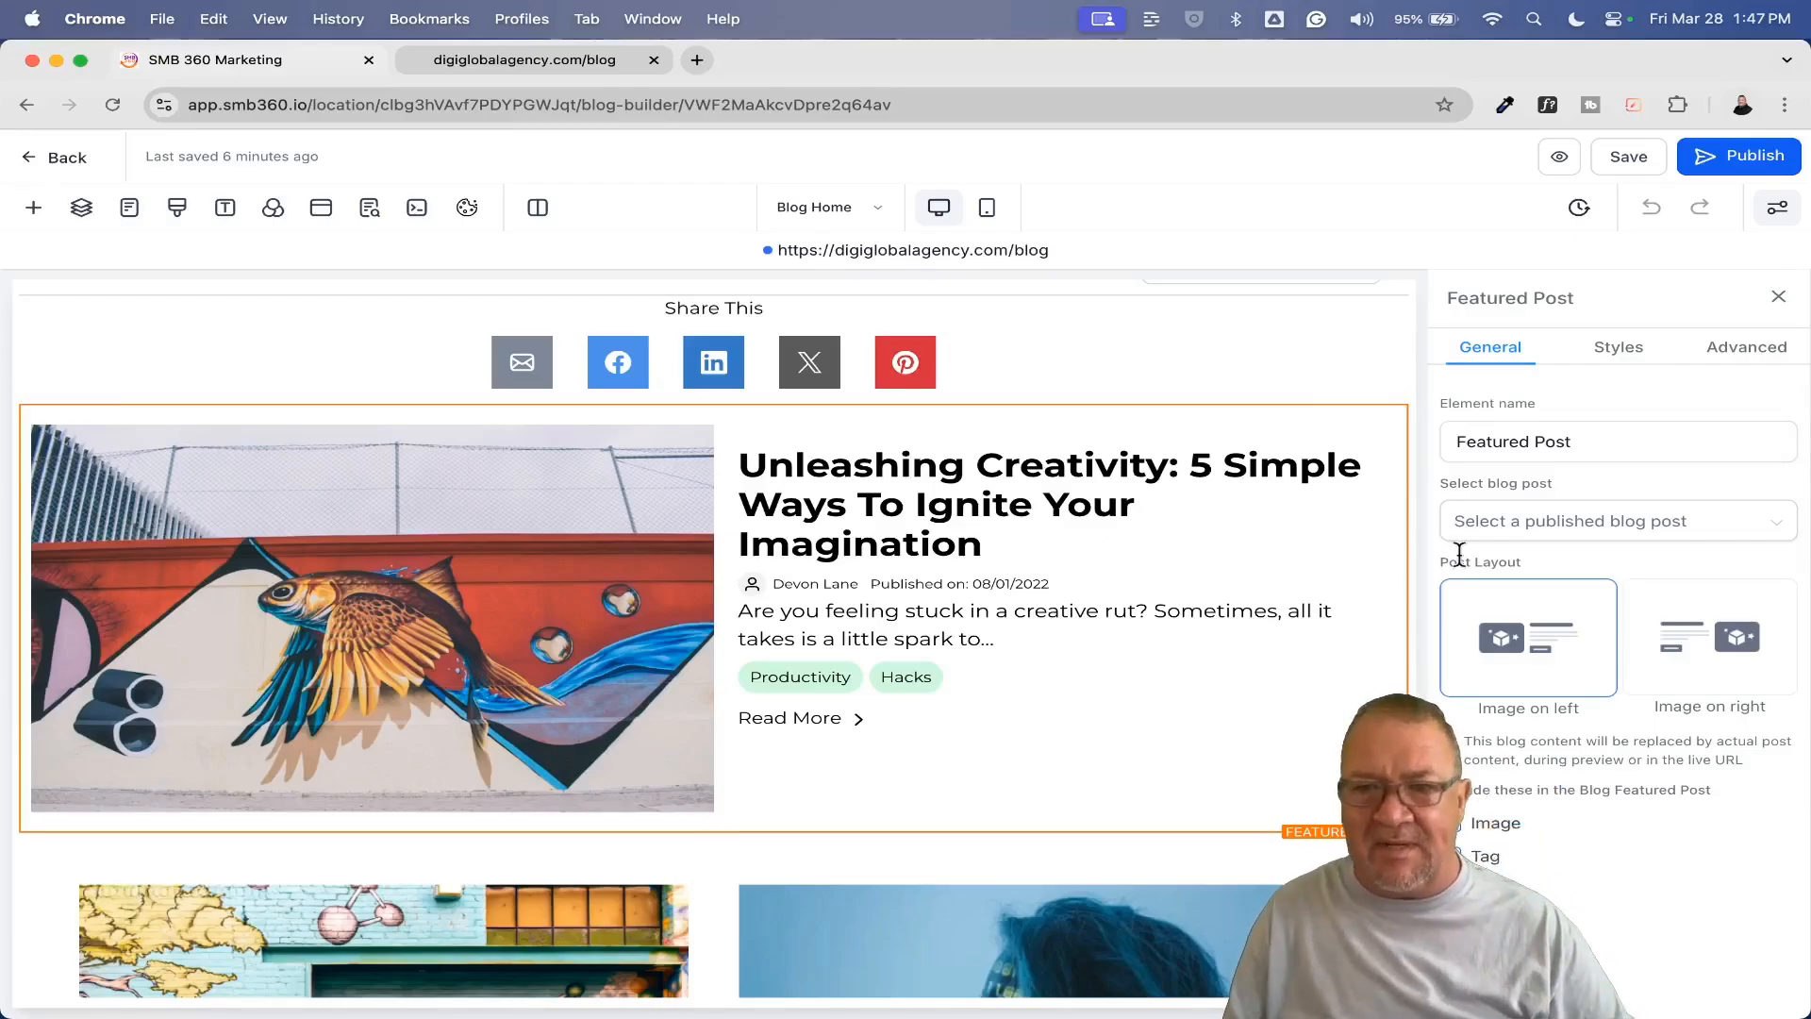
{"action": "left_click", "coordinate": [1558, 530]}
{"action": "left_click", "coordinate": [1536, 577]}
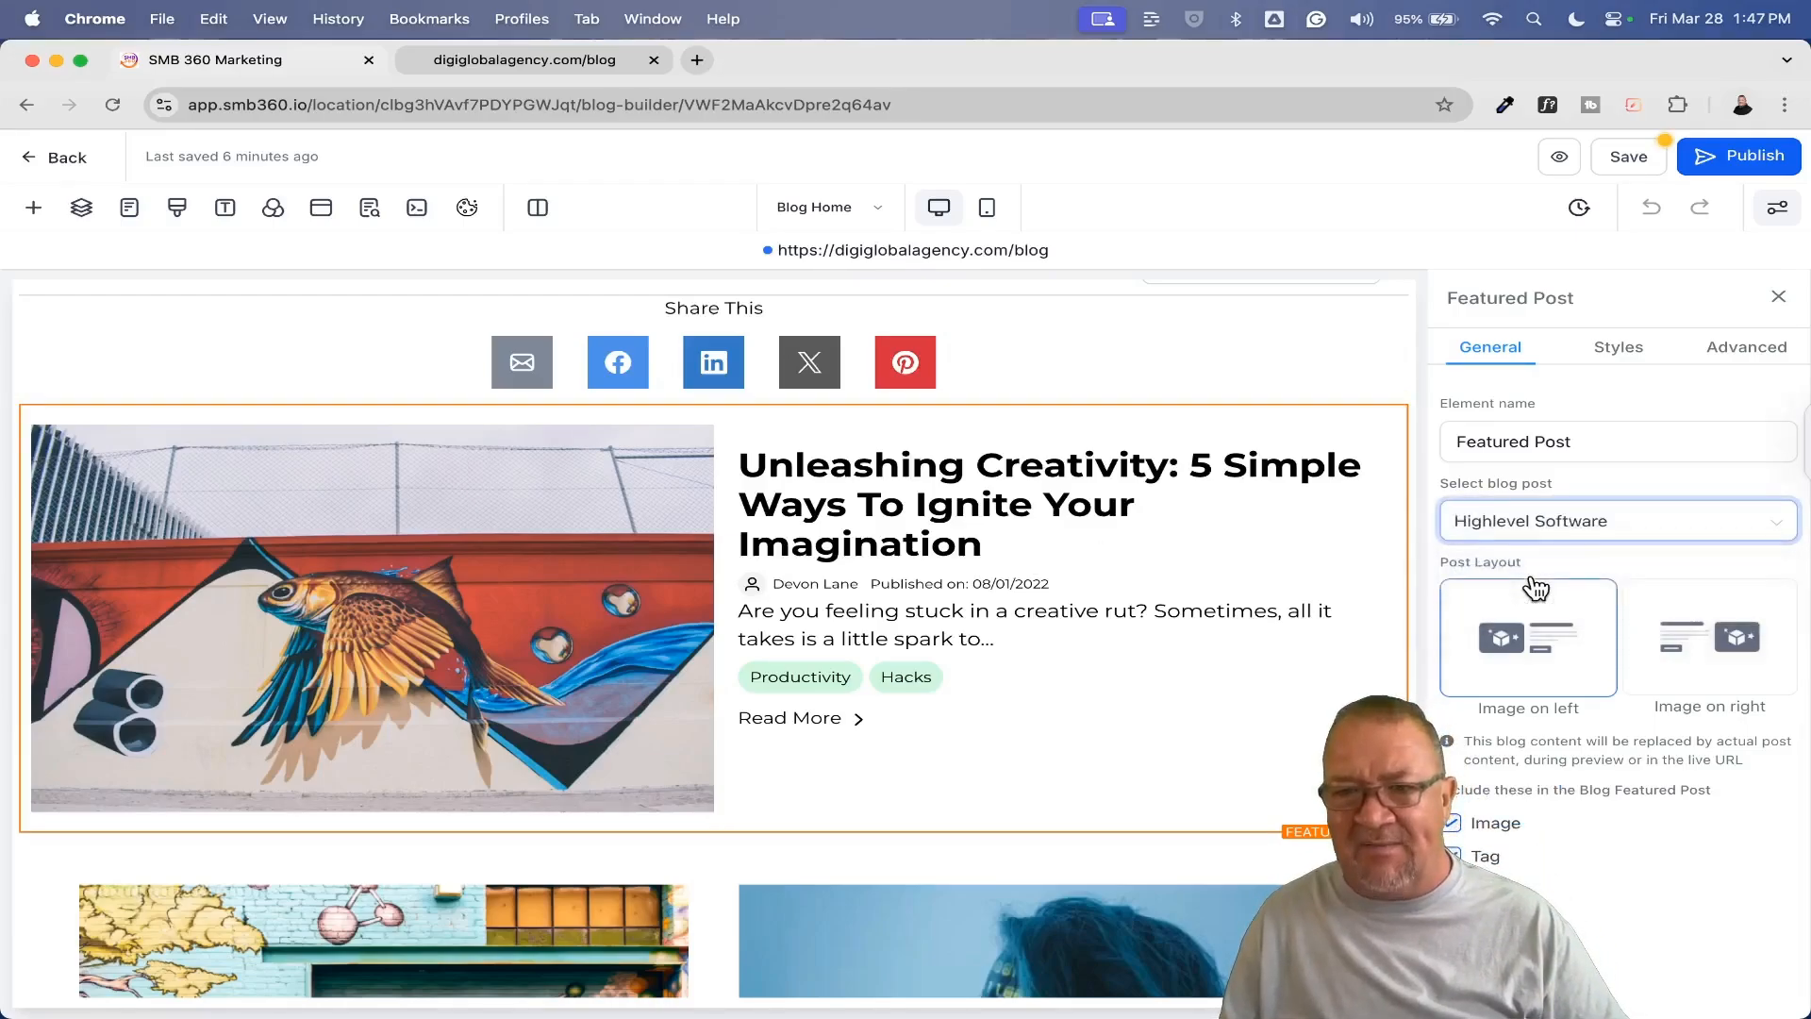
{"action": "left_click", "coordinate": [1629, 156]}
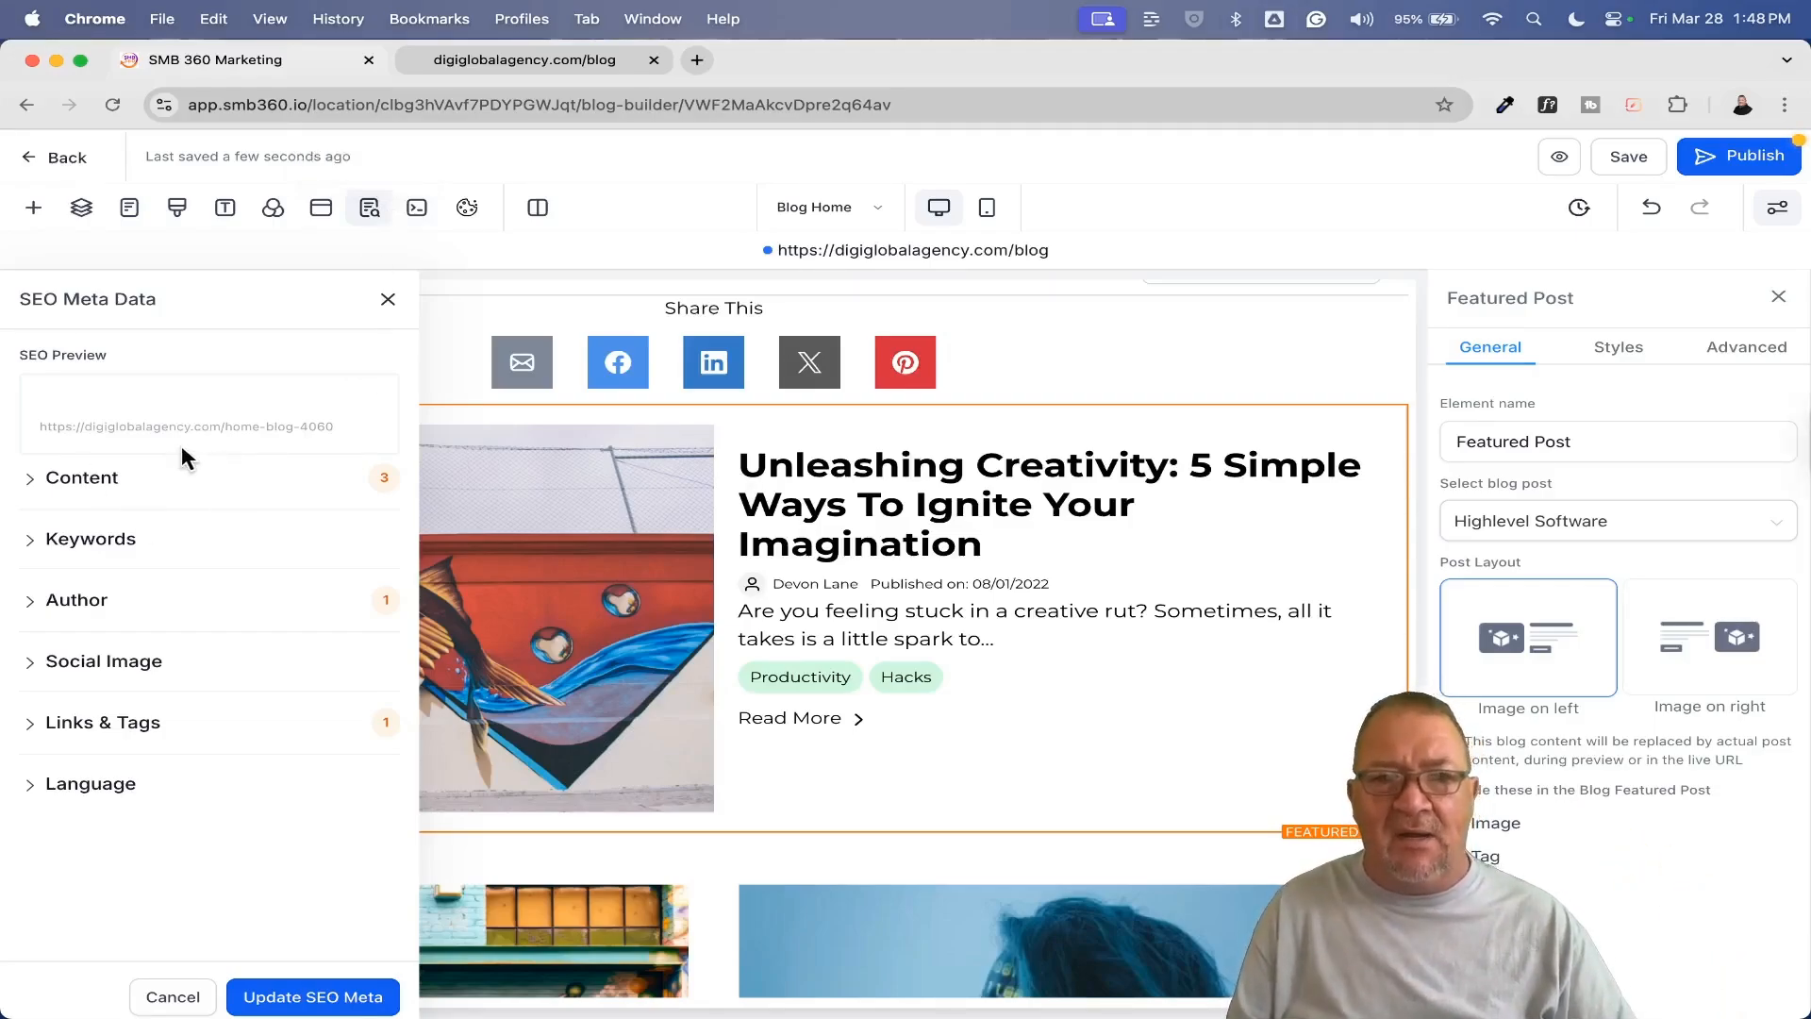
Step: Expand the Content section of the SEO metadata, try sample text in the description, and clear it again
{"action": "left_click", "coordinate": [29, 478]}
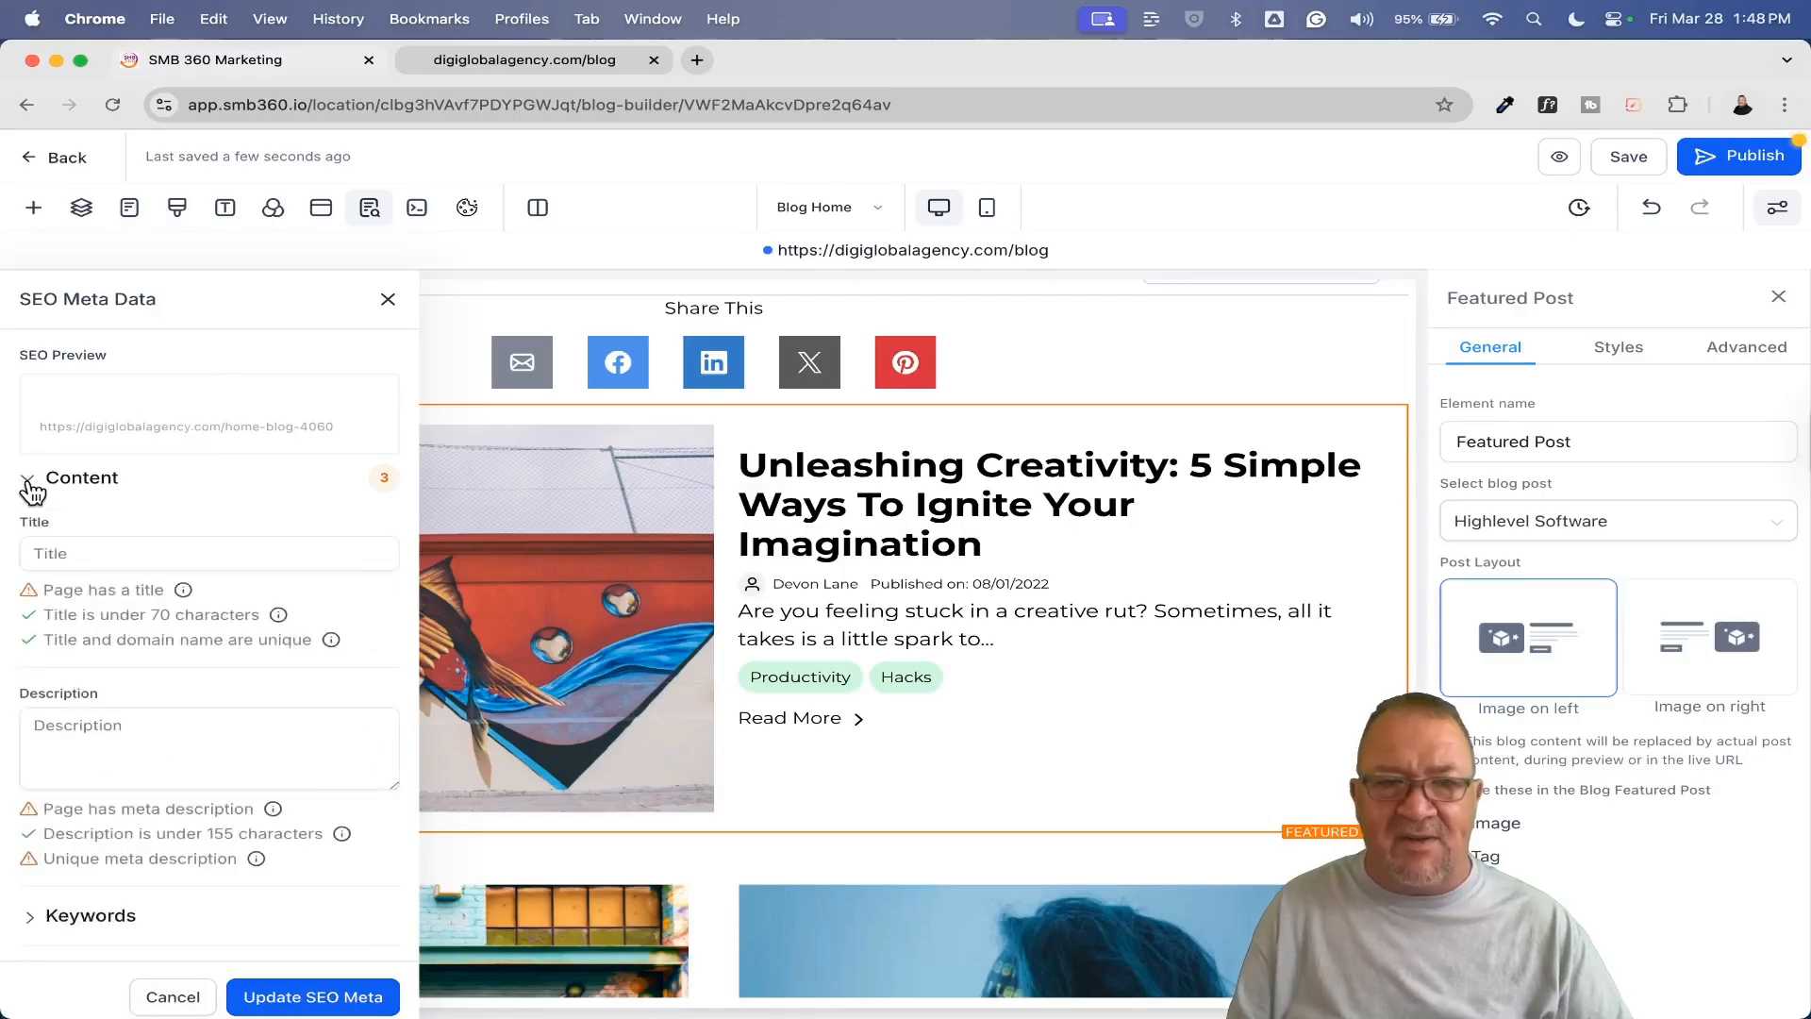
{"action": "left_click", "coordinate": [114, 557]}
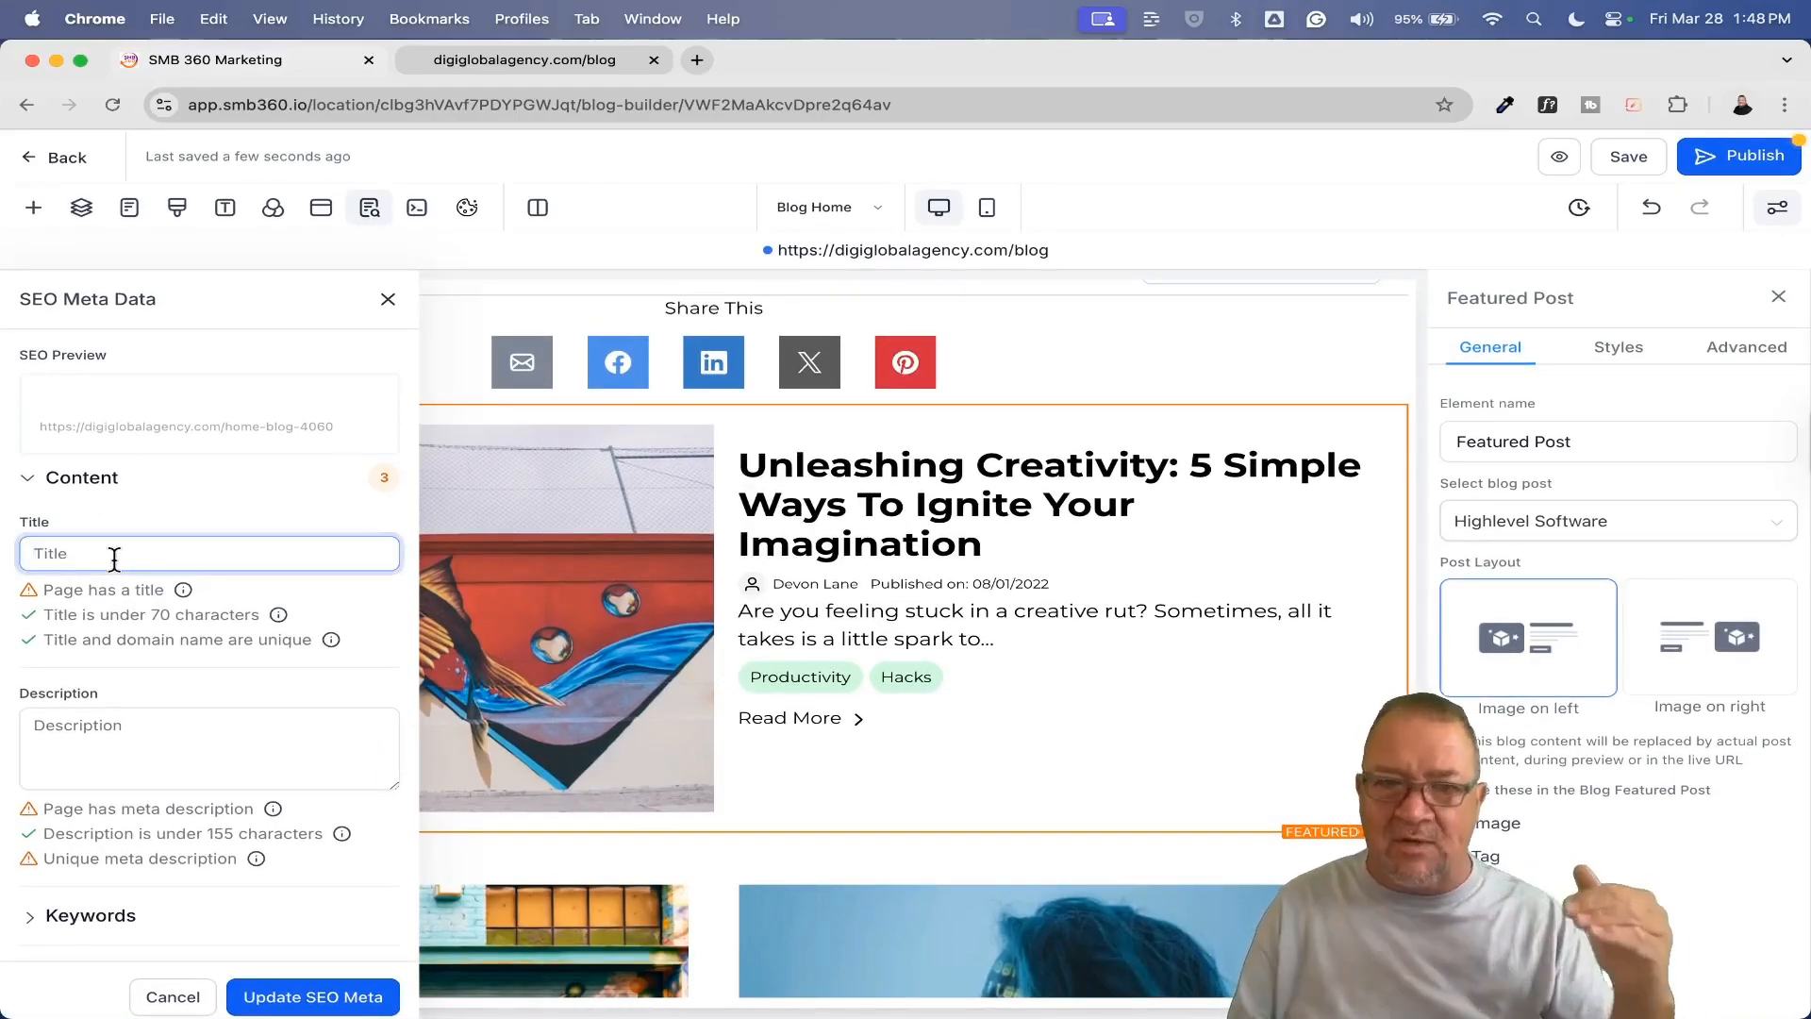
{"action": "left_click", "coordinate": [174, 758]}
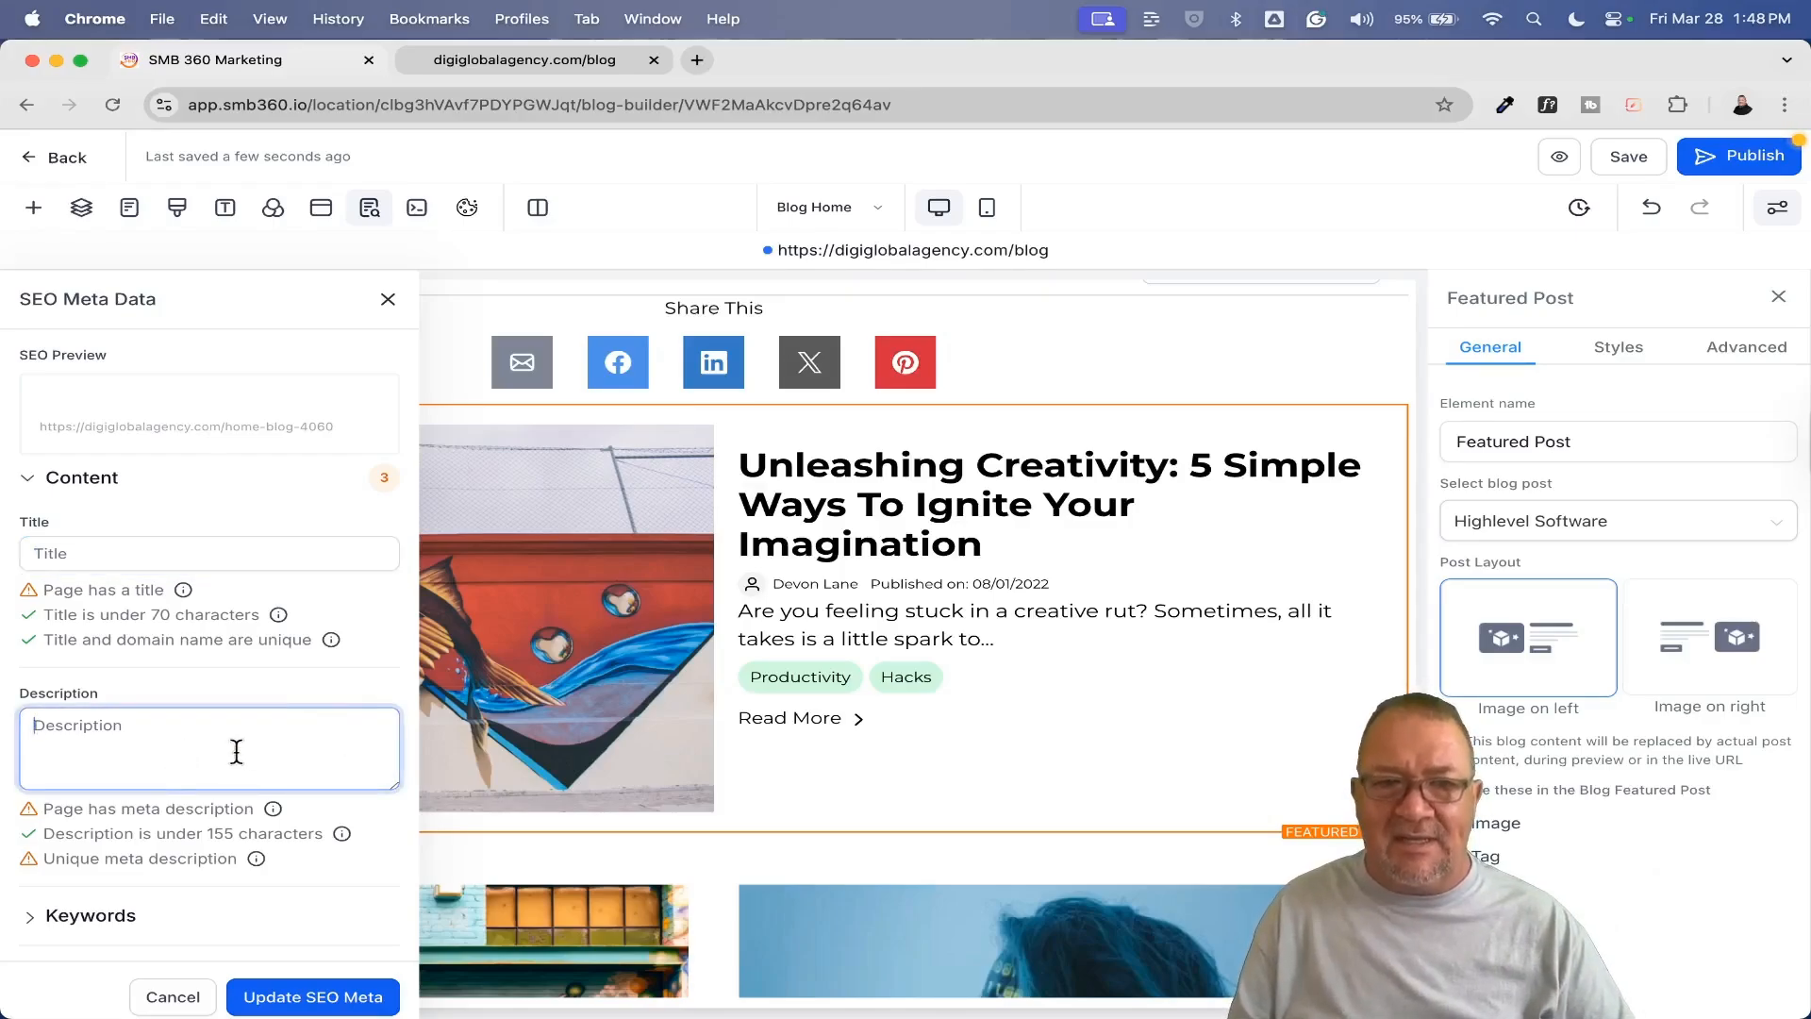
{"action": "type", "text": "xgndfgsdbsd"}
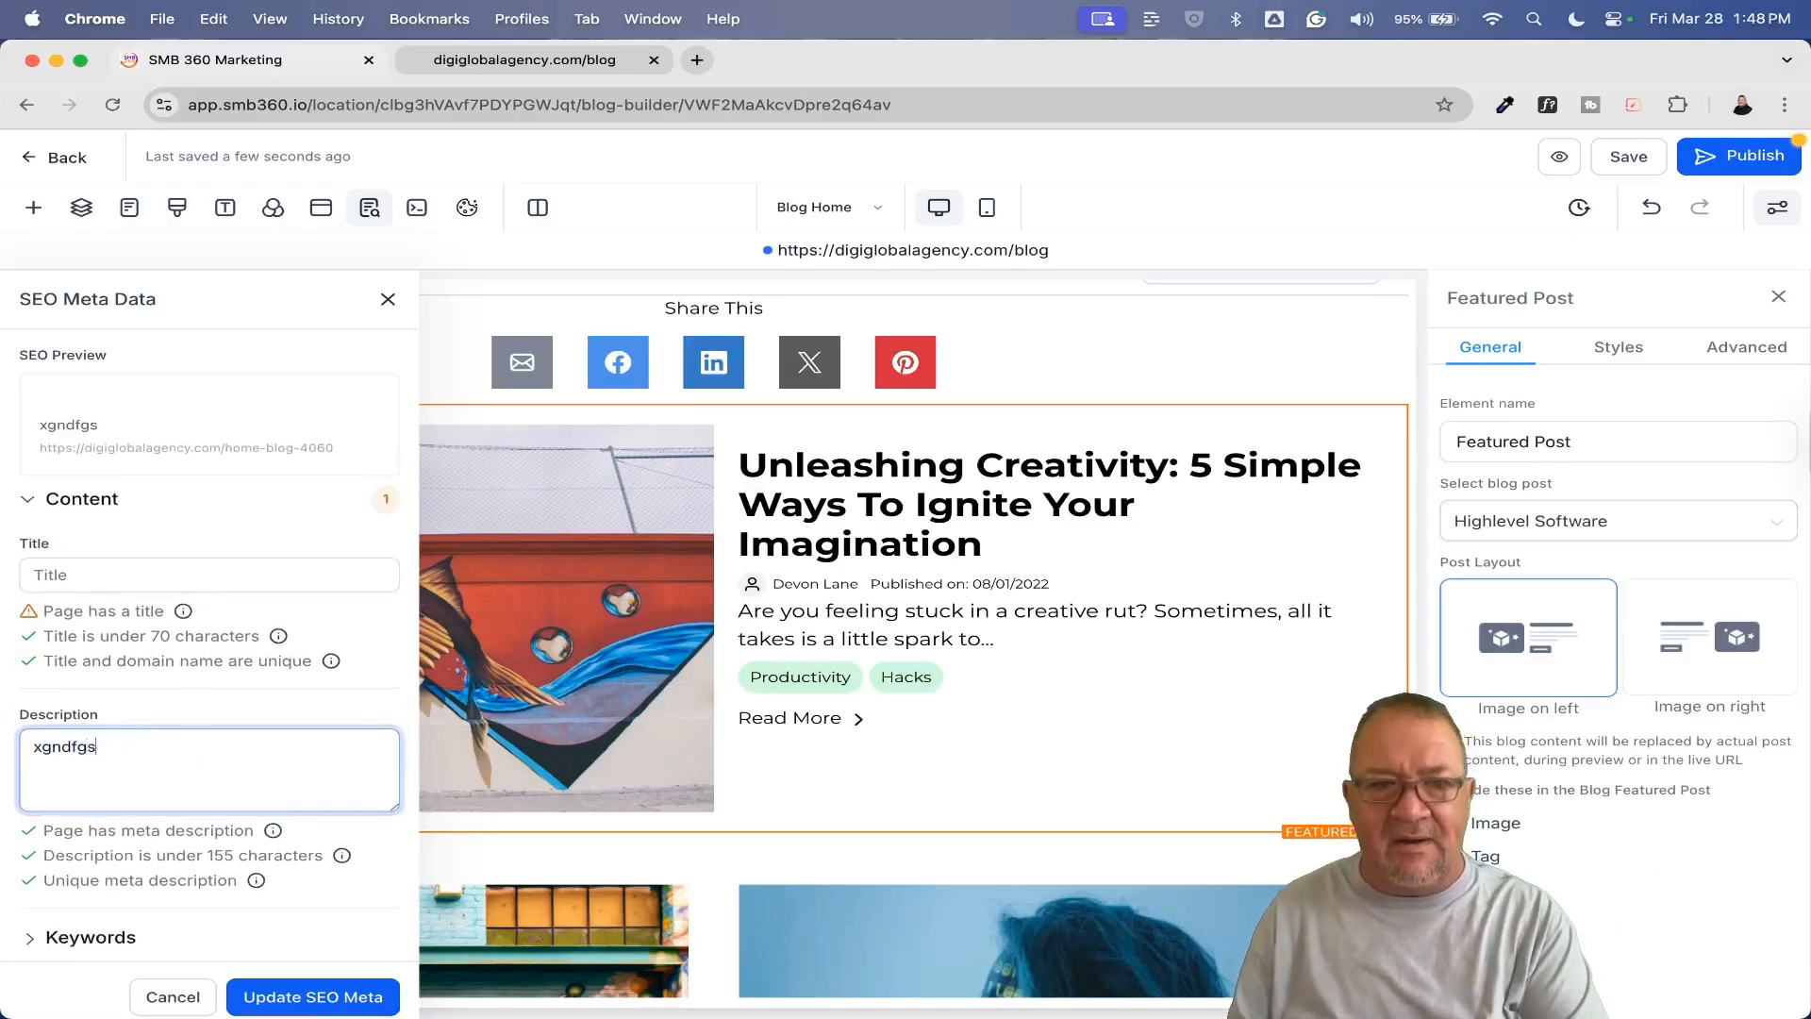
{"action": "key", "text": "BackSpace"}
{"action": "key", "text": "BackSpace"}
{"action": "key", "text": "BackSpace"}
{"action": "key", "text": "BackSpace"}
{"action": "key", "text": "BackSpace"}
{"action": "key", "text": "BackSpace"}
{"action": "key", "text": "BackSpace"}
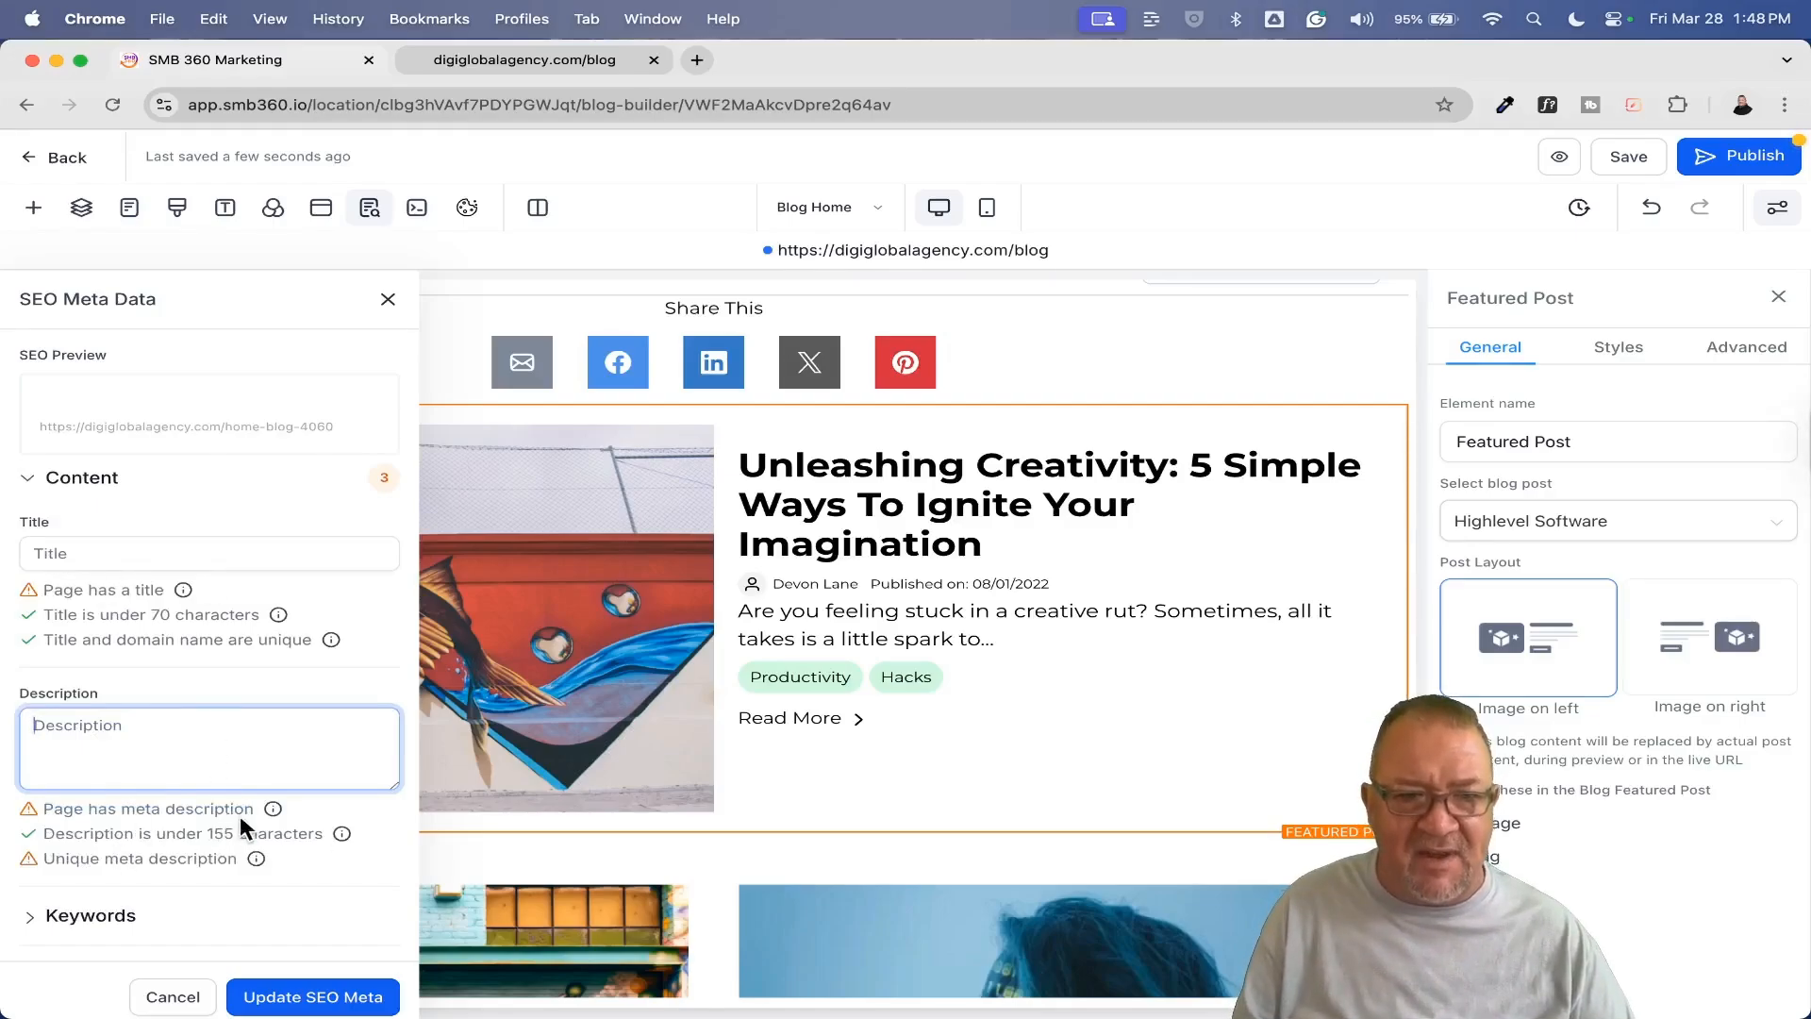
Step: Review the Keywords and Social Image sections of the SEO metadata and close it without updating
{"action": "scroll", "coordinate": [240, 815], "scroll_direction": "down", "scroll_amount": 3}
{"action": "left_click", "coordinate": [29, 686]}
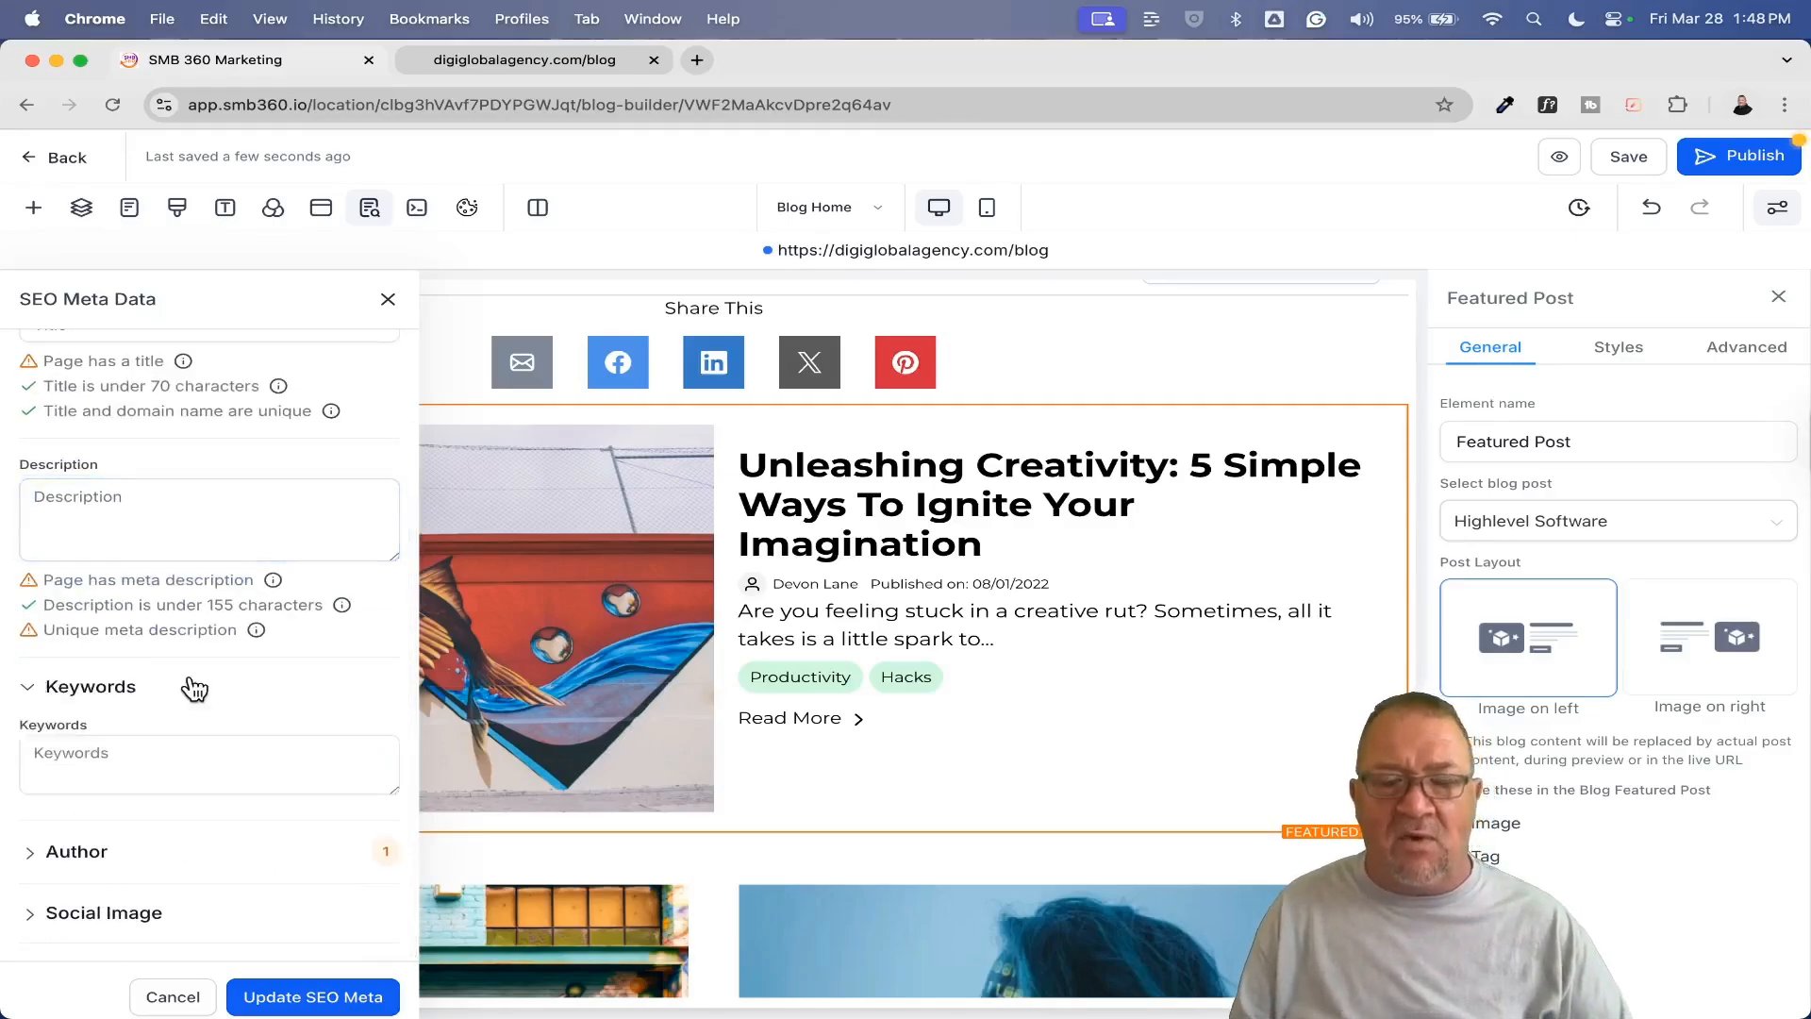
{"action": "left_click", "coordinate": [215, 781]}
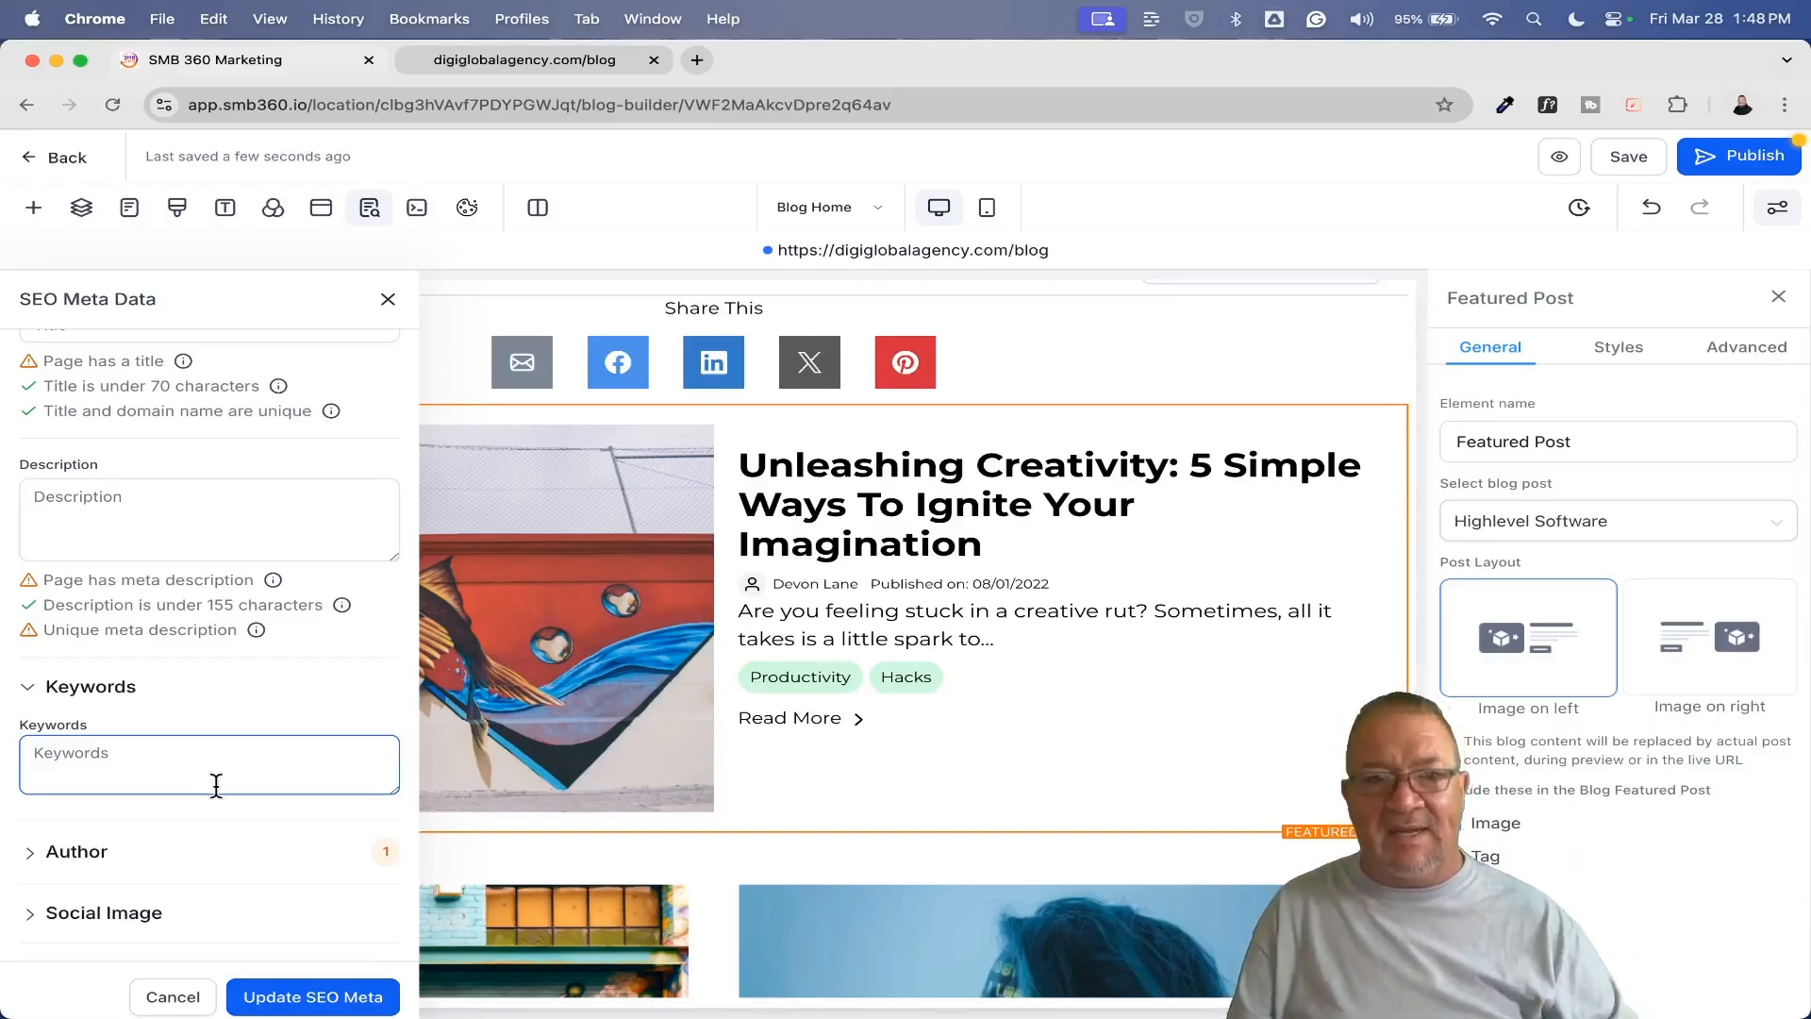
{"action": "scroll", "coordinate": [216, 785], "scroll_direction": "down", "scroll_amount": 2}
{"action": "left_click", "coordinate": [40, 809]}
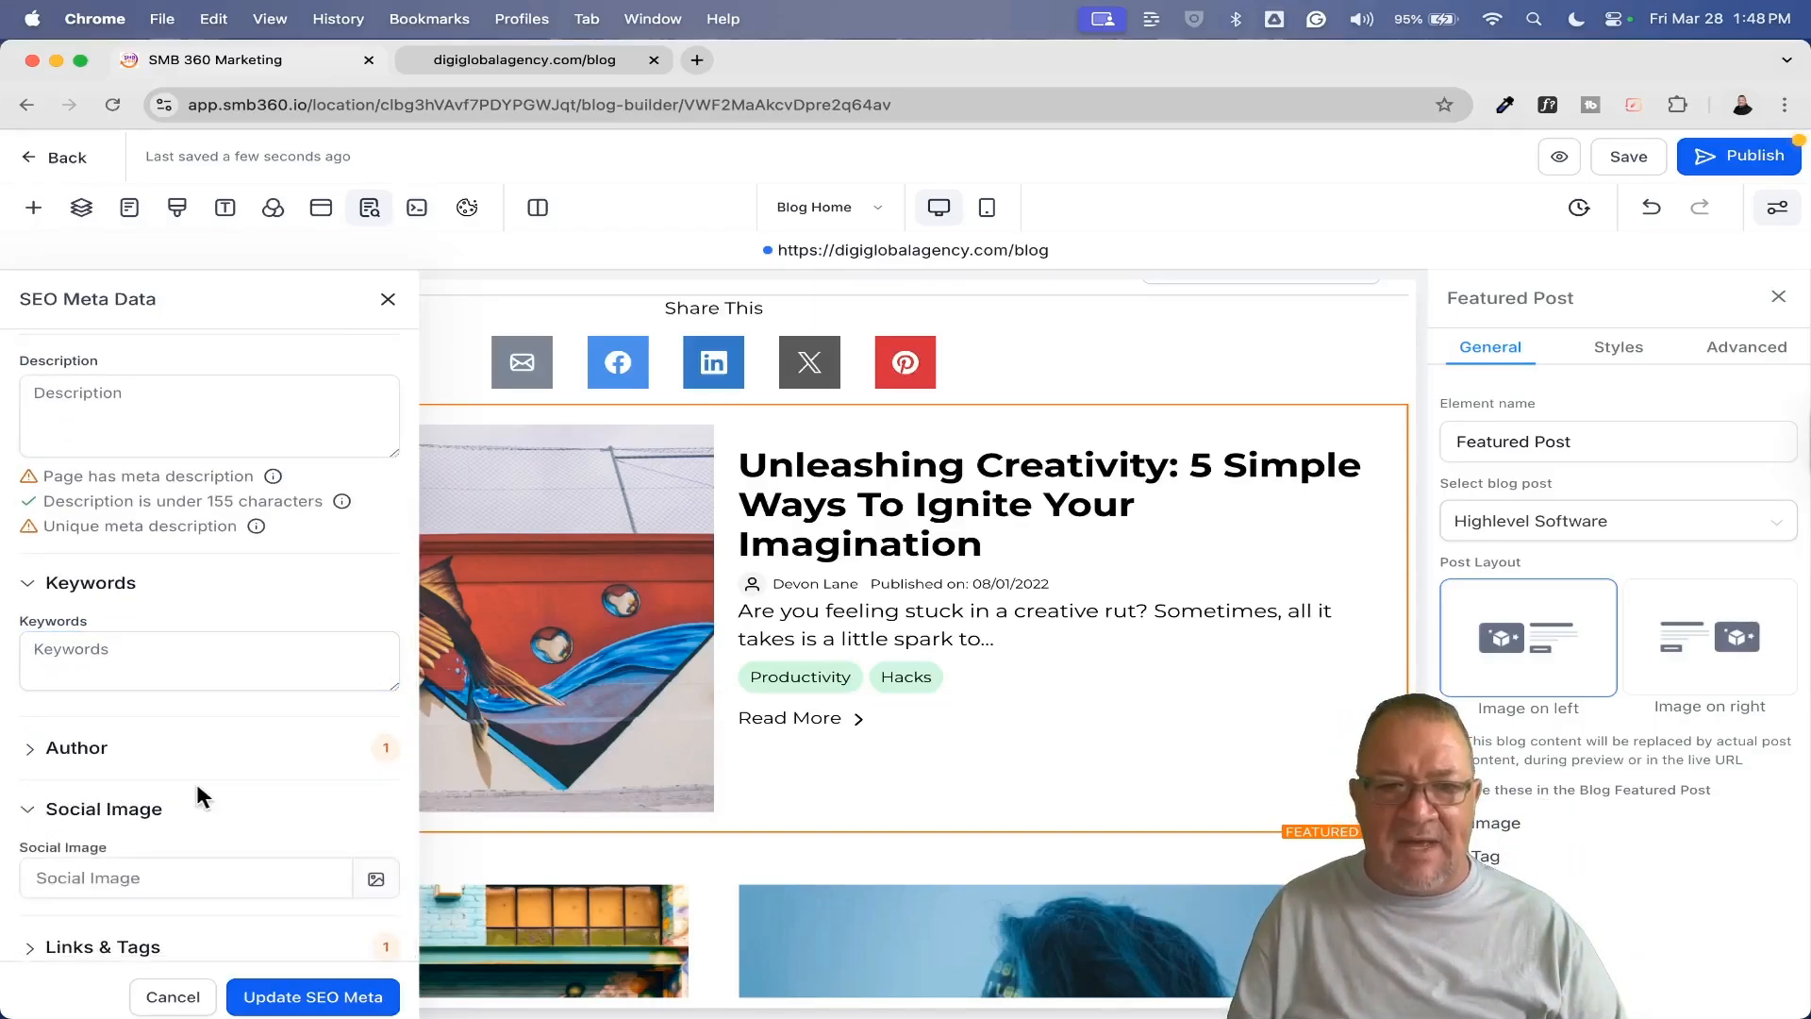
{"action": "scroll", "coordinate": [203, 793], "scroll_direction": "down", "scroll_amount": 1}
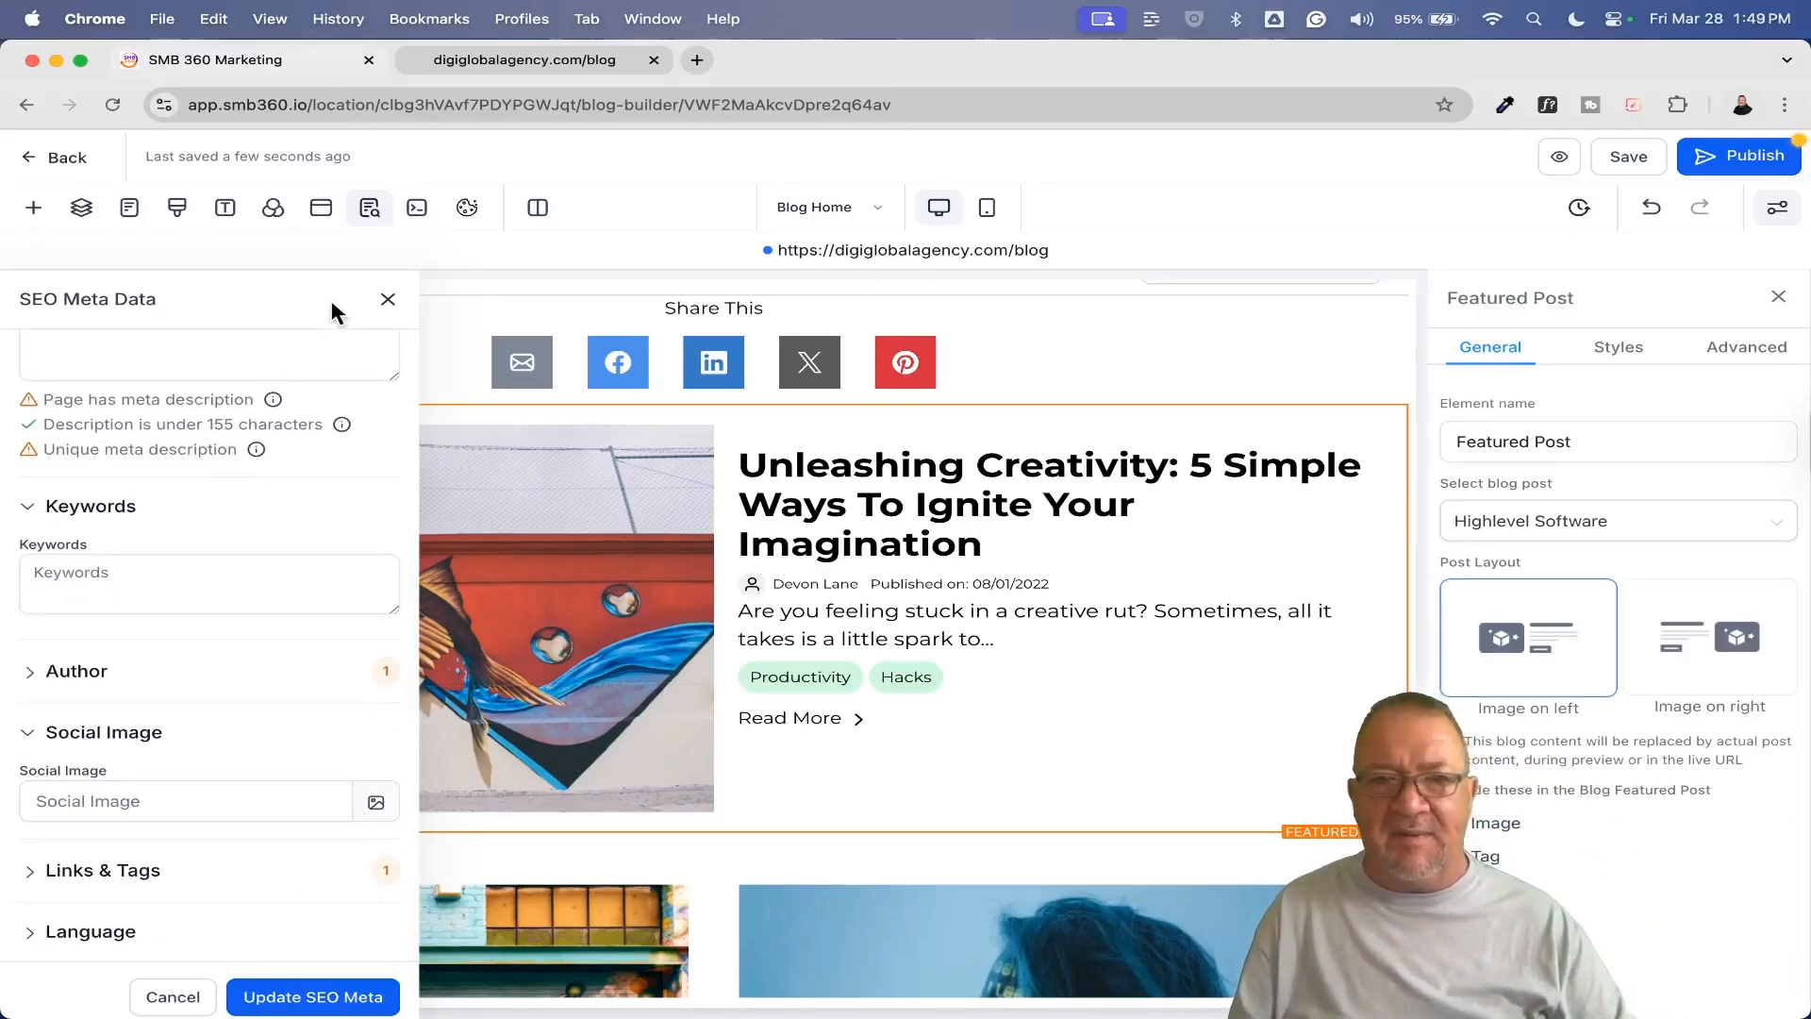
{"action": "left_click", "coordinate": [386, 304]}
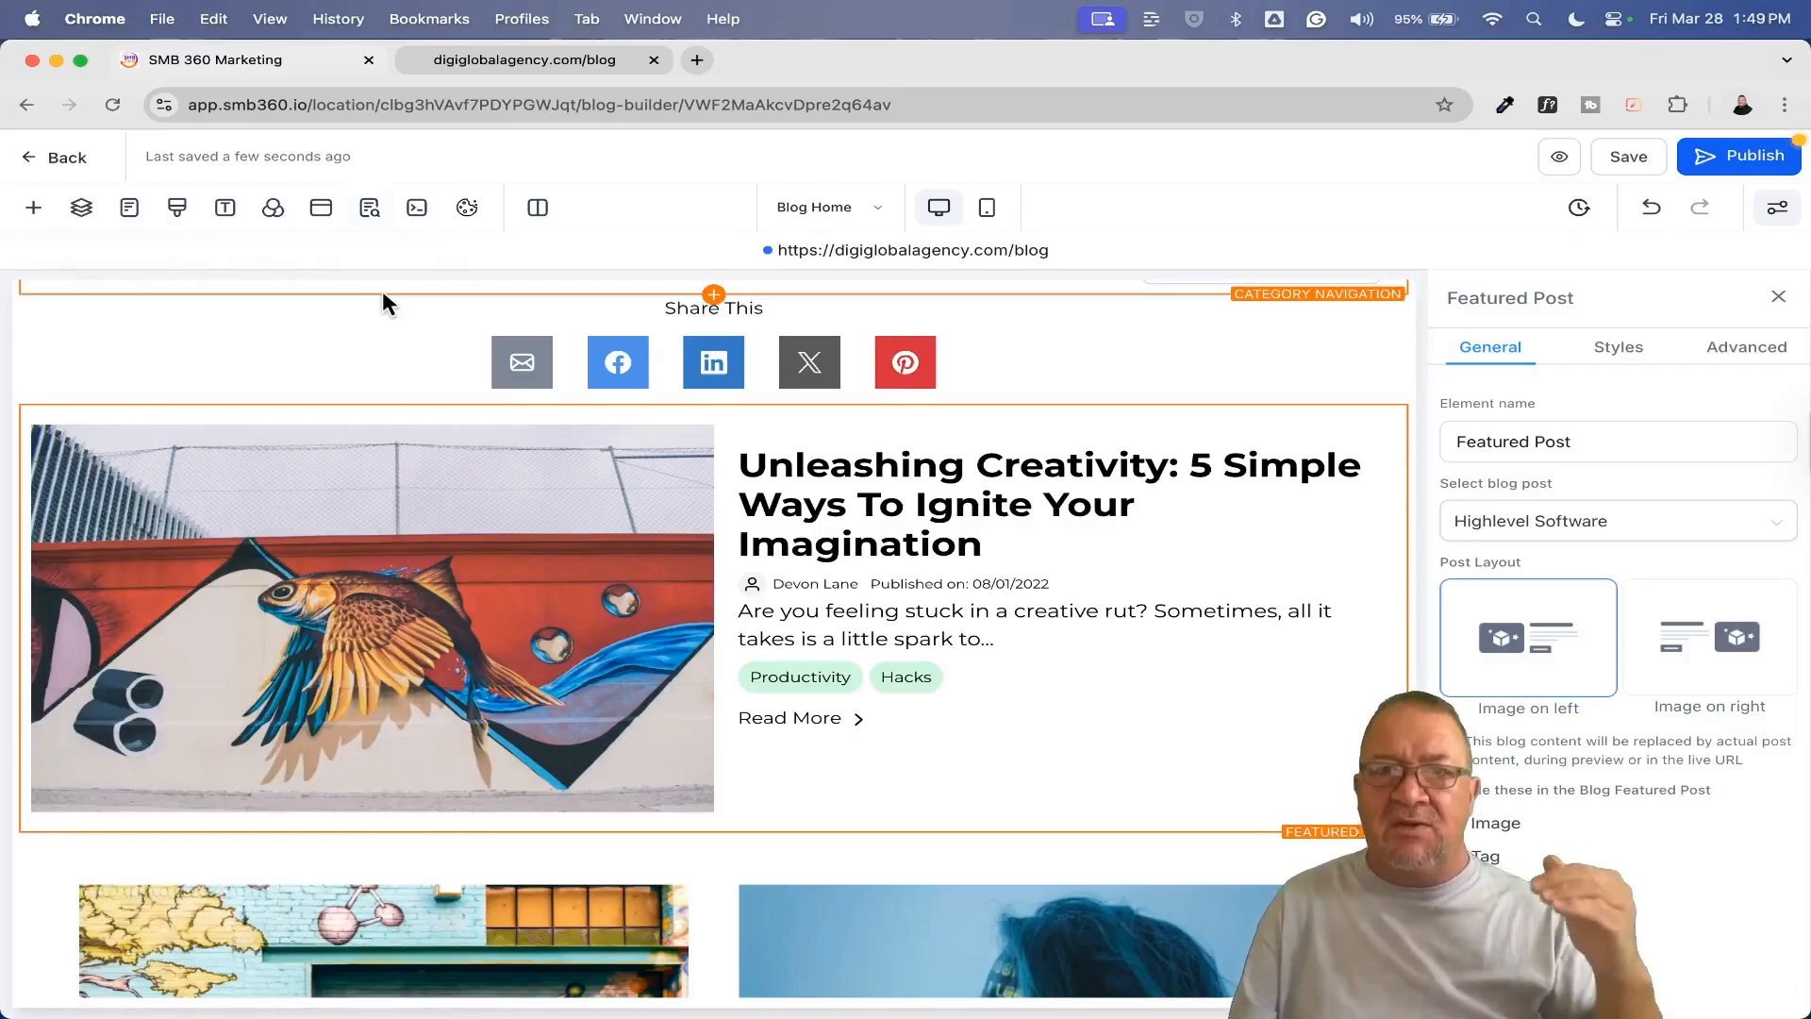
Step: Publish the blog home page, reload the live blog at digiglobalagency.com/blog, and check its featured post and post listing
{"action": "left_click", "coordinate": [1744, 156]}
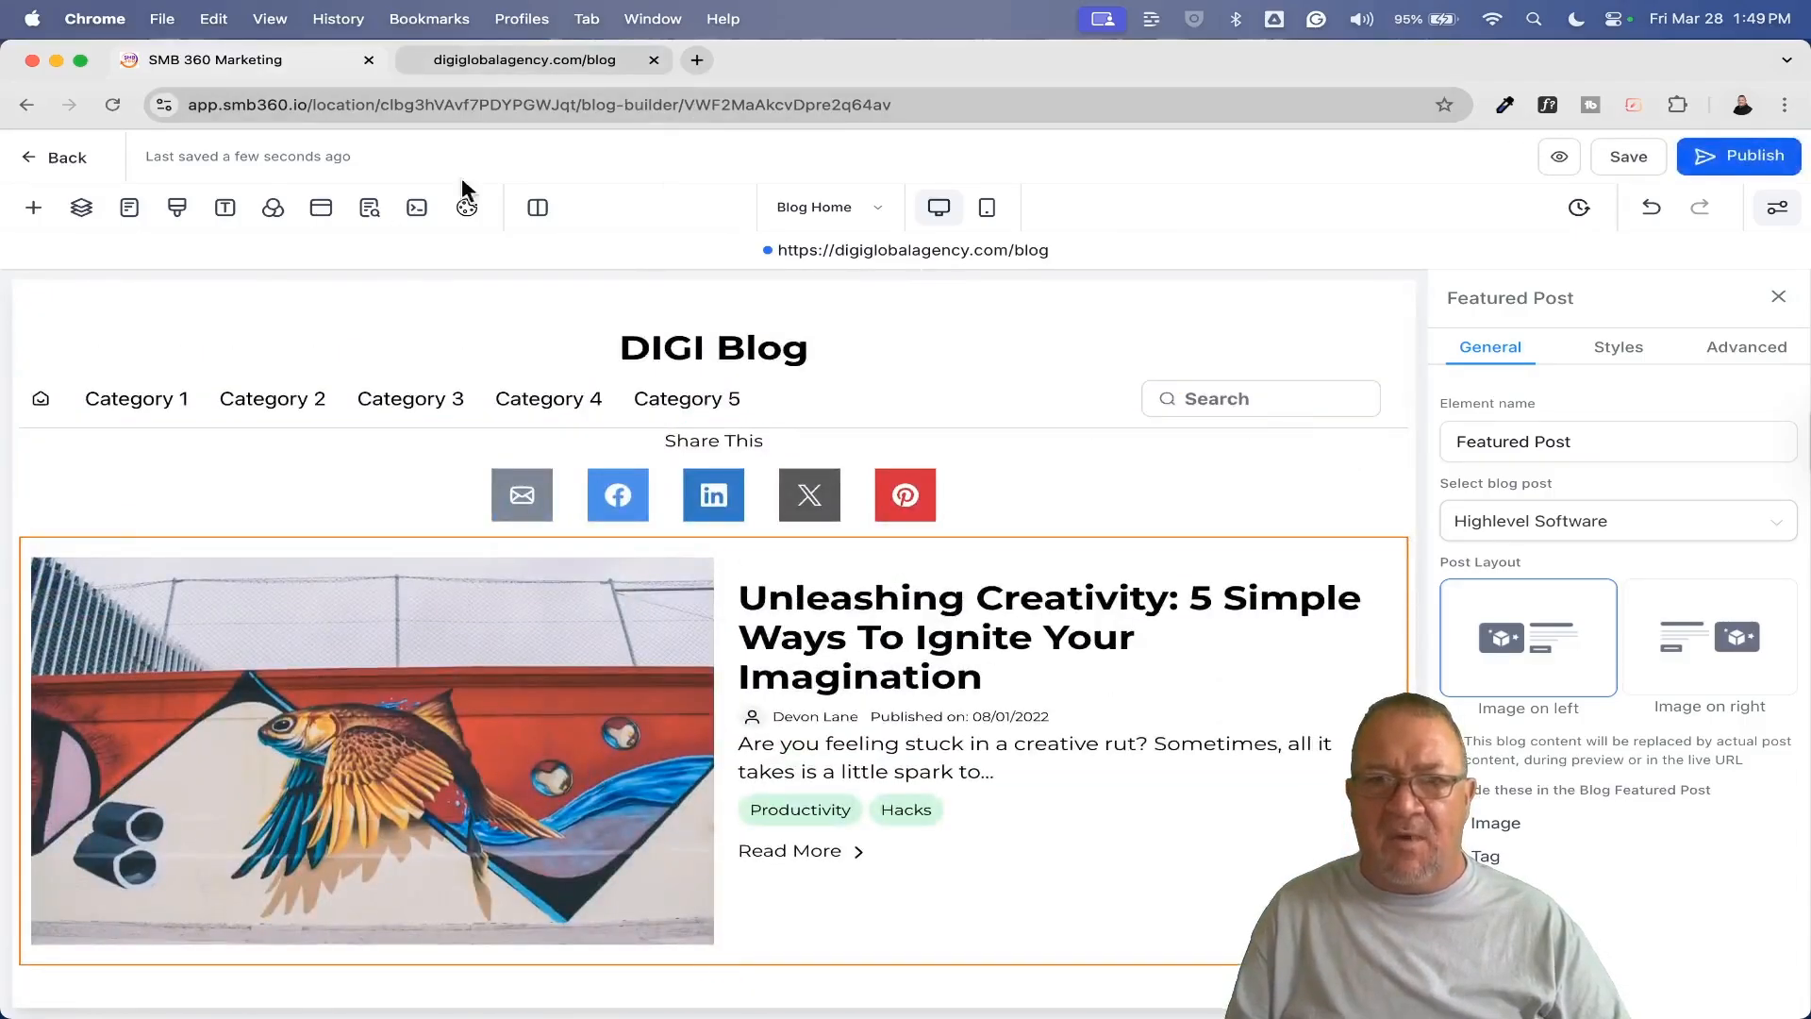
{"action": "left_click", "coordinate": [514, 59]}
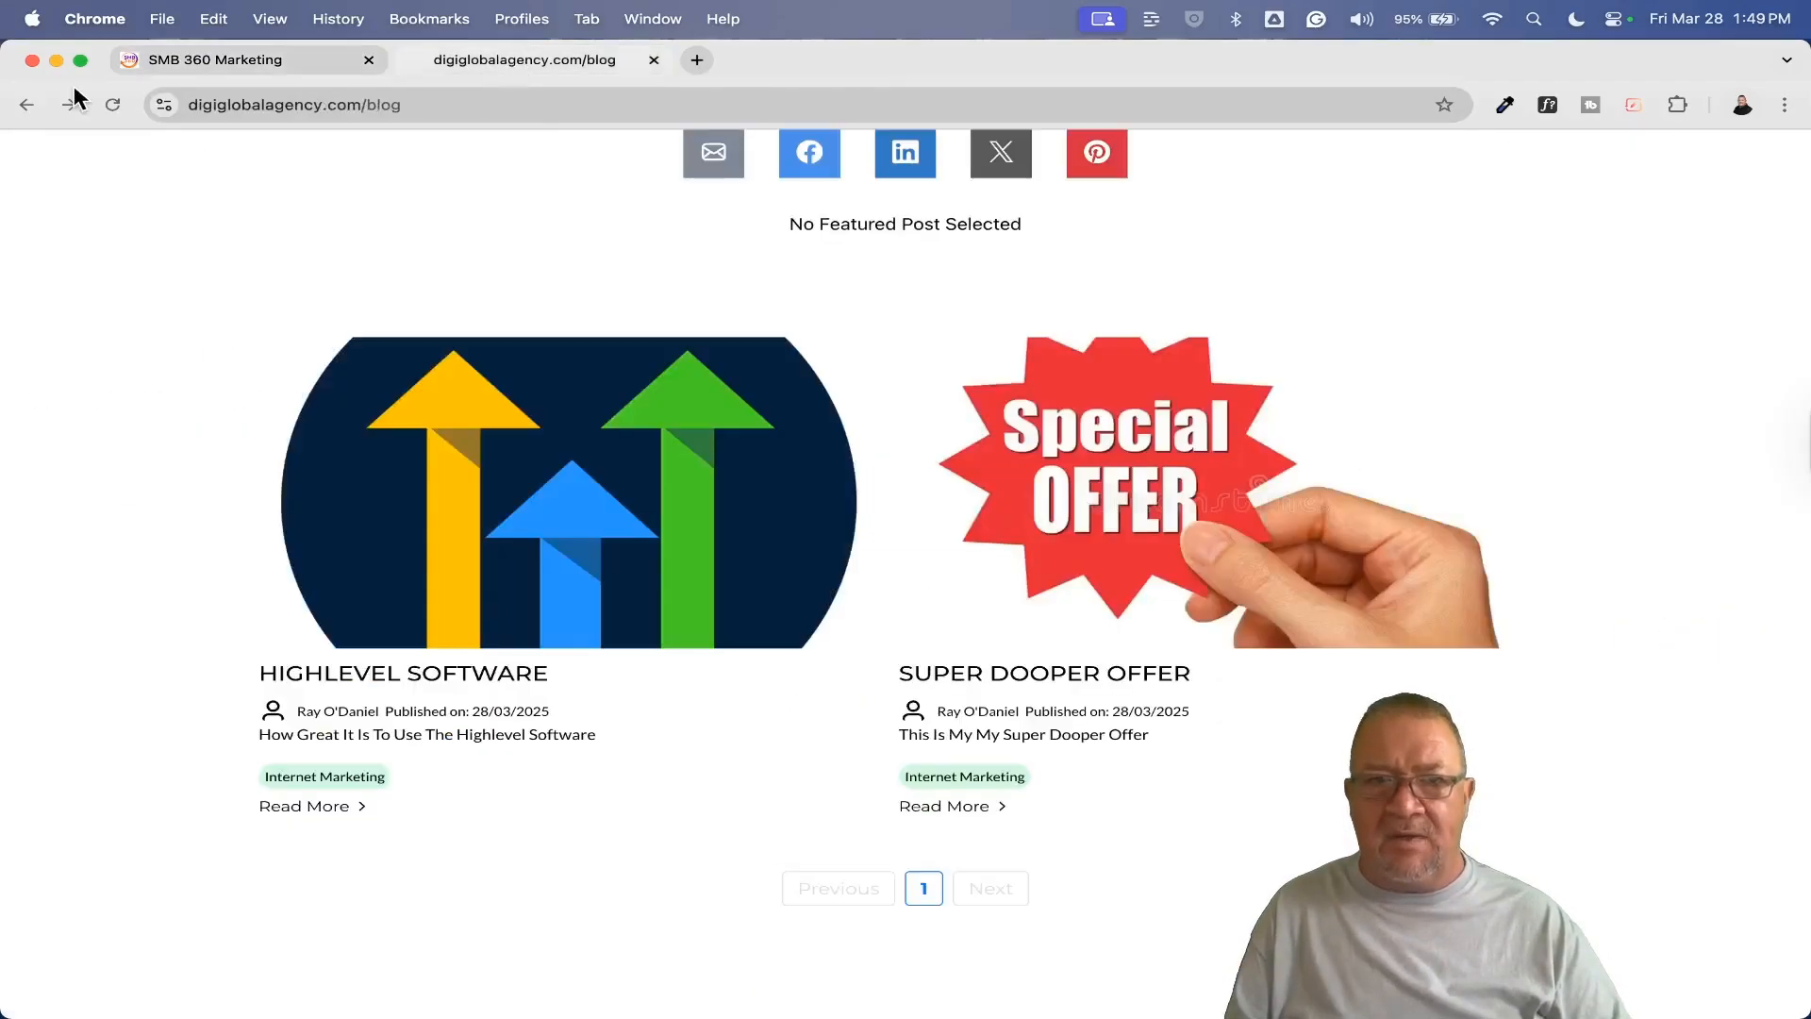
{"action": "left_click", "coordinate": [113, 105]}
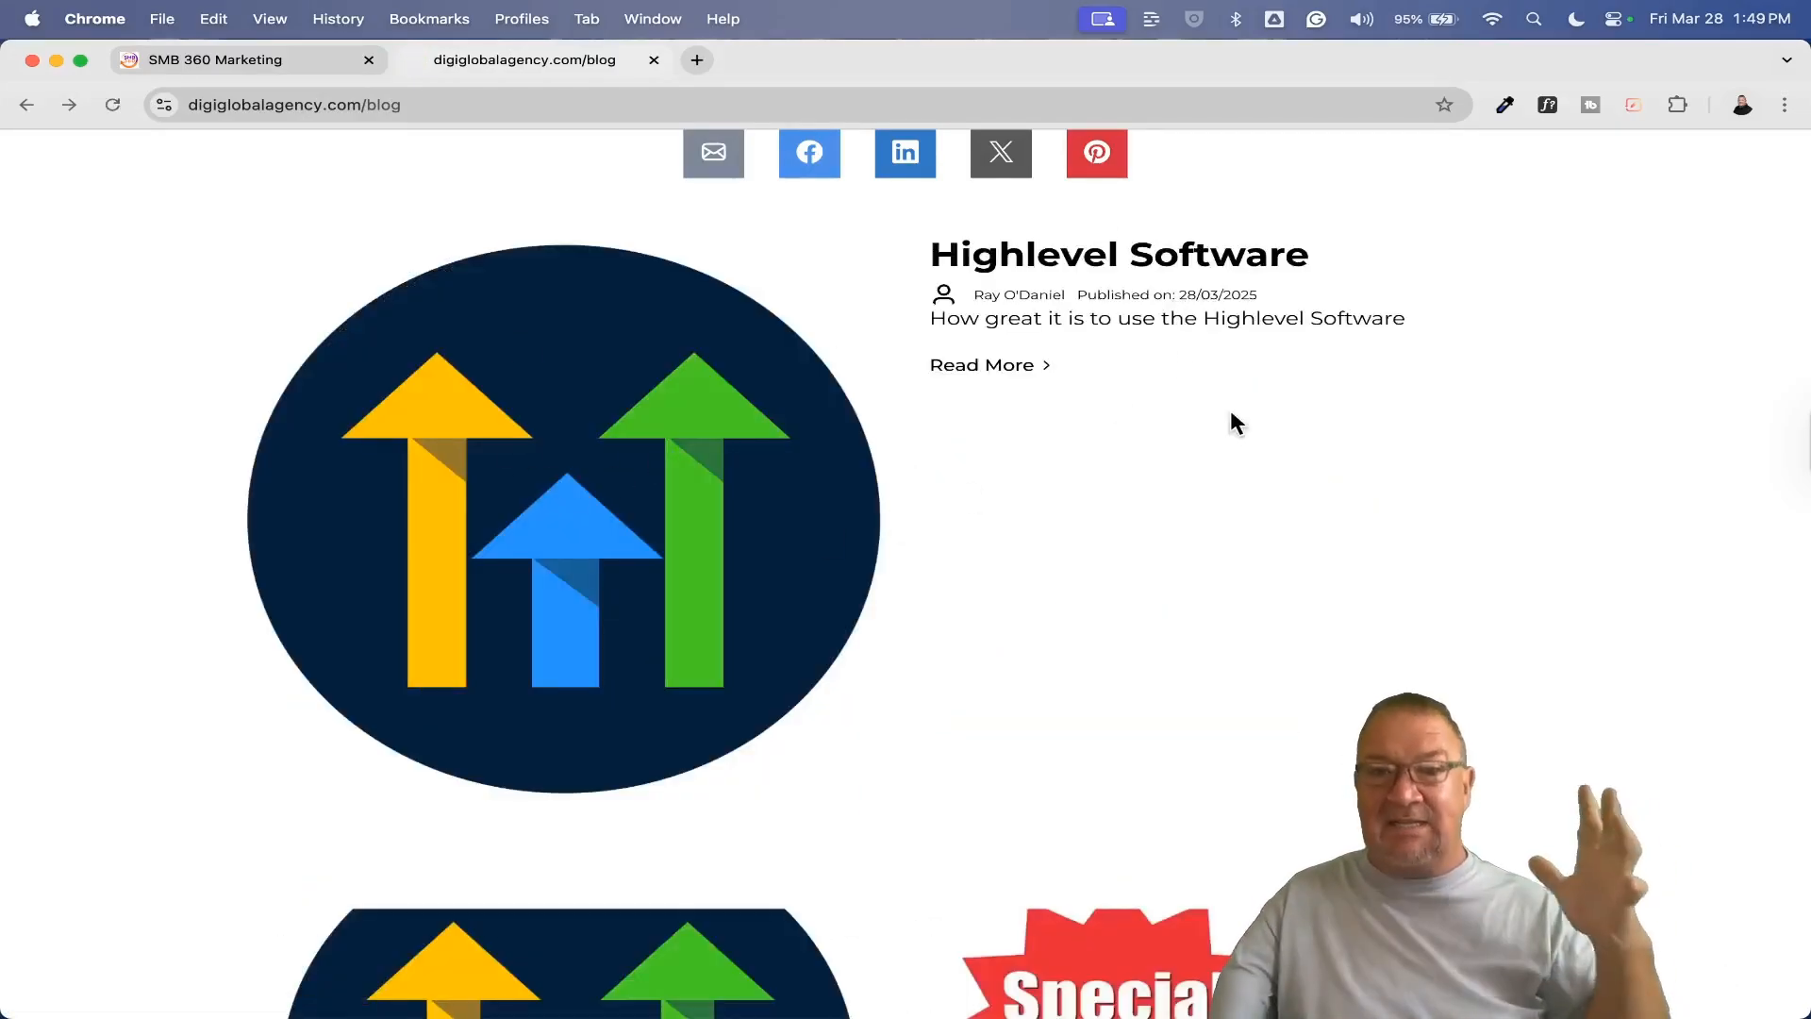
{"action": "scroll", "coordinate": [1230, 409], "scroll_direction": "down", "scroll_amount": 6}
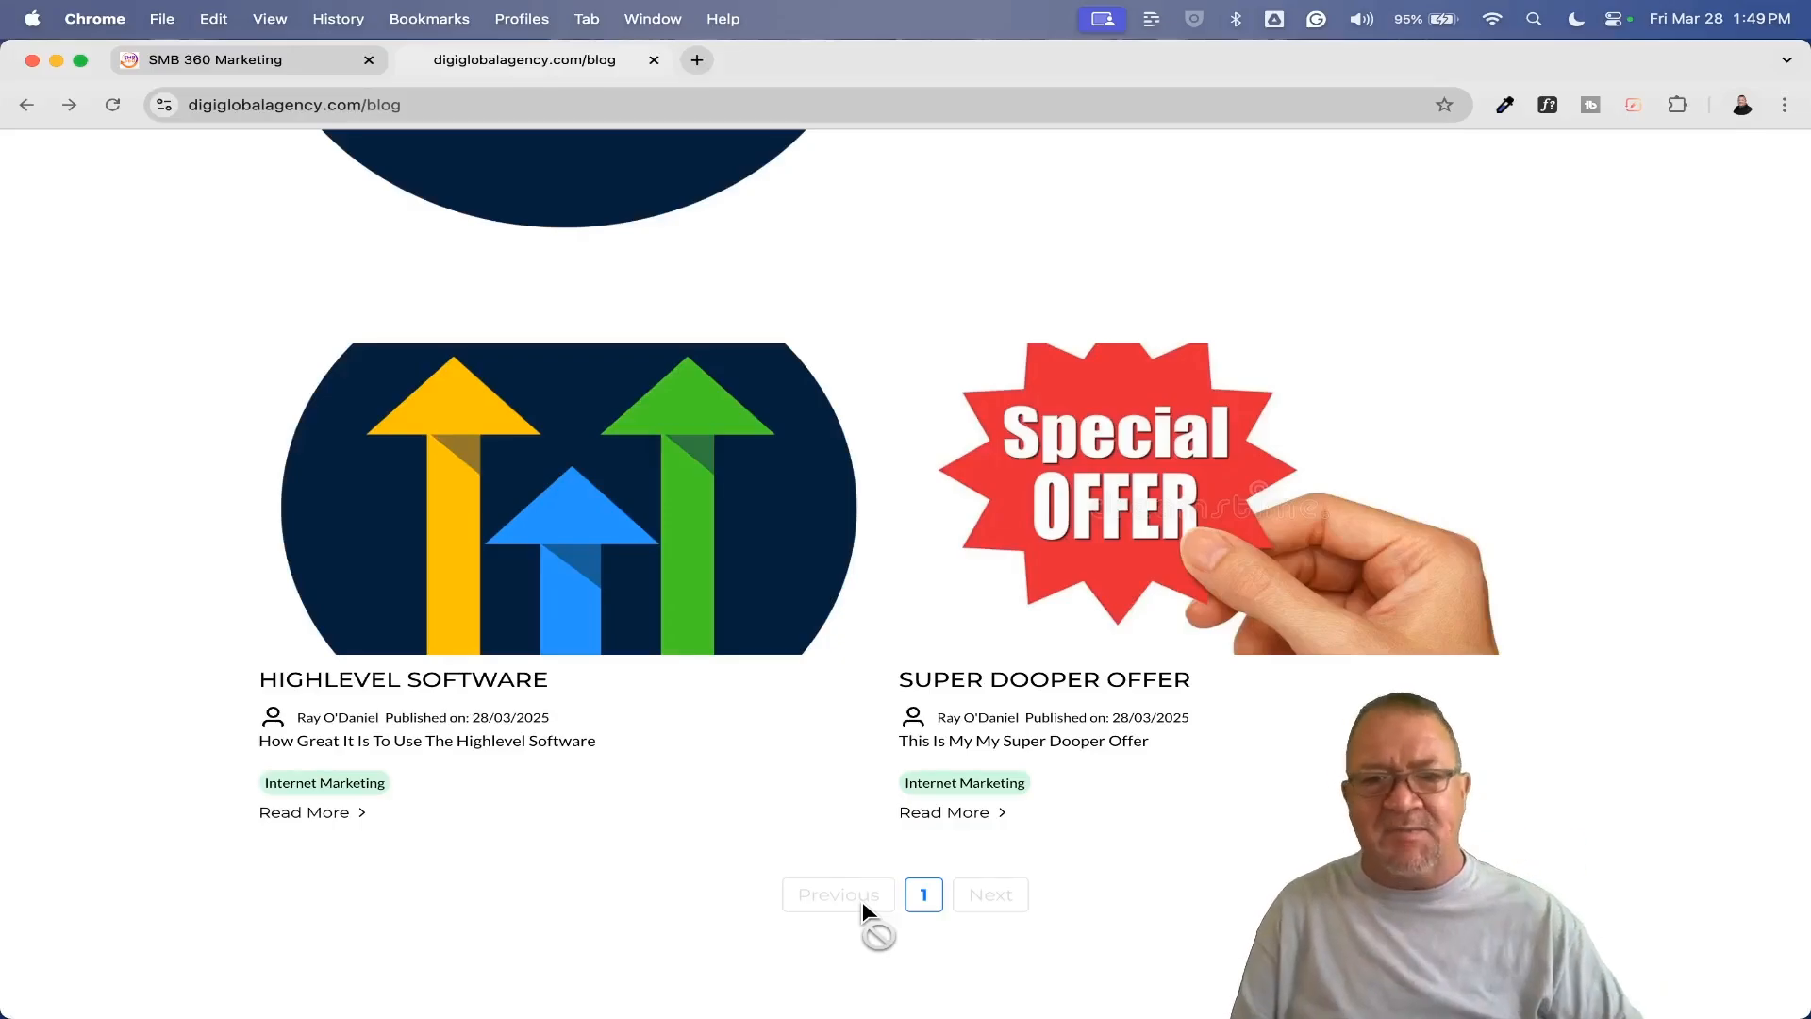
{"action": "scroll", "coordinate": [862, 901], "scroll_direction": "up", "scroll_amount": 8}
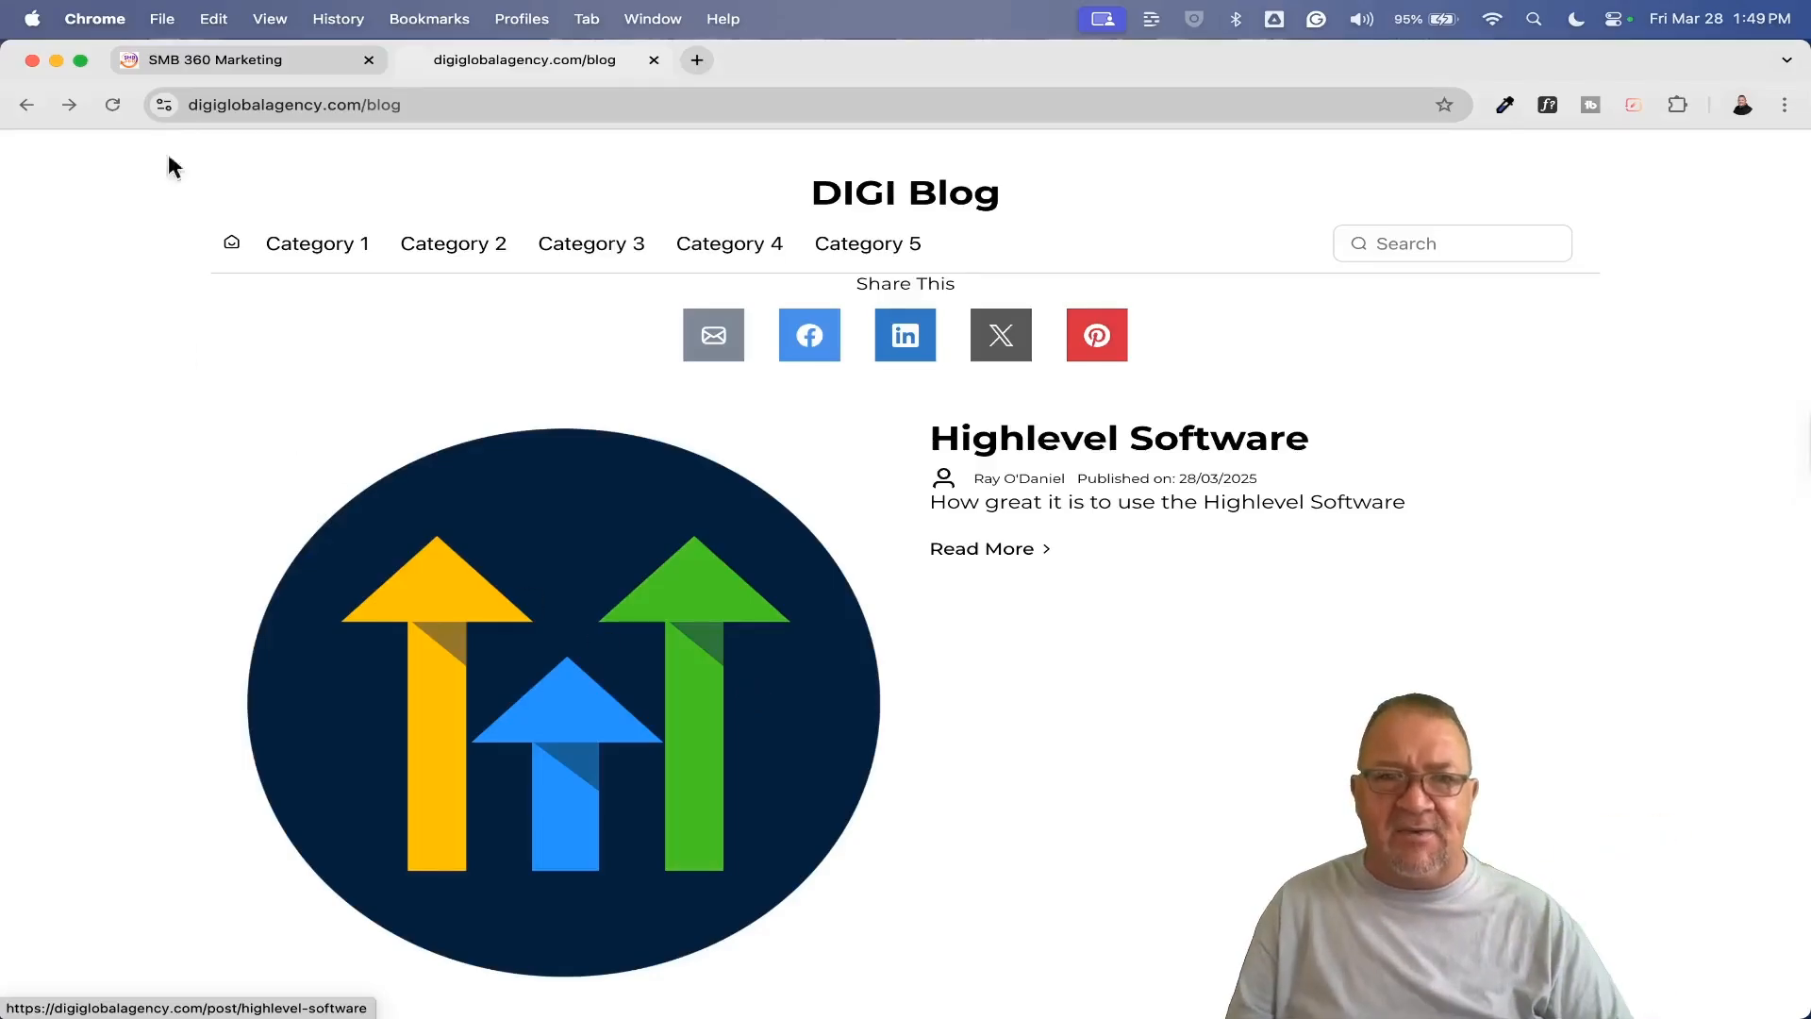
Step: Leave the builder for the DiGi Global Blog Site's post list and check it against the live blog
{"action": "left_click", "coordinate": [186, 62]}
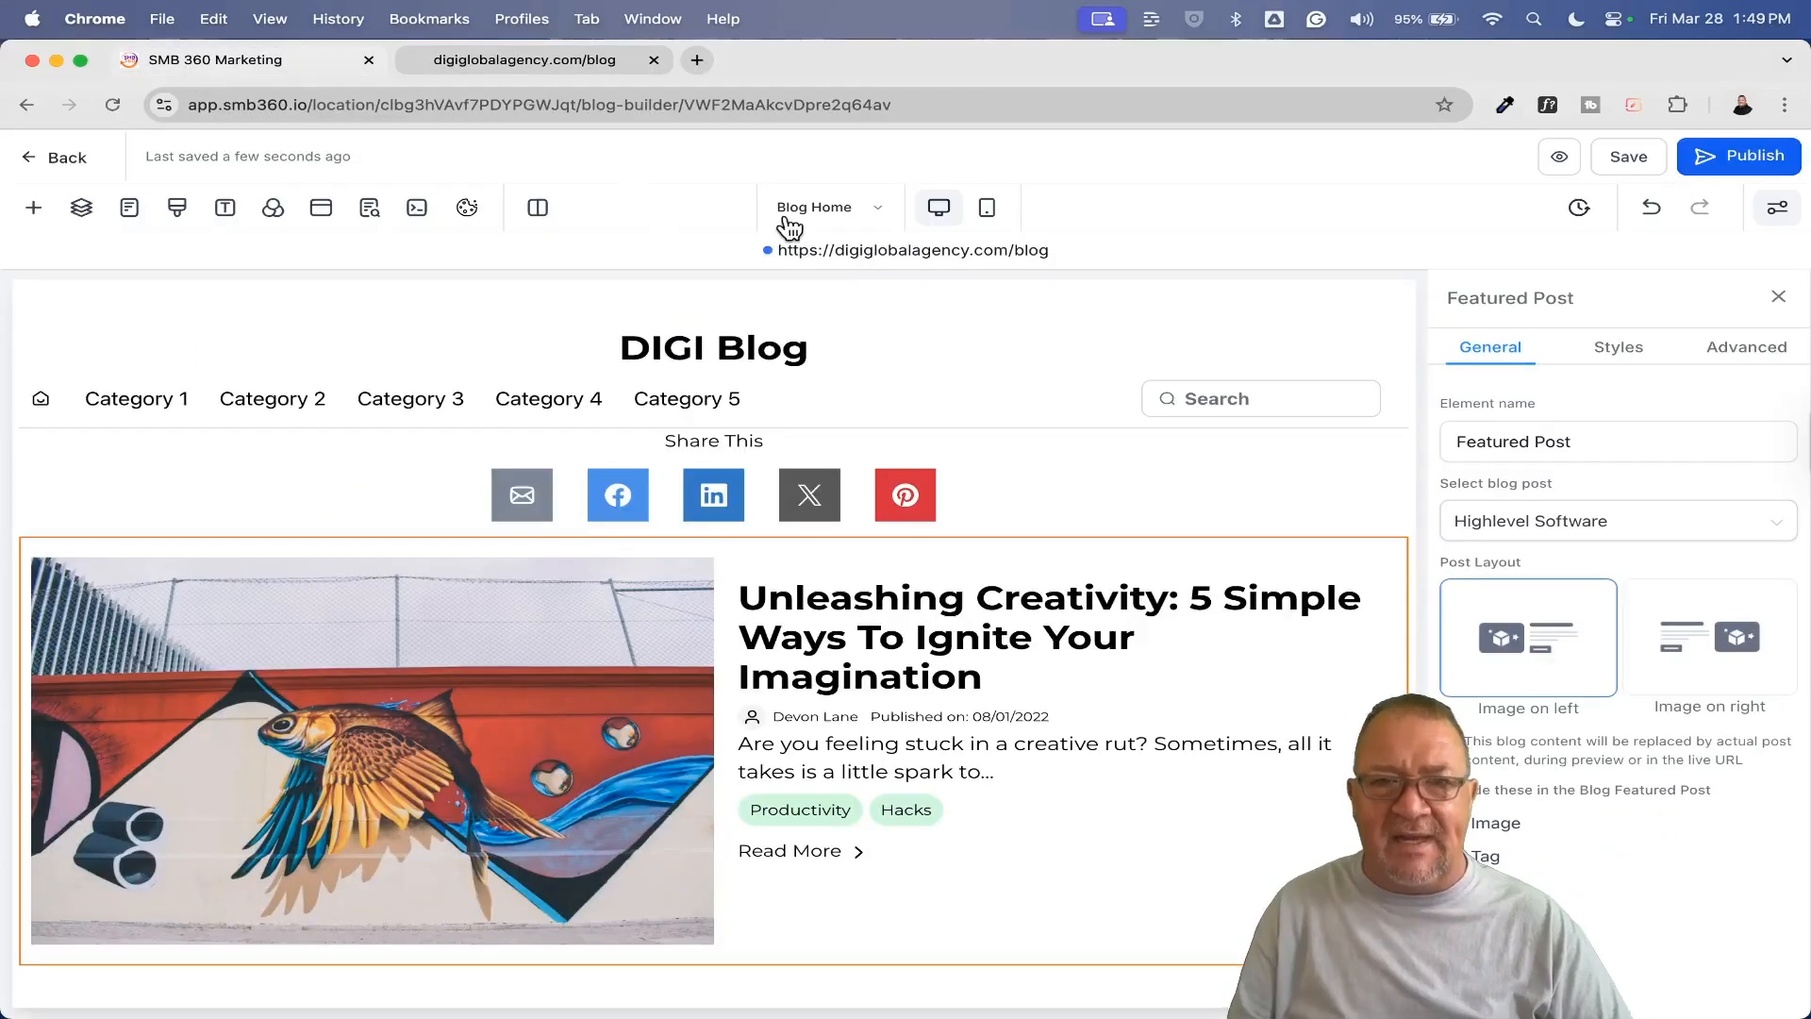
{"action": "left_click", "coordinate": [60, 160]}
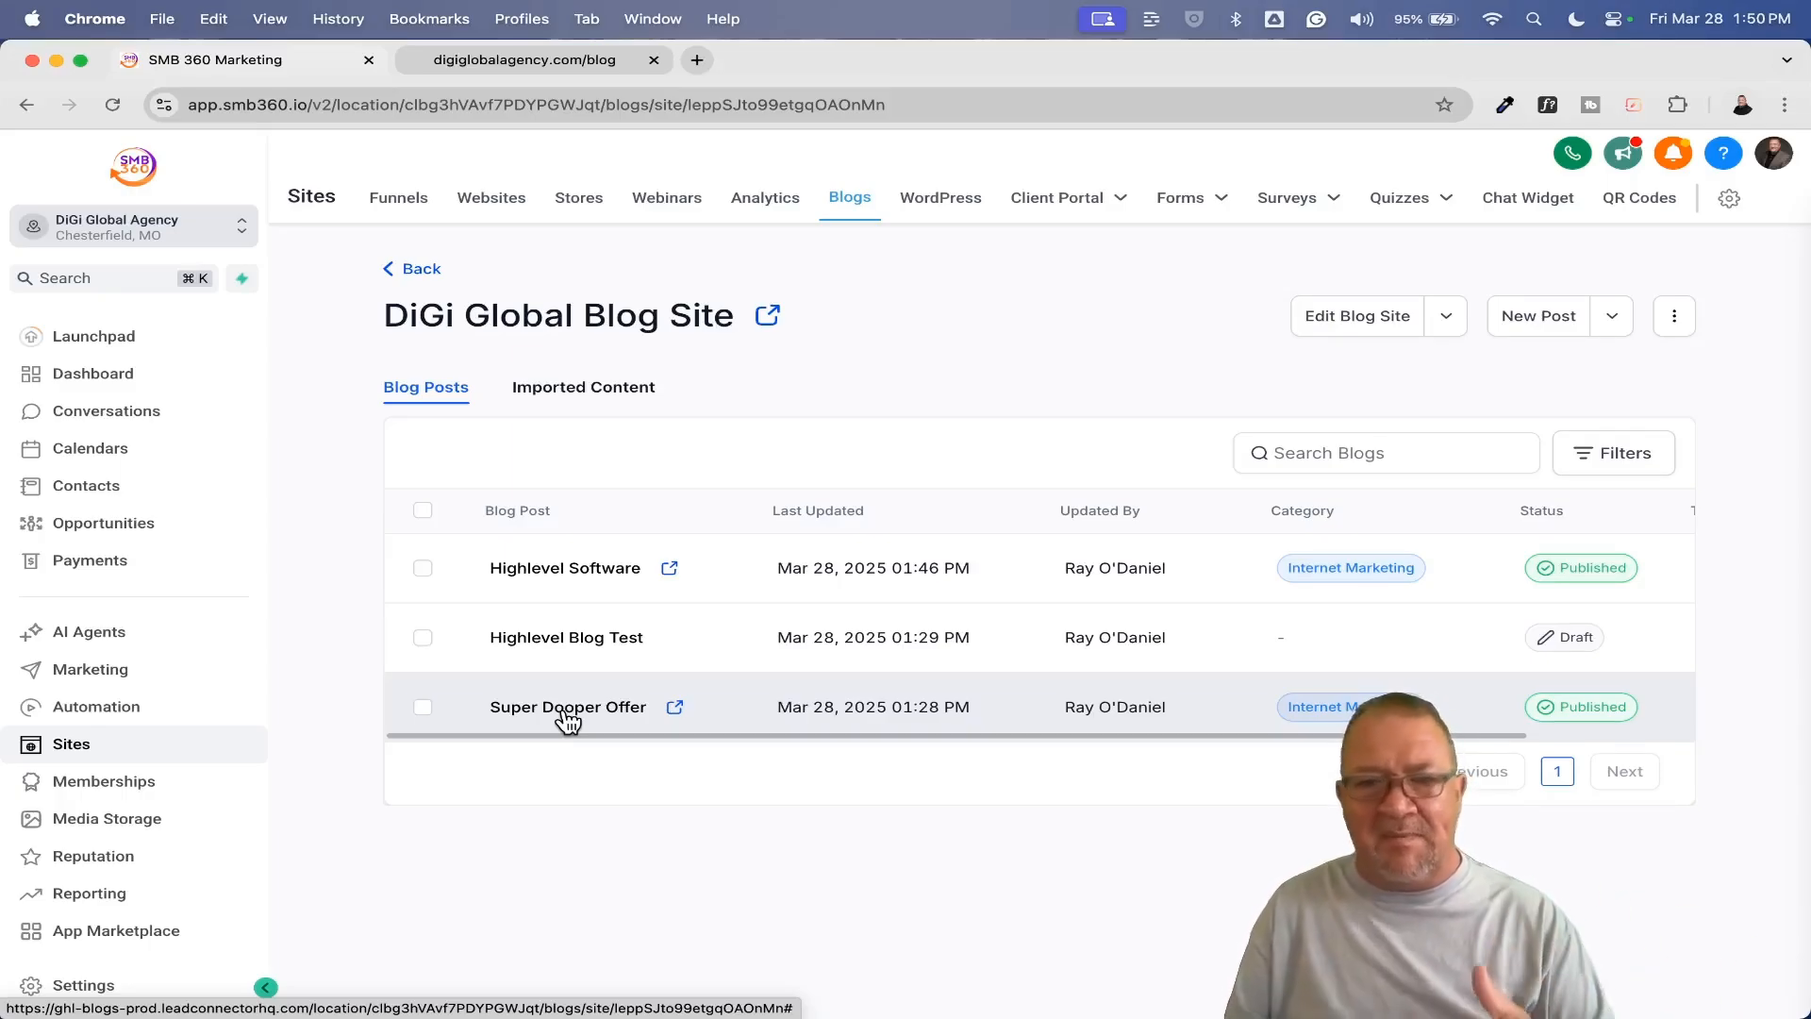
{"action": "left_click", "coordinate": [500, 63]}
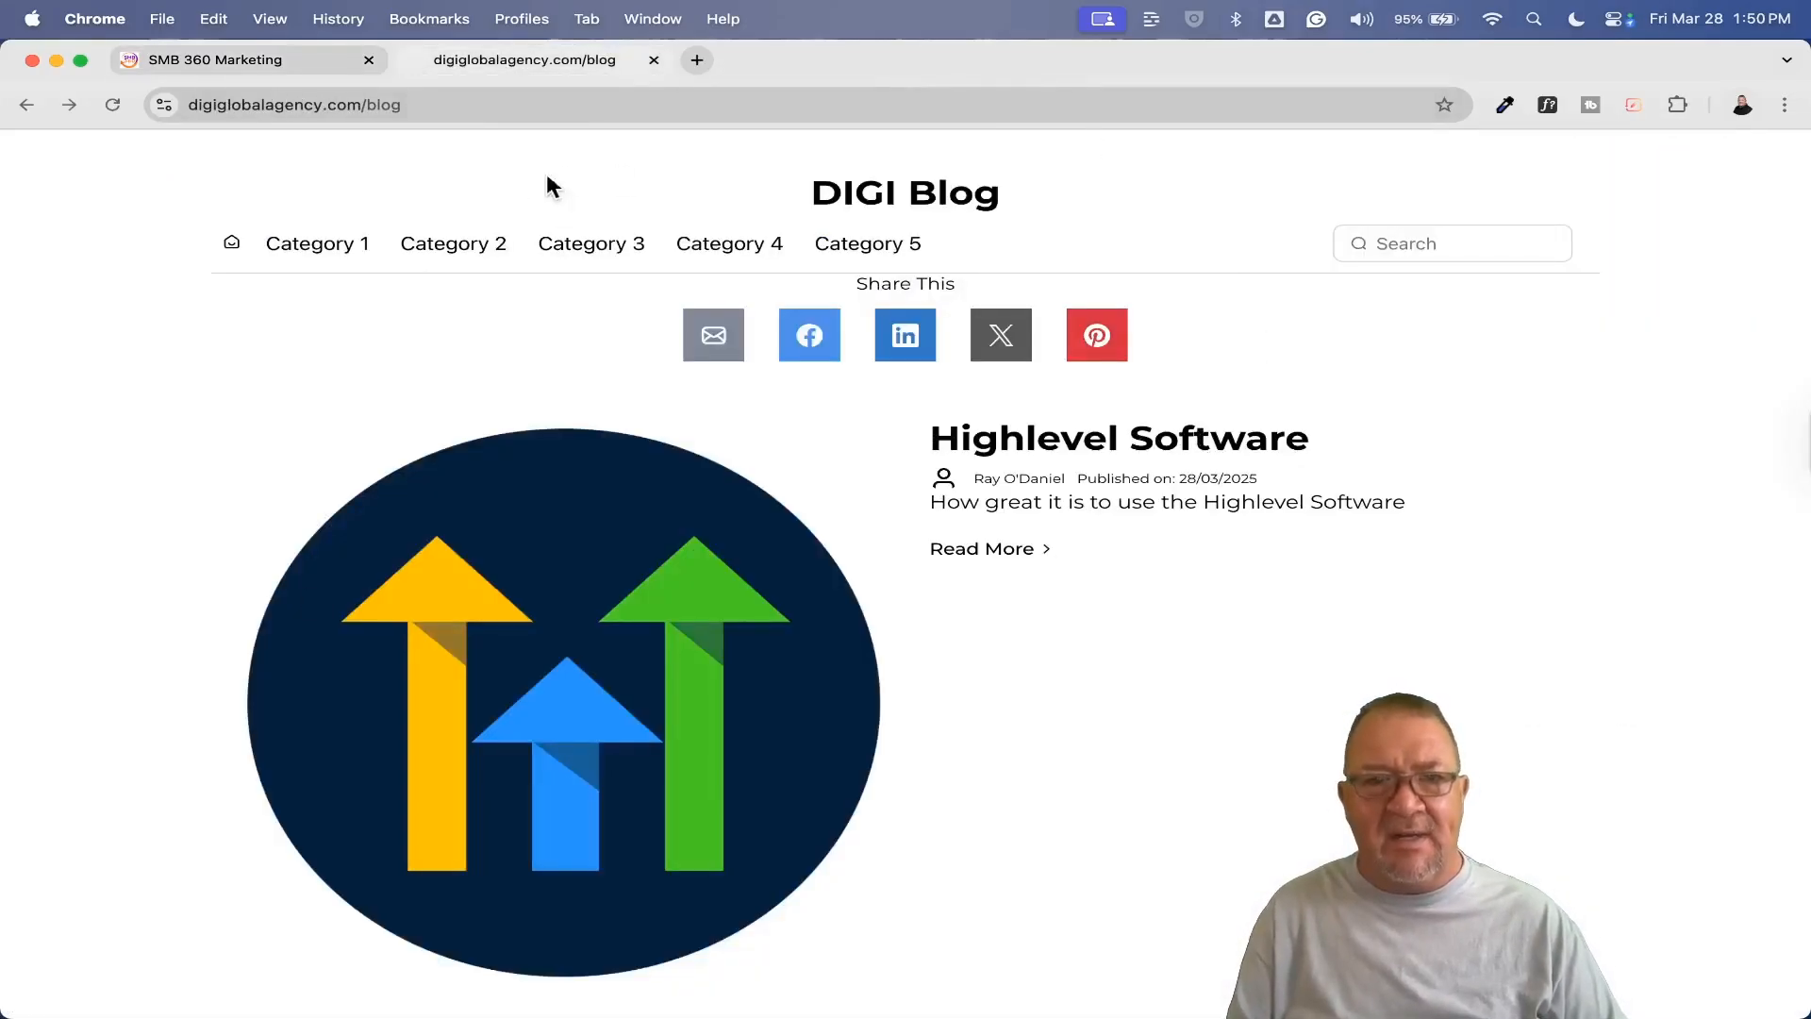
{"action": "left_click", "coordinate": [294, 61]}
Step: Open the blog site's settings, review the site title, domain and slug, and return to the post list without changes
{"action": "left_click", "coordinate": [1688, 314]}
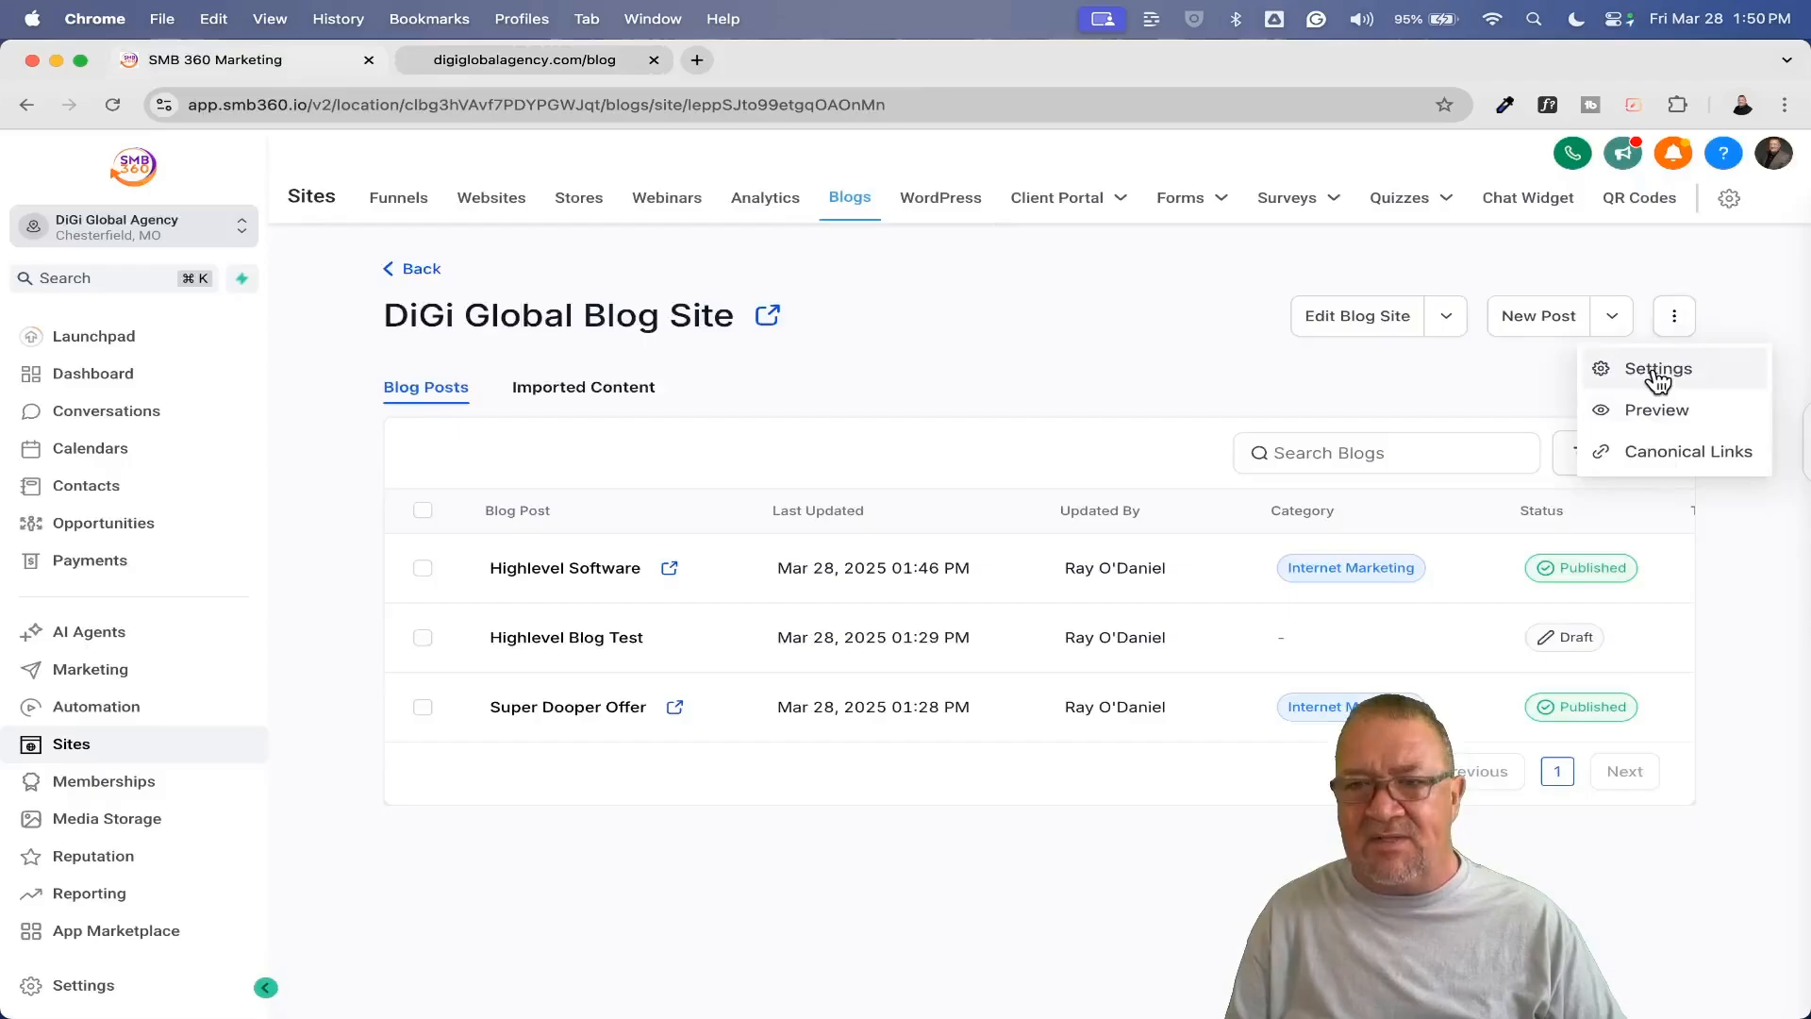
{"action": "left_click", "coordinate": [1661, 369]}
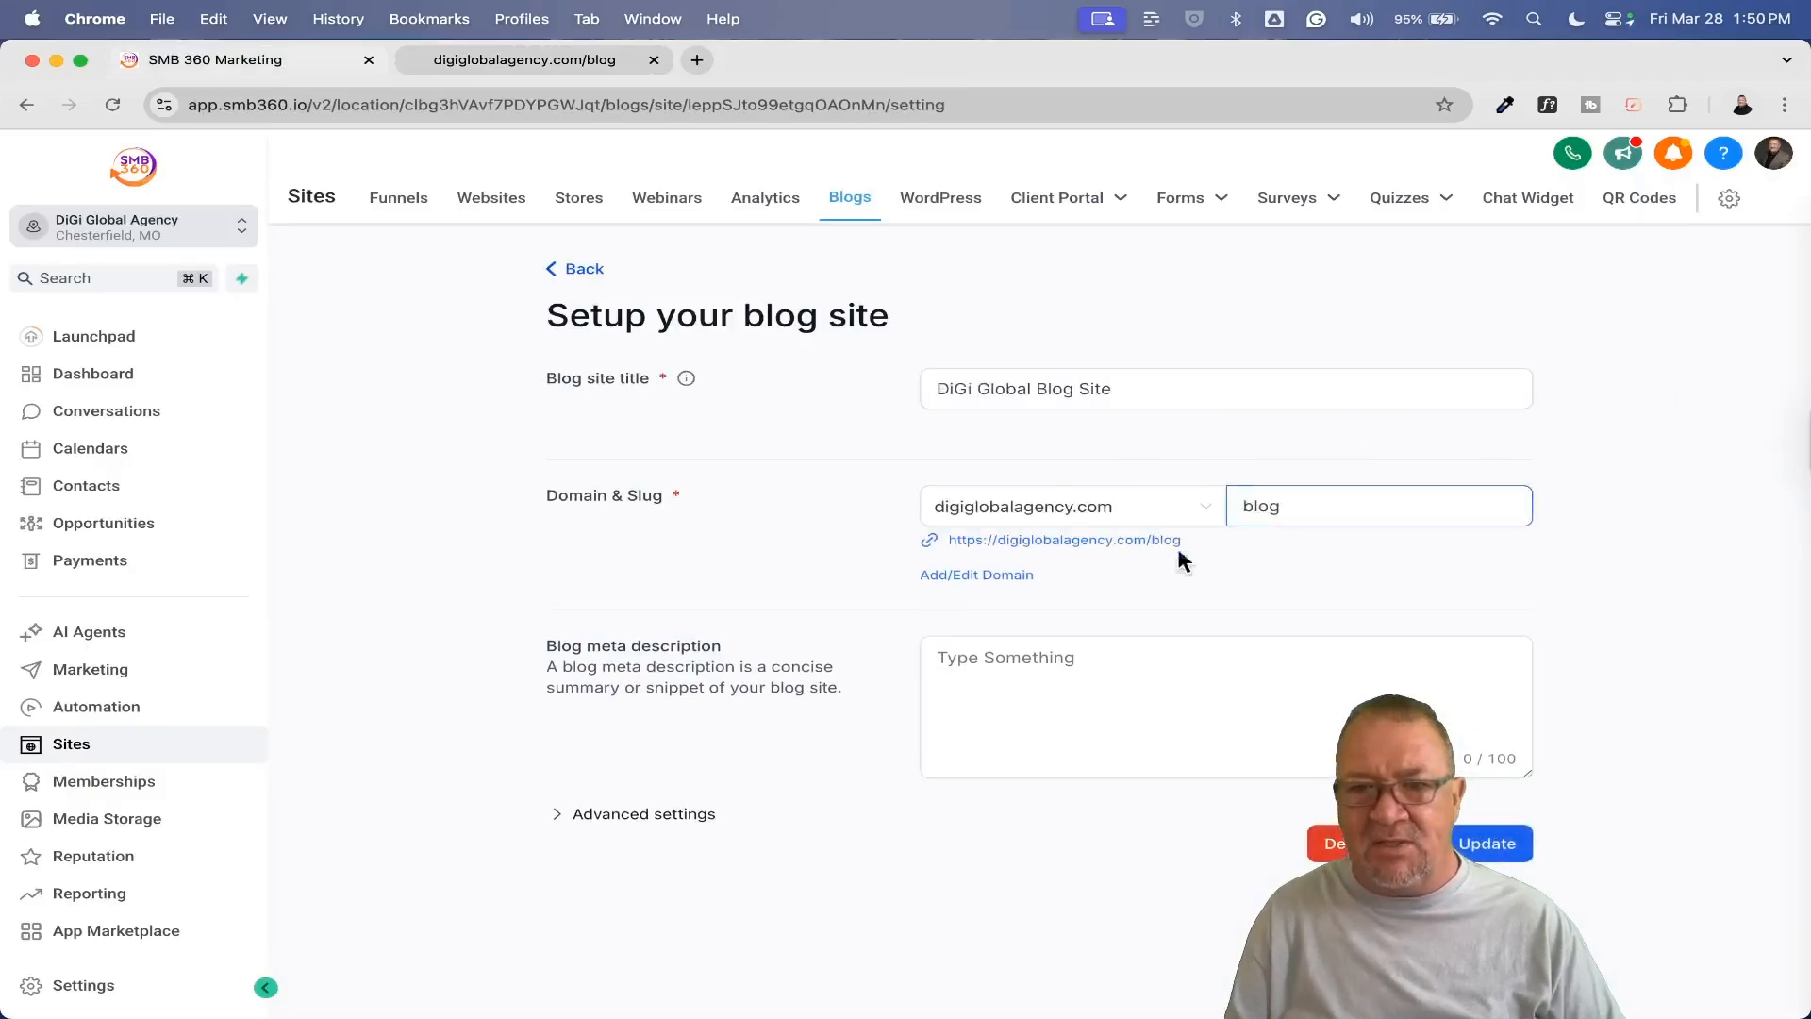
{"action": "left_click", "coordinate": [1247, 522]}
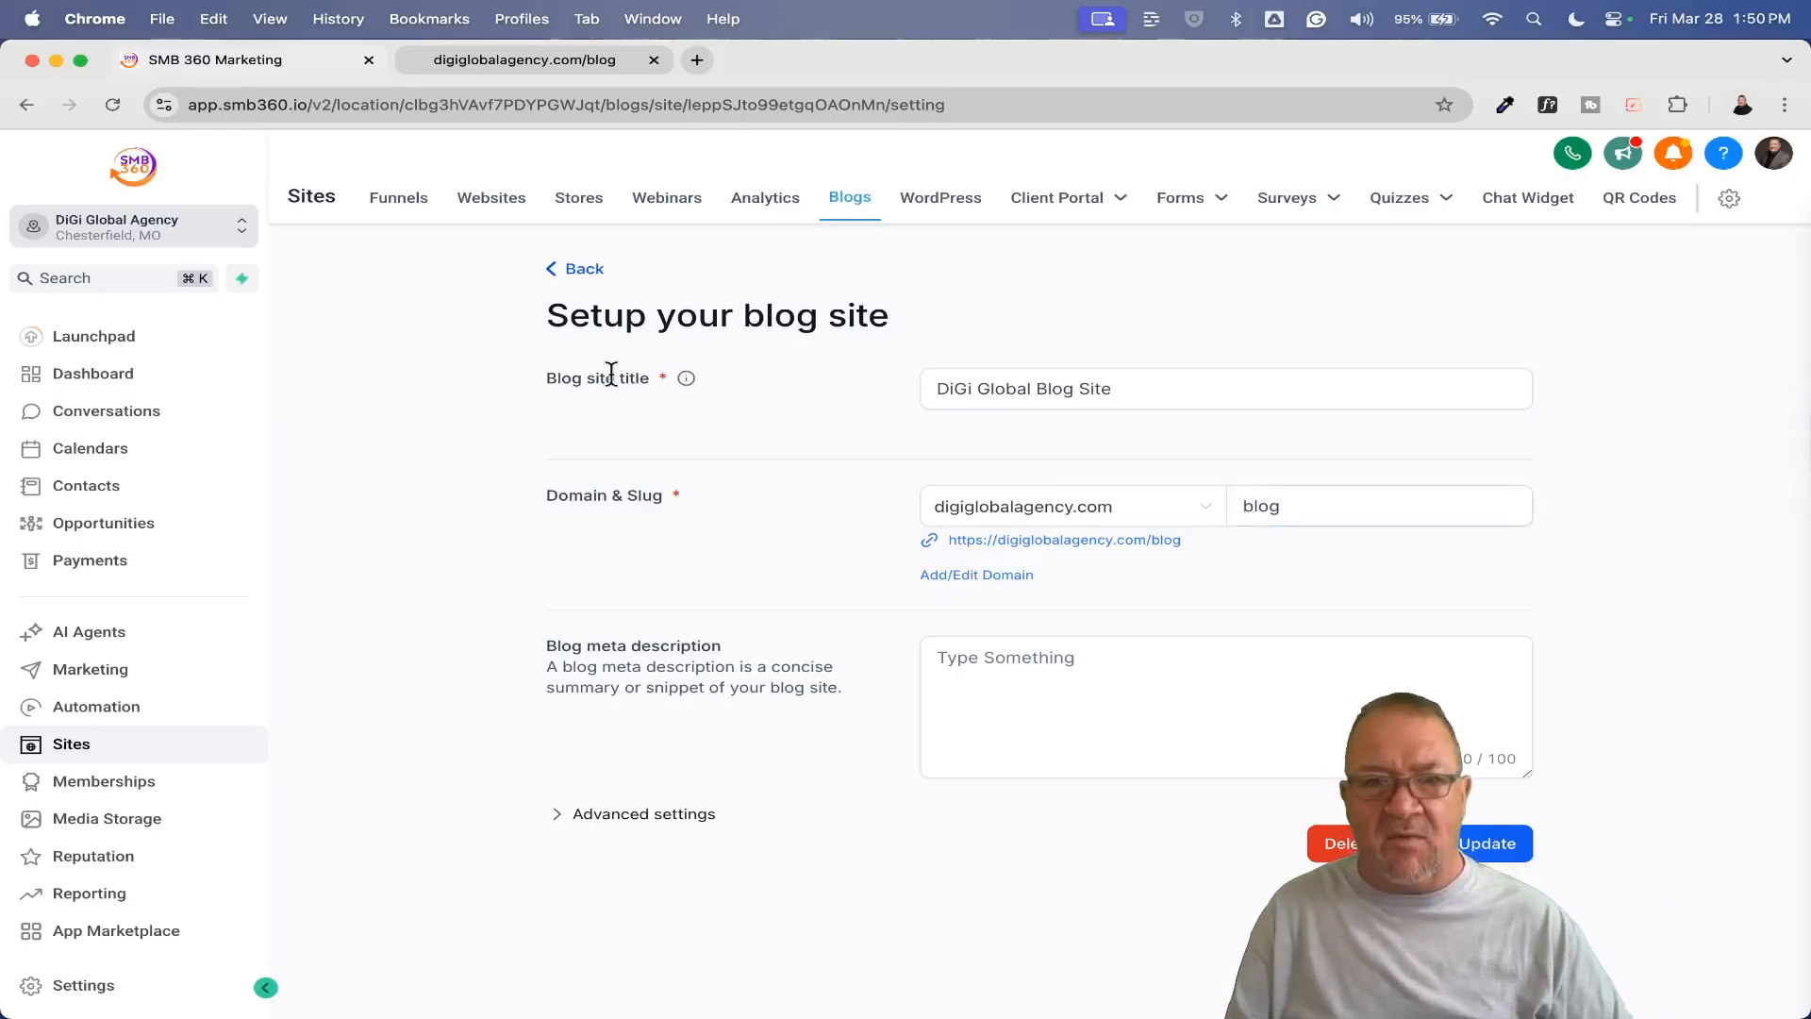
{"action": "left_click", "coordinate": [585, 269]}
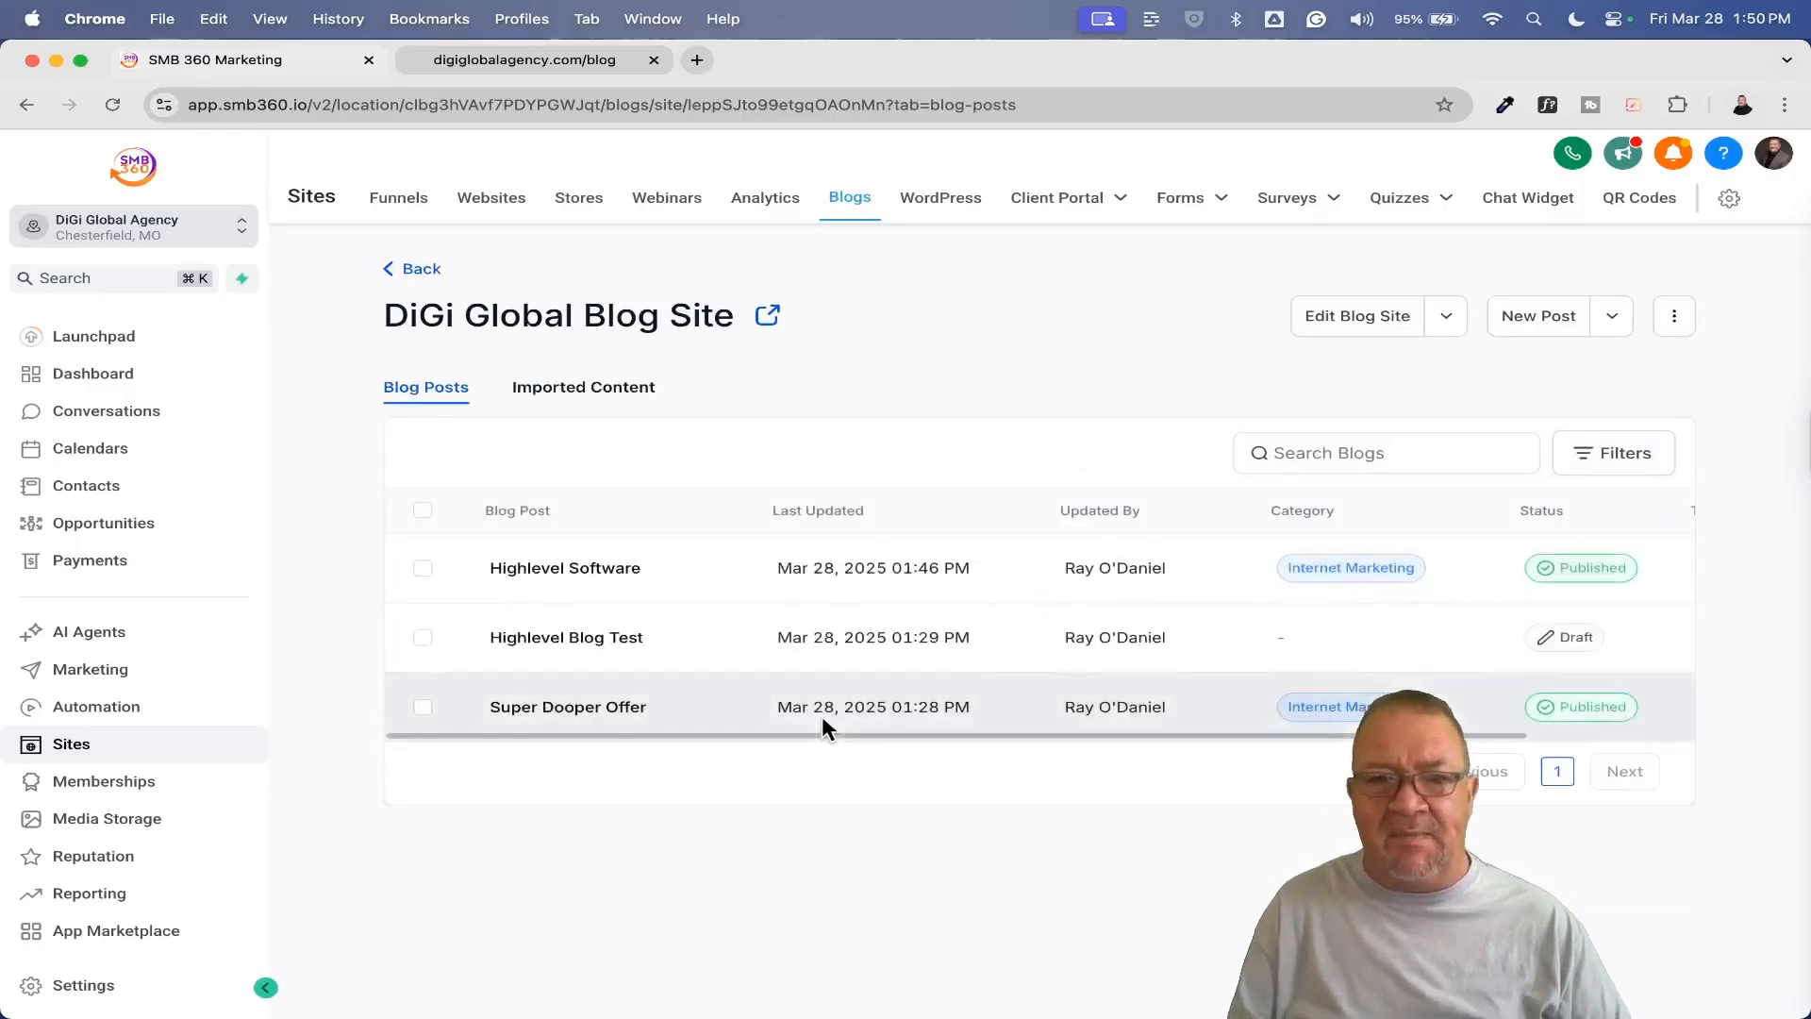